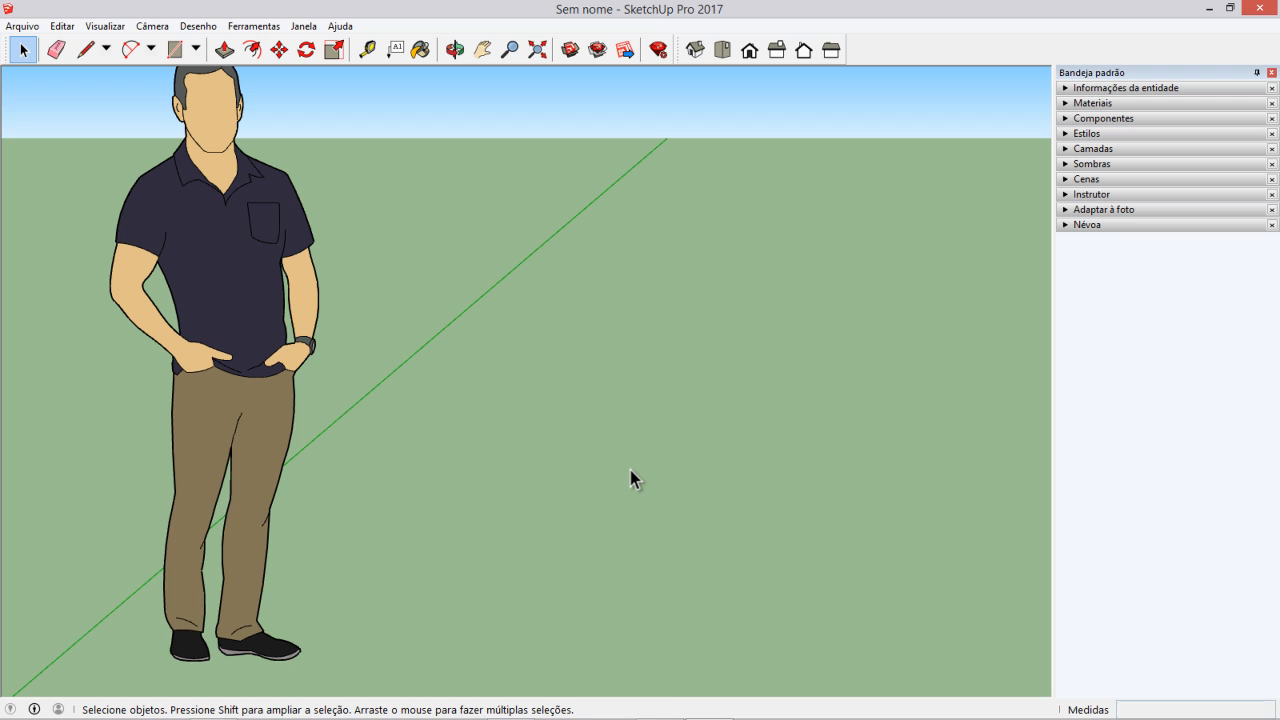
pyautogui.moveTo(683, 467); pyautogui.dragTo(598, 494, button='middle')
pyautogui.scroll(-4, 600, 500)
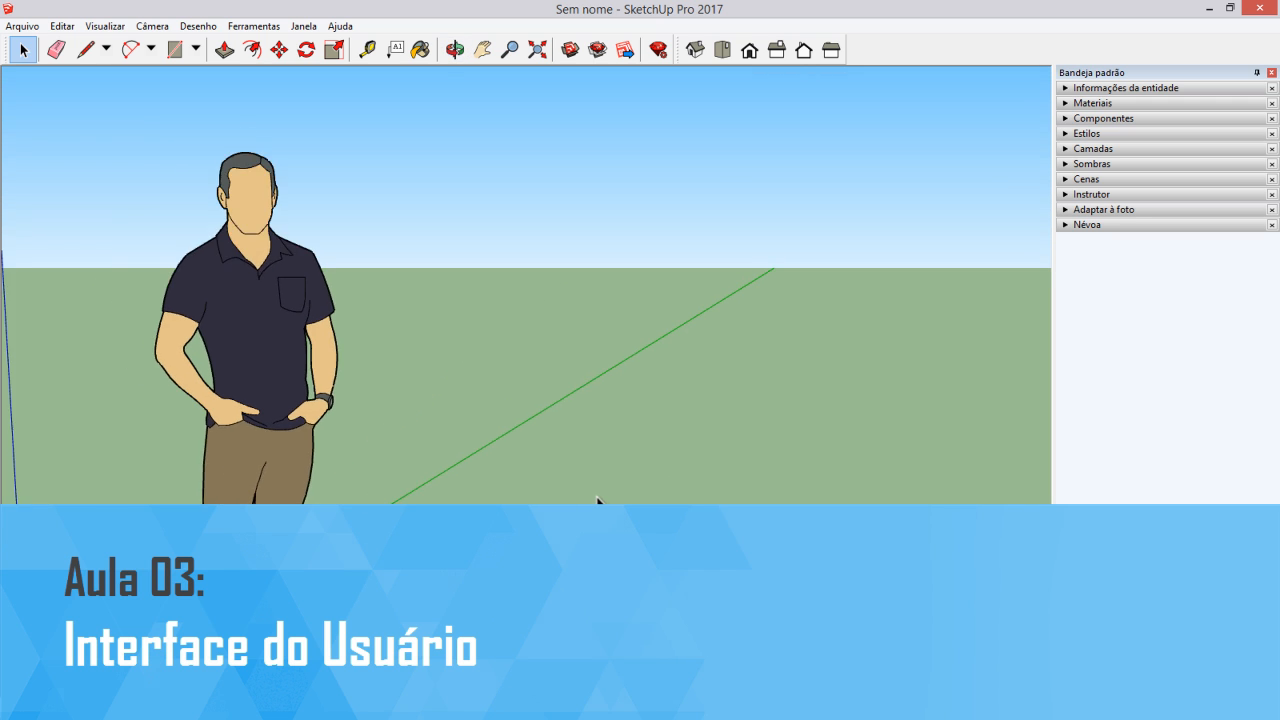
pyautogui.scroll(1, 610, 458)
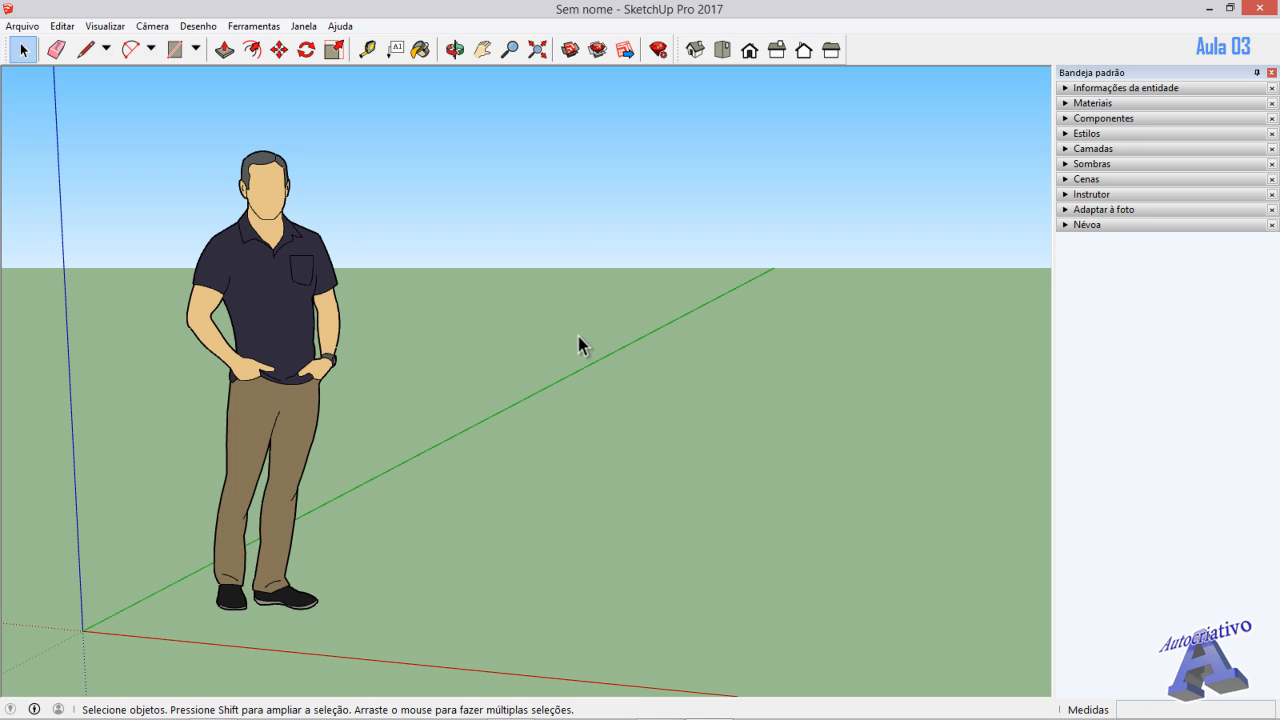
# - Open the toolbar manager, move its dialog aside, and undock the Exibições toolbar so it floats over the drawing area
pyautogui.click(108, 26)
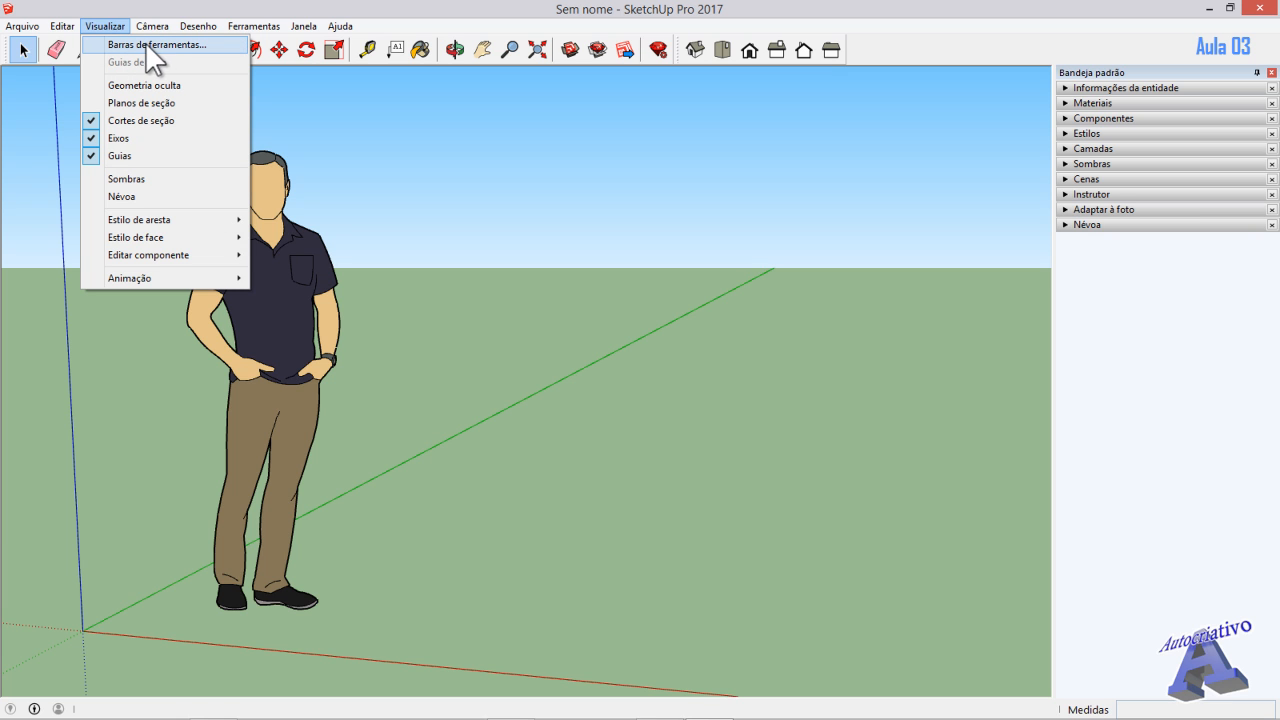
pyautogui.click(150, 45)
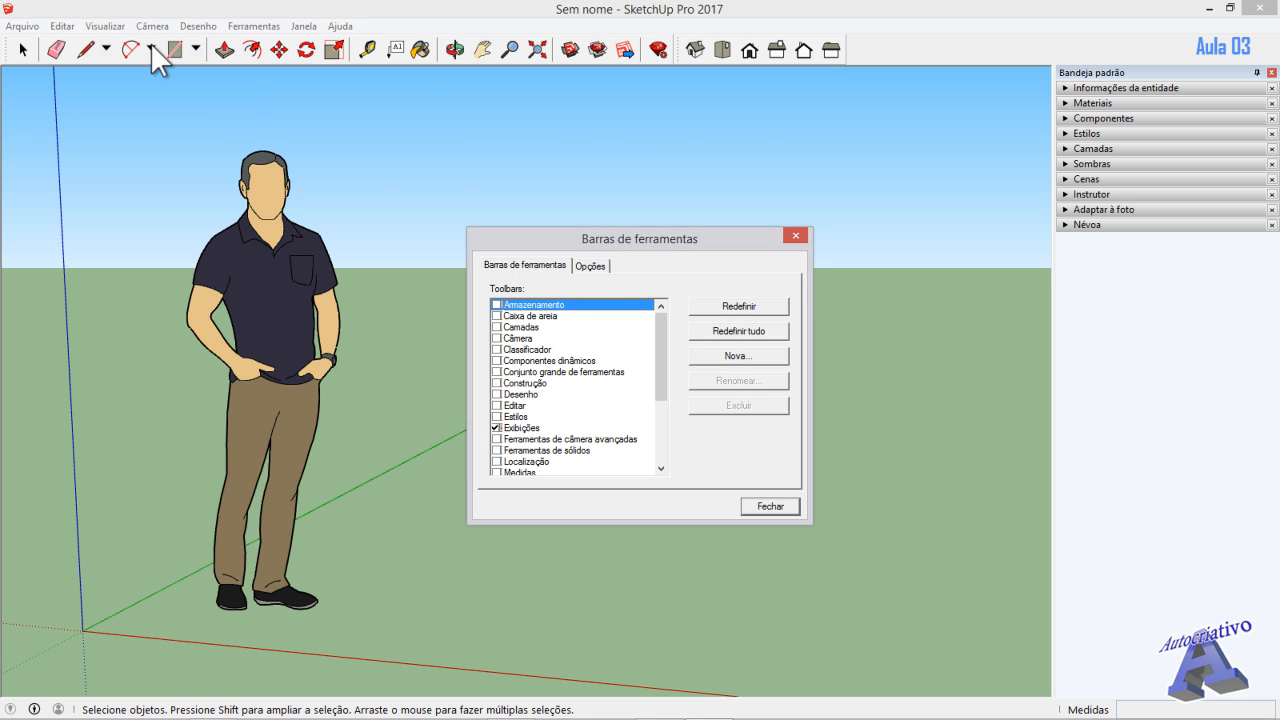
pyautogui.moveTo(617, 238); pyautogui.dragTo(553, 222)
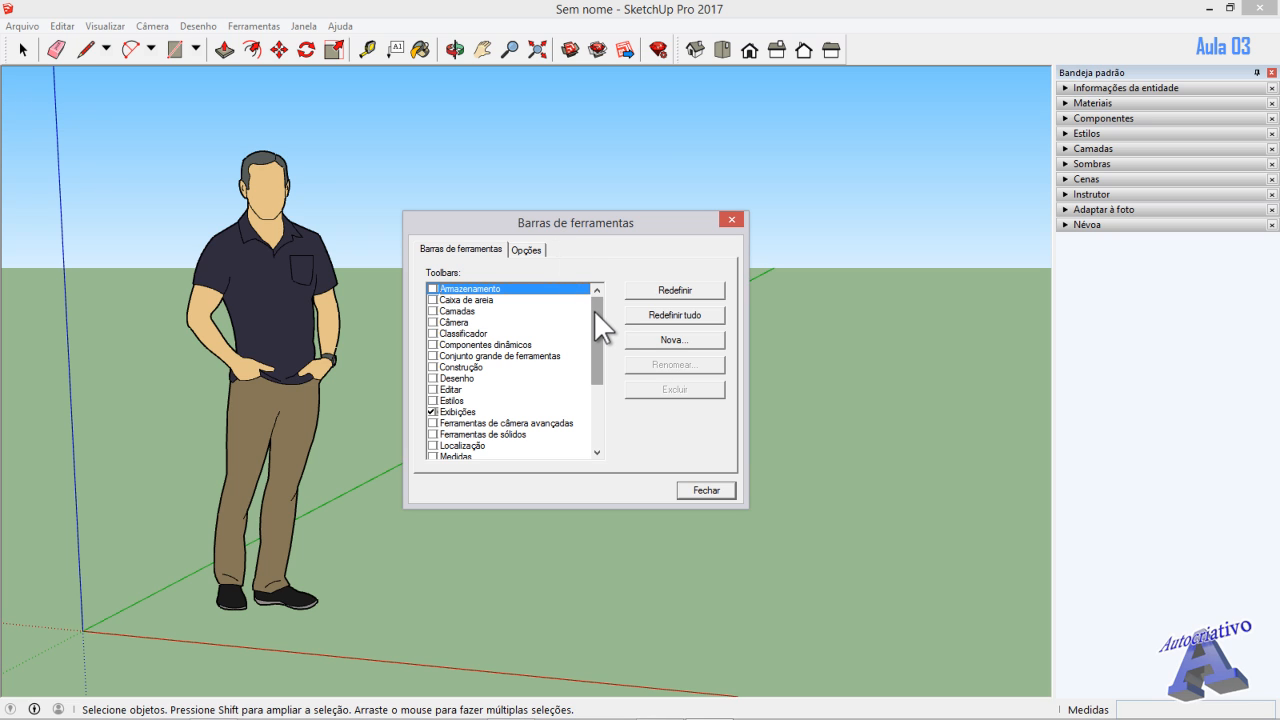
pyautogui.moveTo(594, 310)
pyautogui.mouseDown()
pyautogui.moveTo(596, 381)
pyautogui.moveTo(598, 306)
pyautogui.mouseUp()
pyautogui.moveTo(681, 48); pyautogui.dragTo(823, 130)
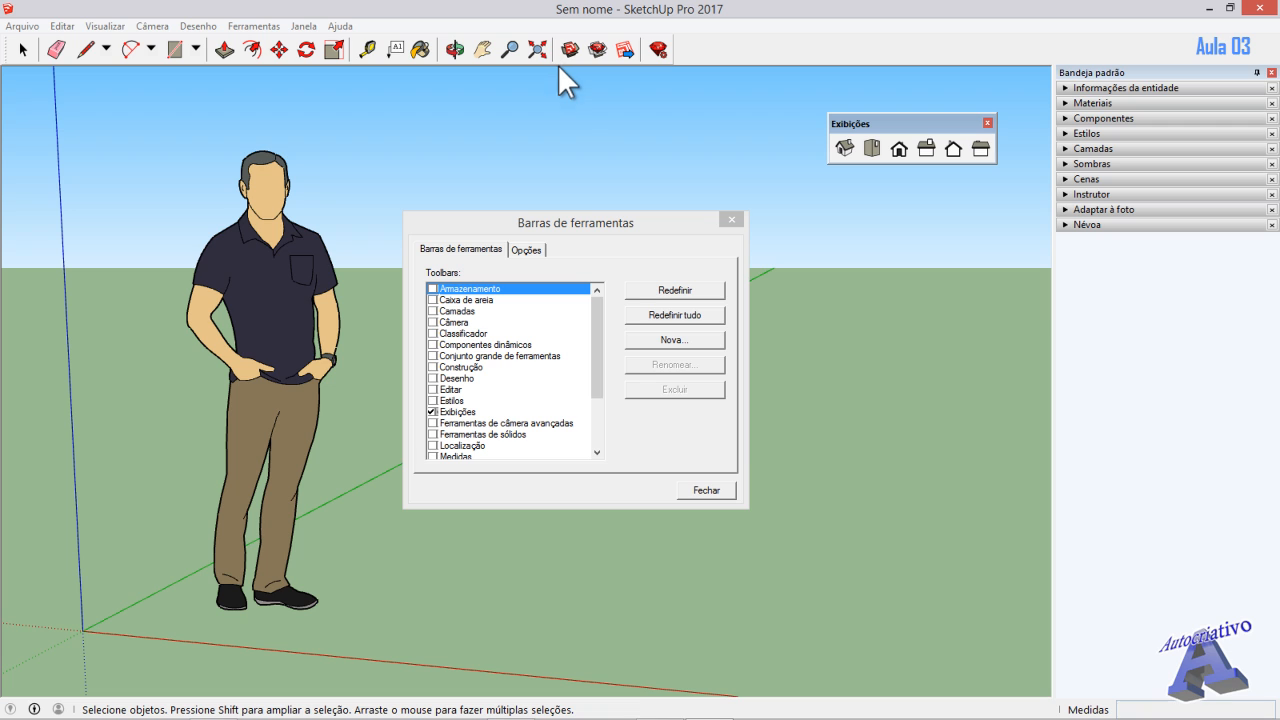
# - Enable the Conjunto grande de ferramentas toolbar, then undock and close the Primeiros Passos toolbar
pyautogui.click(432, 356)
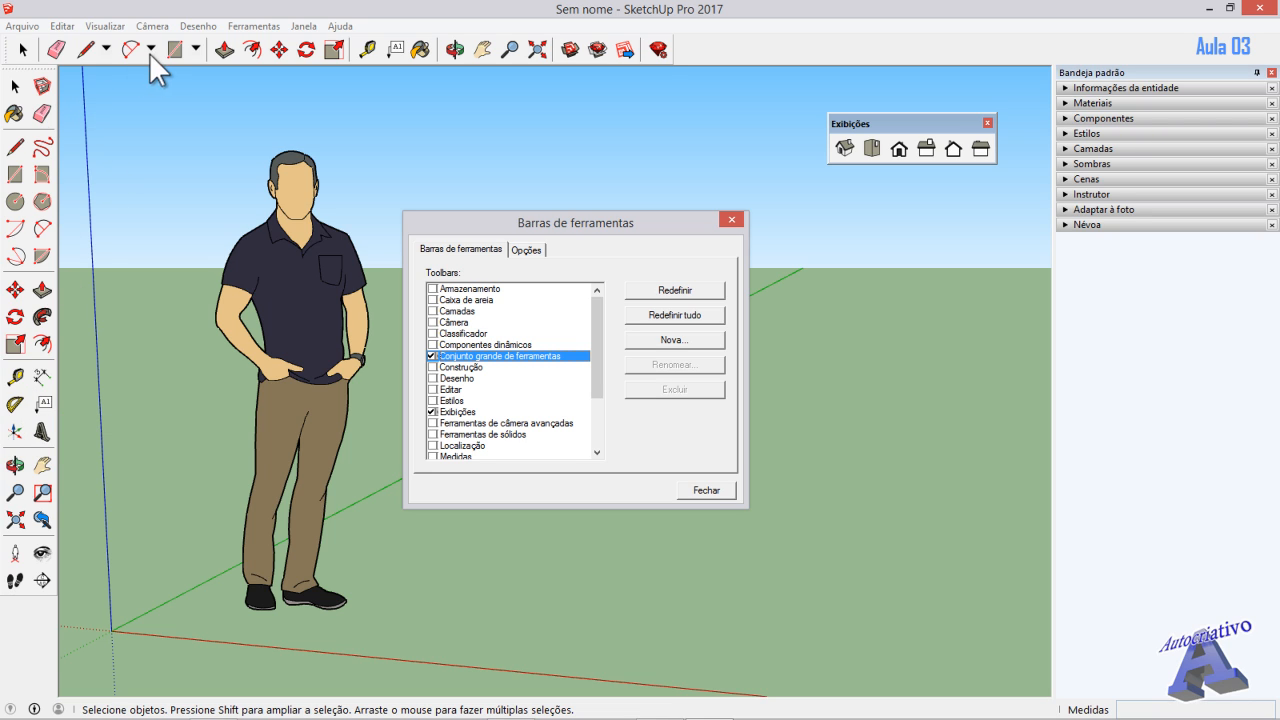
pyautogui.moveTo(10, 47); pyautogui.dragTo(179, 111)
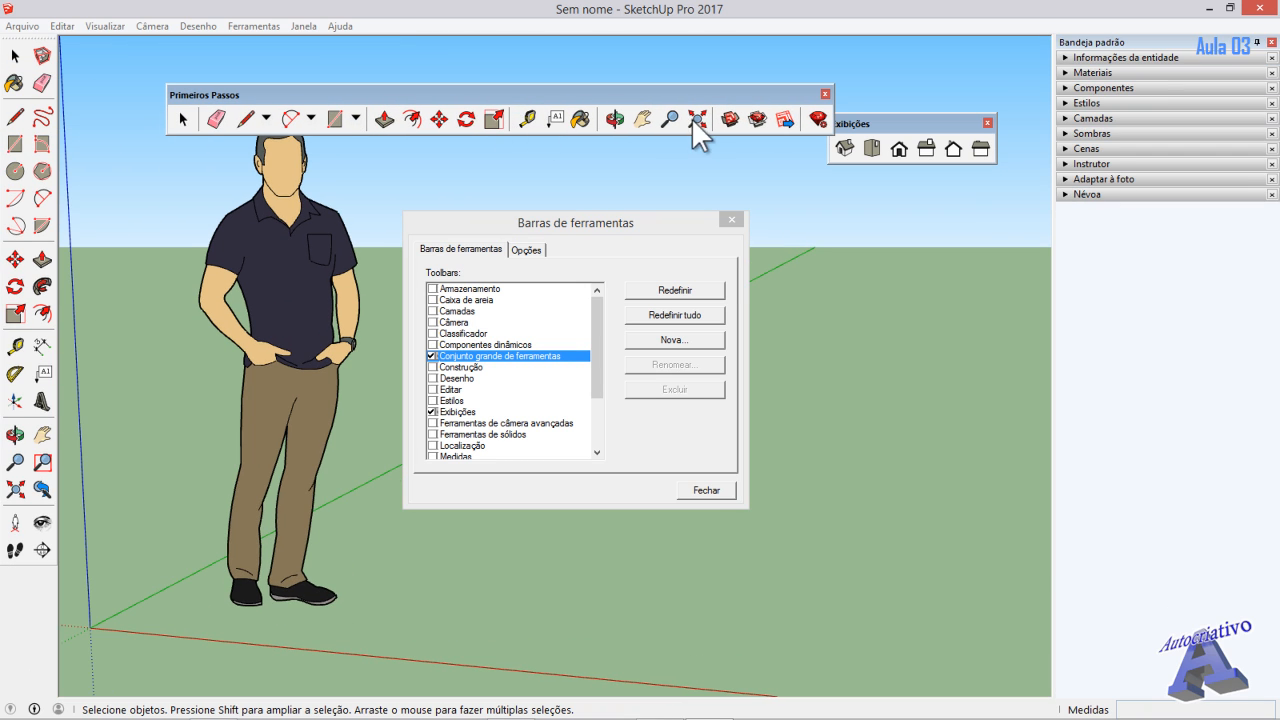
pyautogui.click(825, 93)
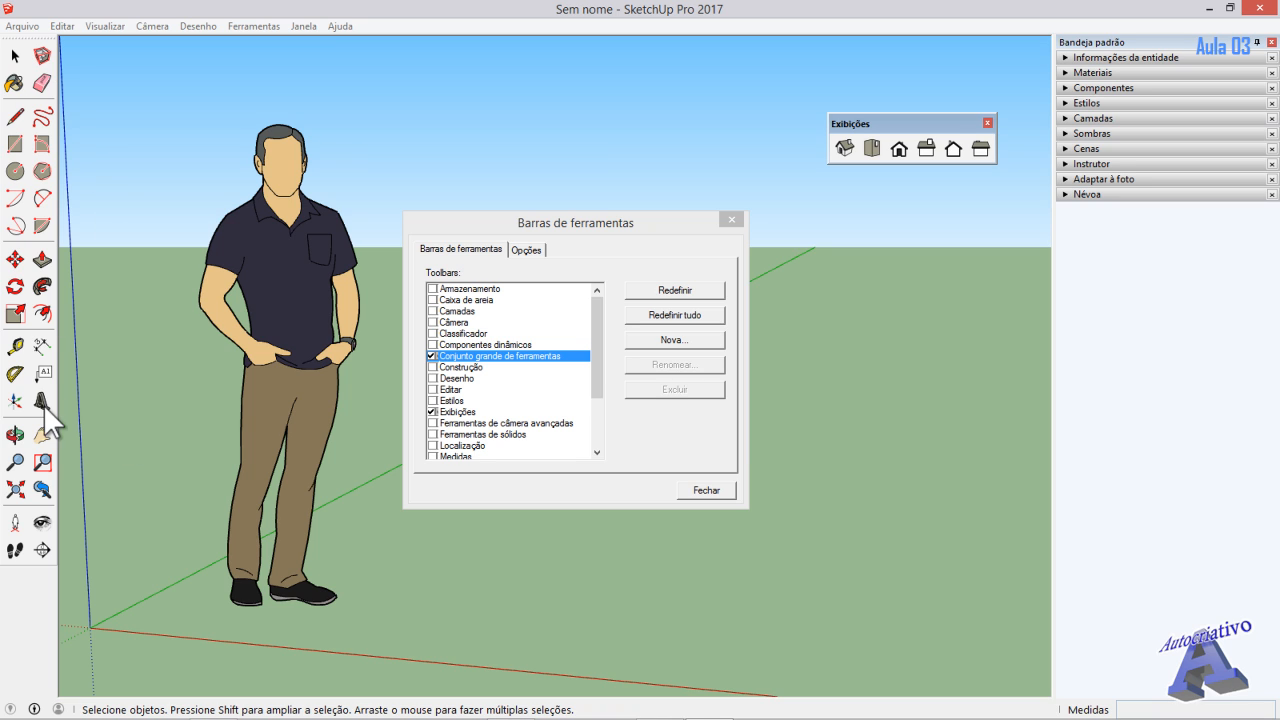
pyautogui.click(599, 369)
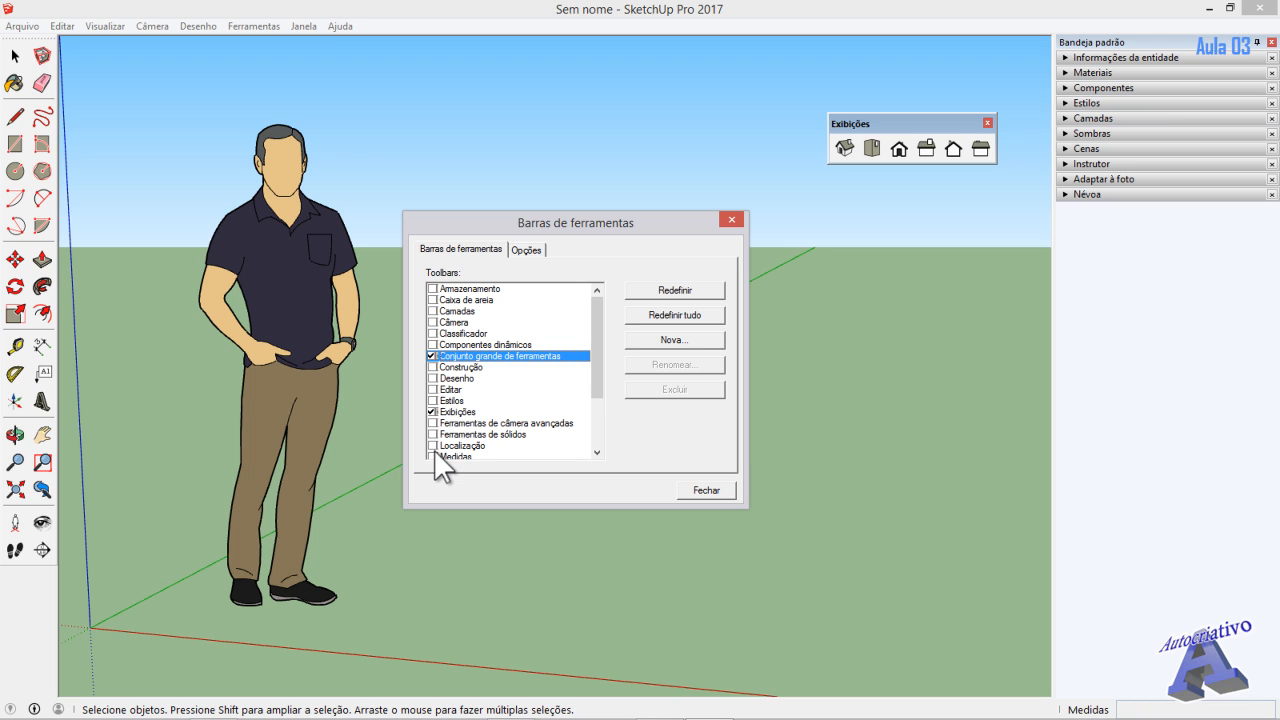
# - Show the Armazenamento and Caixa de areia toolbars one at a time, hiding each again after inspecting it
pyautogui.click(432, 290)
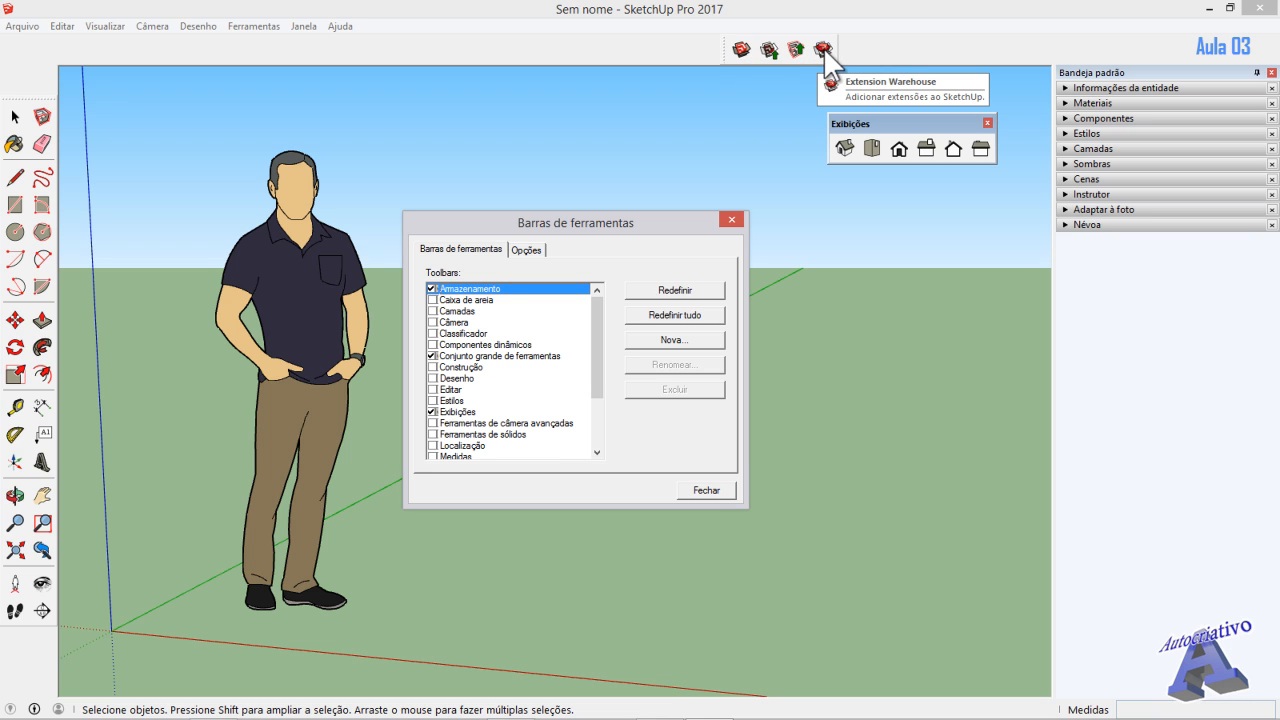
pyautogui.click(432, 289)
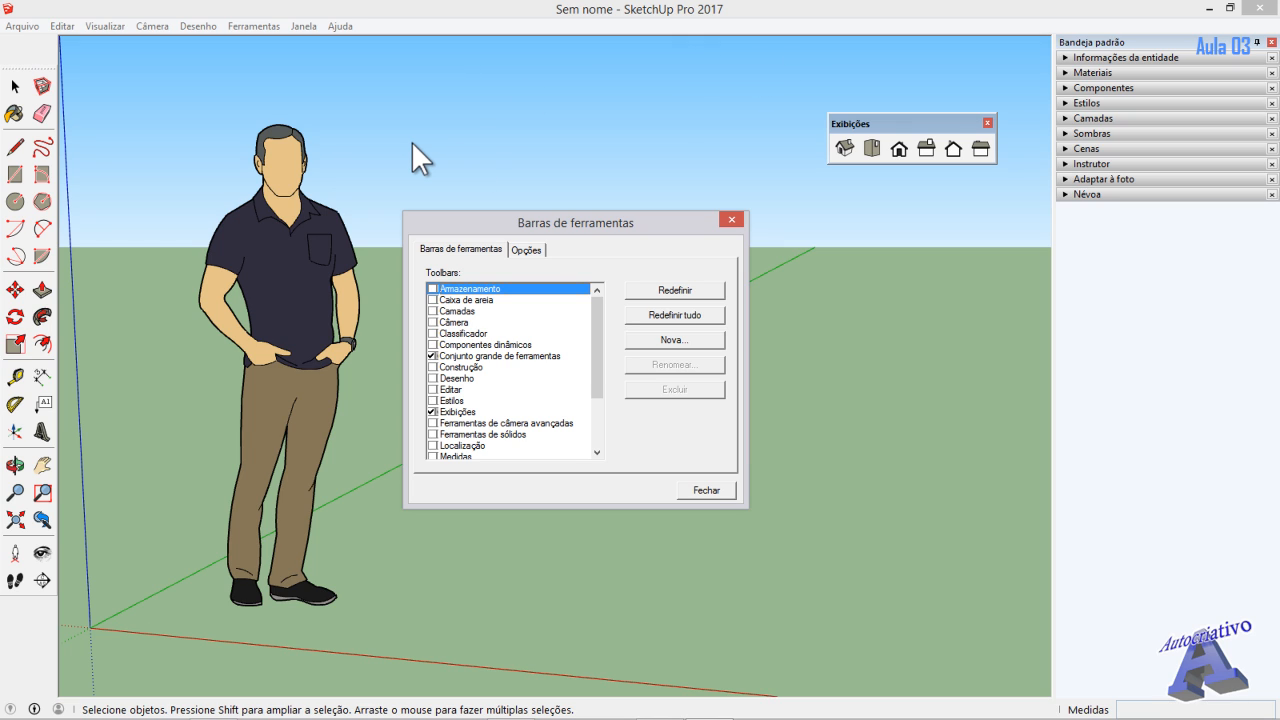
pyautogui.click(433, 300)
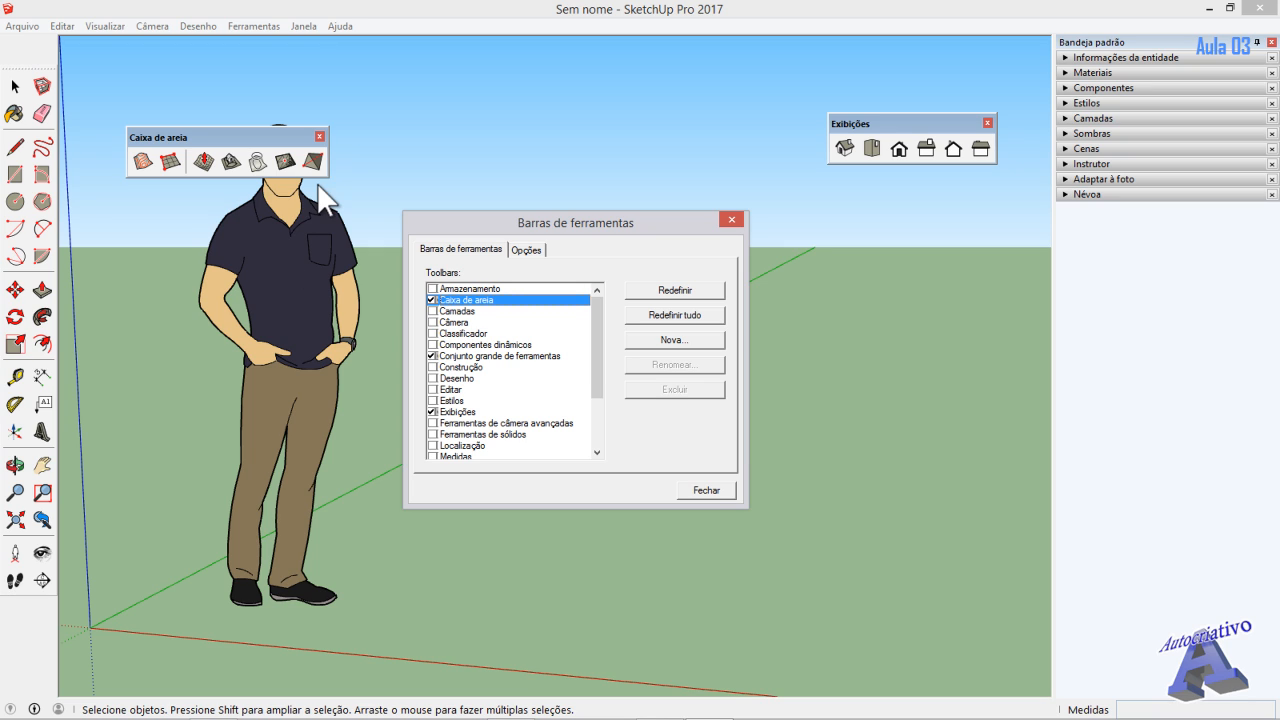
pyautogui.click(432, 299)
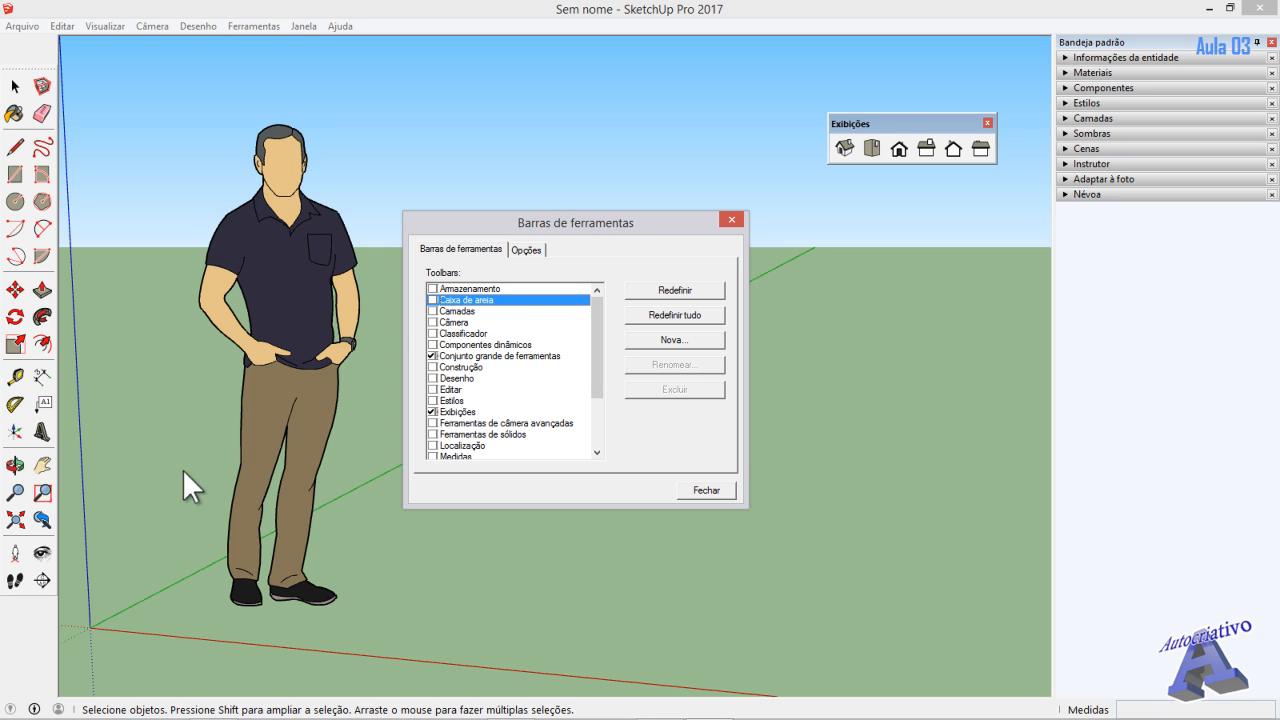
# - Enable the Camadas toolbar
pyautogui.click(432, 311)
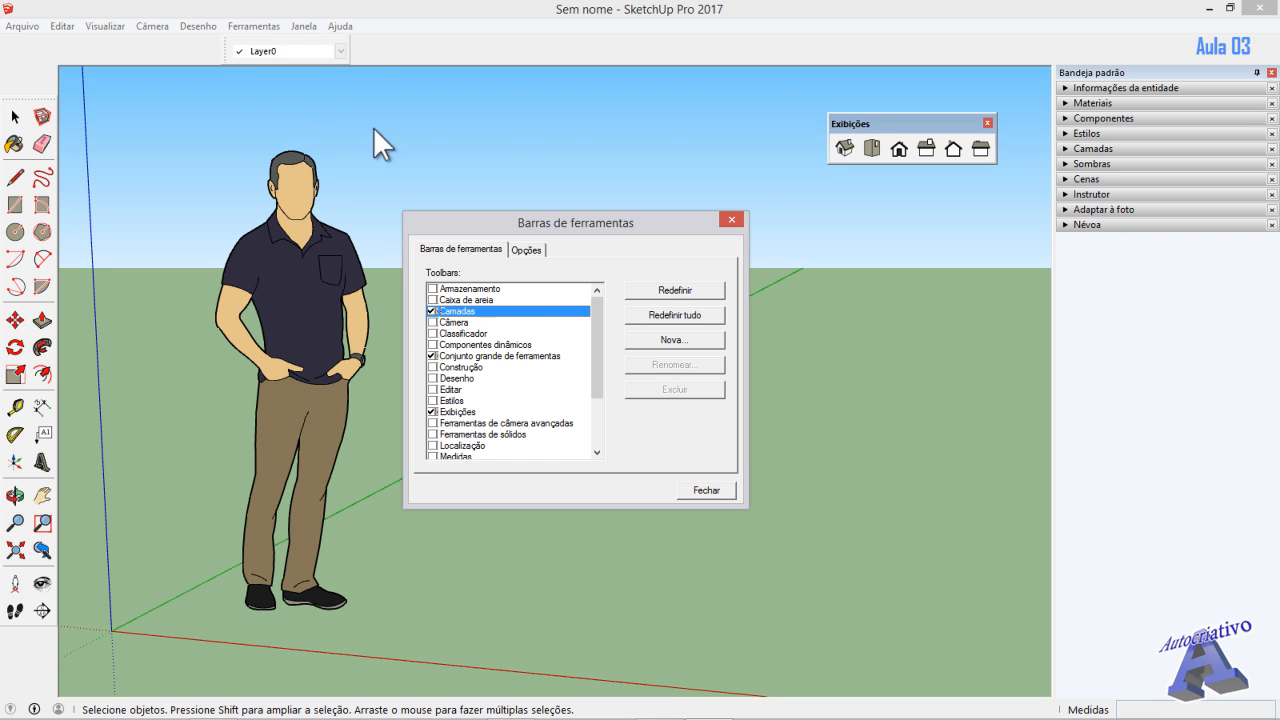
pyautogui.click(1064, 146)
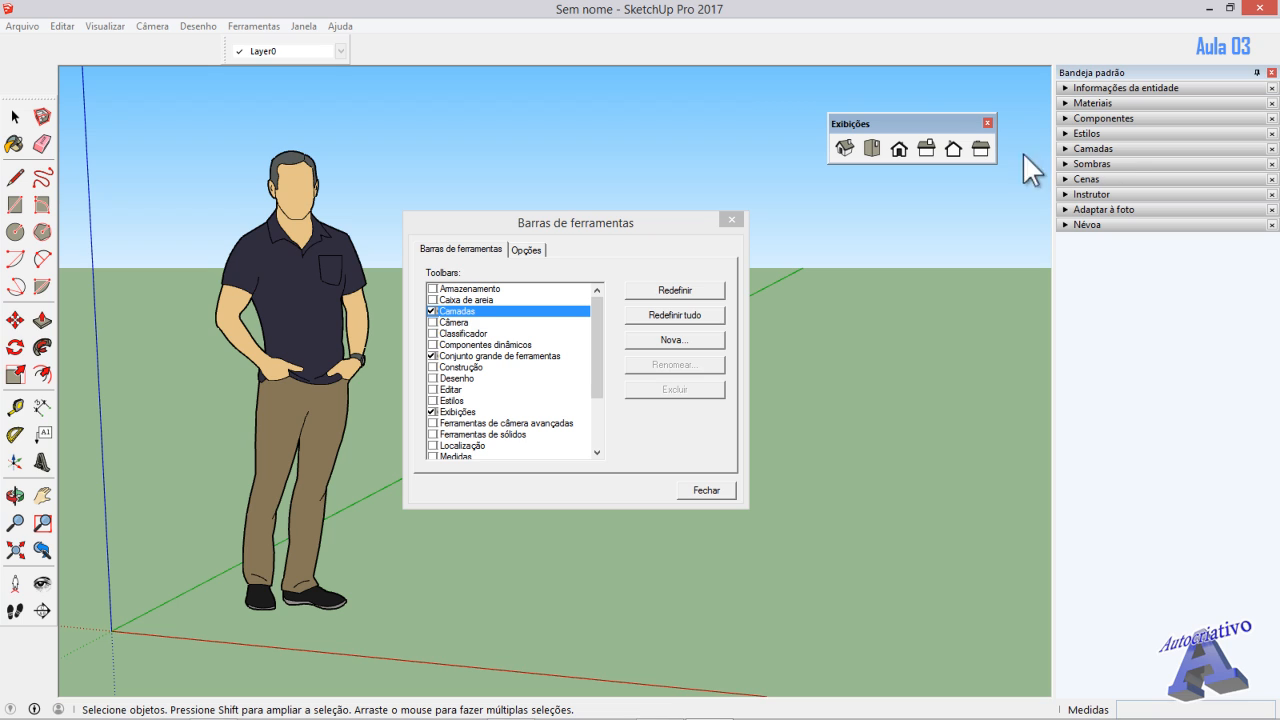
pyautogui.click(590, 219)
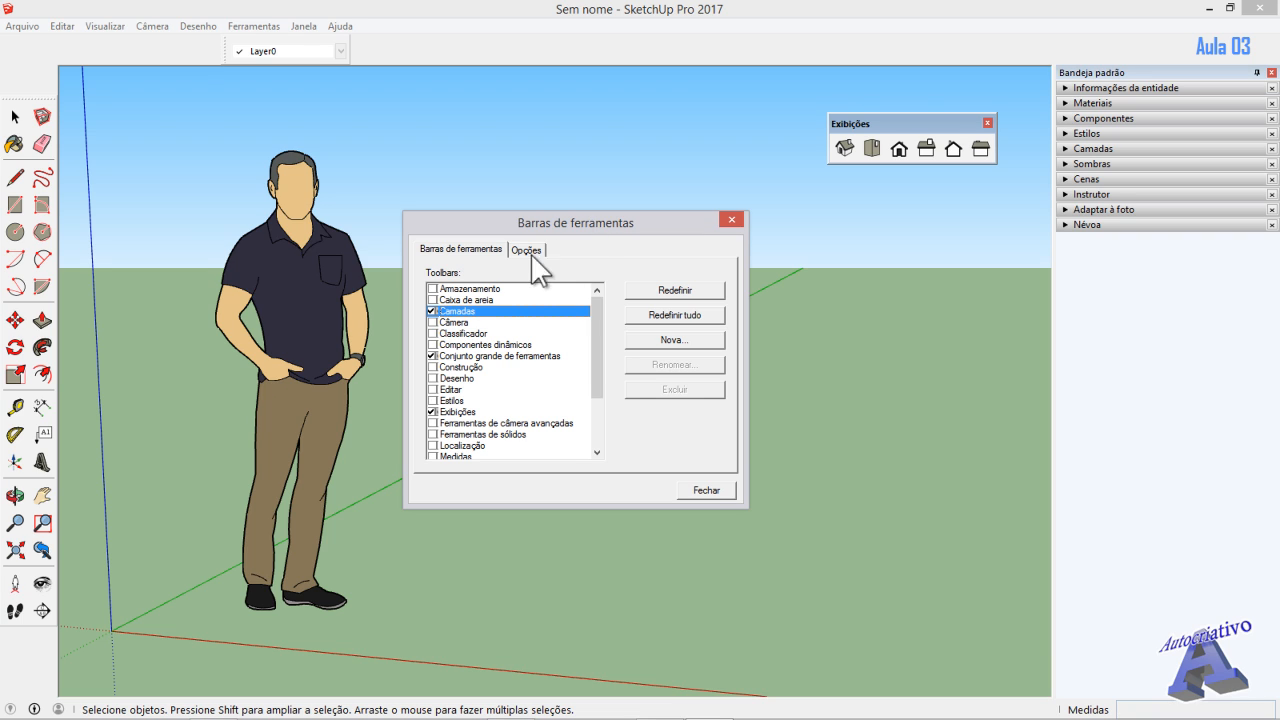
# - Show the Câmera, Classificador and Componentes dinâmicos toolbars one at a time, hiding each again after inspecting it
pyautogui.click(432, 322)
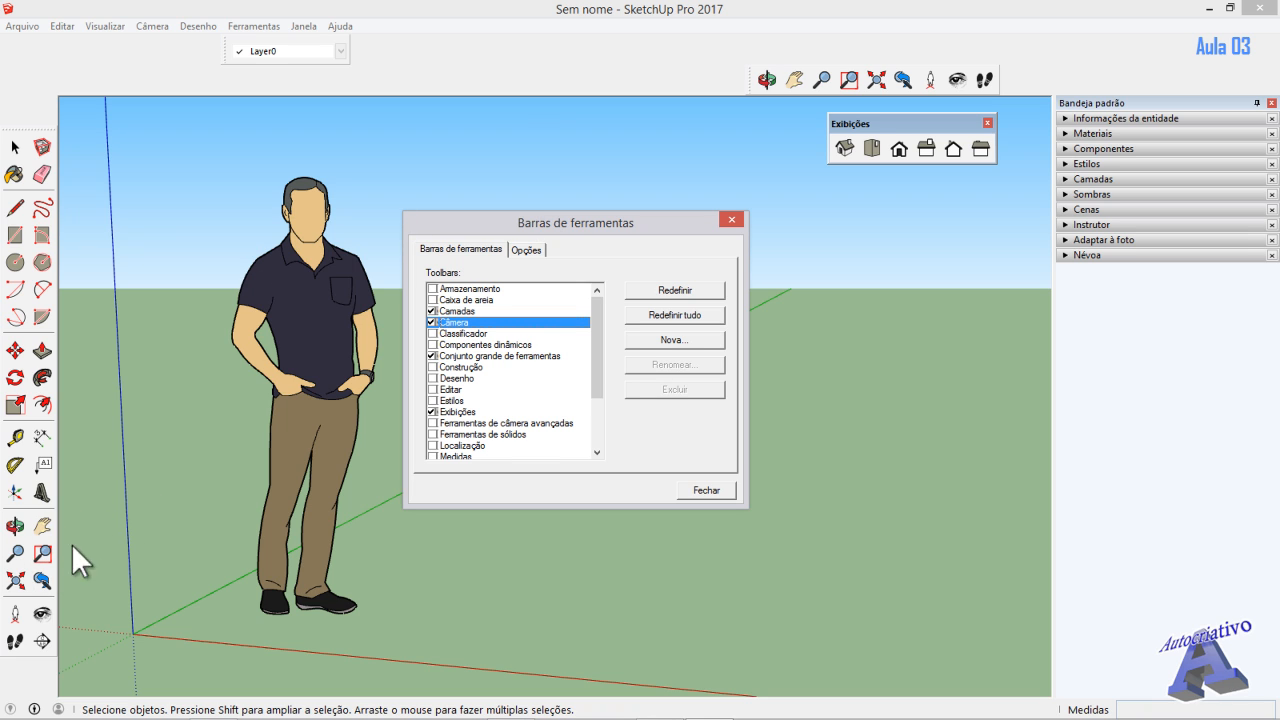
pyautogui.click(432, 322)
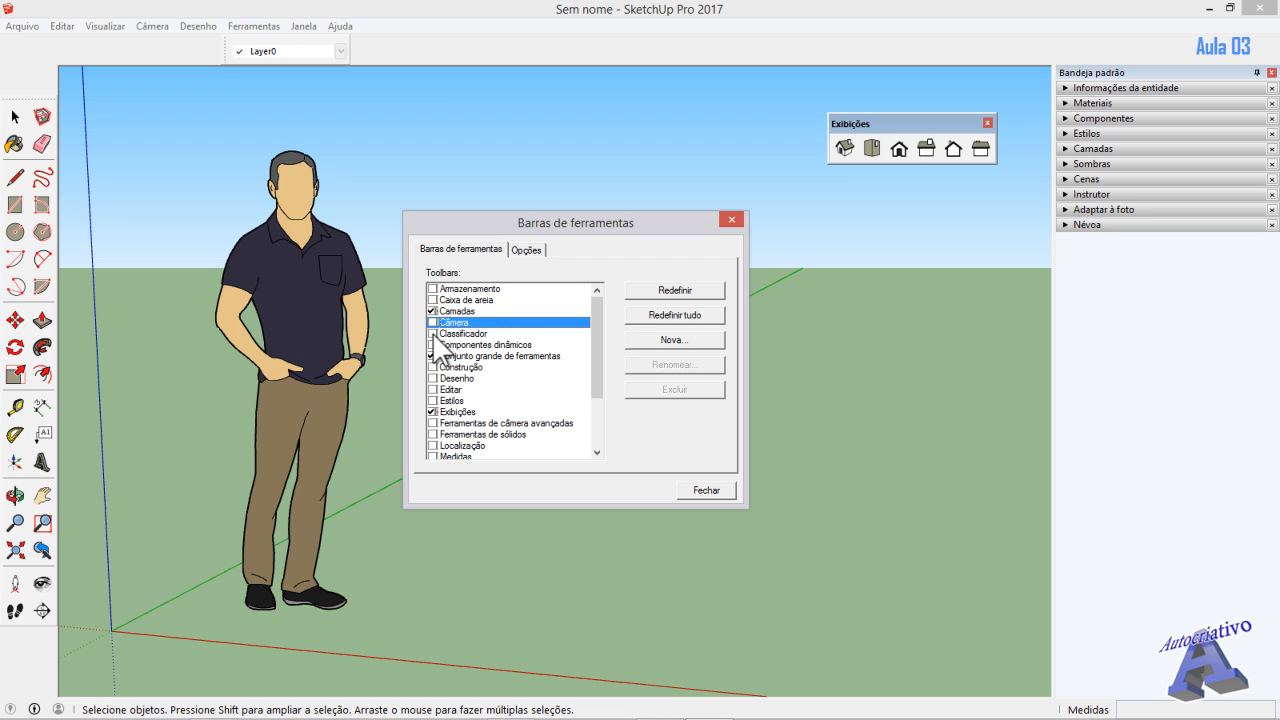
pyautogui.click(432, 333)
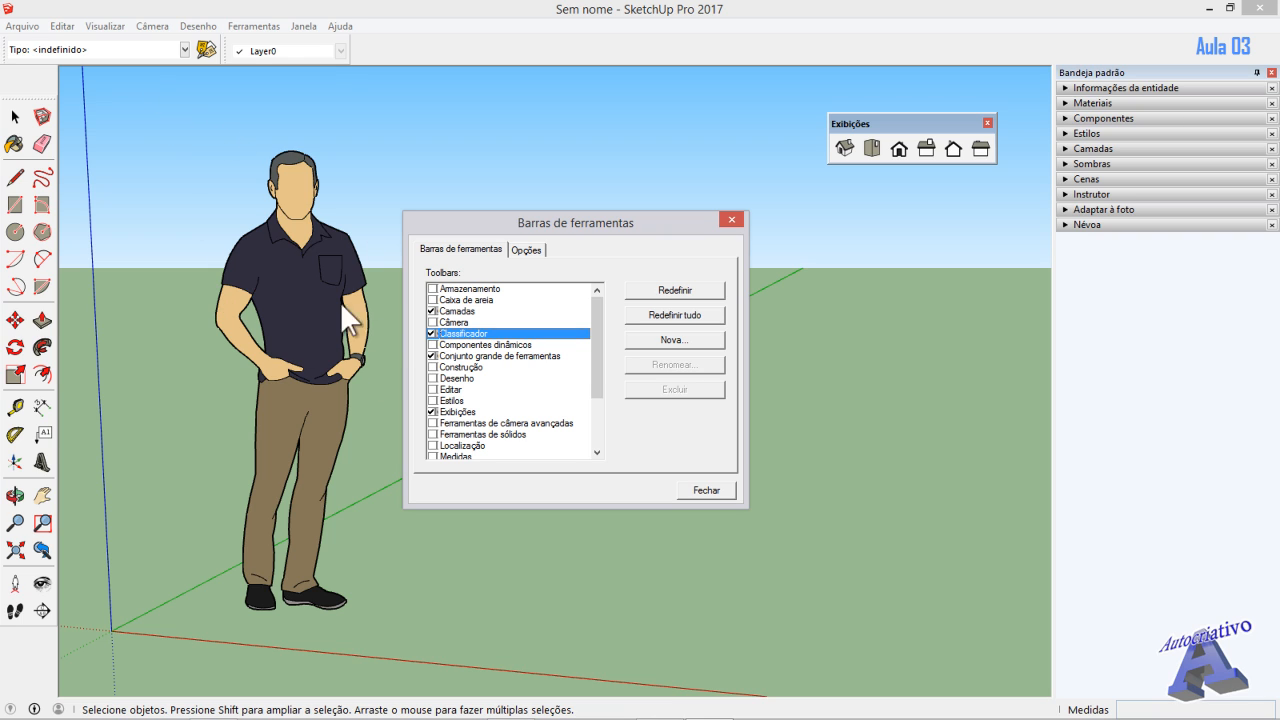
pyautogui.click(432, 333)
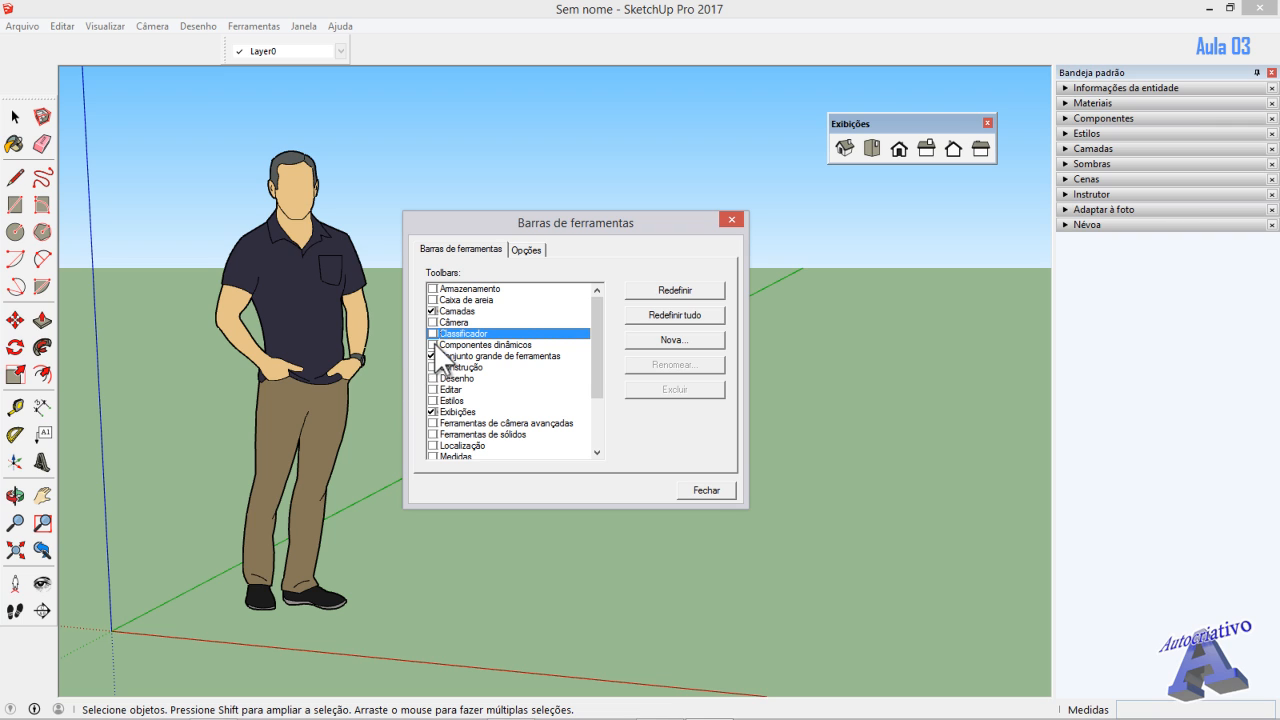
pyautogui.click(432, 344)
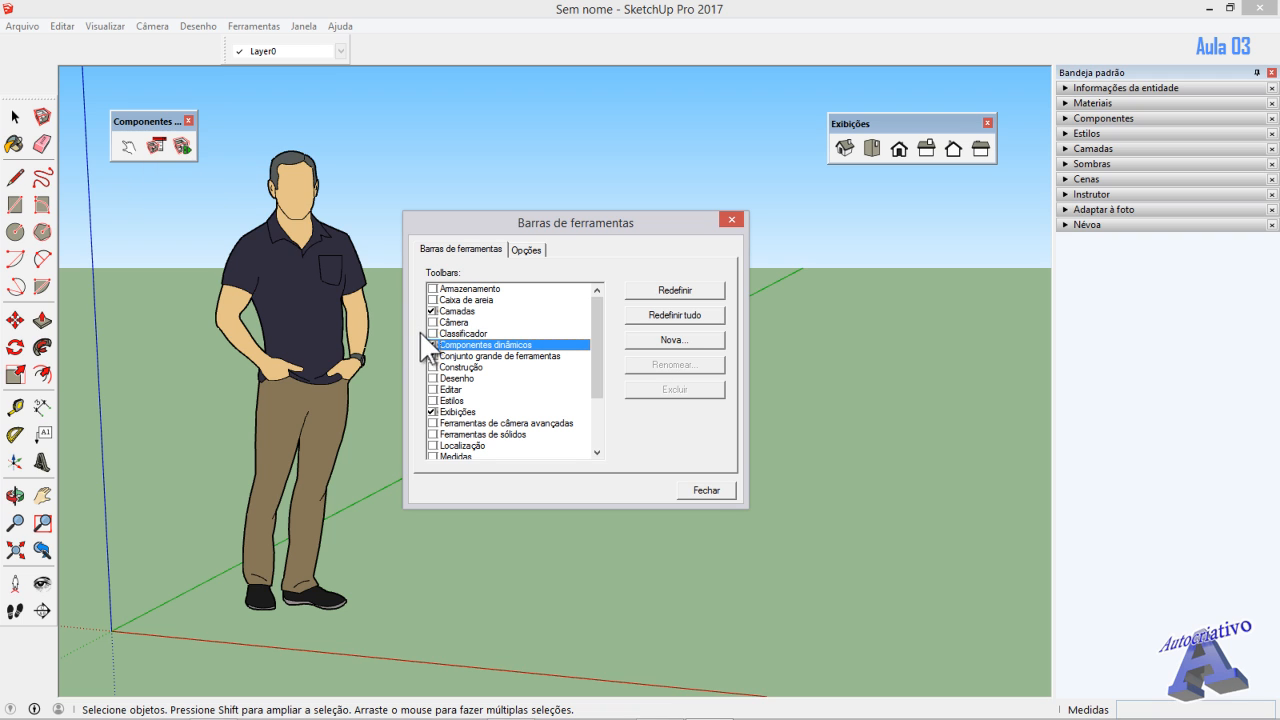
pyautogui.click(432, 344)
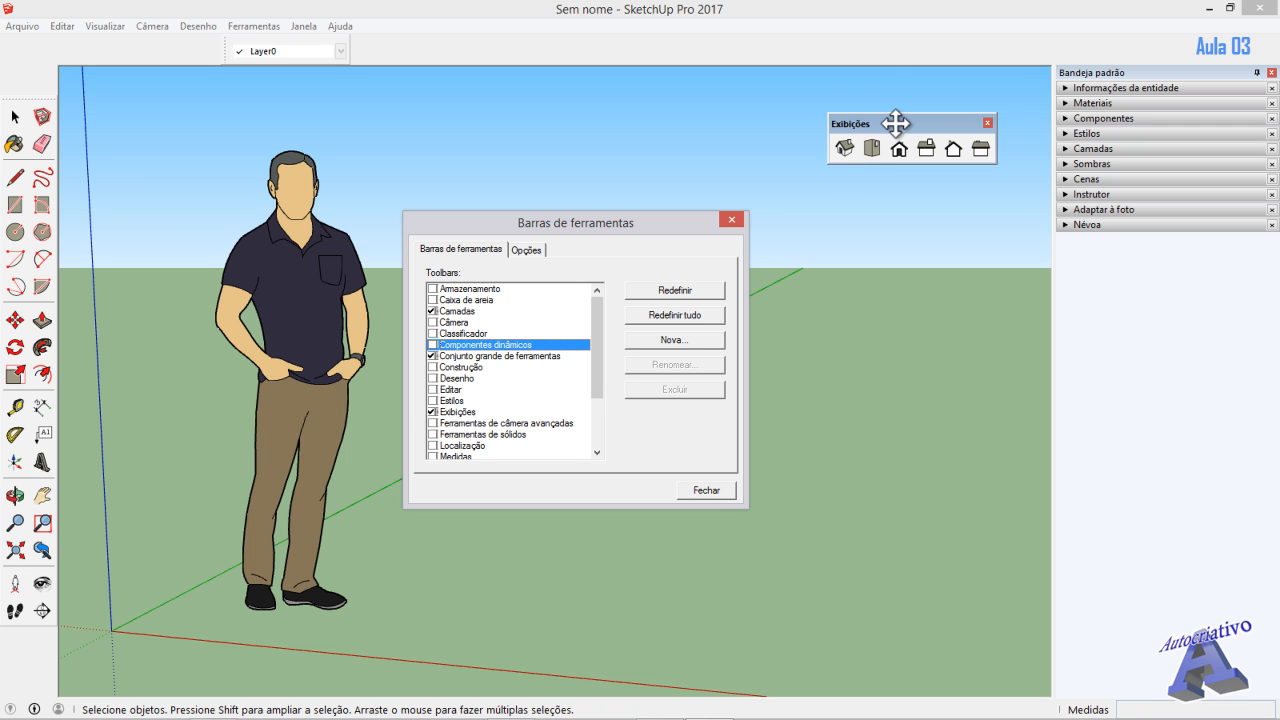
# - Dock the floating Exibições toolbar in the same row as the Camadas toolbar
pyautogui.moveTo(894, 123); pyautogui.dragTo(937, 46)
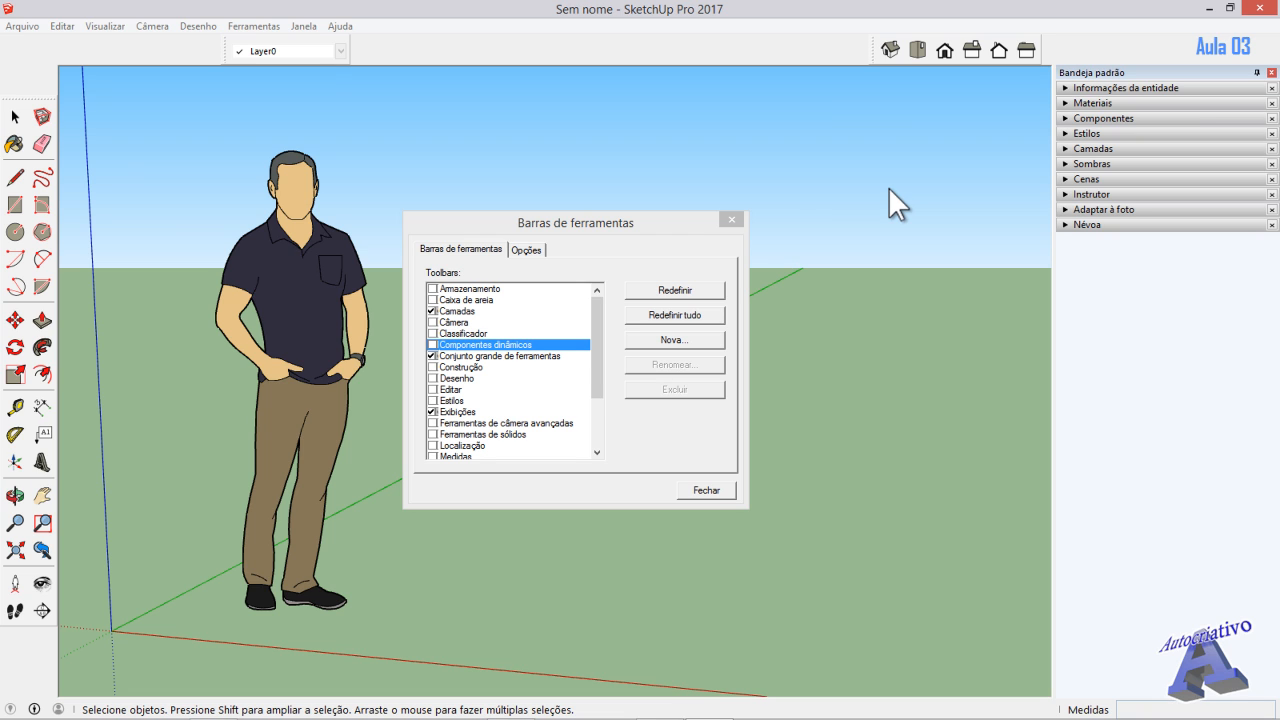
# - Show the Construção, Desenho and Editar toolbars one at a time, hiding each again after inspecting it
pyautogui.click(432, 367)
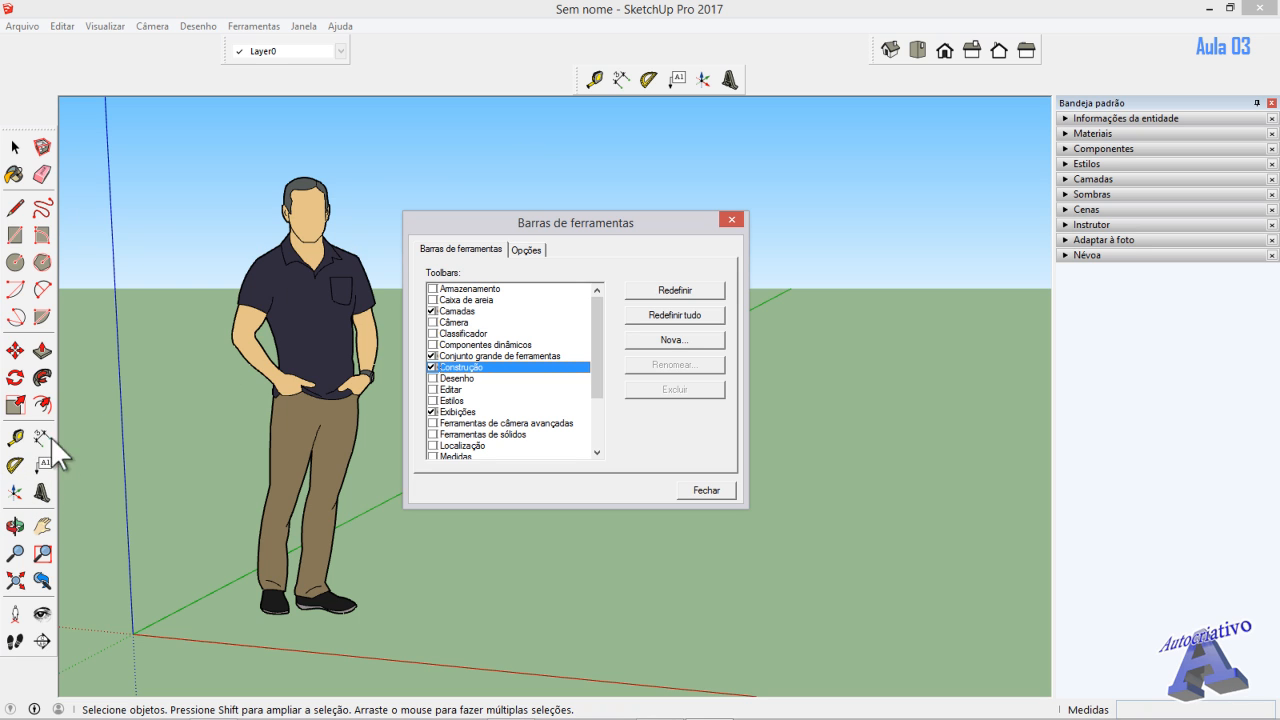
pyautogui.click(432, 368)
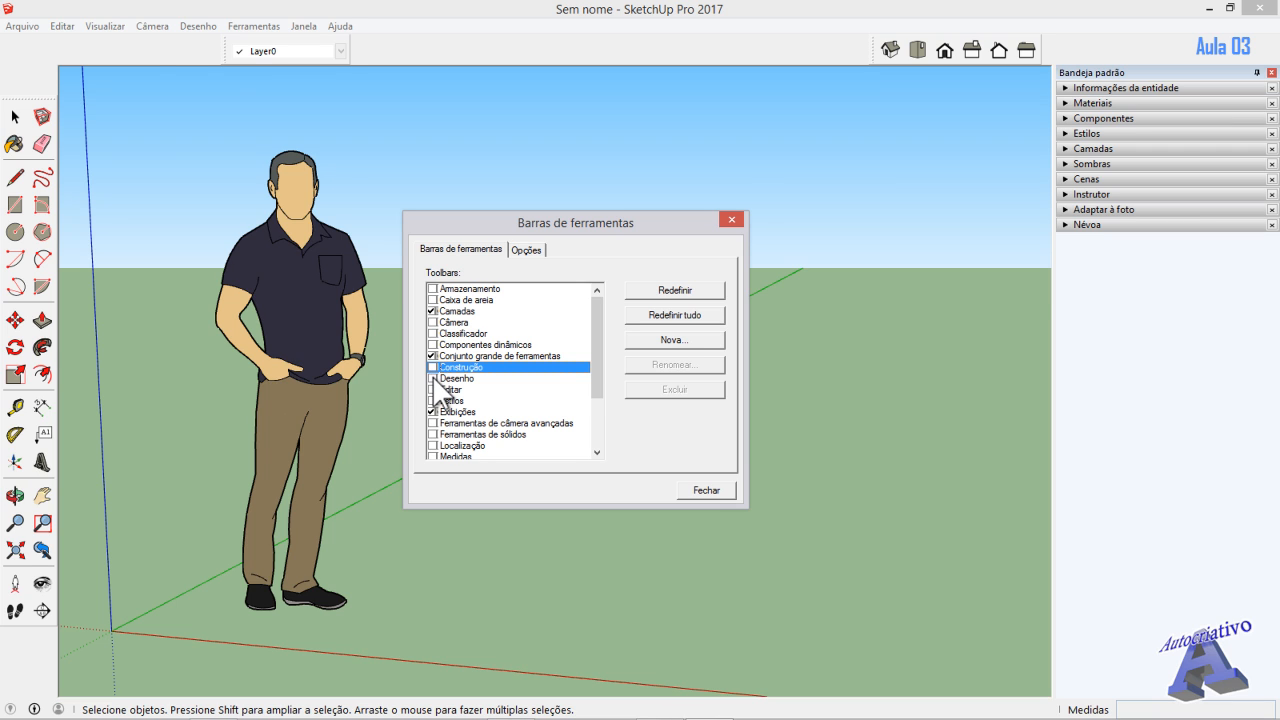
pyautogui.click(432, 379)
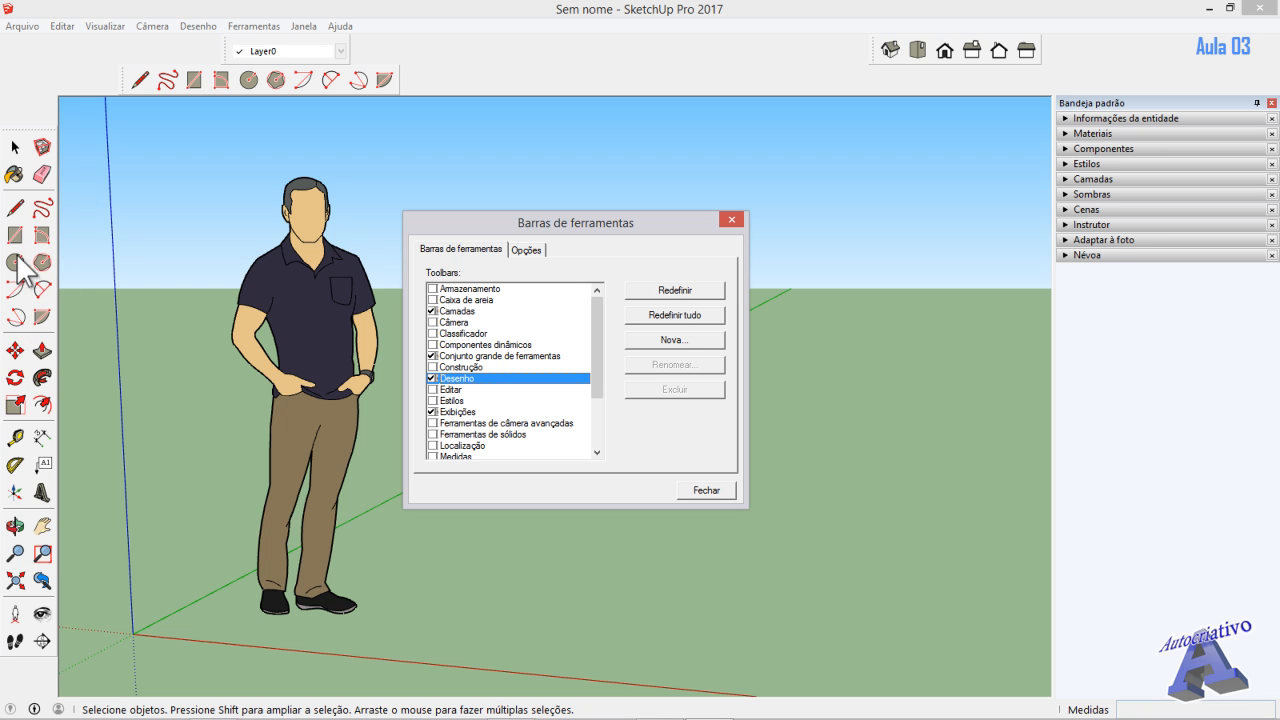
pyautogui.click(432, 378)
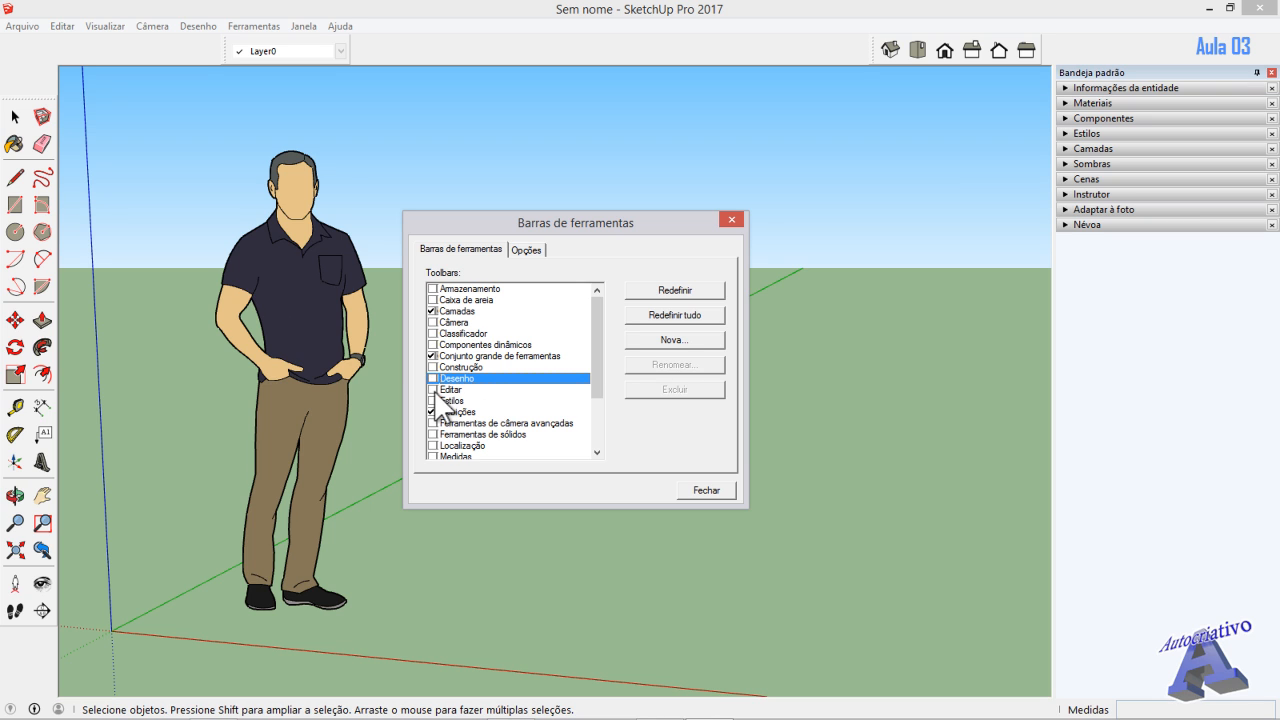
pyautogui.click(432, 389)
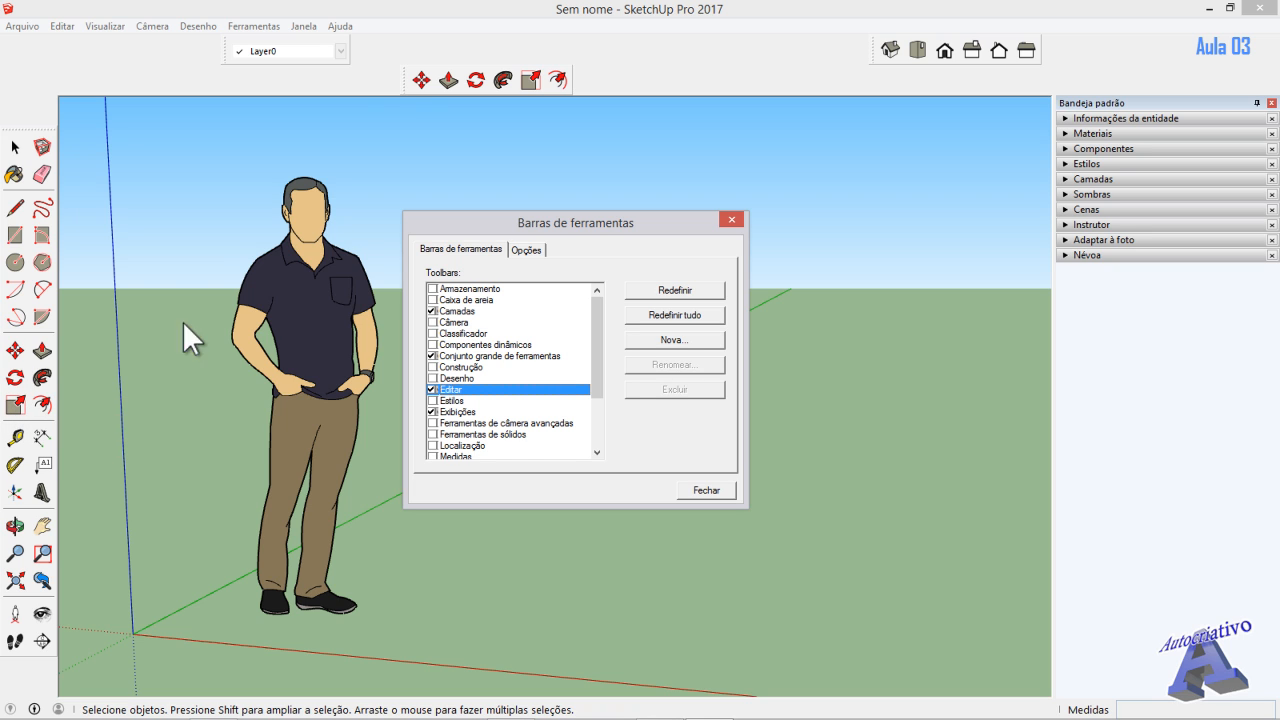
pyautogui.click(431, 390)
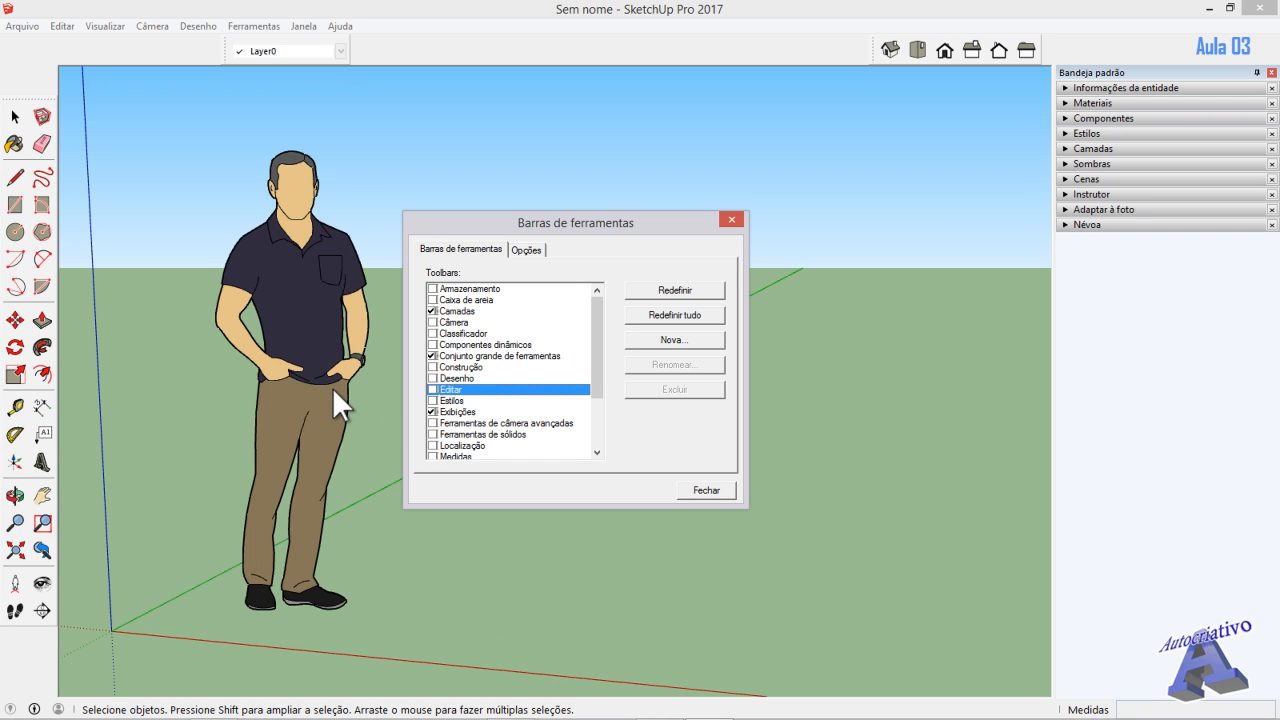
# - Enable the Estilos toolbar and dock it directly beside the Exibições toolbar
pyautogui.click(432, 400)
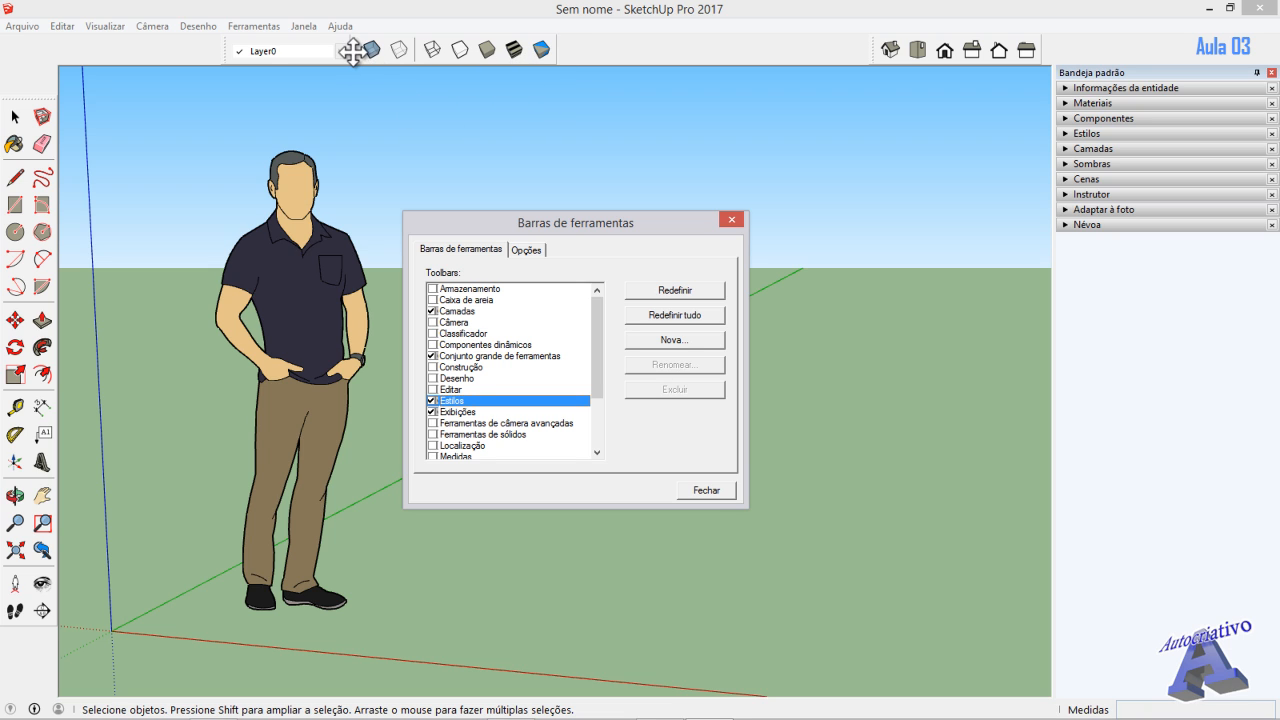
pyautogui.moveTo(356, 51); pyautogui.dragTo(667, 56)
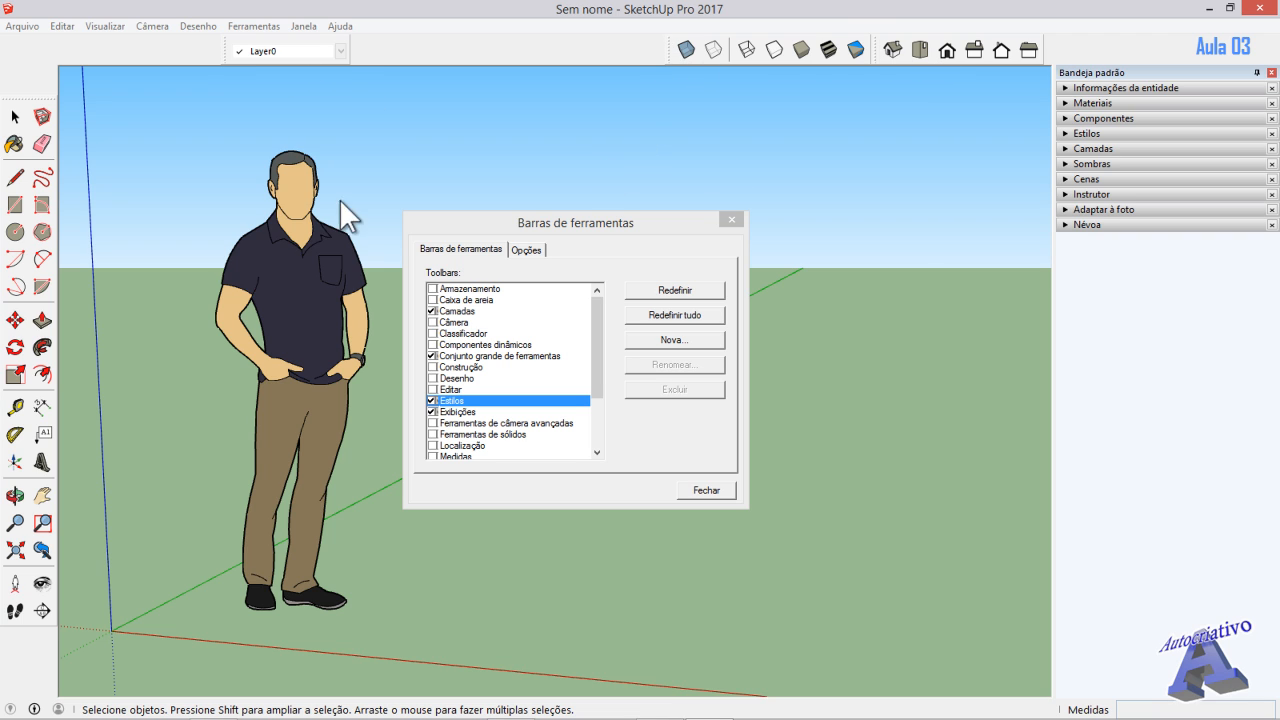
# - Briefly show and hide the Ferramentas de câmera avançadas toolbar, and enable the Ferramentas de sólidos toolbar
pyautogui.click(432, 423)
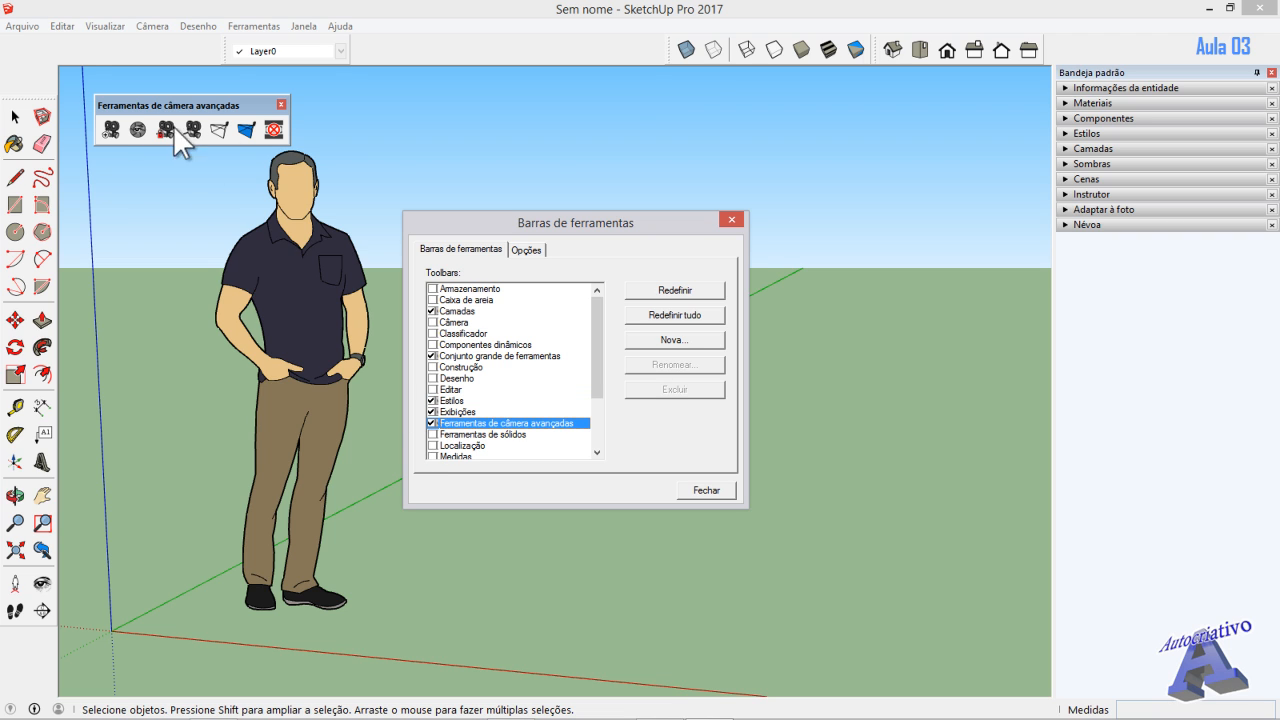
pyautogui.click(432, 423)
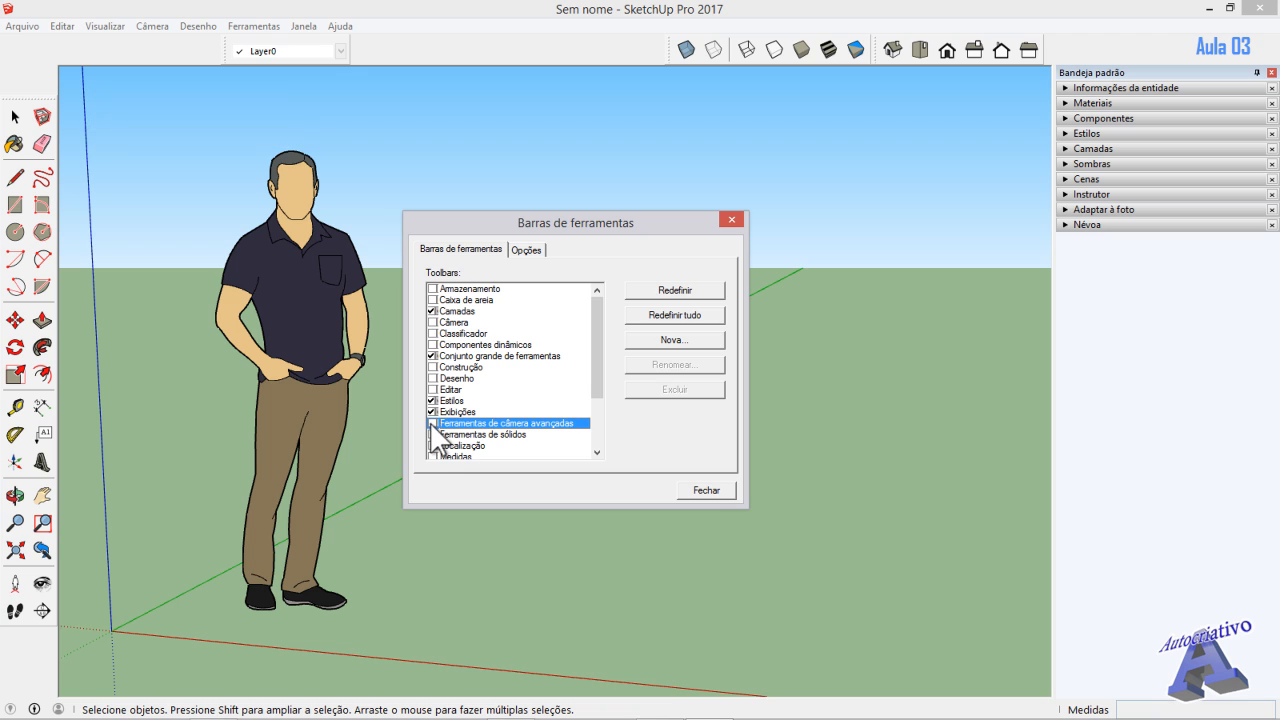
pyautogui.click(433, 434)
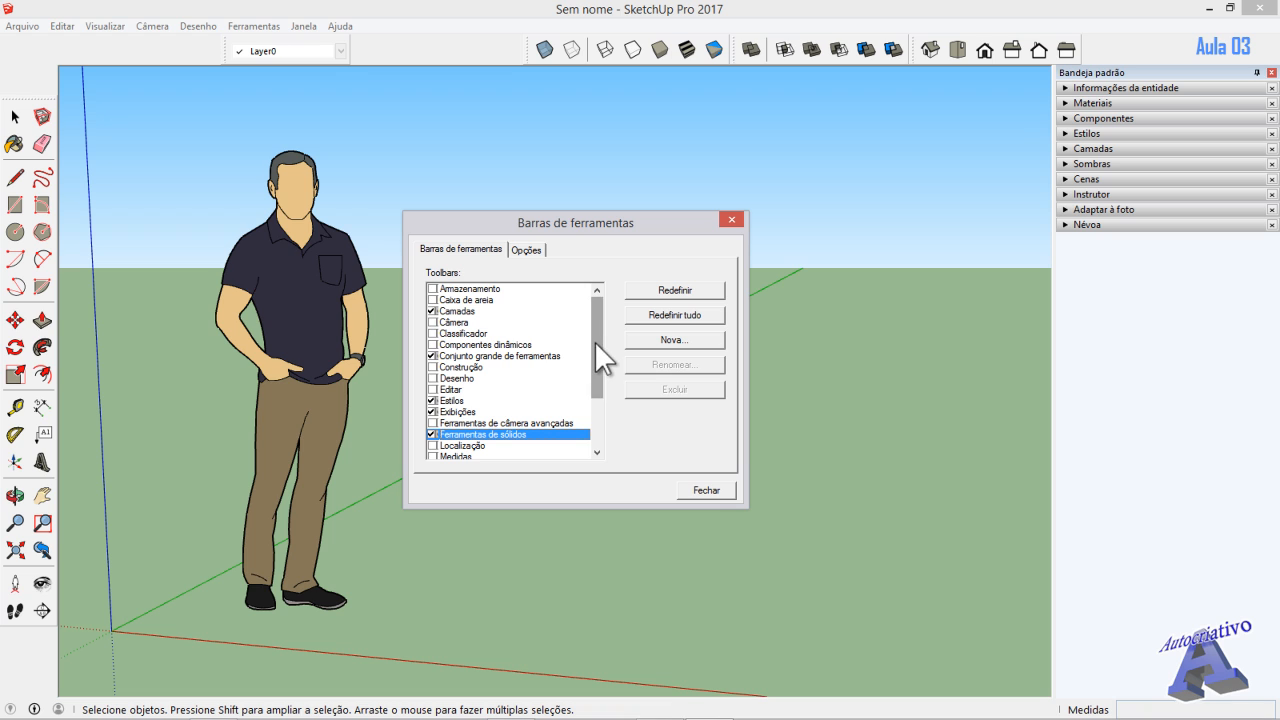
# - Show the Localização and Medidas toolbars one at a time, hiding each again after inspecting it
pyautogui.moveTo(594, 346); pyautogui.dragTo(596, 387)
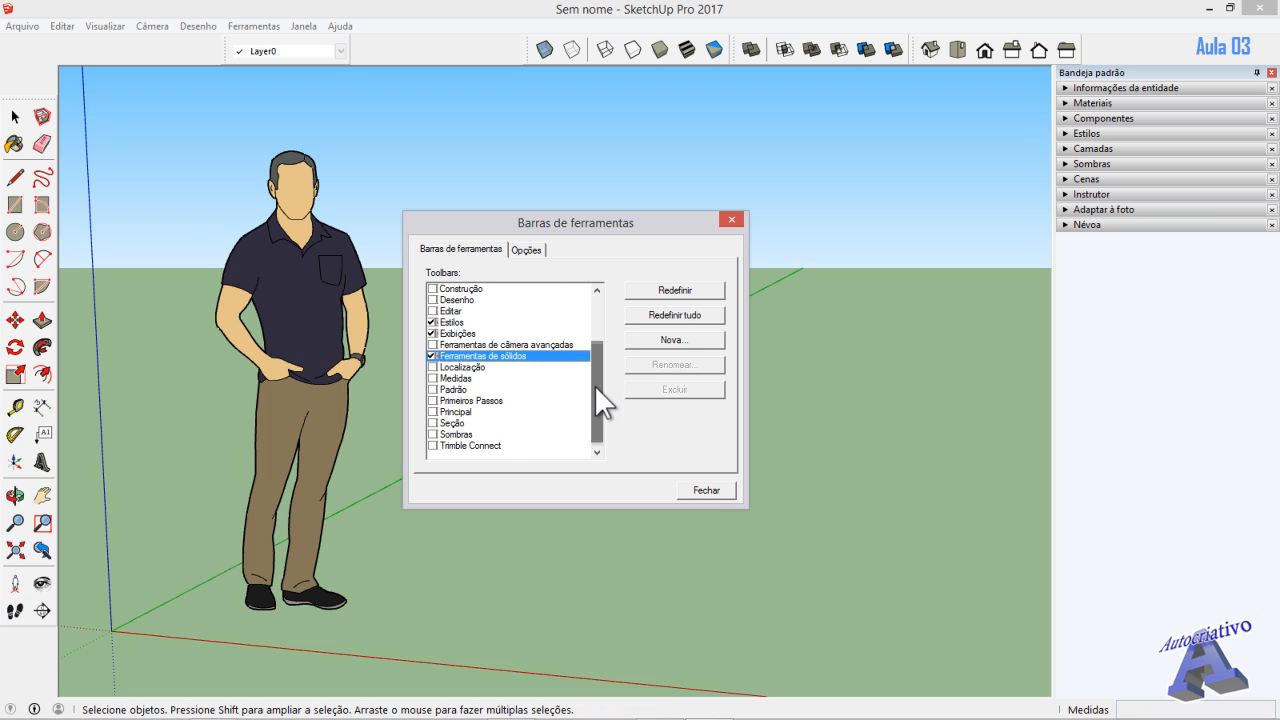
pyautogui.click(432, 367)
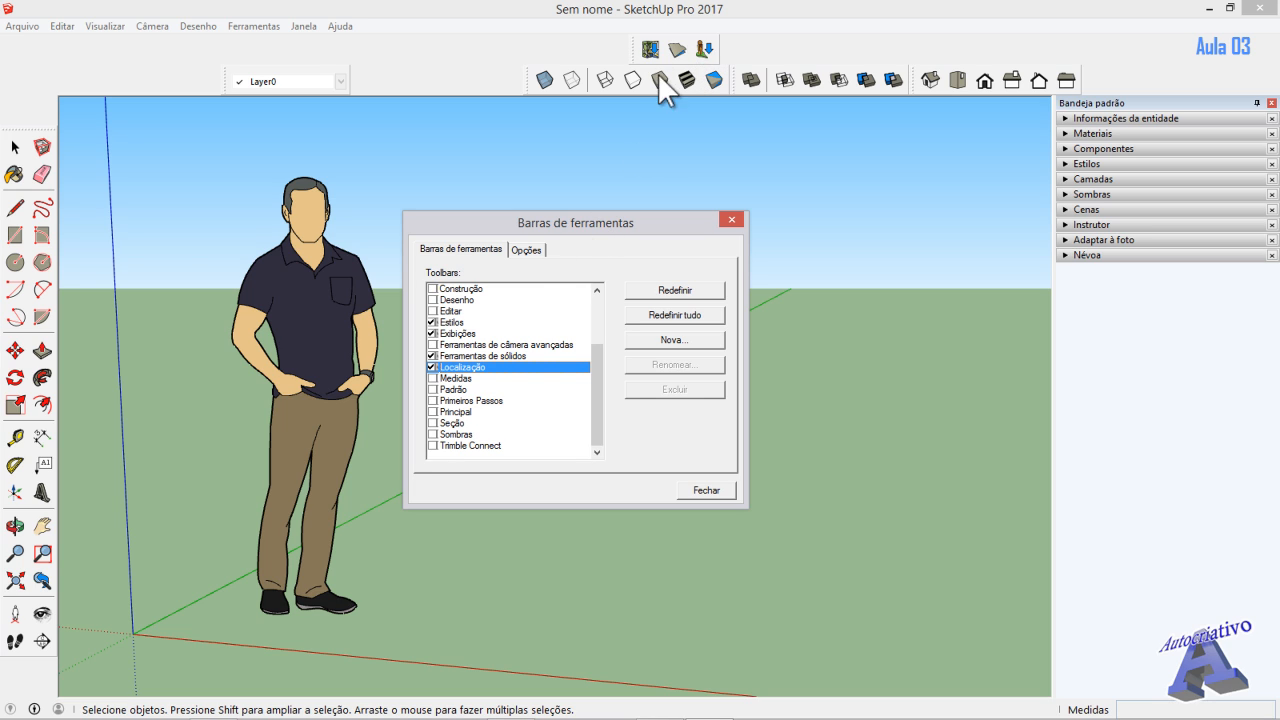
pyautogui.click(433, 367)
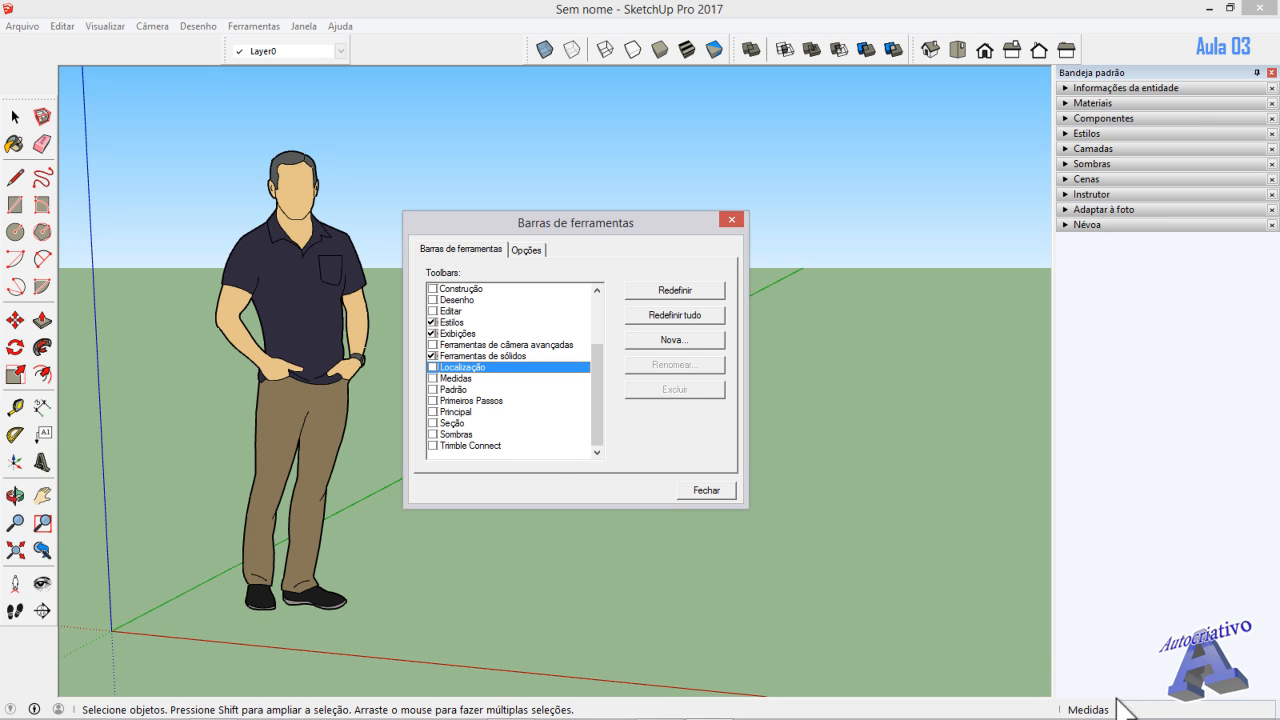
pyautogui.click(433, 378)
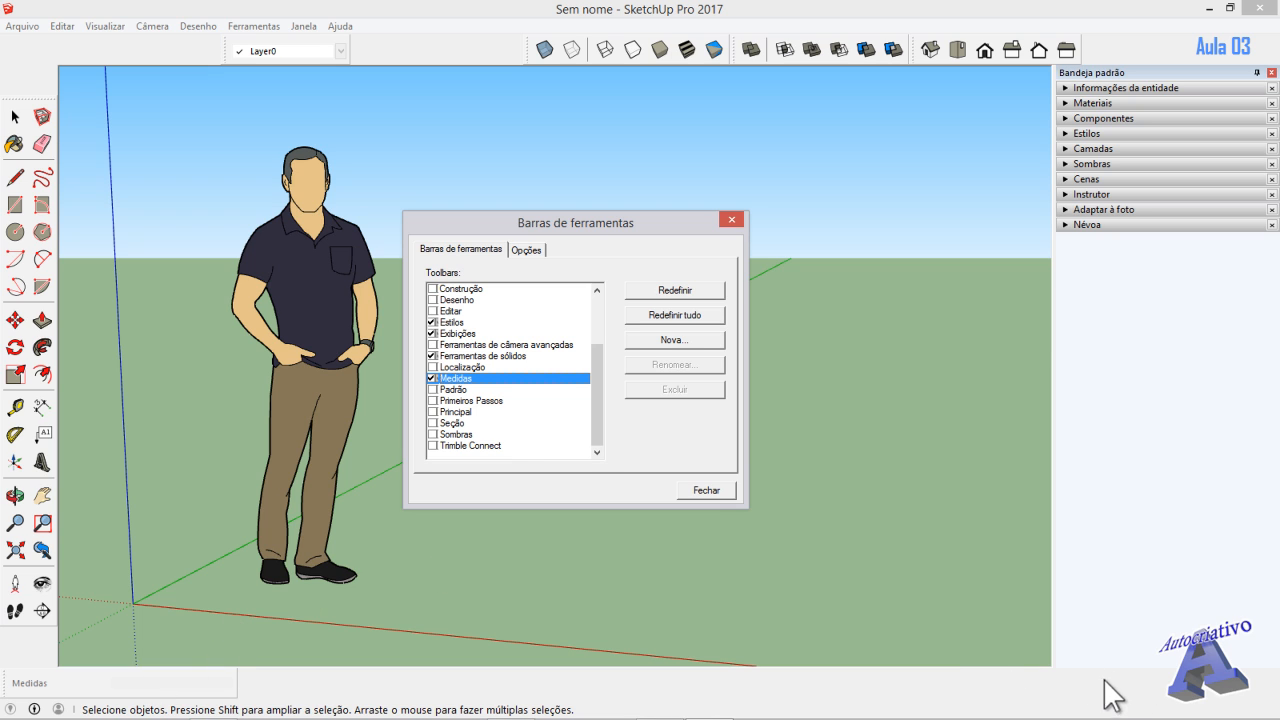
pyautogui.click(432, 378)
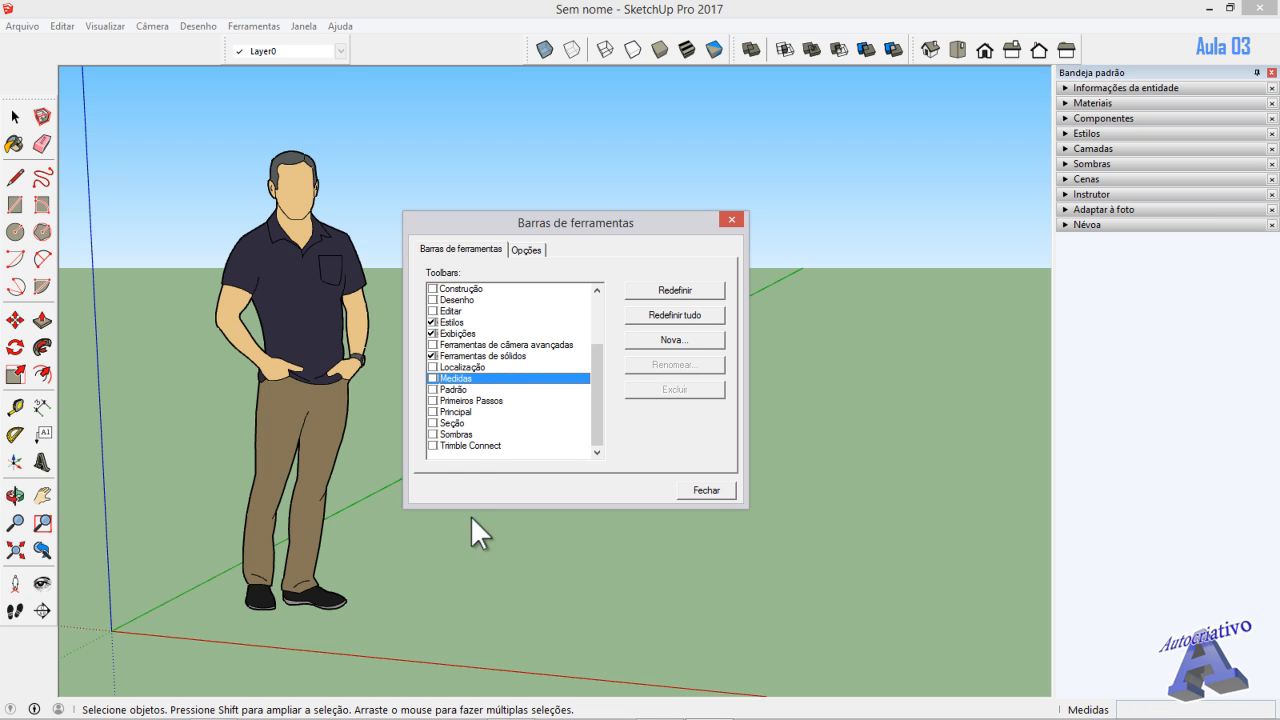
# - Enable the Padrão toolbar and dock it at the start of the main toolbar row, directly before the Camadas toolbar
pyautogui.click(432, 389)
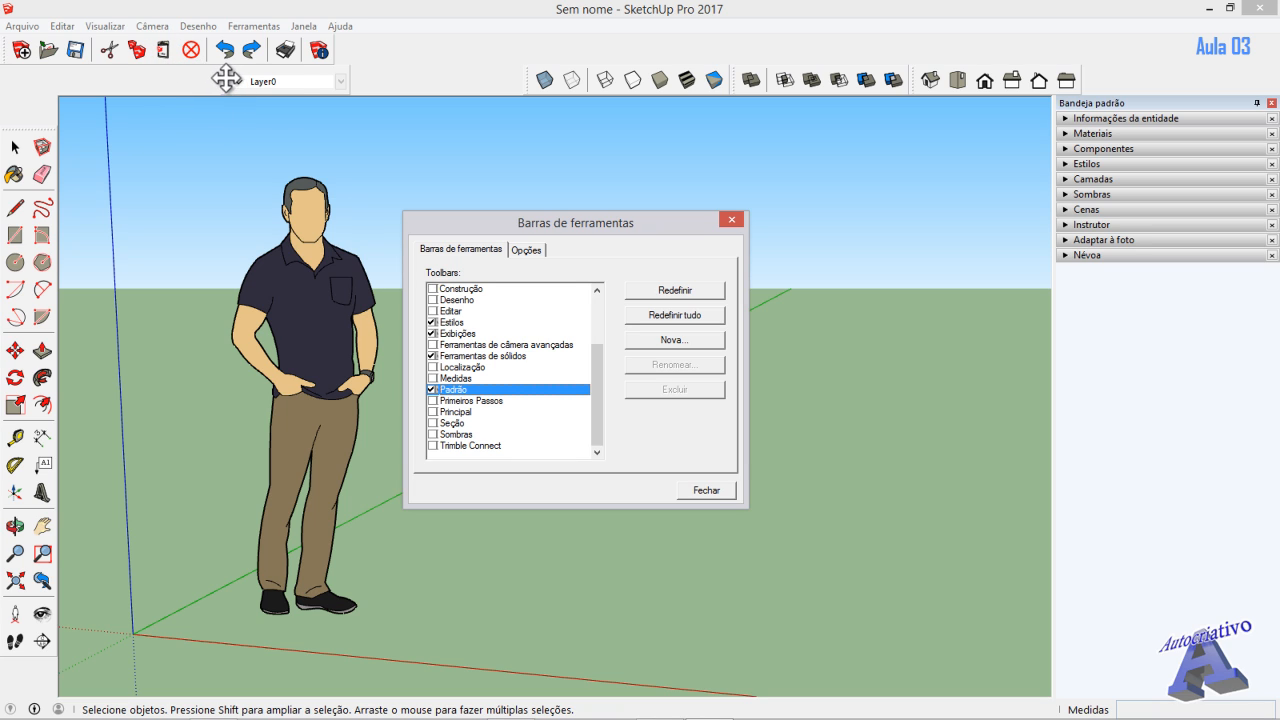
pyautogui.moveTo(224, 80); pyautogui.dragTo(397, 58)
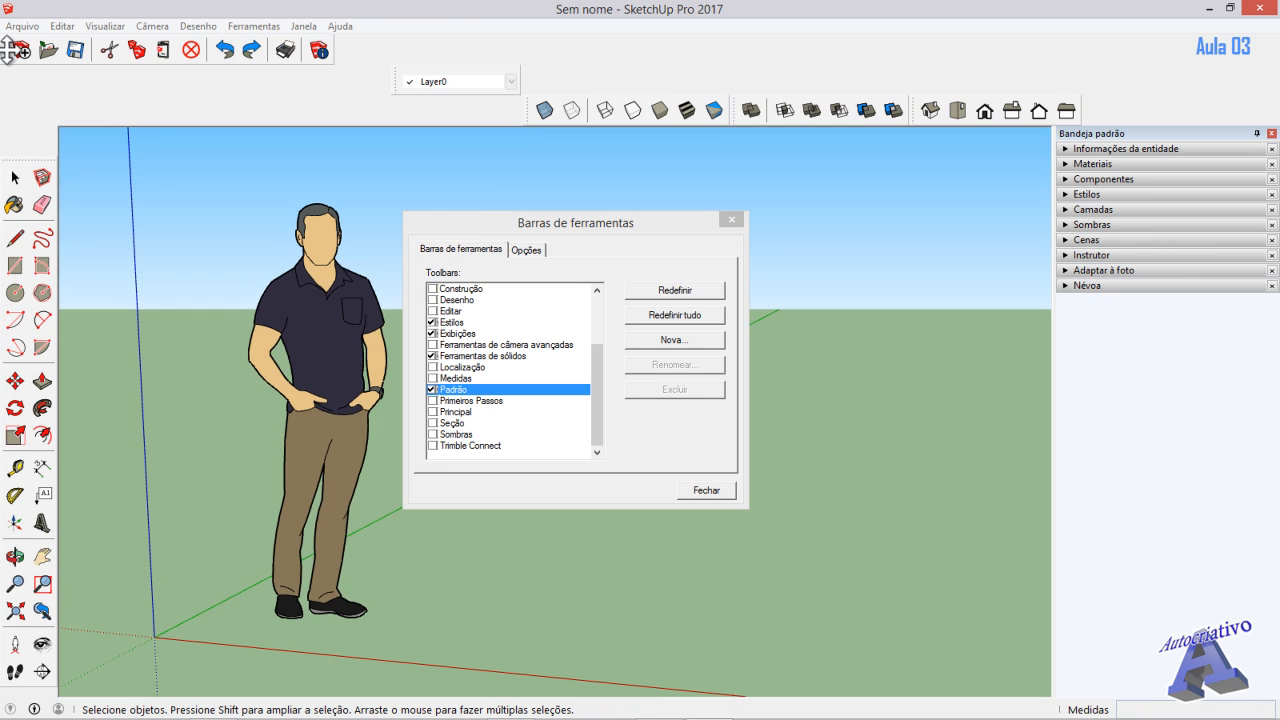
pyautogui.moveTo(10, 49); pyautogui.dragTo(14, 122)
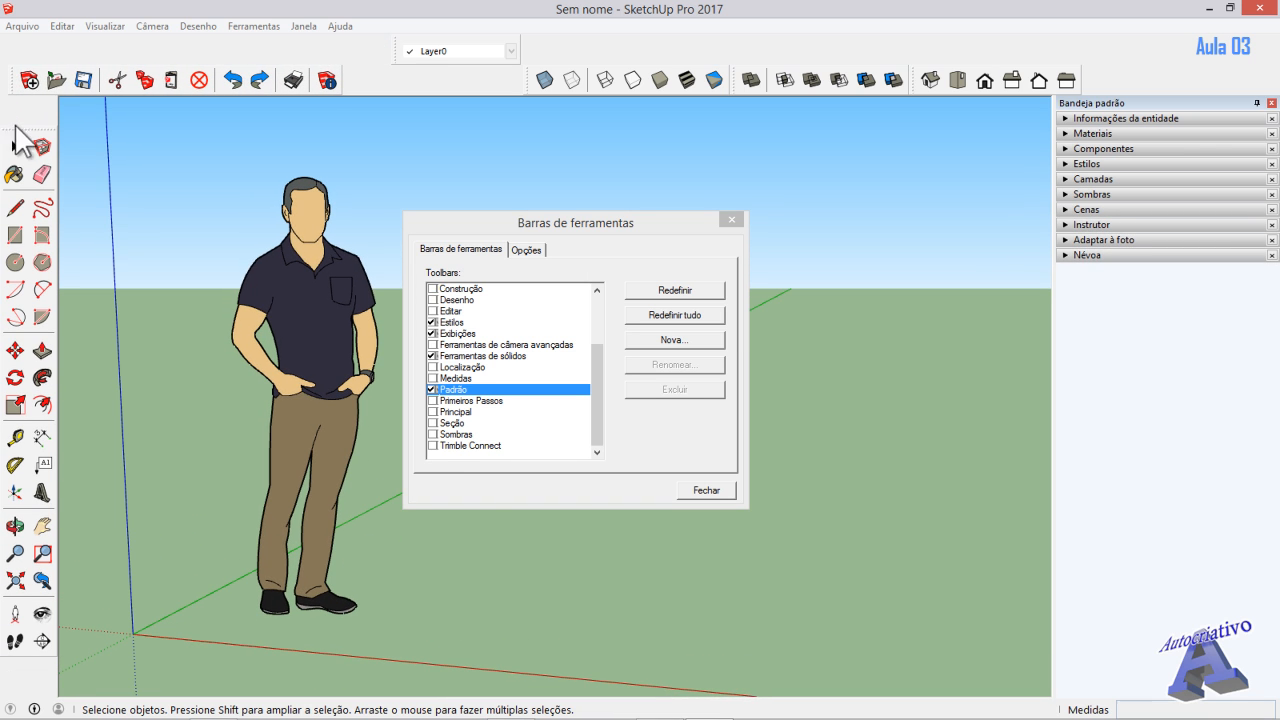
pyautogui.moveTo(398, 50); pyautogui.dragTo(348, 76)
pyautogui.moveTo(12, 102)
pyautogui.mouseDown()
pyautogui.moveTo(40, 80)
pyautogui.moveTo(8, 49)
pyautogui.mouseUp()
# - Shift the Estilos, Ferramentas de sólidos and Exibições toolbars along their row to close the gaps between them
pyautogui.moveTo(528, 49); pyautogui.dragTo(474, 52)
pyautogui.moveTo(738, 48); pyautogui.dragTo(683, 55)
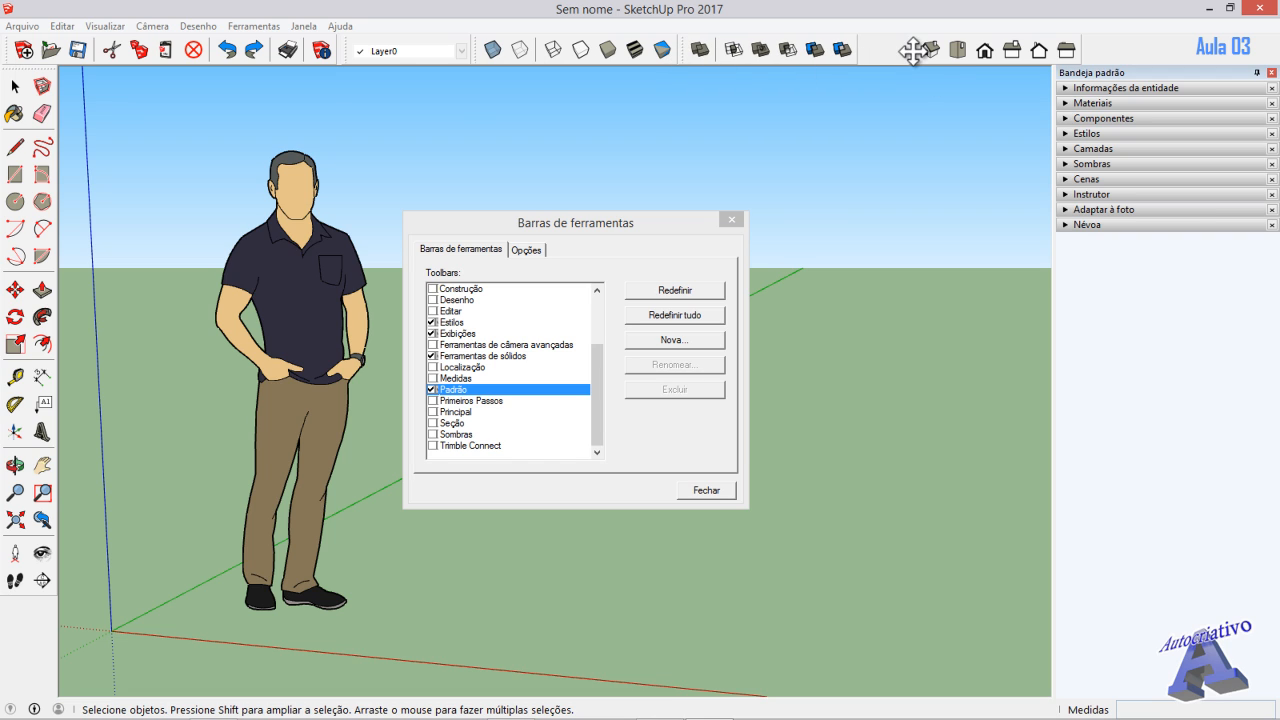
pyautogui.moveTo(912, 52); pyautogui.dragTo(859, 56)
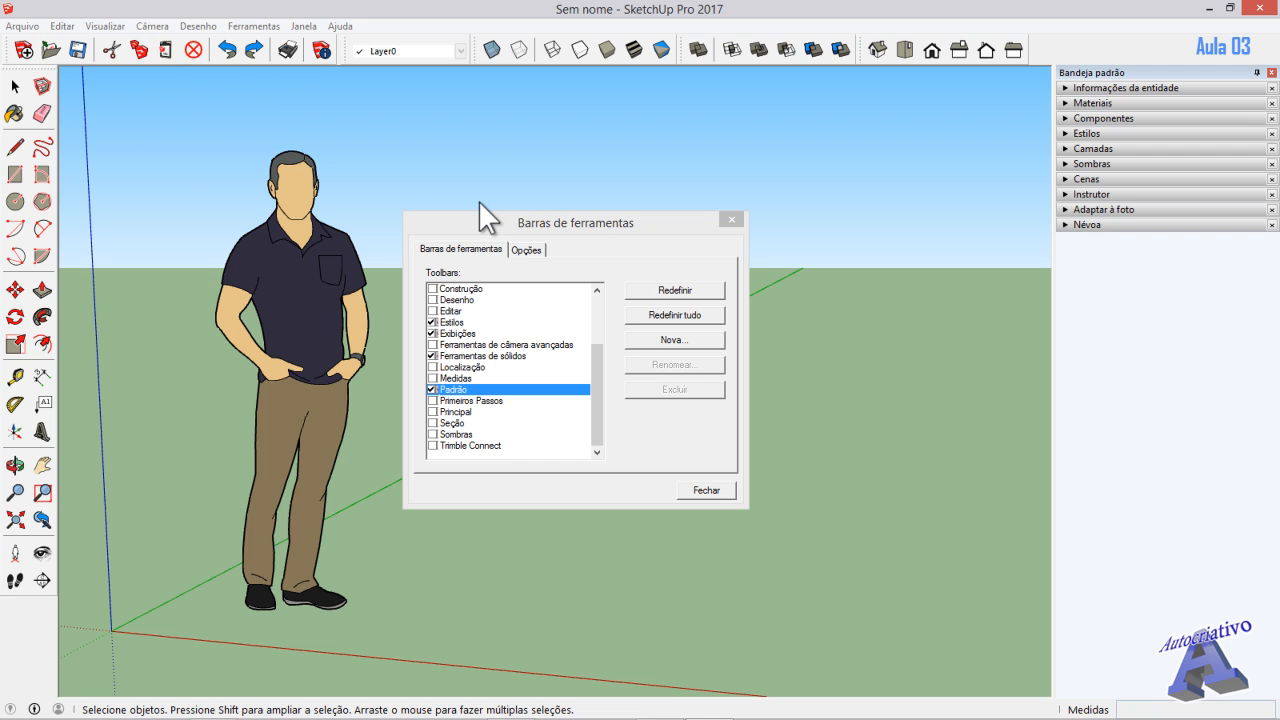
pyautogui.click(521, 225)
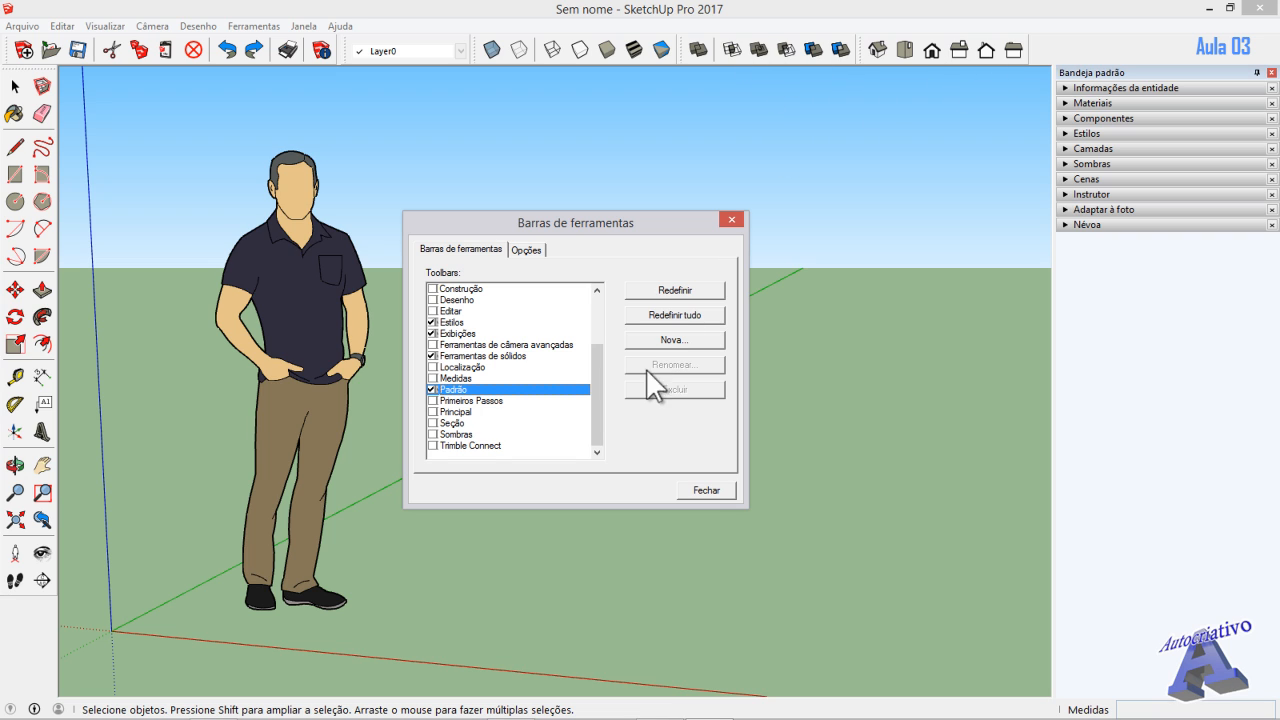
# - Show the Primeiros Passos and Principal toolbars one at a time, hiding each again after inspecting it
pyautogui.click(432, 400)
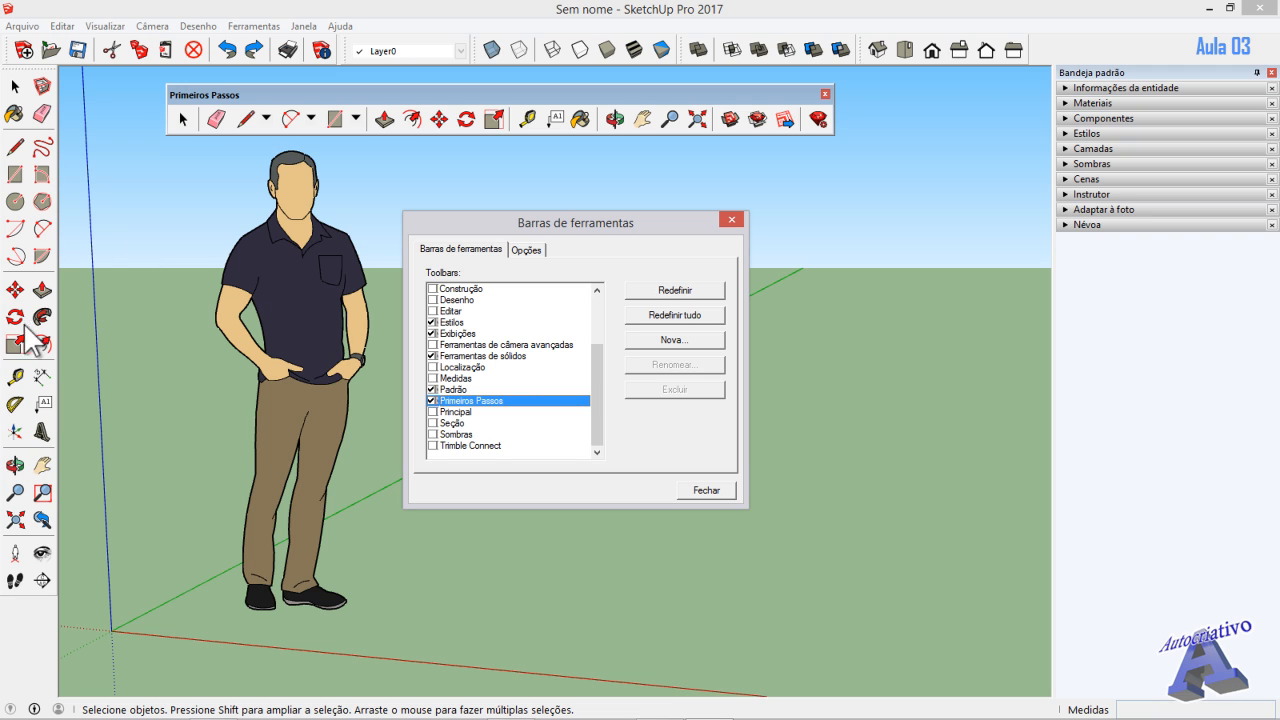
pyautogui.click(431, 400)
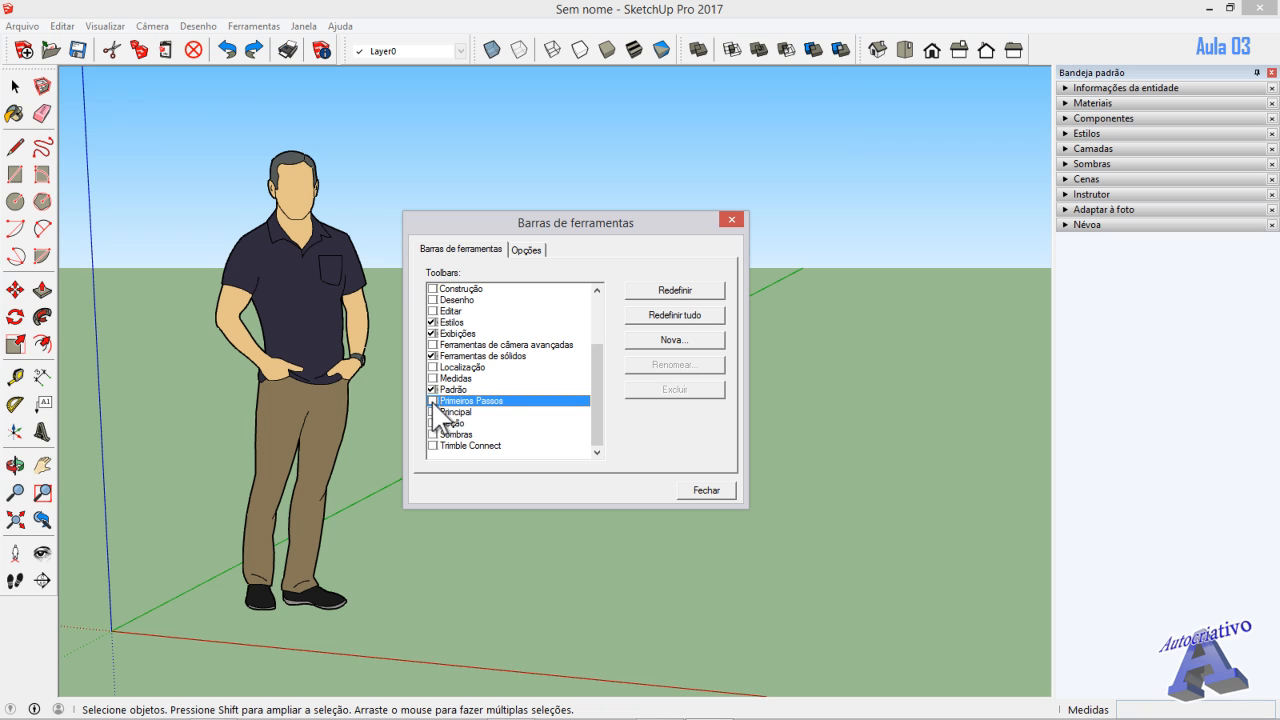
pyautogui.click(432, 411)
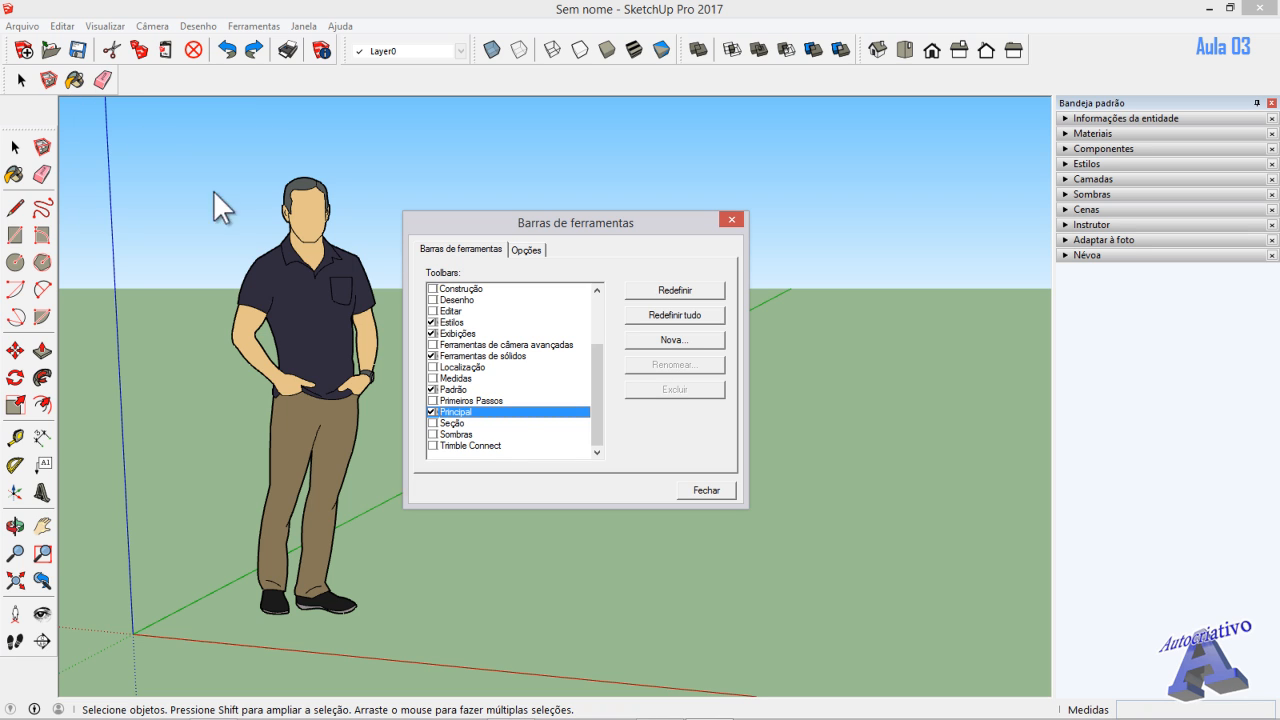
pyautogui.click(431, 412)
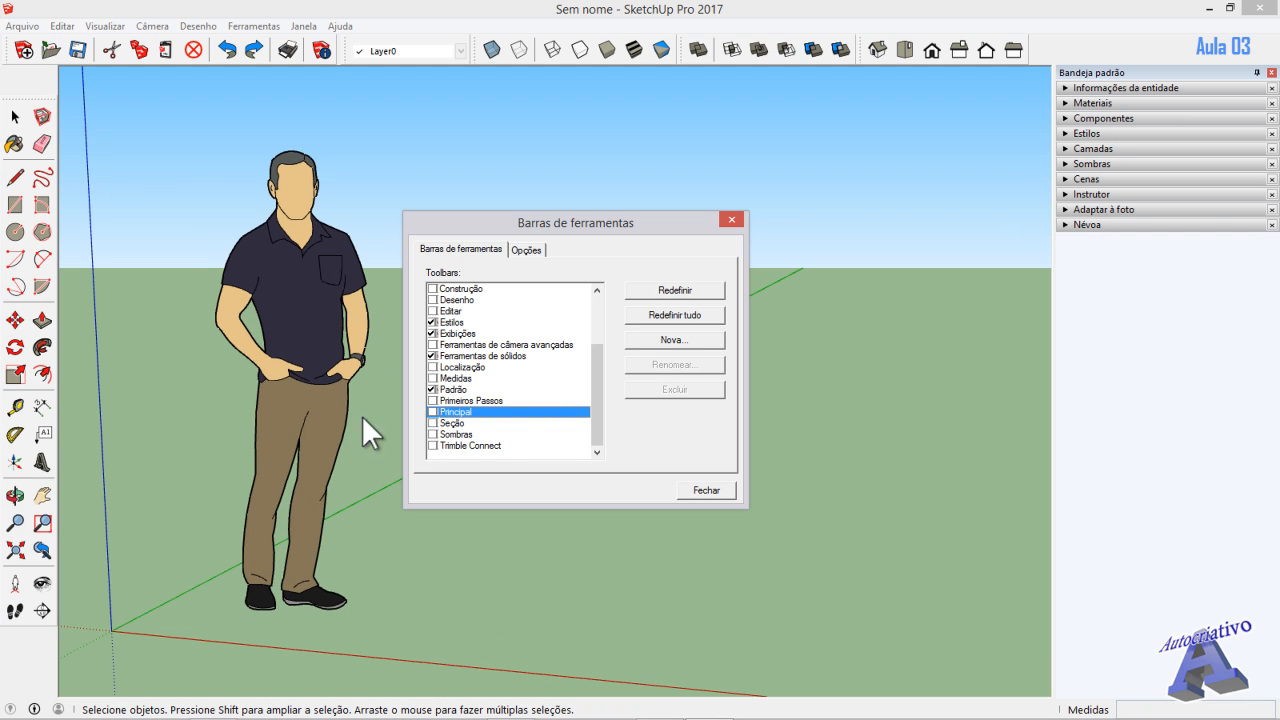
# - Enable the Seção toolbar and dock it after Exibições, and enable the Sombras toolbar and dock it beneath the drawing area
pyautogui.click(431, 423)
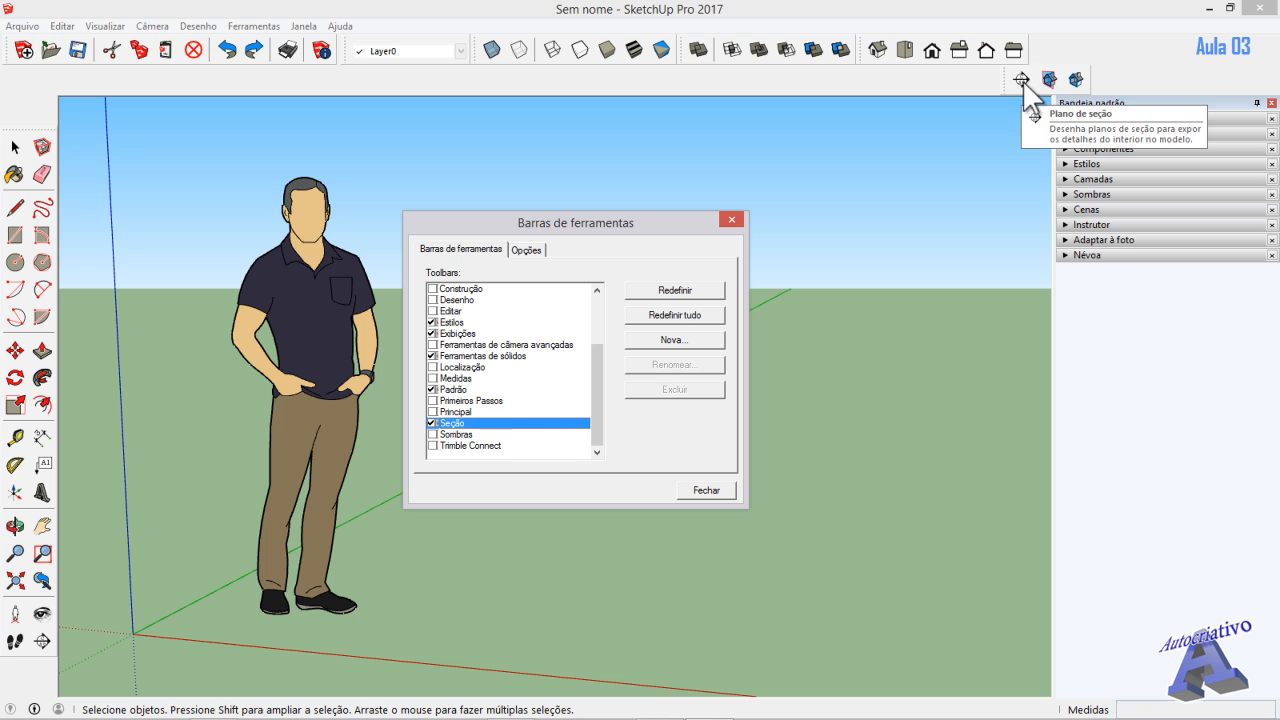
pyautogui.moveTo(1011, 82); pyautogui.dragTo(1032, 51)
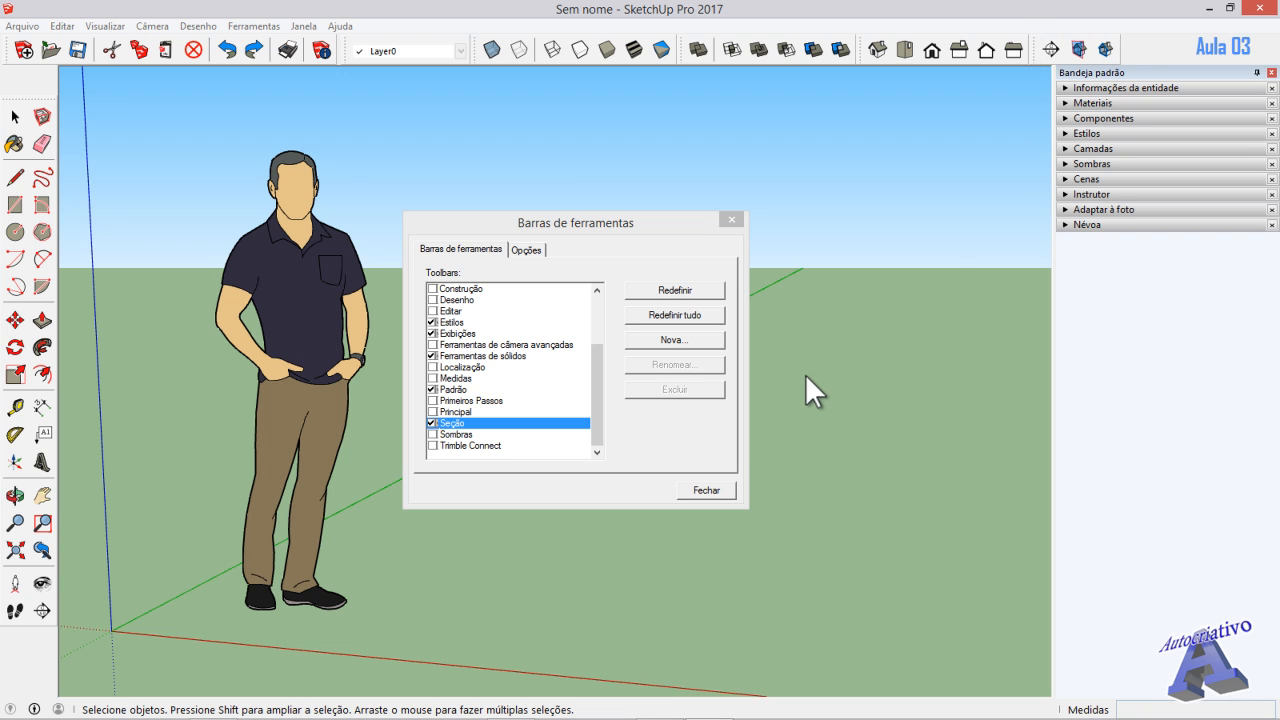
pyautogui.click(432, 434)
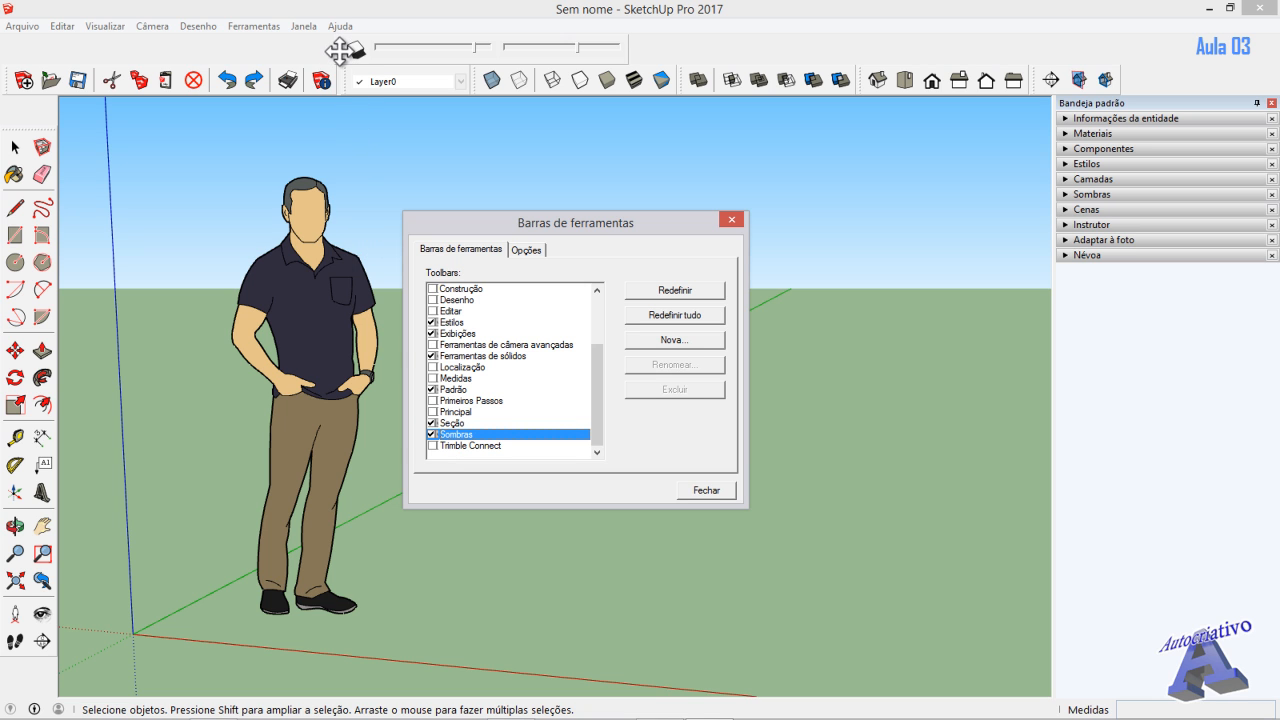
pyautogui.moveTo(340, 55); pyautogui.dragTo(54, 698)
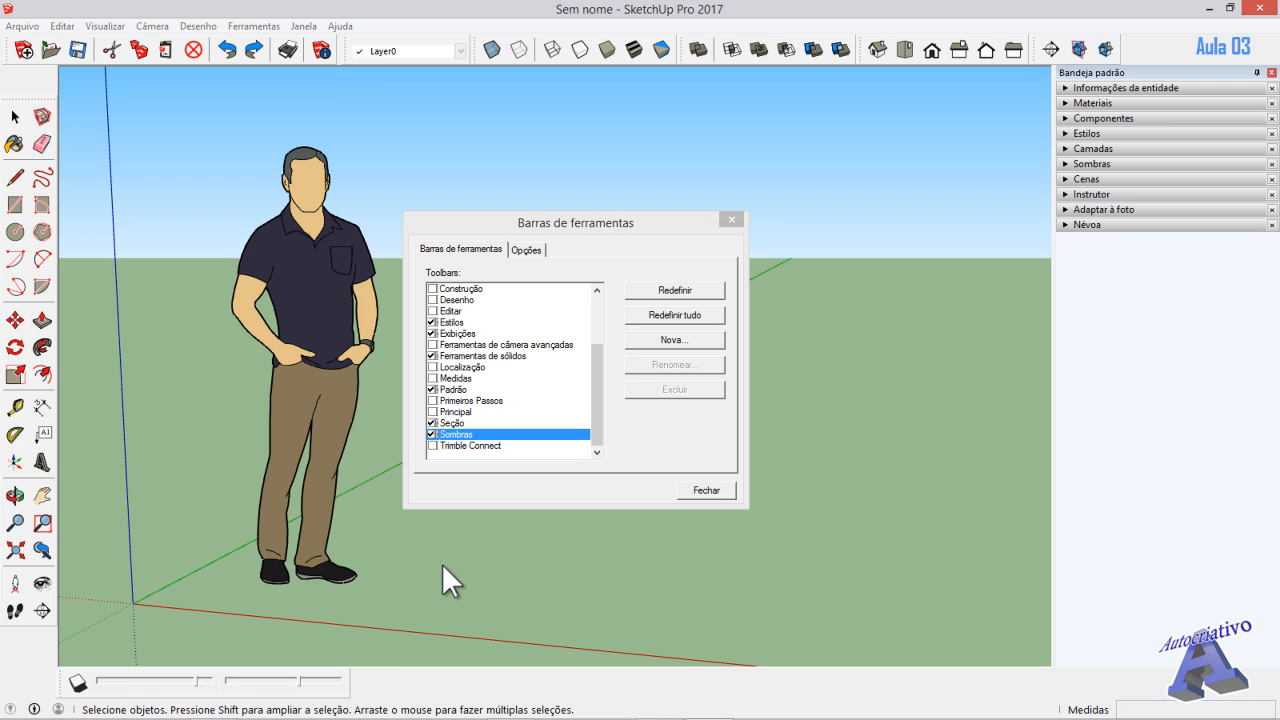
# - Show the floating Trimble Connect toolbar, reposition it slightly and close it
pyautogui.click(432, 446)
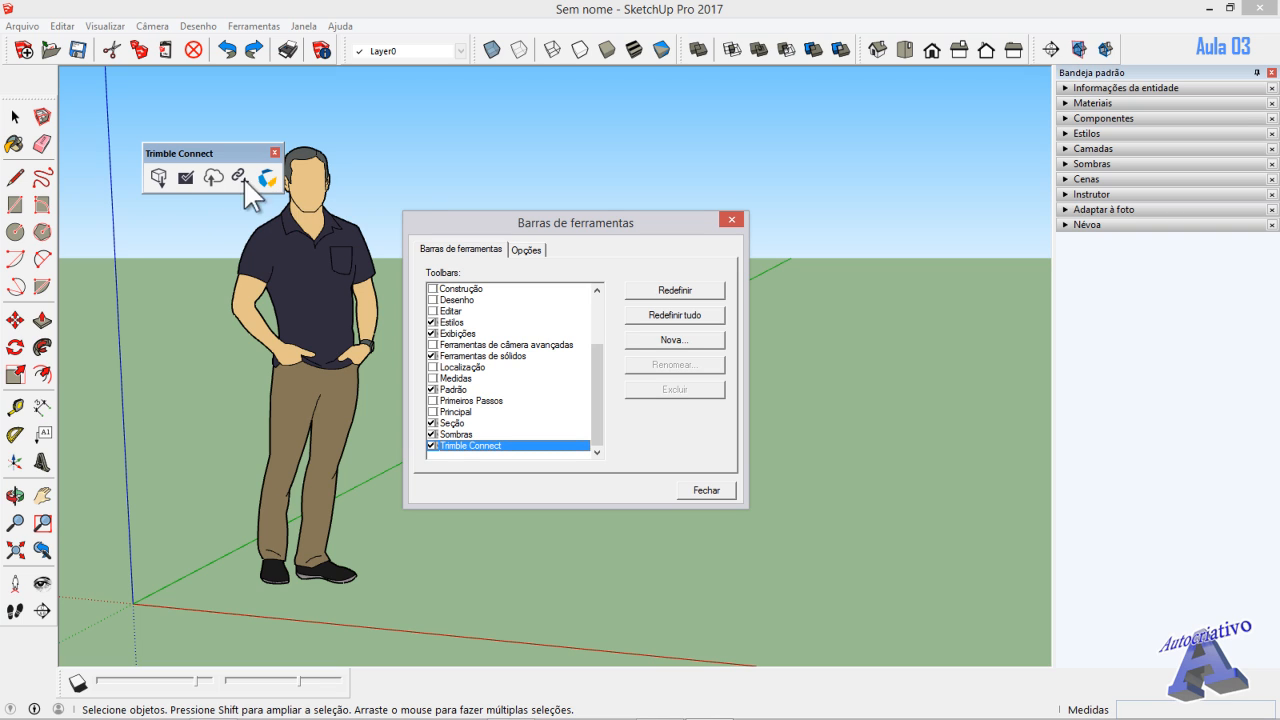
pyautogui.moveTo(241, 154); pyautogui.dragTo(254, 196)
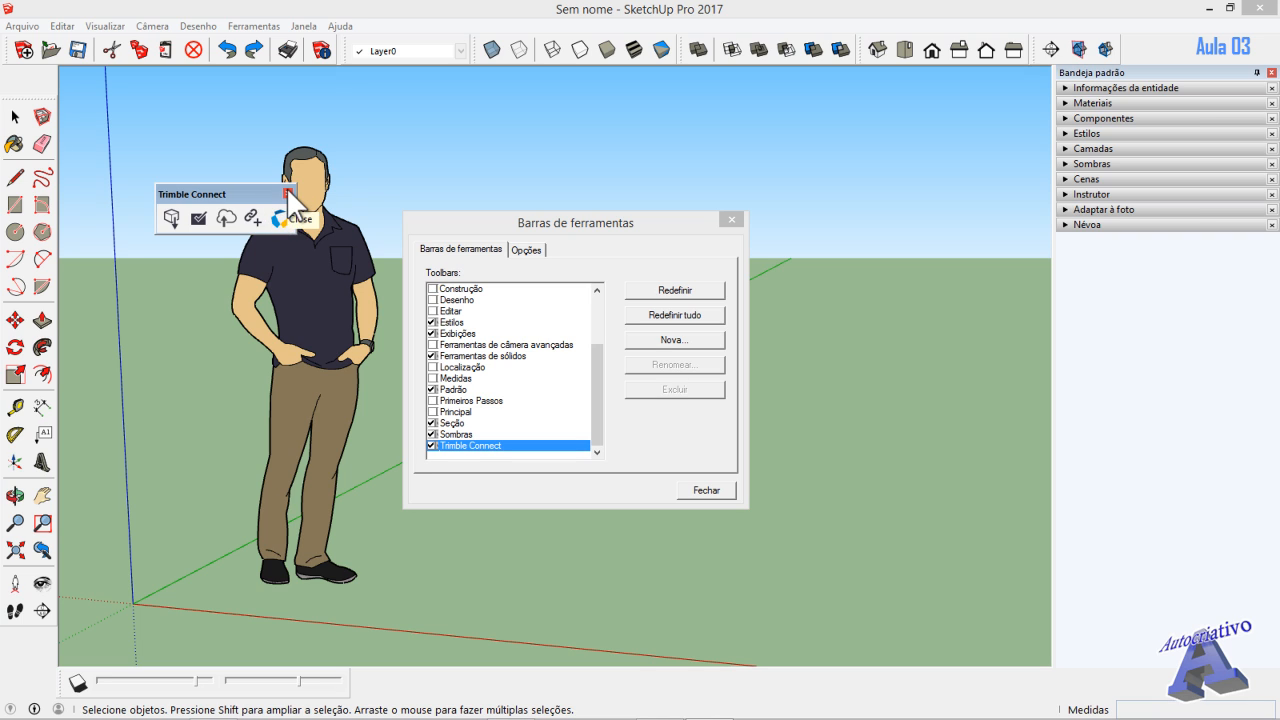
pyautogui.click(287, 193)
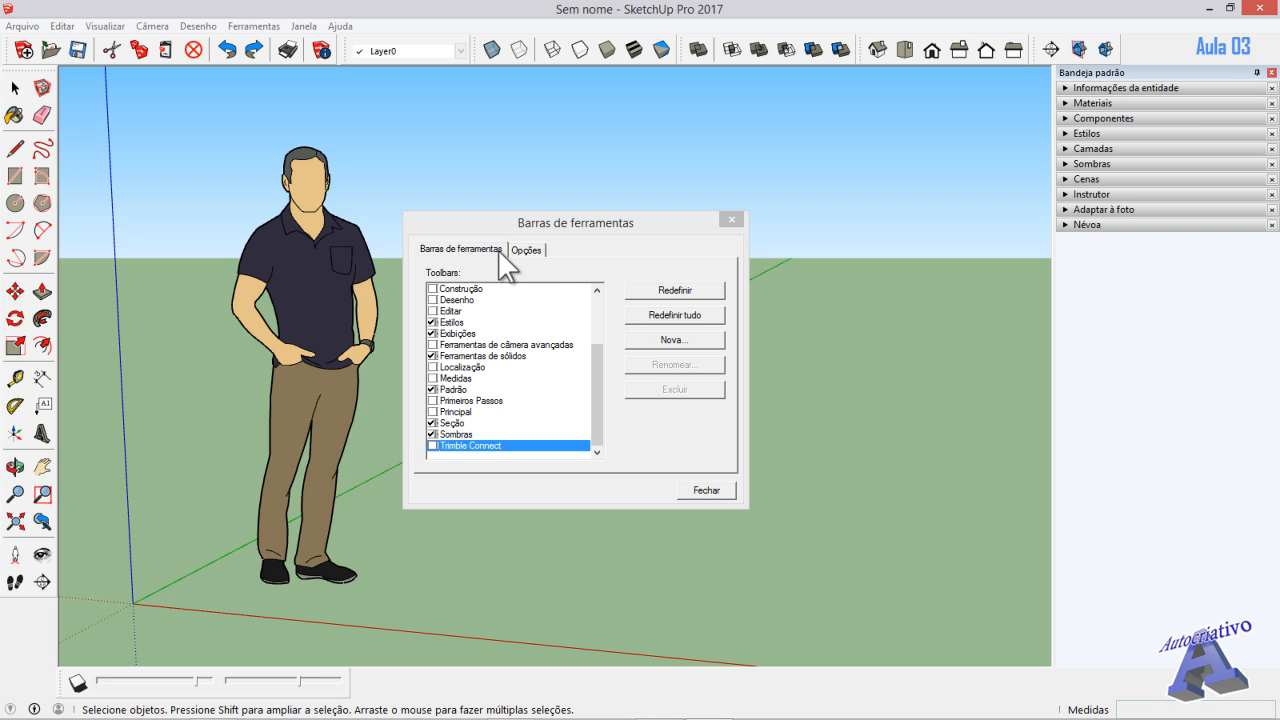
# - Review the options for toolbar screen tips and large icons, and close the Barras de ferramentas dialog
pyautogui.click(670, 470)
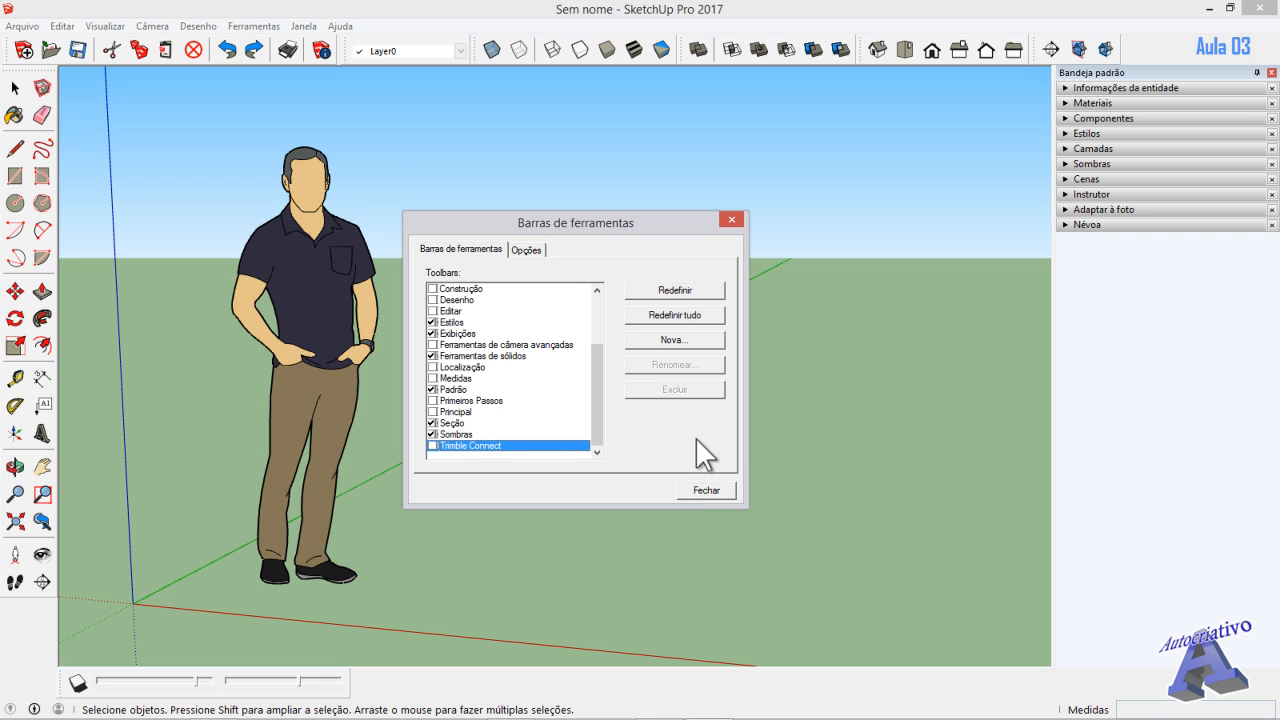
pyautogui.click(527, 250)
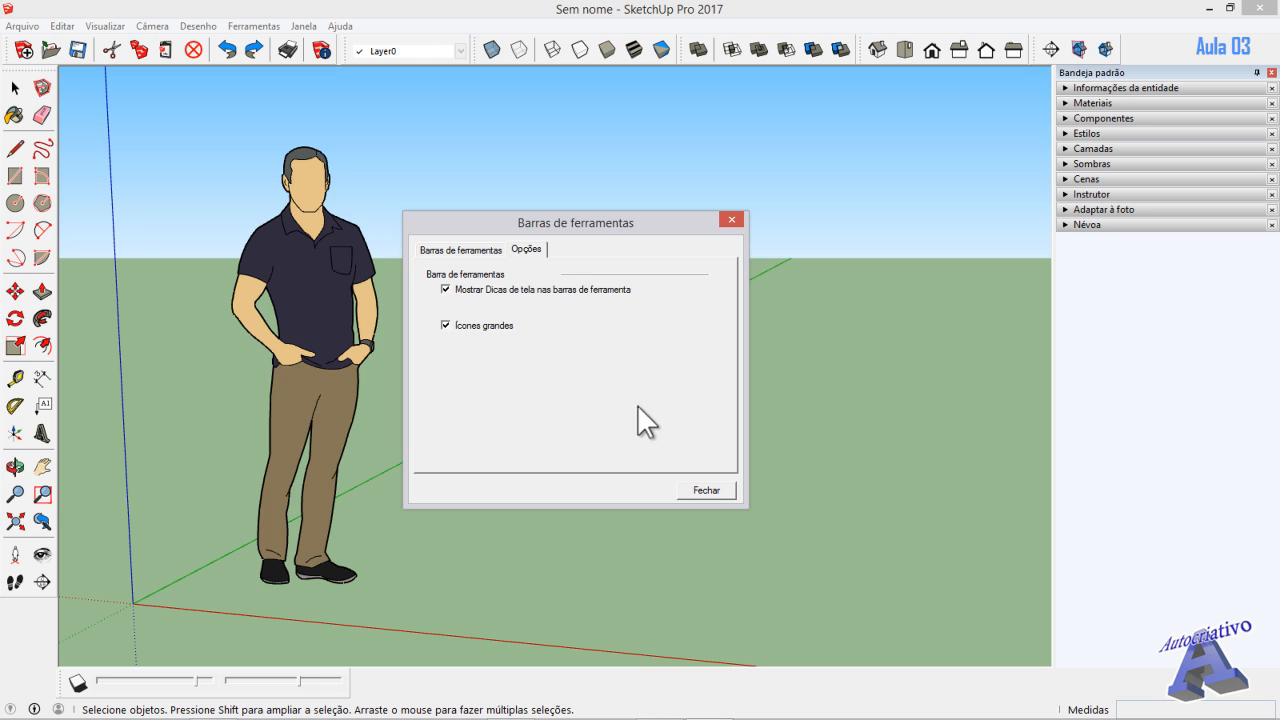
pyautogui.click(707, 488)
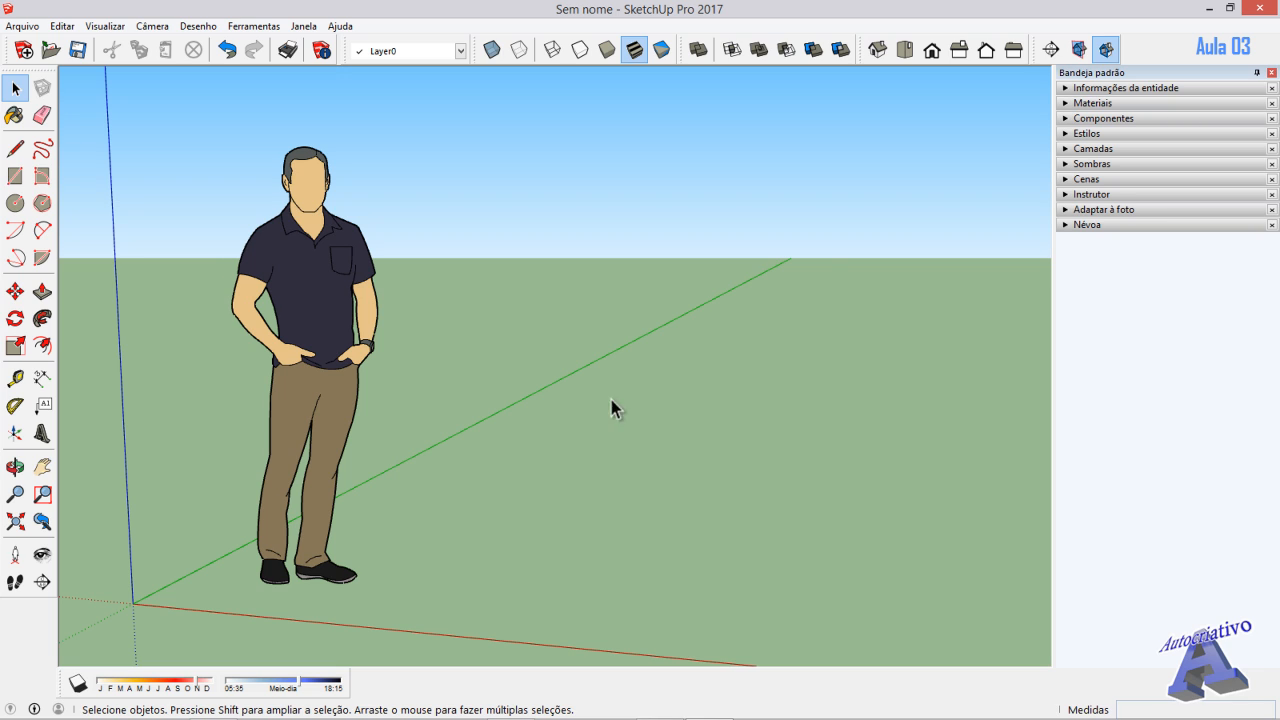
# - Expand and collapse the Informações da entidade, Materiais, Componentes and Estilos sections of the Bandeja padrão in turn
pyautogui.click(1064, 86)
pyautogui.click(1064, 86)
pyautogui.click(1063, 103)
pyautogui.click(1063, 103)
pyautogui.click(1065, 118)
pyautogui.click(1065, 118)
pyautogui.click(1063, 133)
pyautogui.click(1063, 133)
# - Review which sections can be shown in the Bandeja padrão, without changing the selection
pyautogui.click(300, 27)
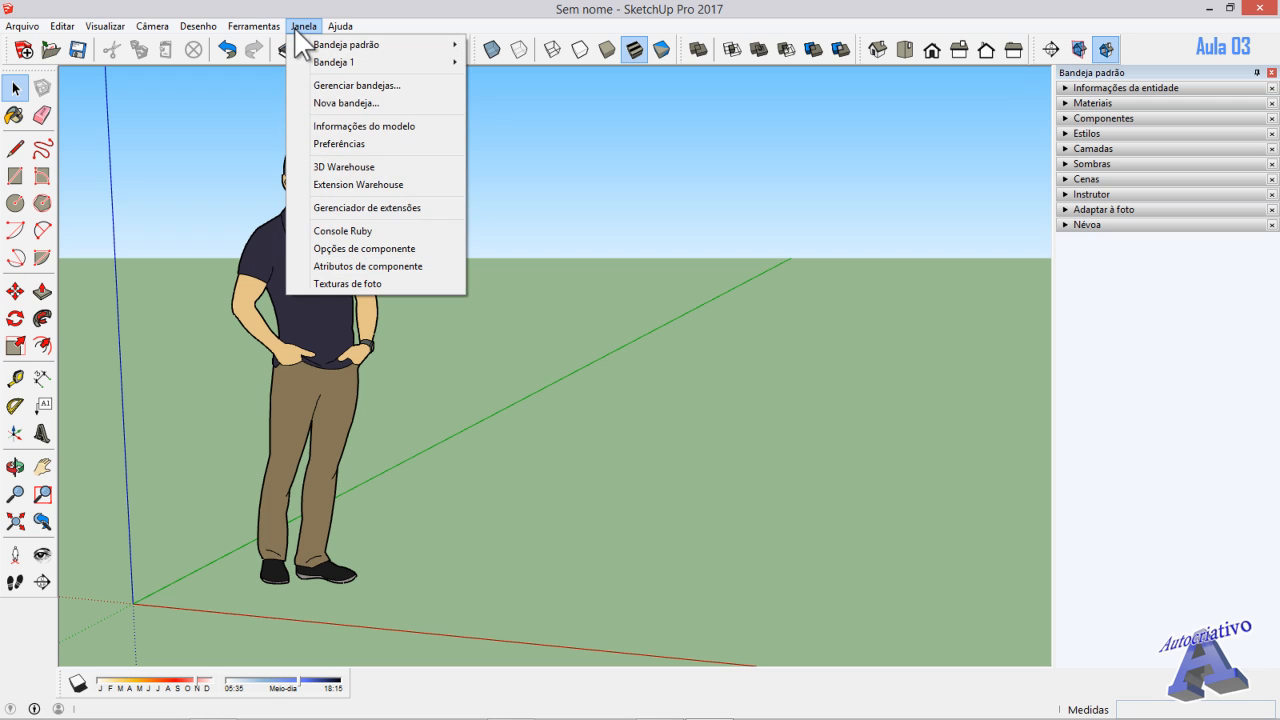
pyautogui.moveTo(342, 50)
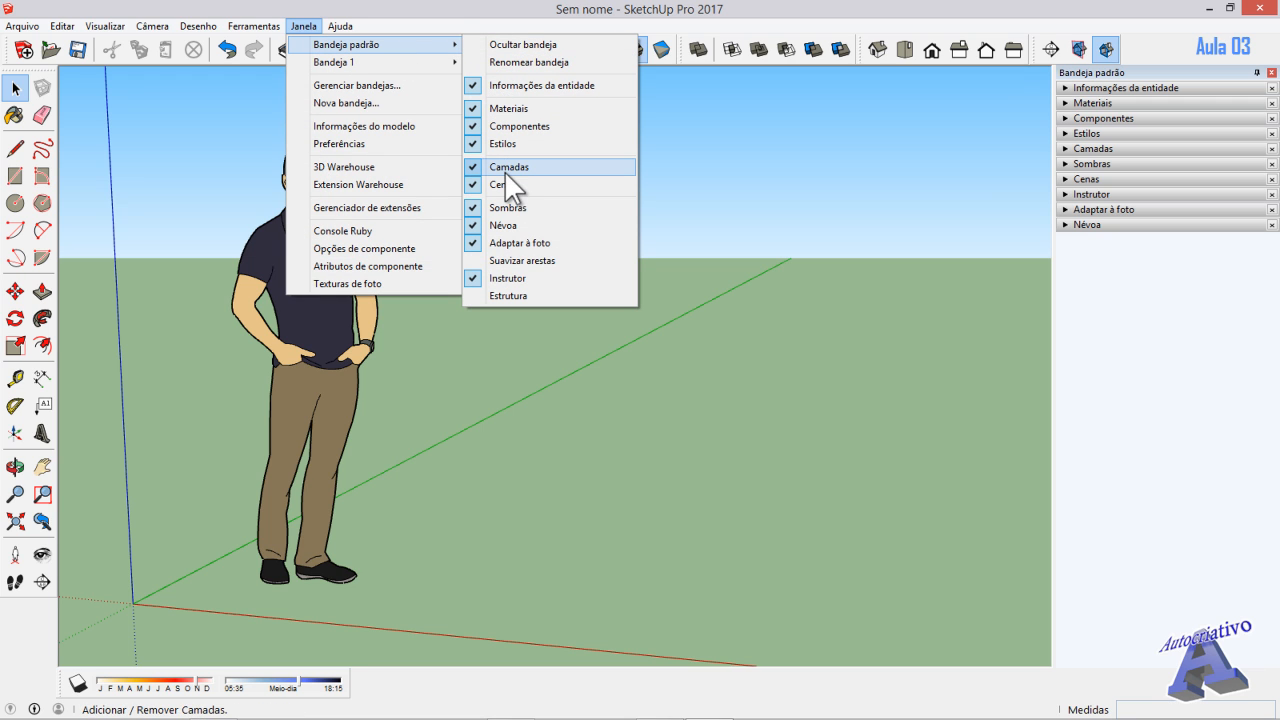
pyautogui.click(758, 126)
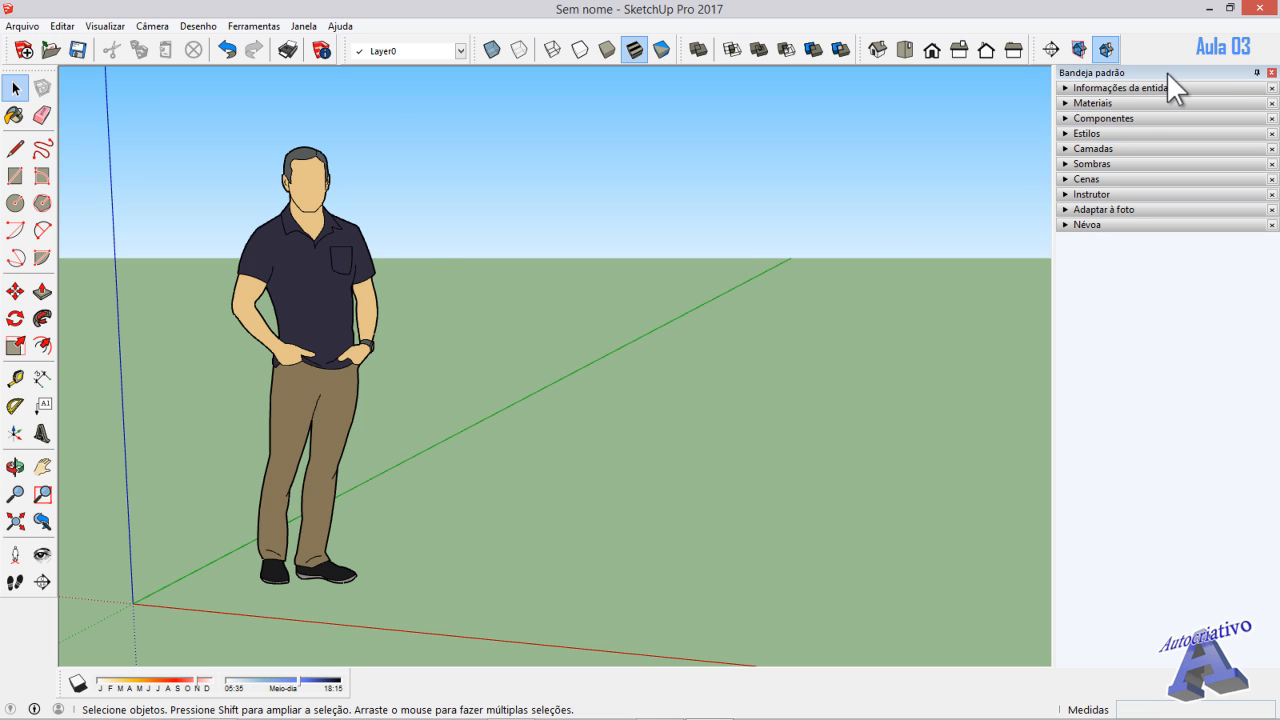
# - Dock the Bandeja padrão above the drawing area, return it to the side of the drawing area and make it narrower
pyautogui.moveTo(1166, 71); pyautogui.dragTo(675, 87)
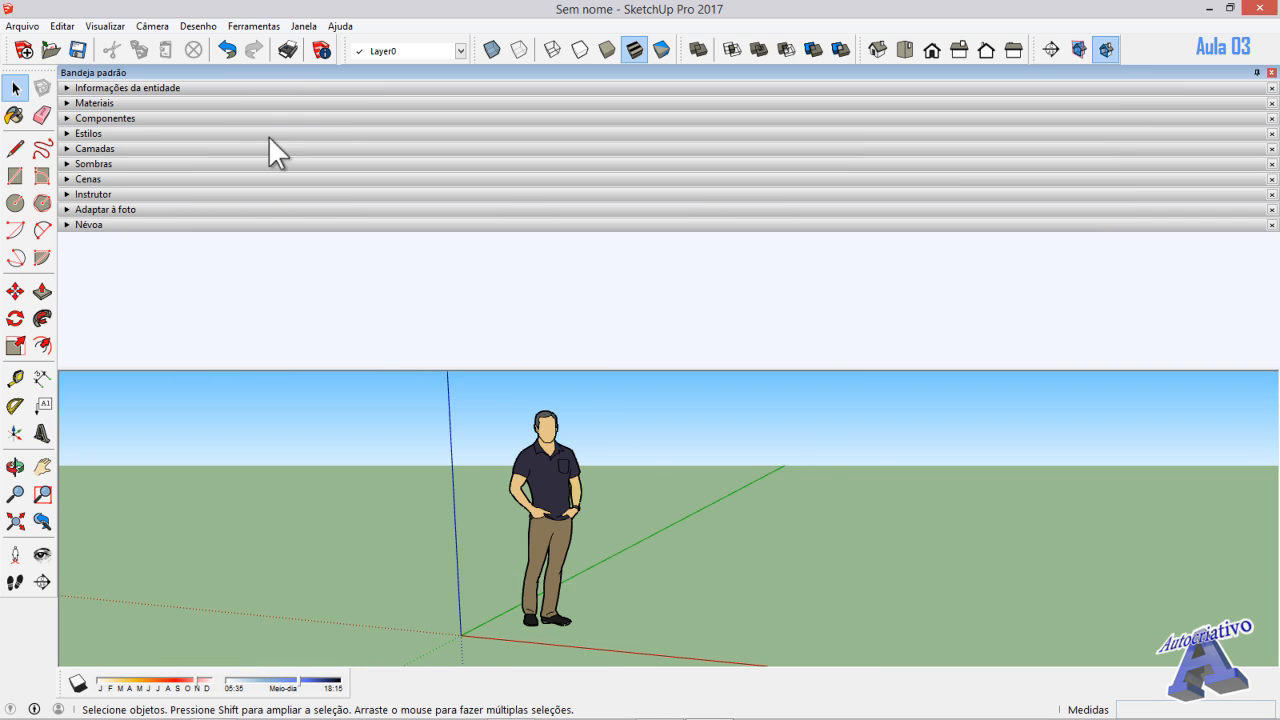
pyautogui.moveTo(272, 70); pyautogui.dragTo(1264, 370)
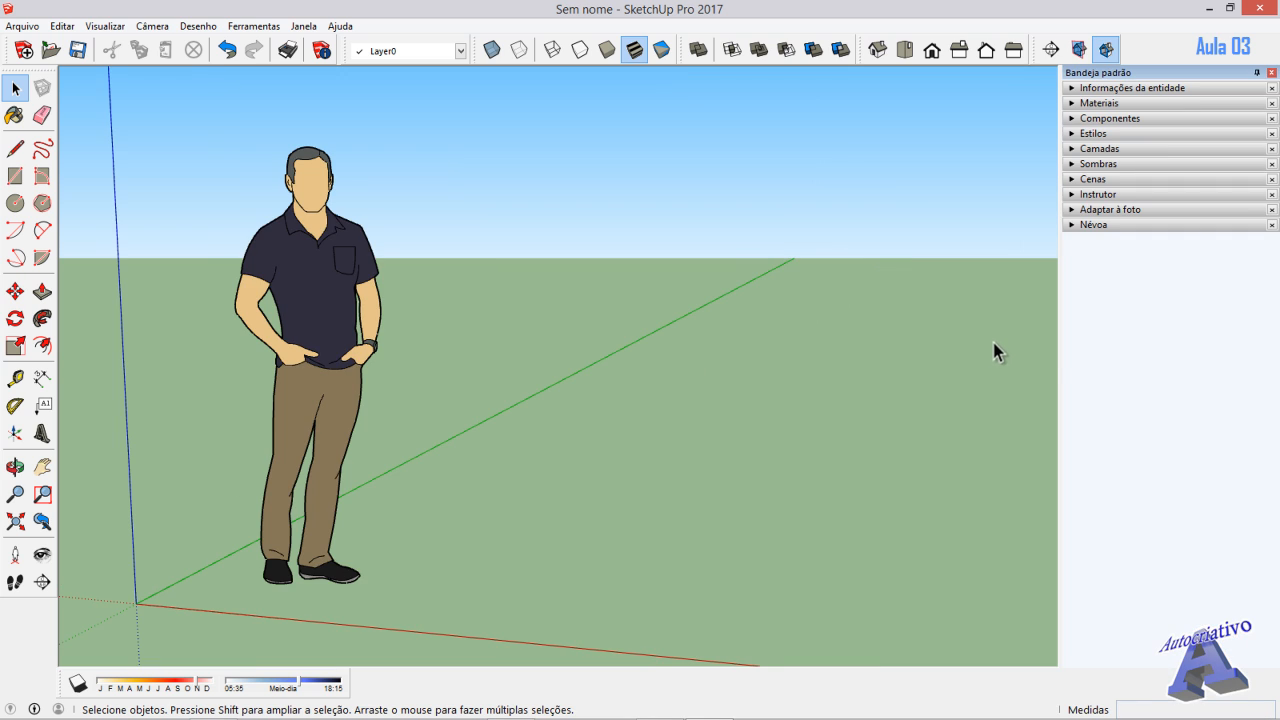
pyautogui.moveTo(1062, 343); pyautogui.dragTo(1094, 343)
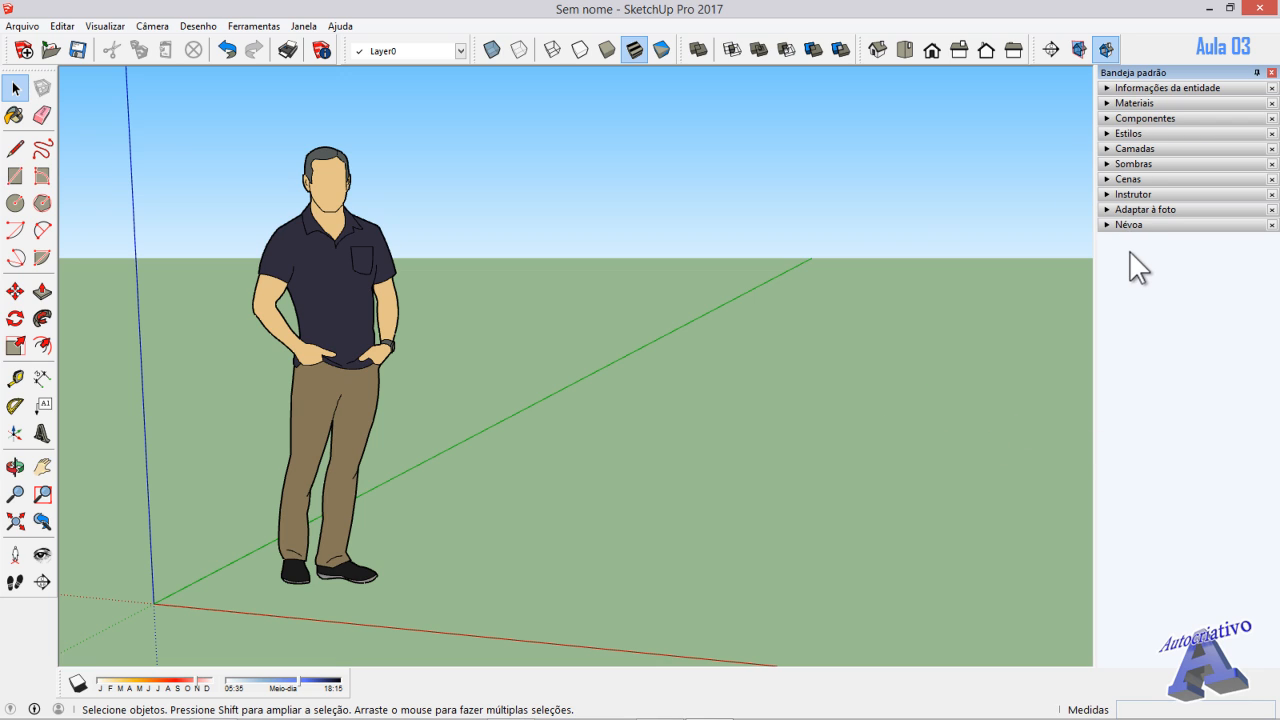
# - Set the Bandeja padrão to auto-hide, reveal it from its collapsed state and pin it open again
pyautogui.click(1257, 72)
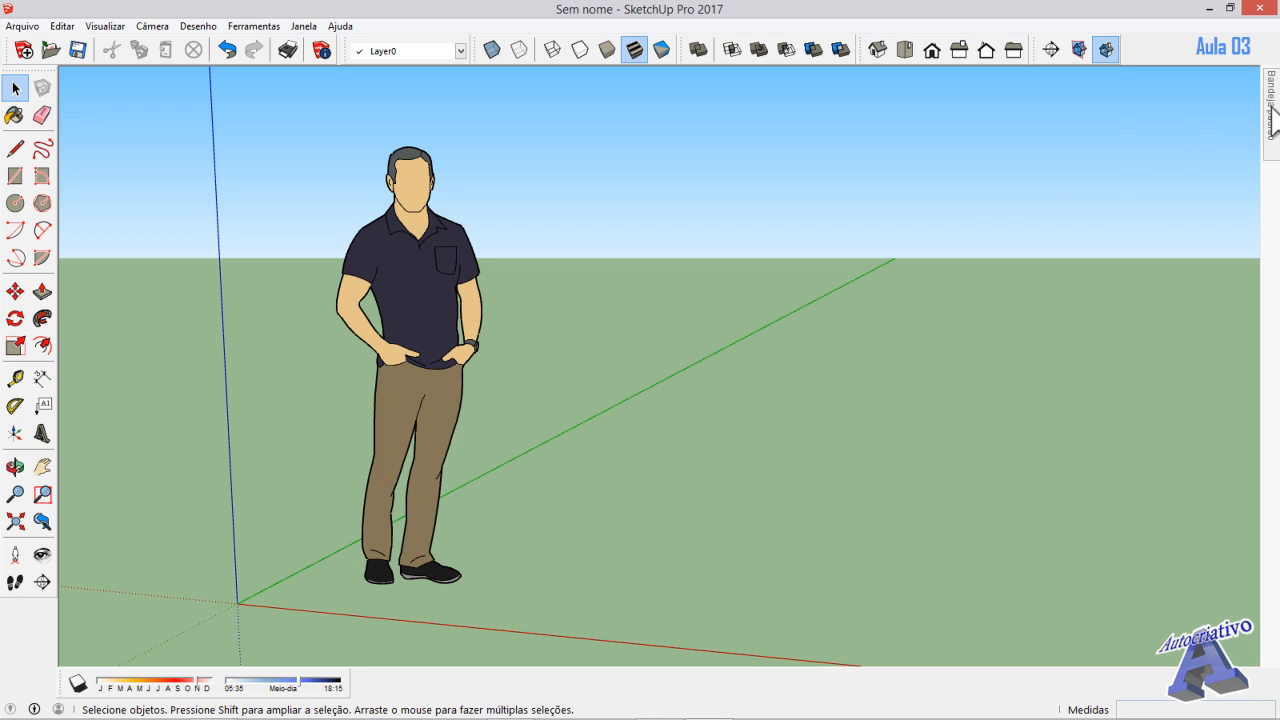
pyautogui.moveTo(1272, 118)
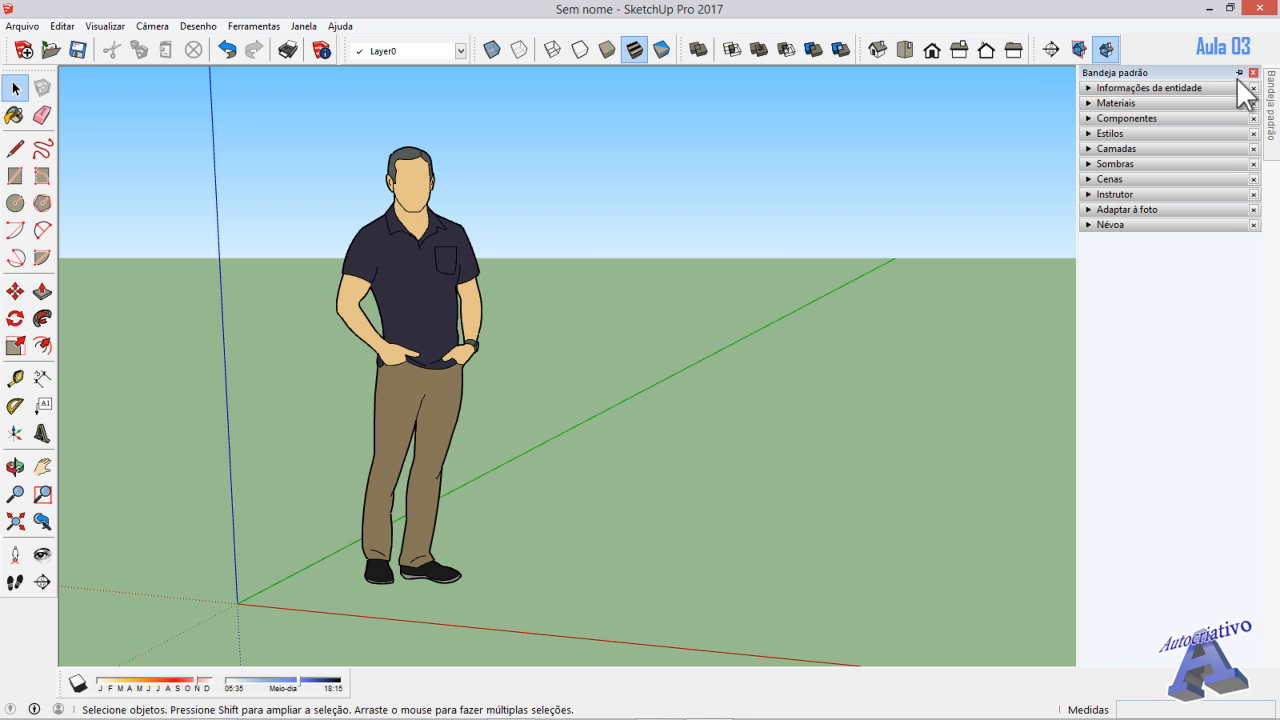
pyautogui.click(1239, 74)
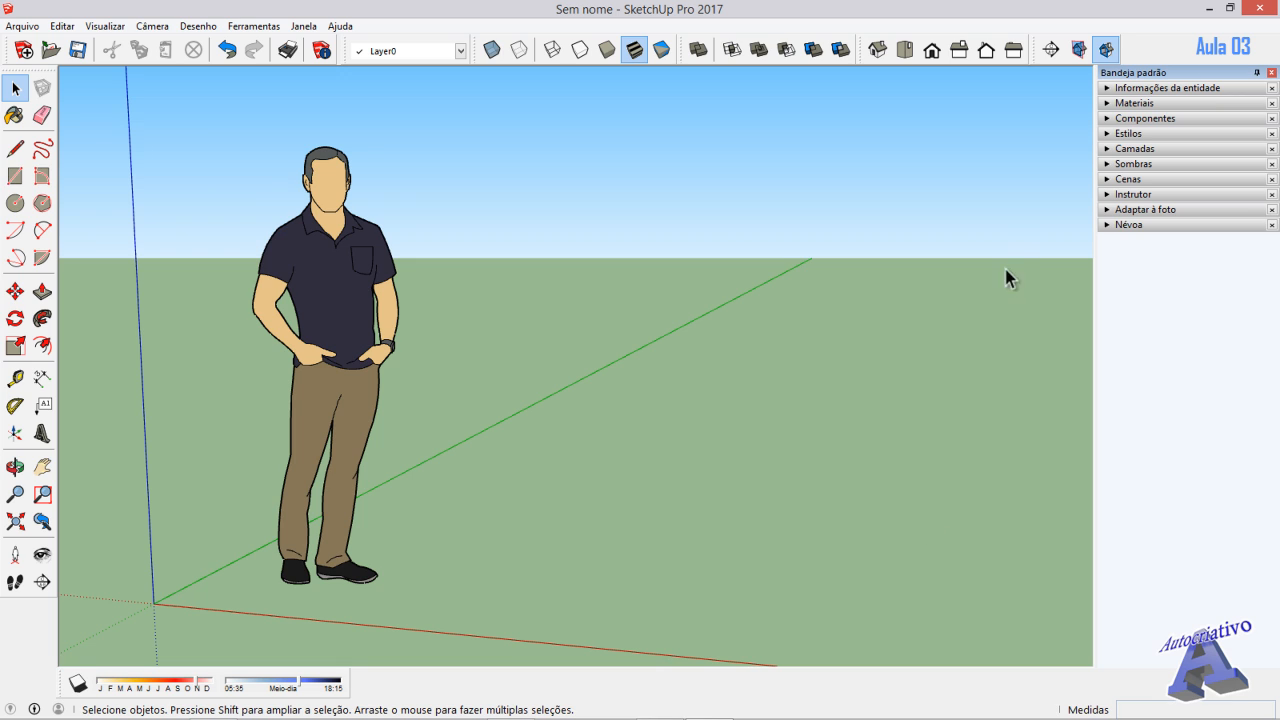
# - Add the Suavizar arestas and Estrutura sections to the Bandeja padrão and collapse both of them
pyautogui.click(303, 27)
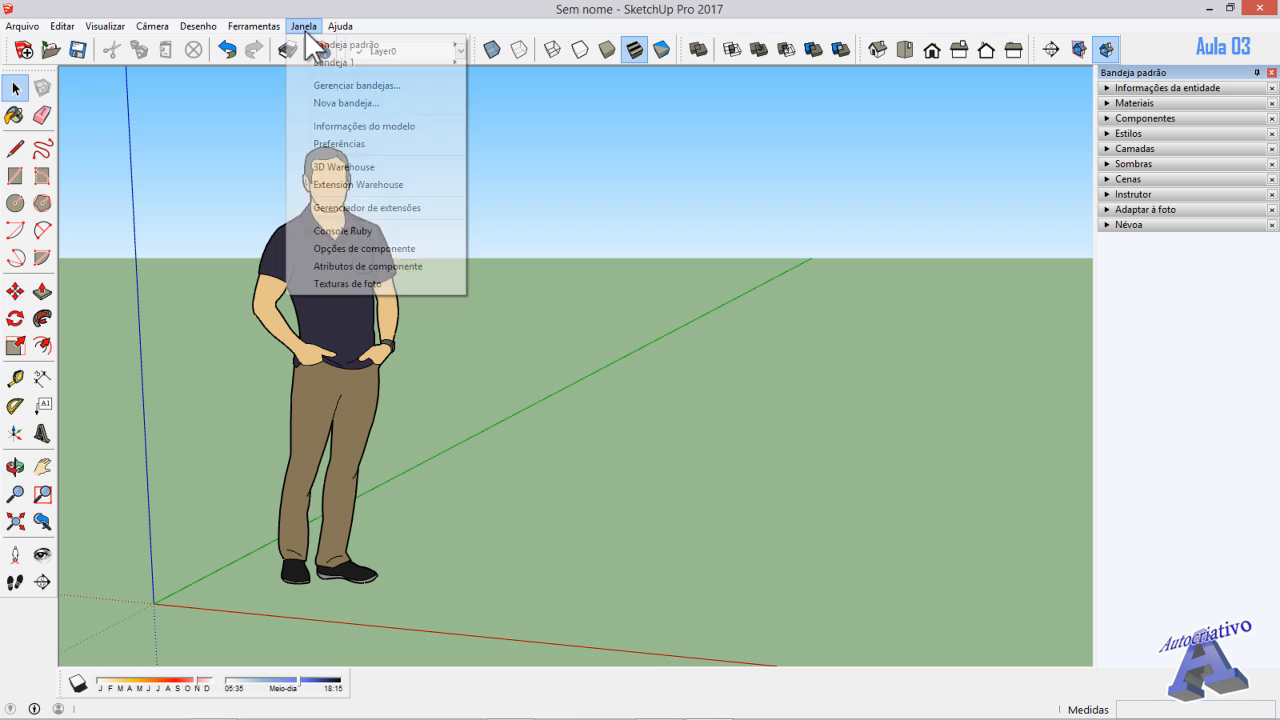
pyautogui.moveTo(328, 50)
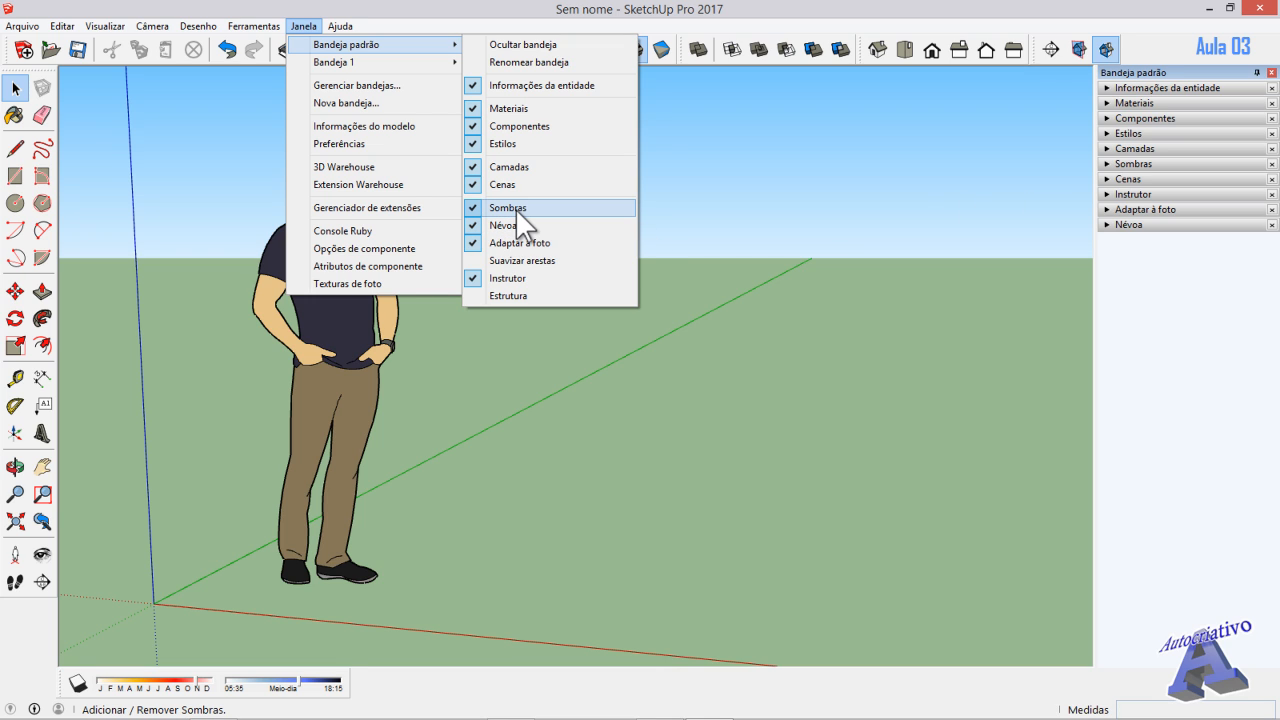
pyautogui.click(507, 264)
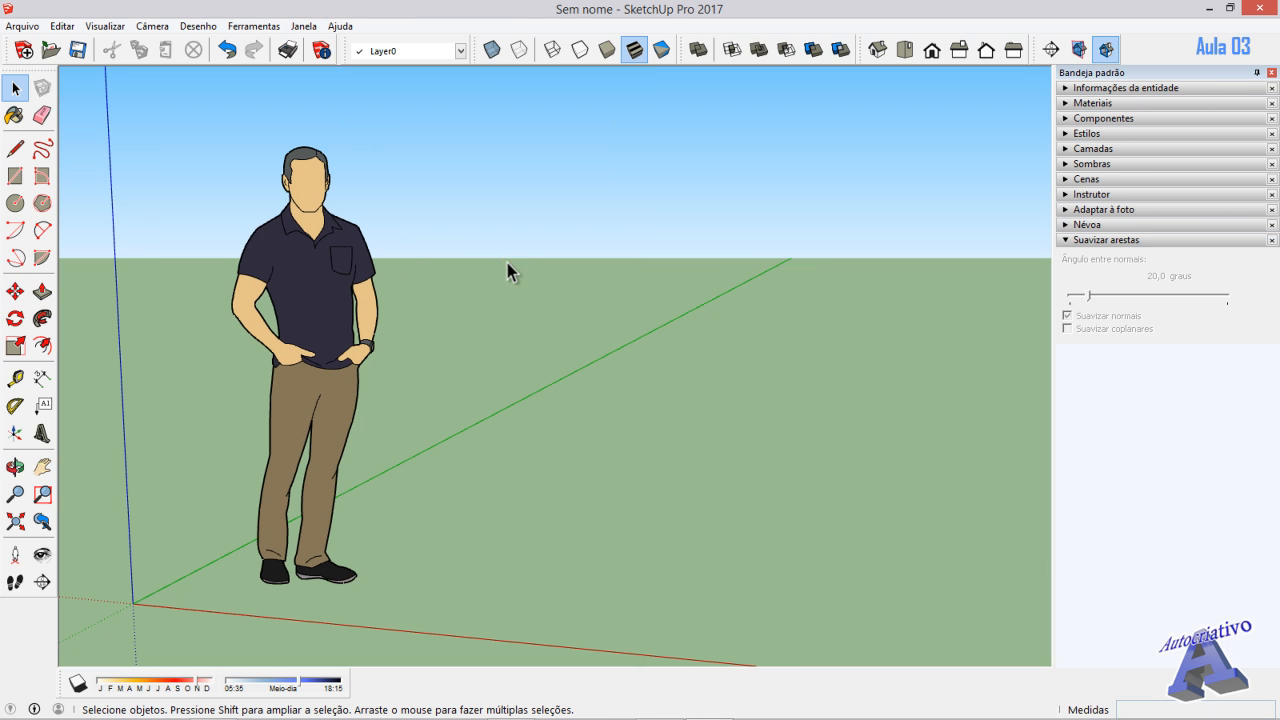
pyautogui.click(1066, 241)
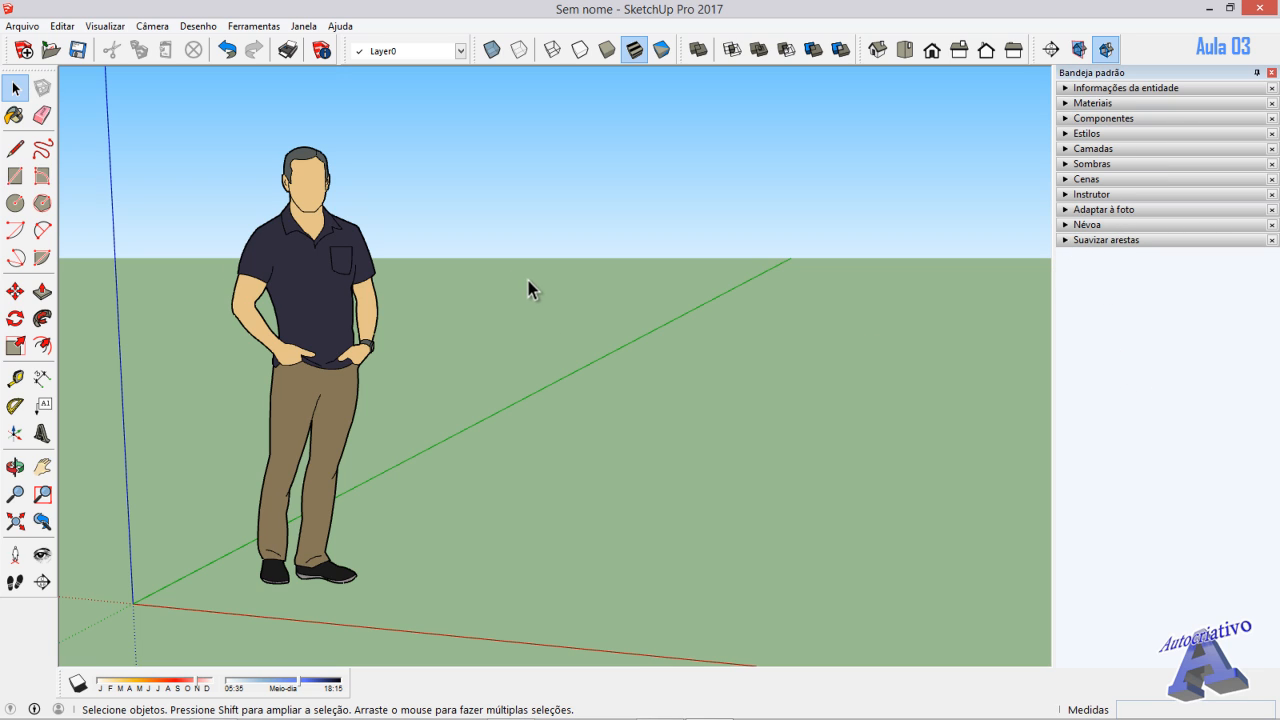
pyautogui.click(305, 26)
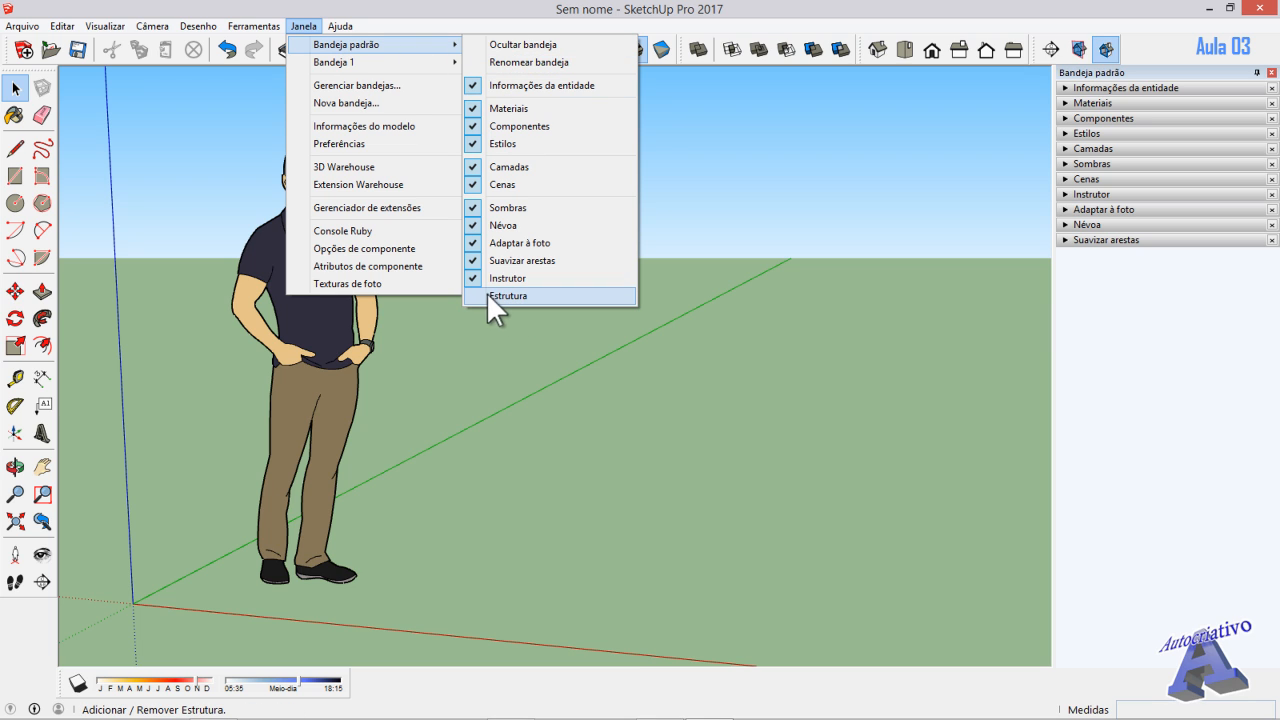
pyautogui.click(511, 295)
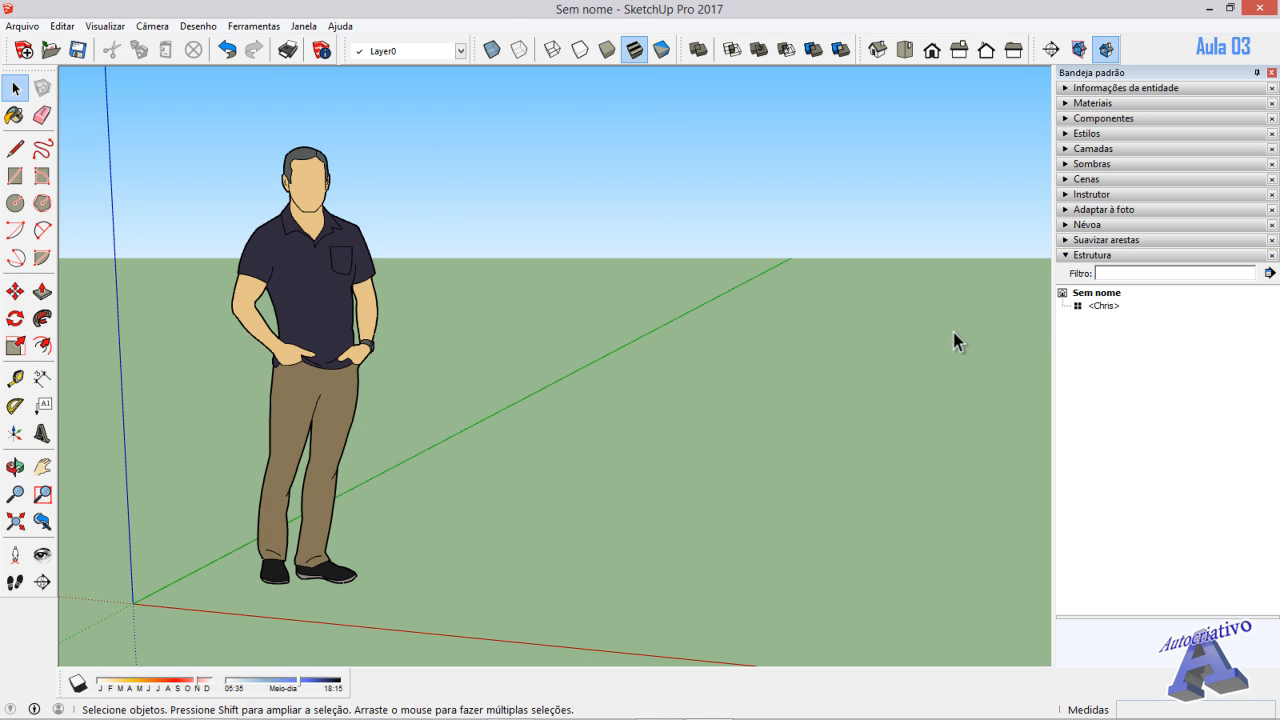
pyautogui.click(1072, 258)
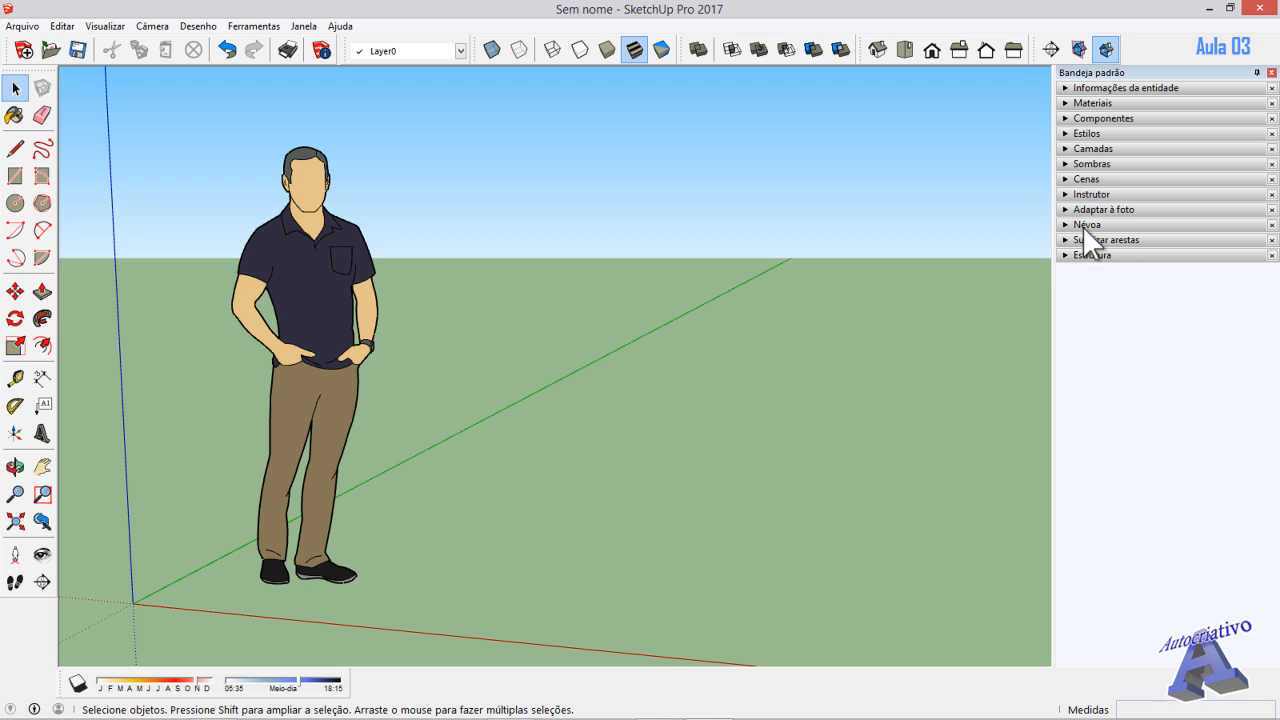
# - Expand the Camadas, Cenas, Sombras and Materiais sections of the Bandeja padrão together, then collapse them all again
pyautogui.click(1062, 148)
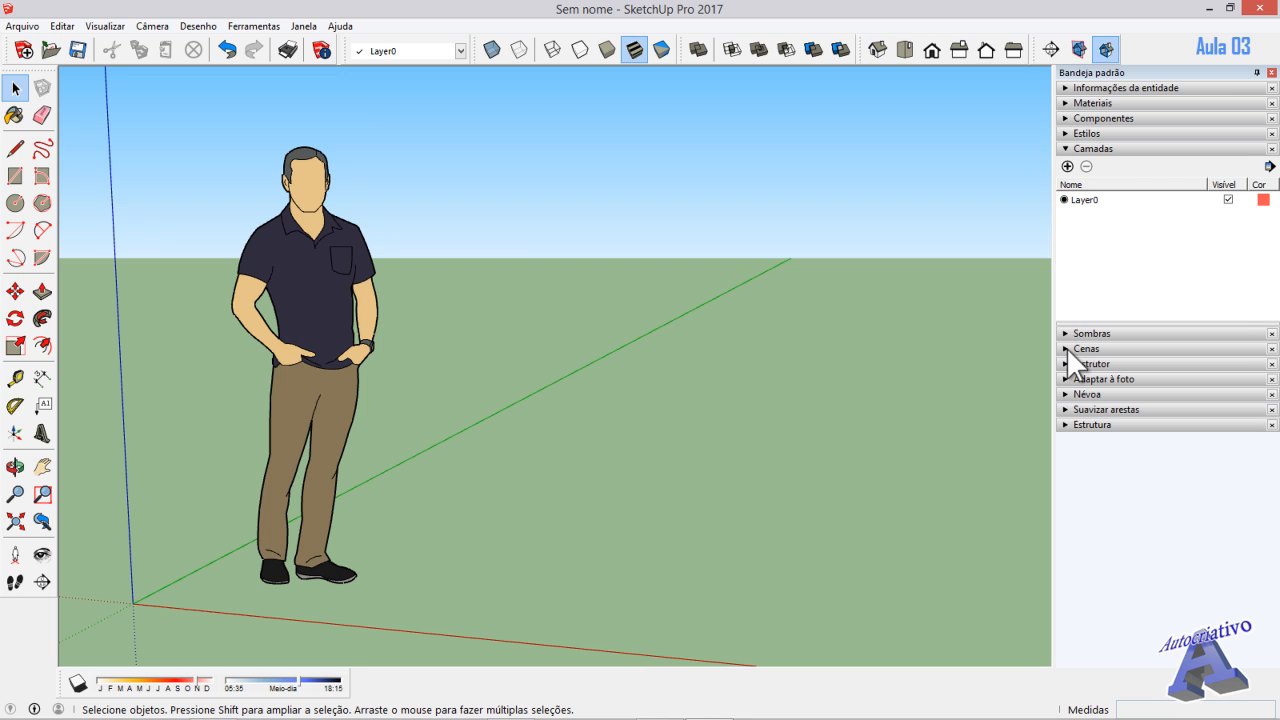
pyautogui.click(1067, 348)
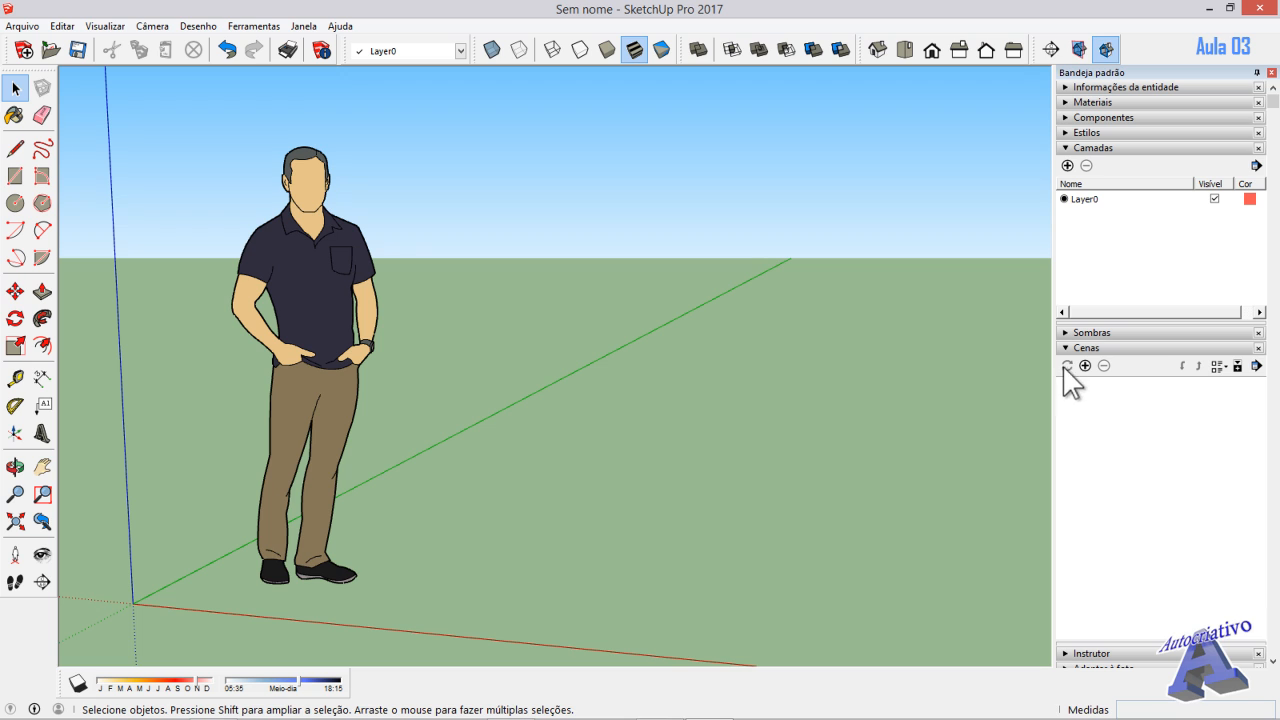
pyautogui.click(1065, 333)
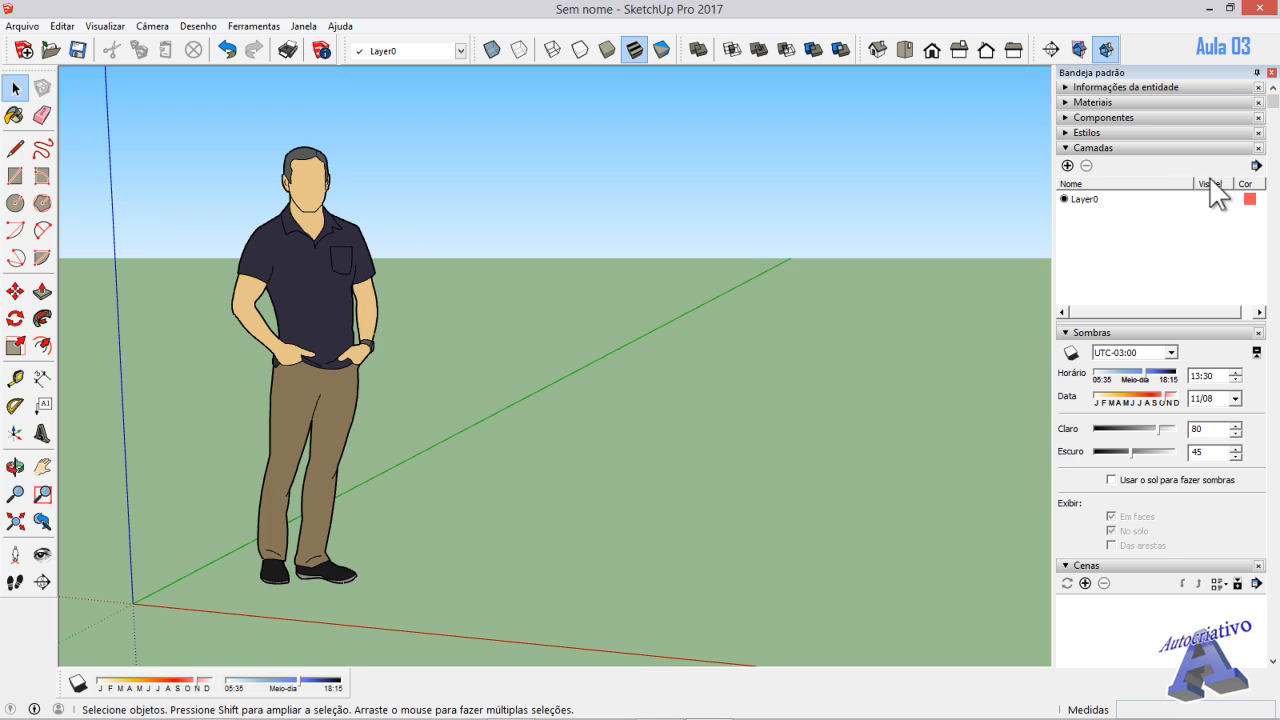
pyautogui.moveTo(1275, 104)
pyautogui.mouseDown()
pyautogui.moveTo(1277, 457)
pyautogui.moveTo(1276, 100)
pyautogui.mouseUp()
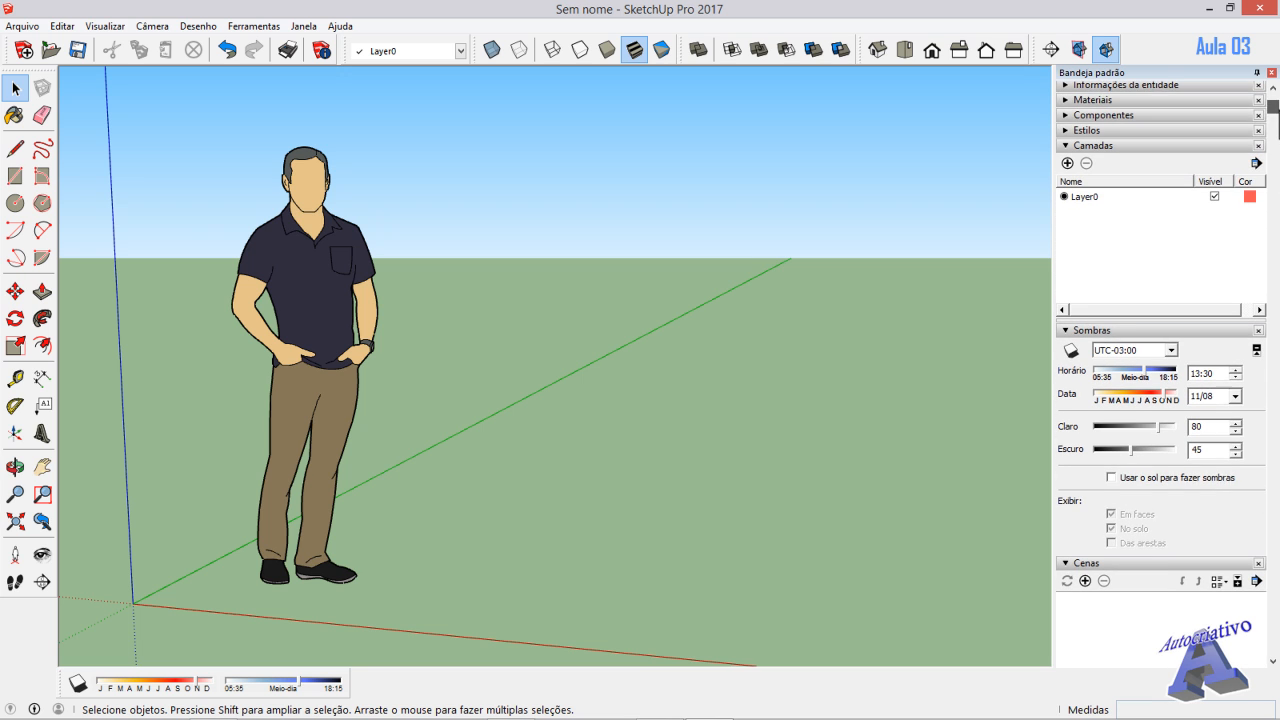
pyautogui.click(1064, 101)
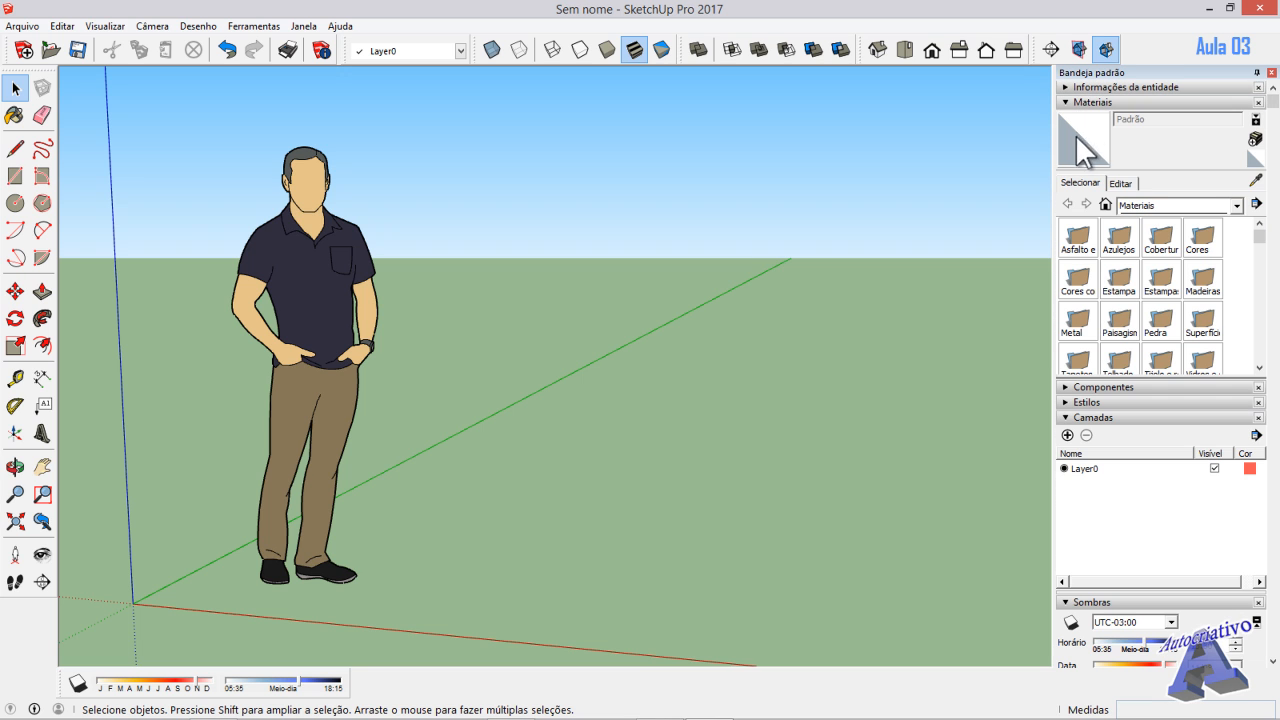
pyautogui.moveTo(1275, 113)
pyautogui.mouseDown()
pyautogui.moveTo(1275, 527)
pyautogui.moveTo(1272, 100)
pyautogui.mouseUp()
pyautogui.click(1066, 102)
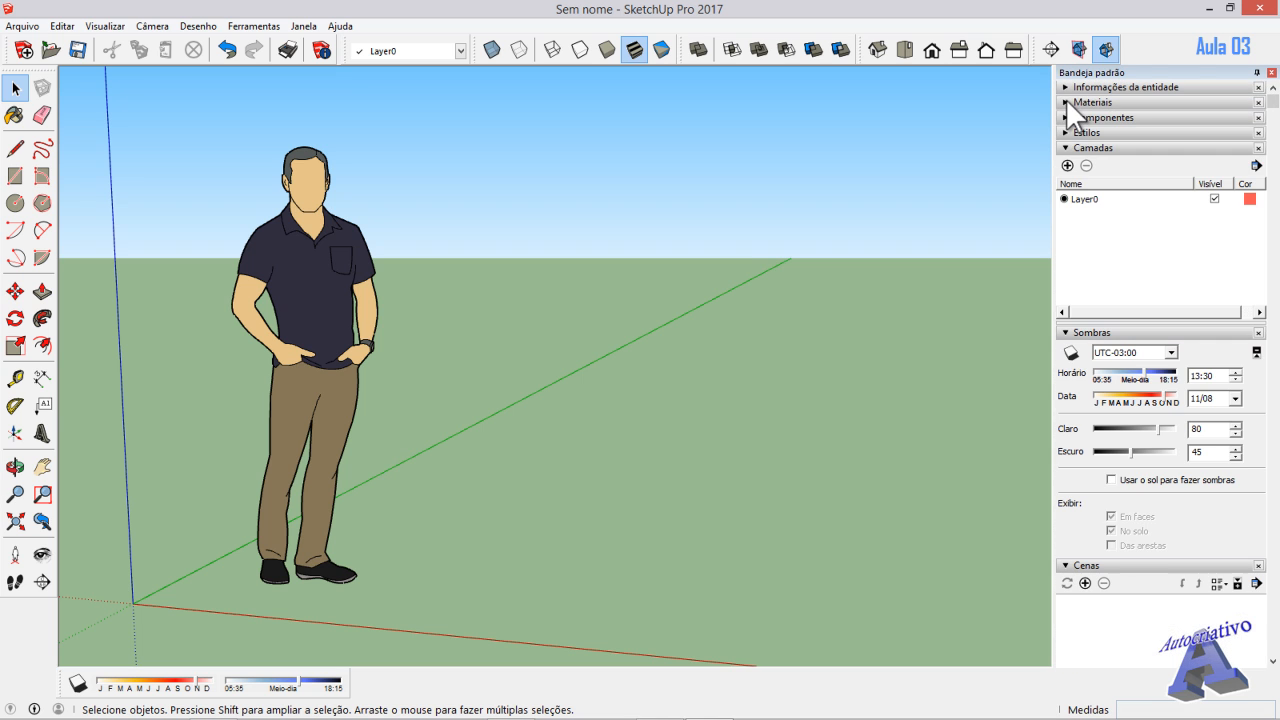
pyautogui.click(1066, 148)
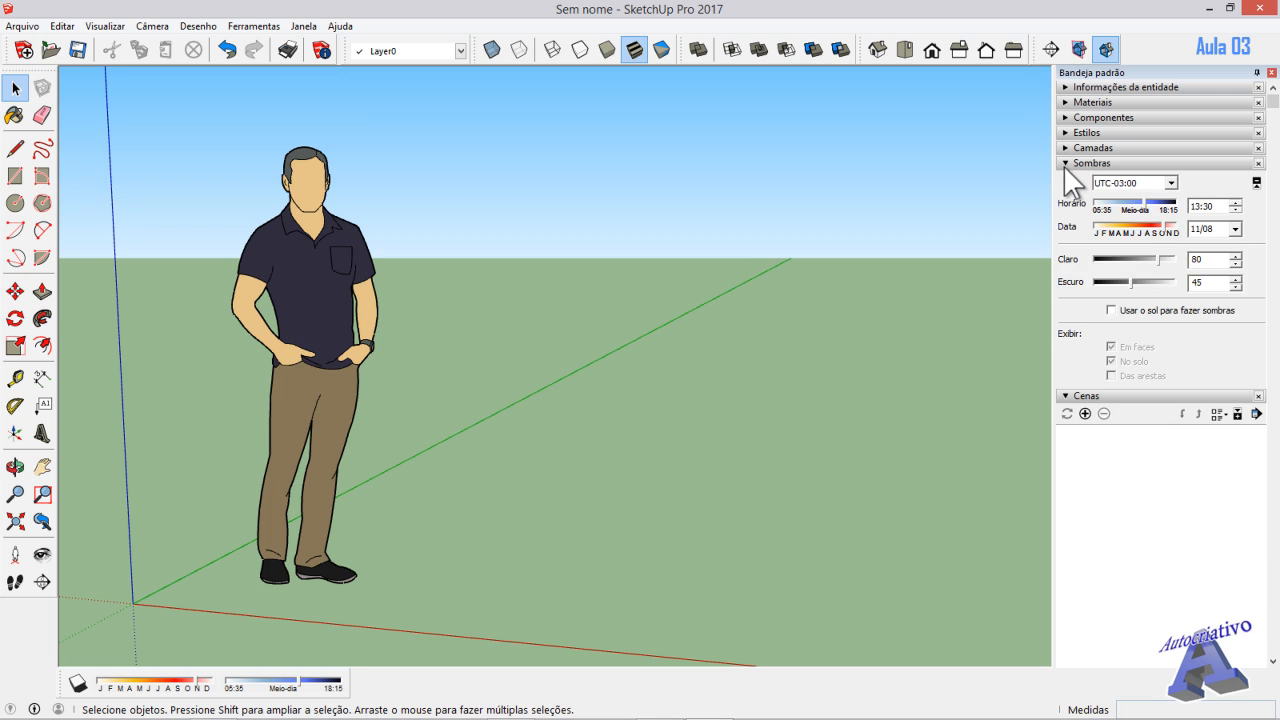
pyautogui.click(1066, 163)
pyautogui.click(1065, 179)
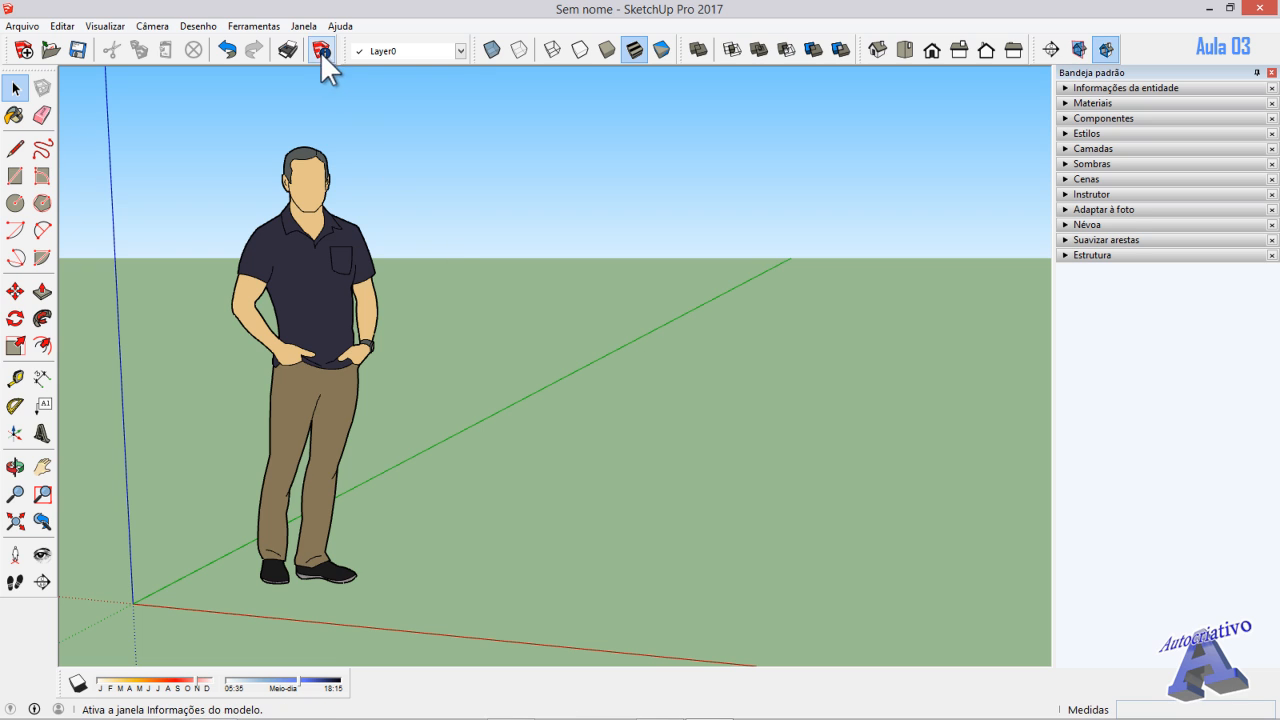
# - Create a new tray named with the owner's first name, containing only the Materiais dialog
pyautogui.click(305, 27)
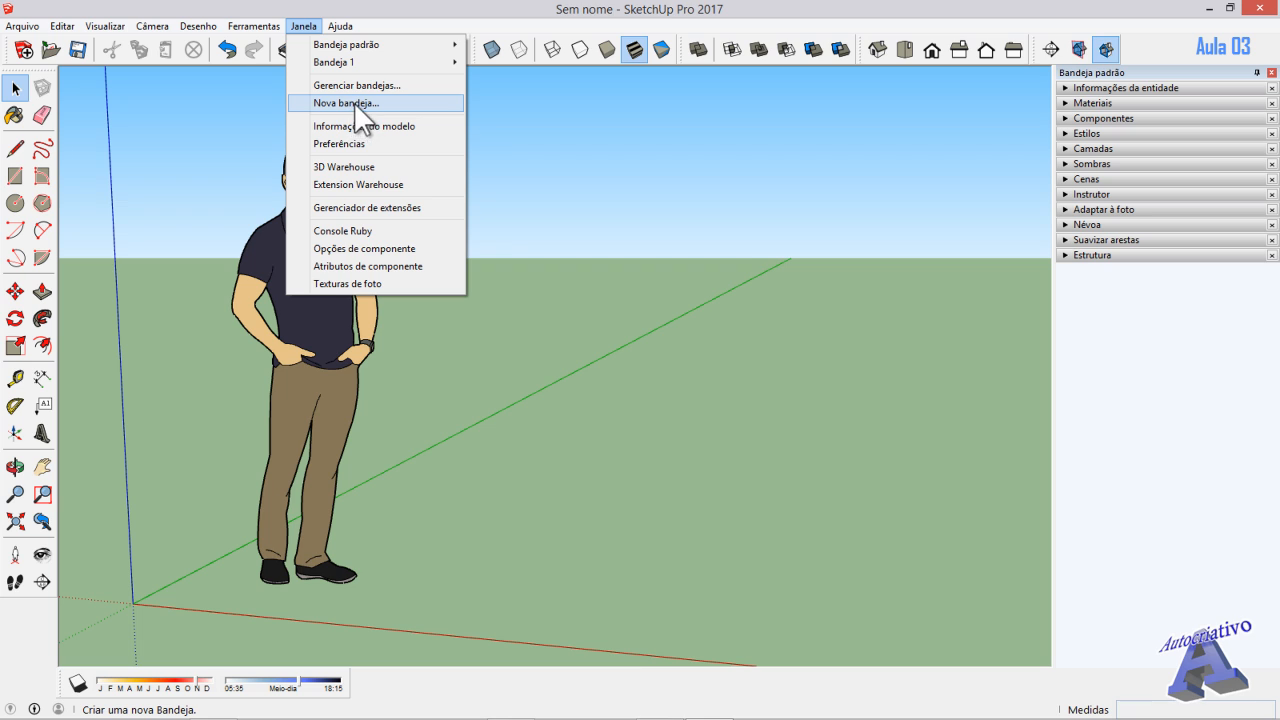
pyautogui.click(355, 104)
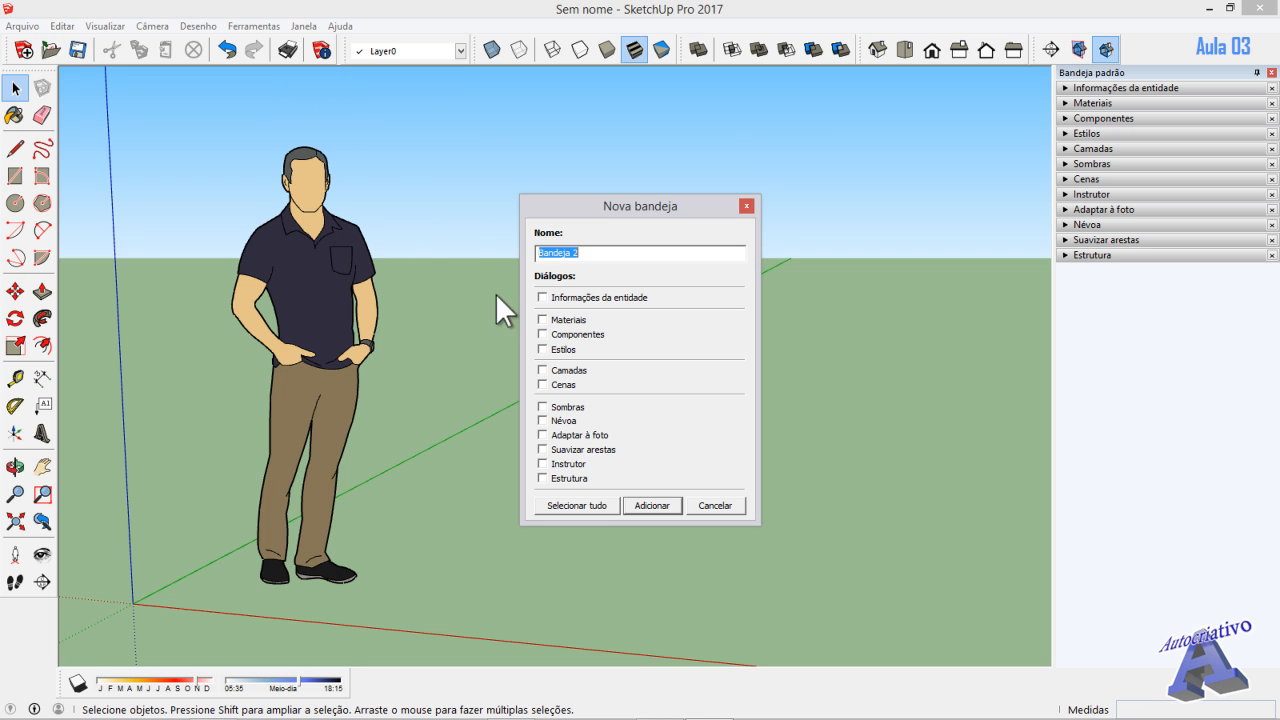
pyautogui.click(583, 255)
pyautogui.press('BackSpace')
pyautogui.write('Ailton')
pyautogui.click(551, 320)
pyautogui.click(651, 504)
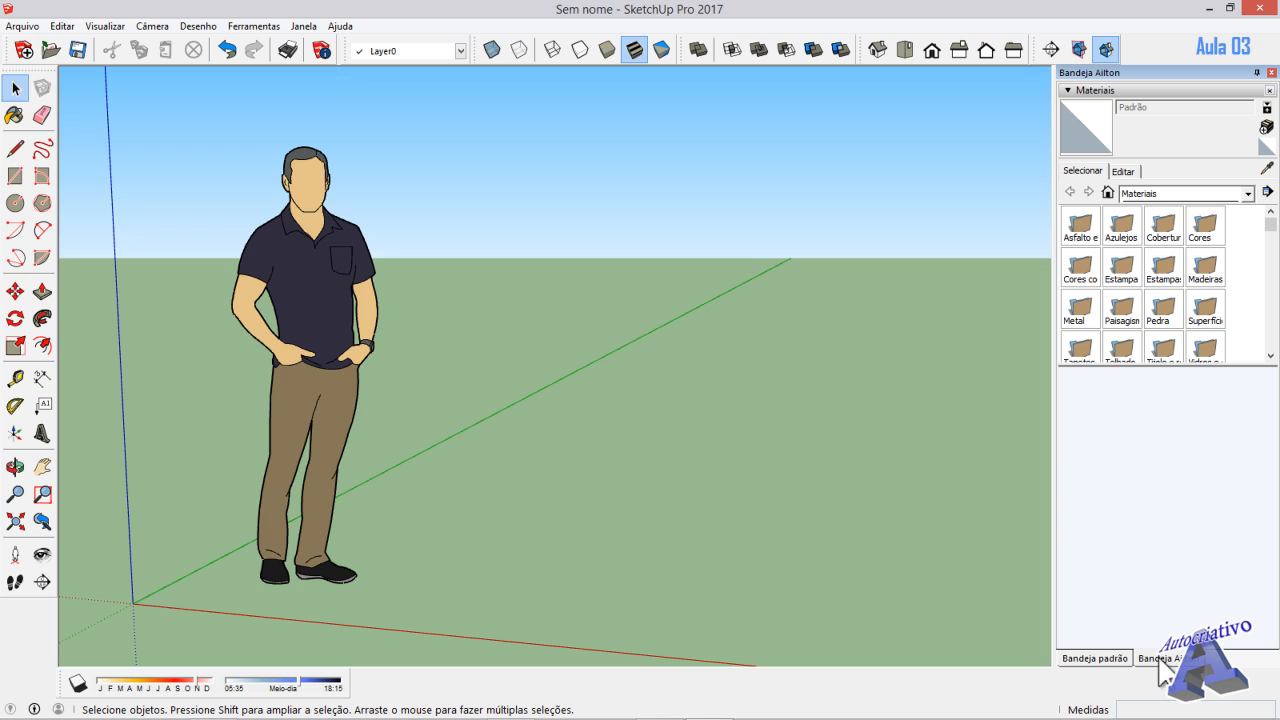
# - Check the Bandeja padrão, then extend the new tray's Materiais section to nearly the full tray height and show the Cores collection
pyautogui.click(1094, 658)
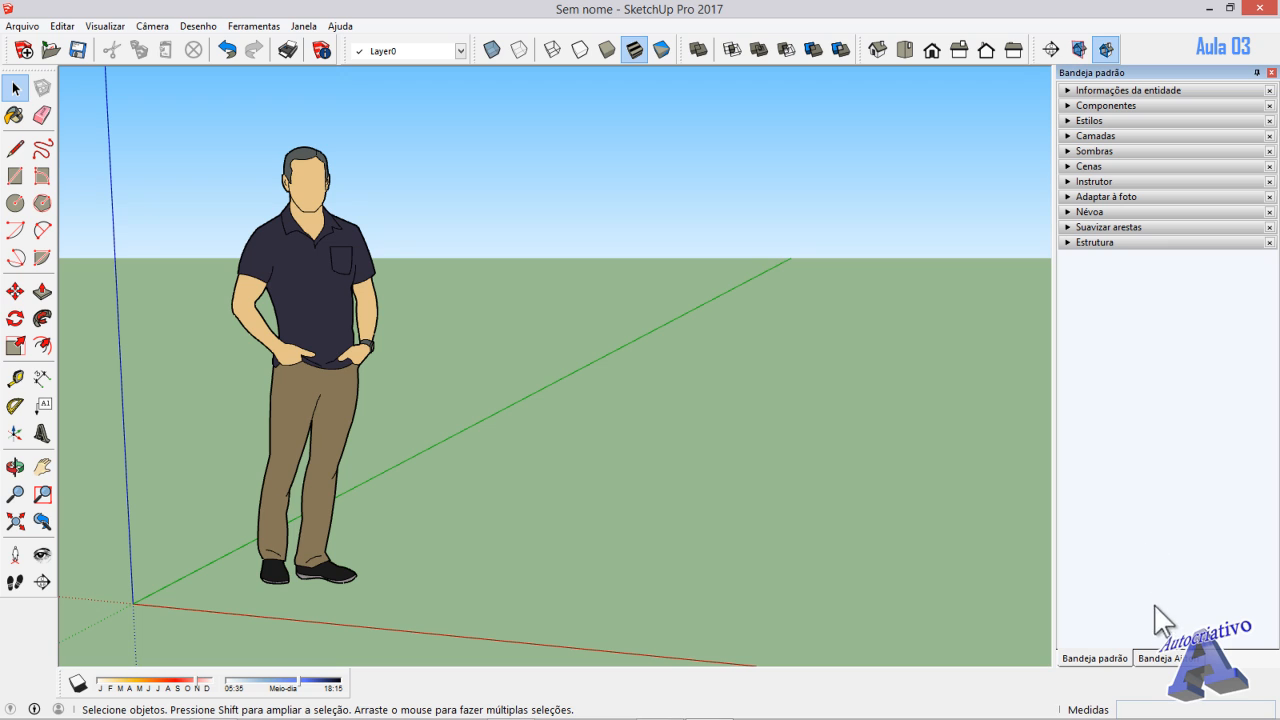
pyautogui.click(1162, 658)
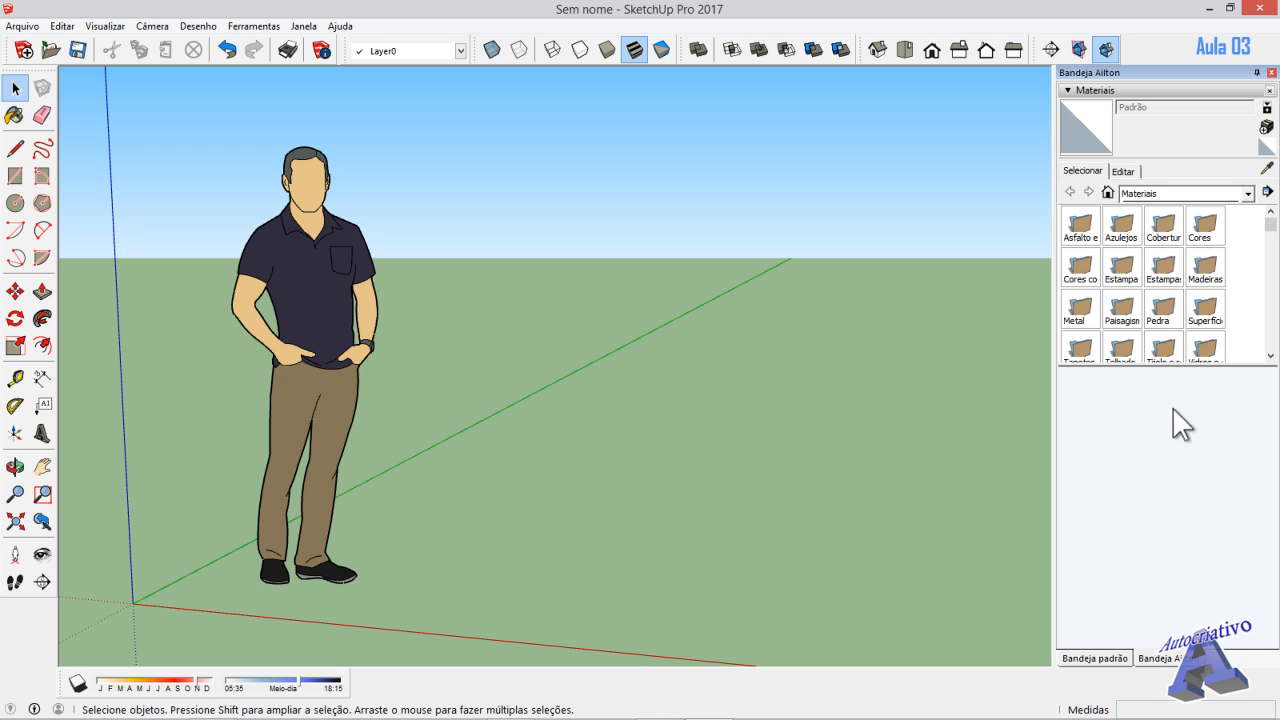
pyautogui.moveTo(1166, 370); pyautogui.dragTo(1170, 505)
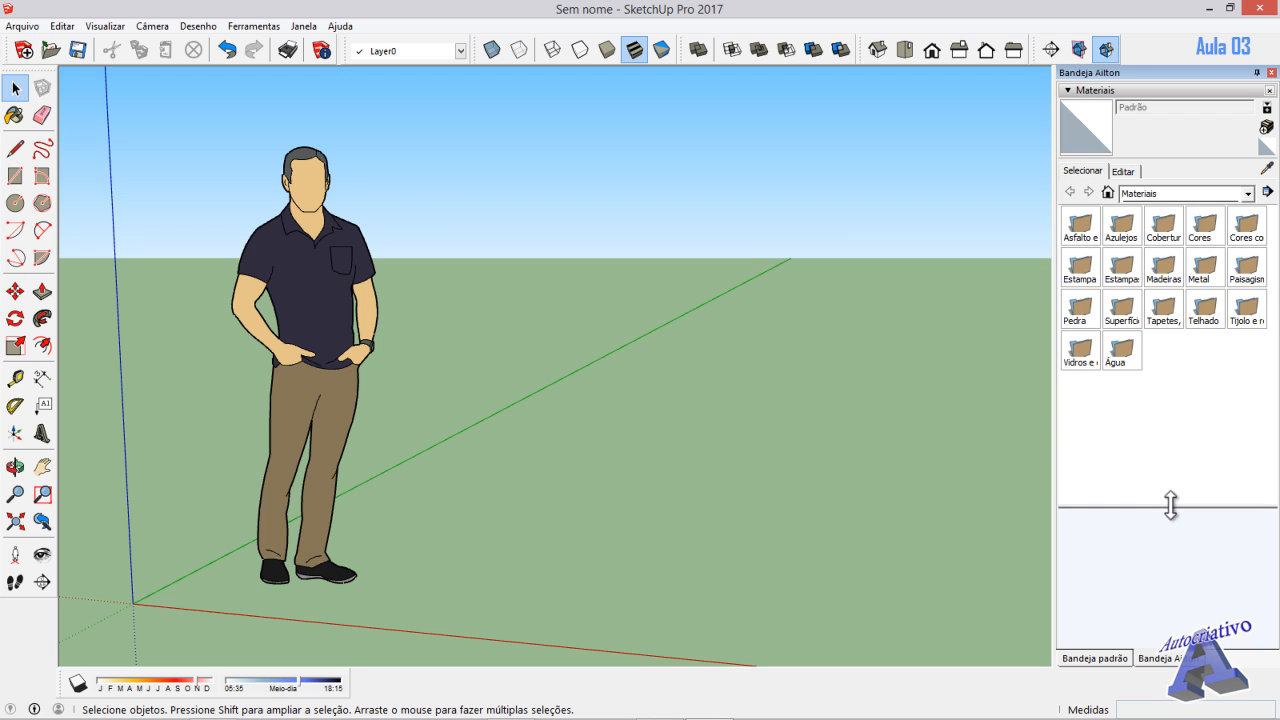
pyautogui.click(1245, 193)
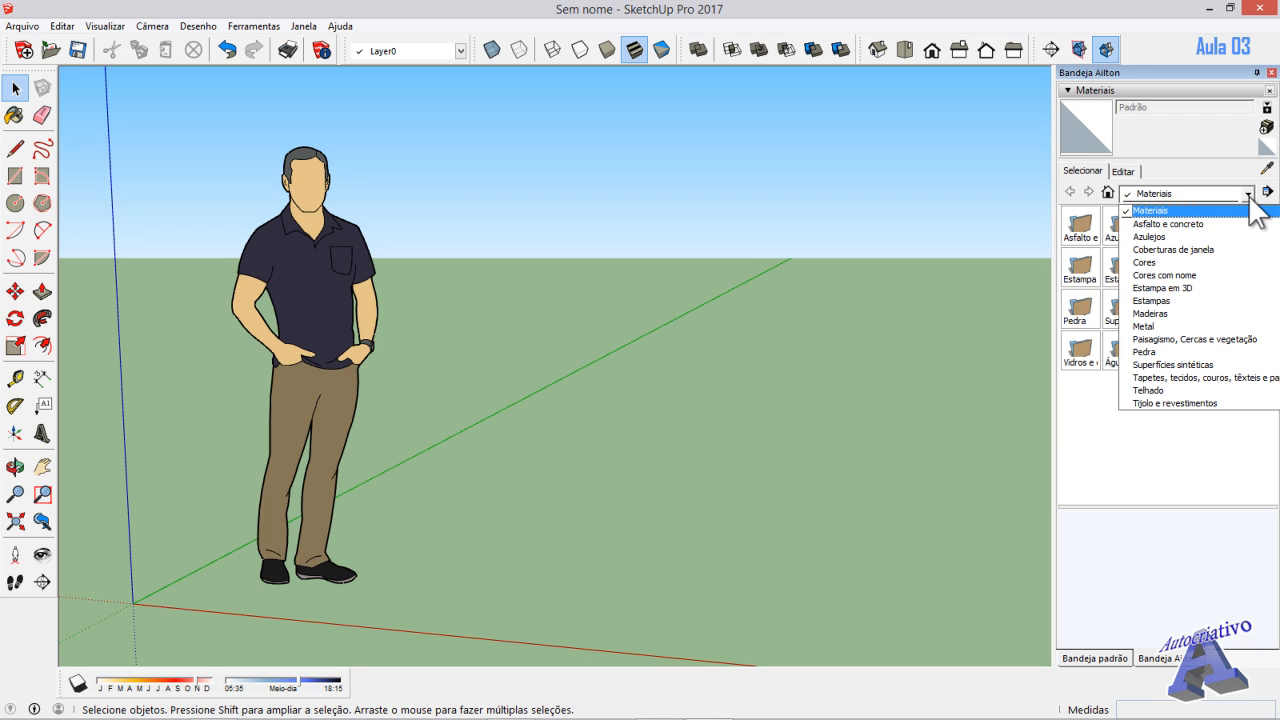
pyautogui.click(1168, 262)
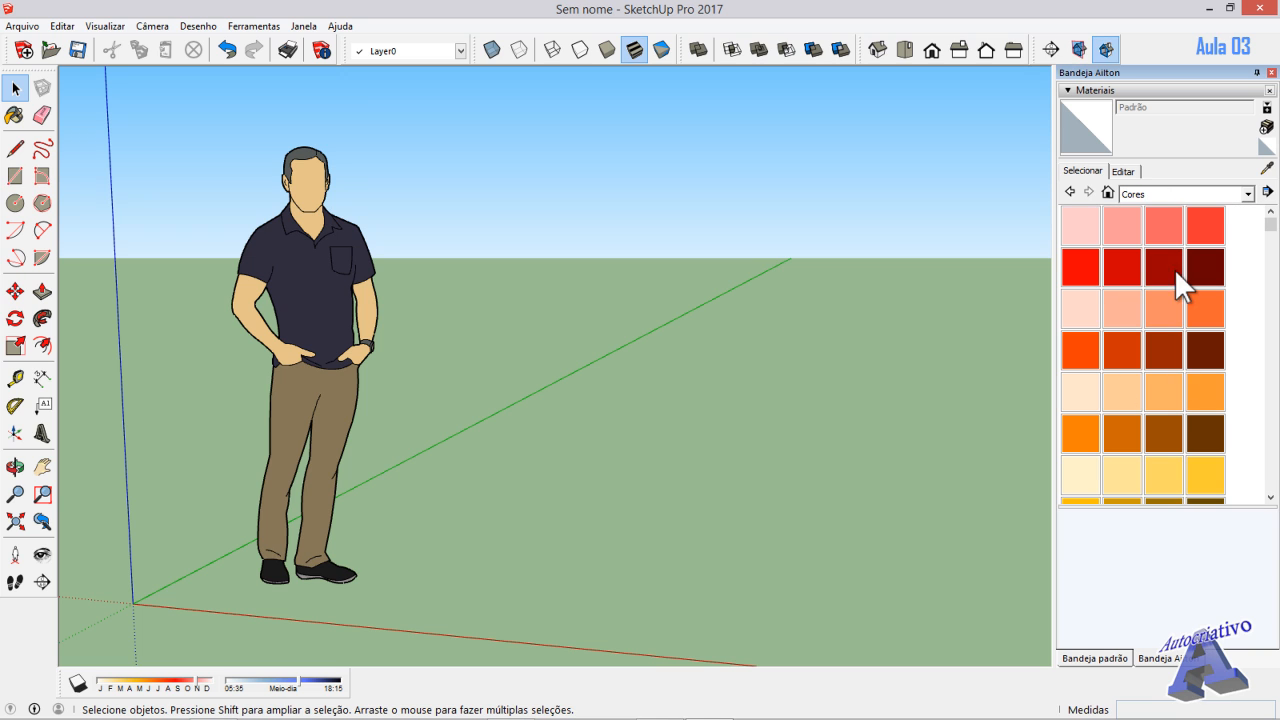
pyautogui.moveTo(1166, 509); pyautogui.dragTo(1167, 639)
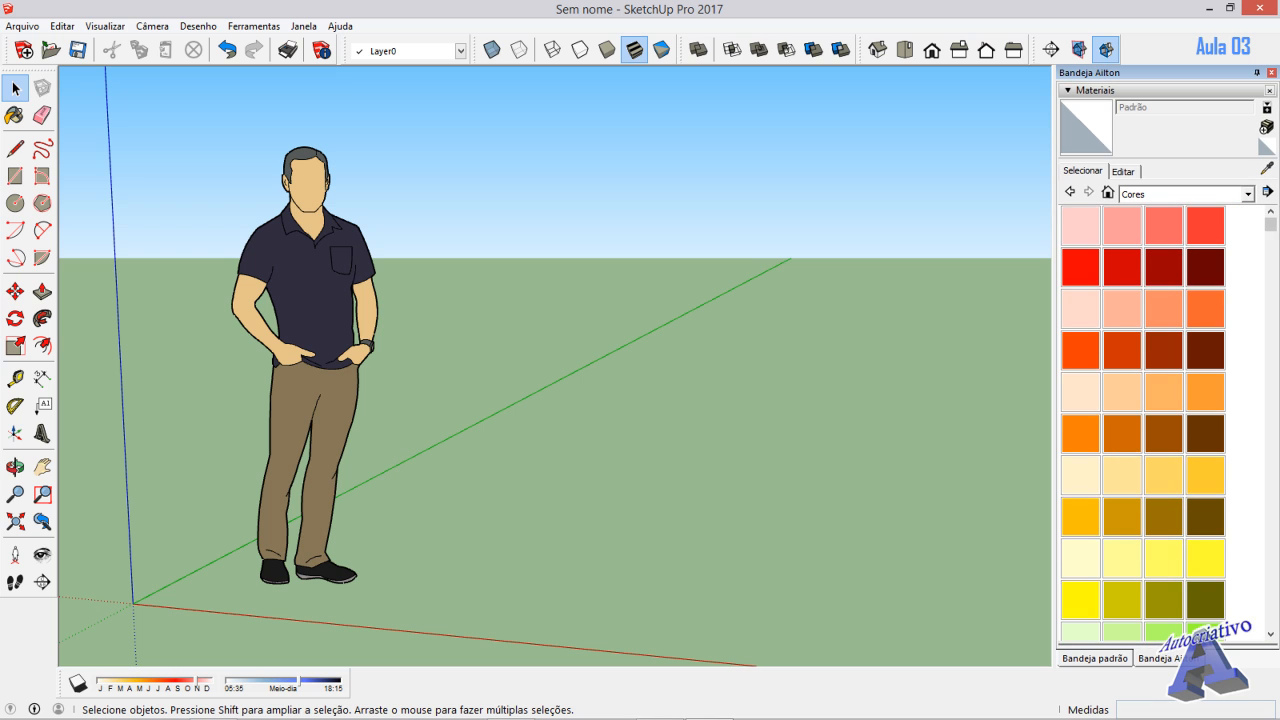
pyautogui.moveTo(1270, 226)
pyautogui.mouseDown()
pyautogui.moveTo(1270, 306)
pyautogui.moveTo(1270, 222)
pyautogui.mouseUp()
# - Compare the contents of the trays and review which dialogs are assigned to each one in Gerenciar bandejas, without changing them
pyautogui.click(1094, 659)
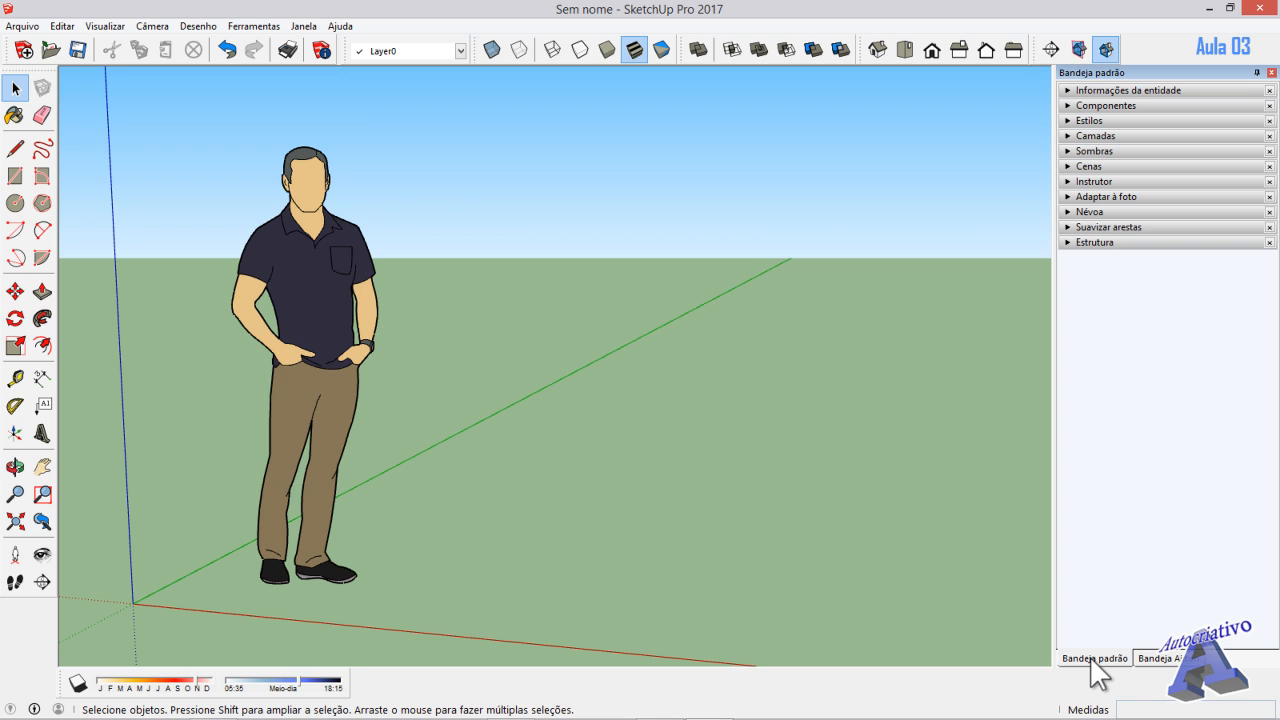
pyautogui.click(1163, 659)
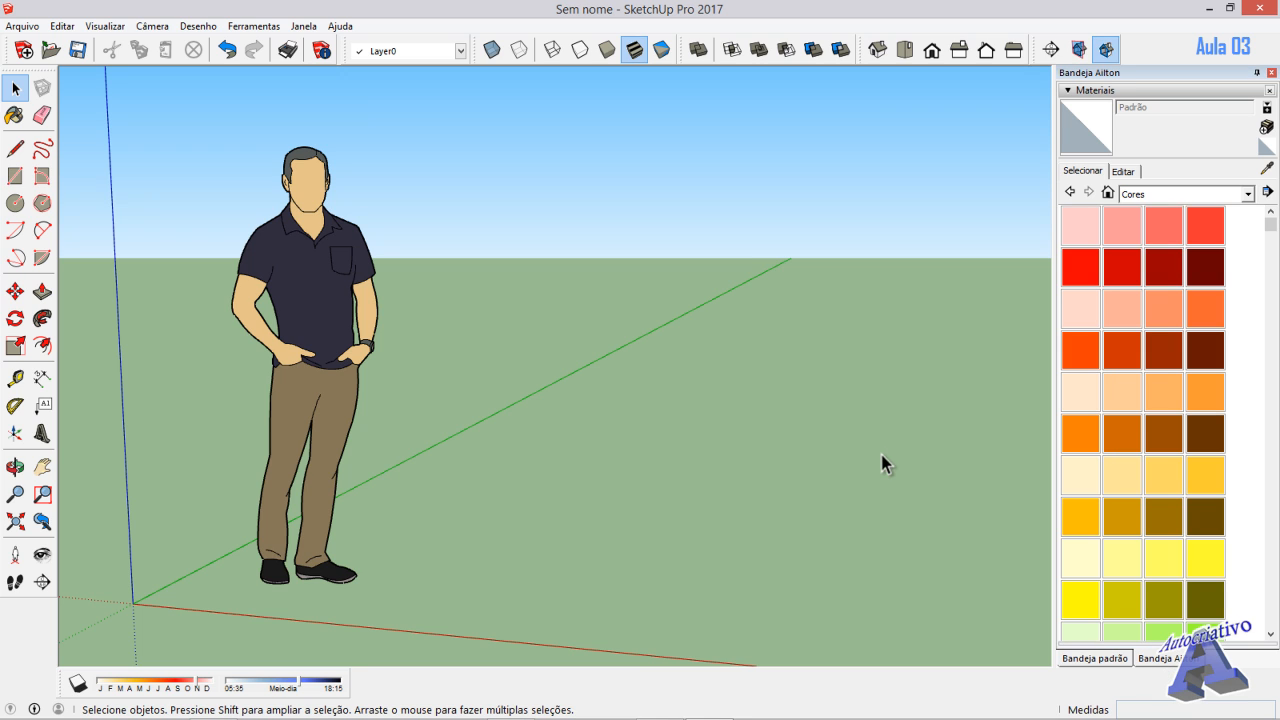
pyautogui.click(304, 26)
pyautogui.moveTo(345, 45)
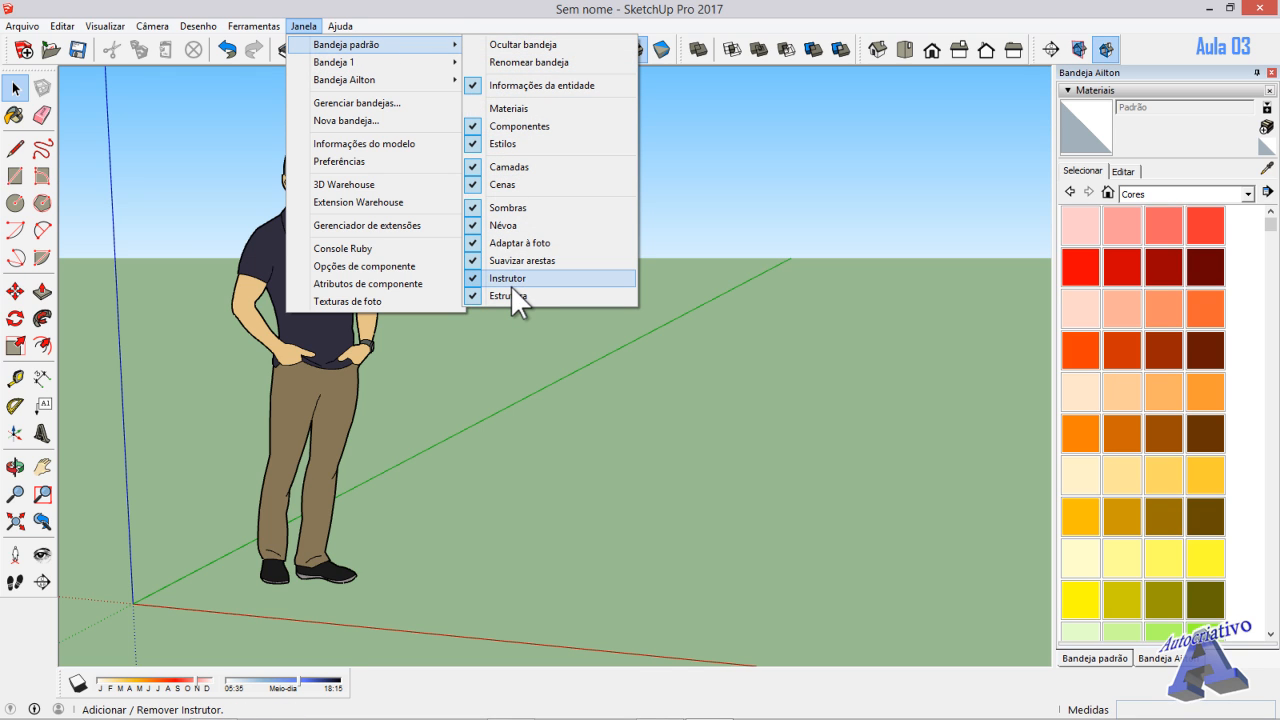
pyautogui.moveTo(366, 70)
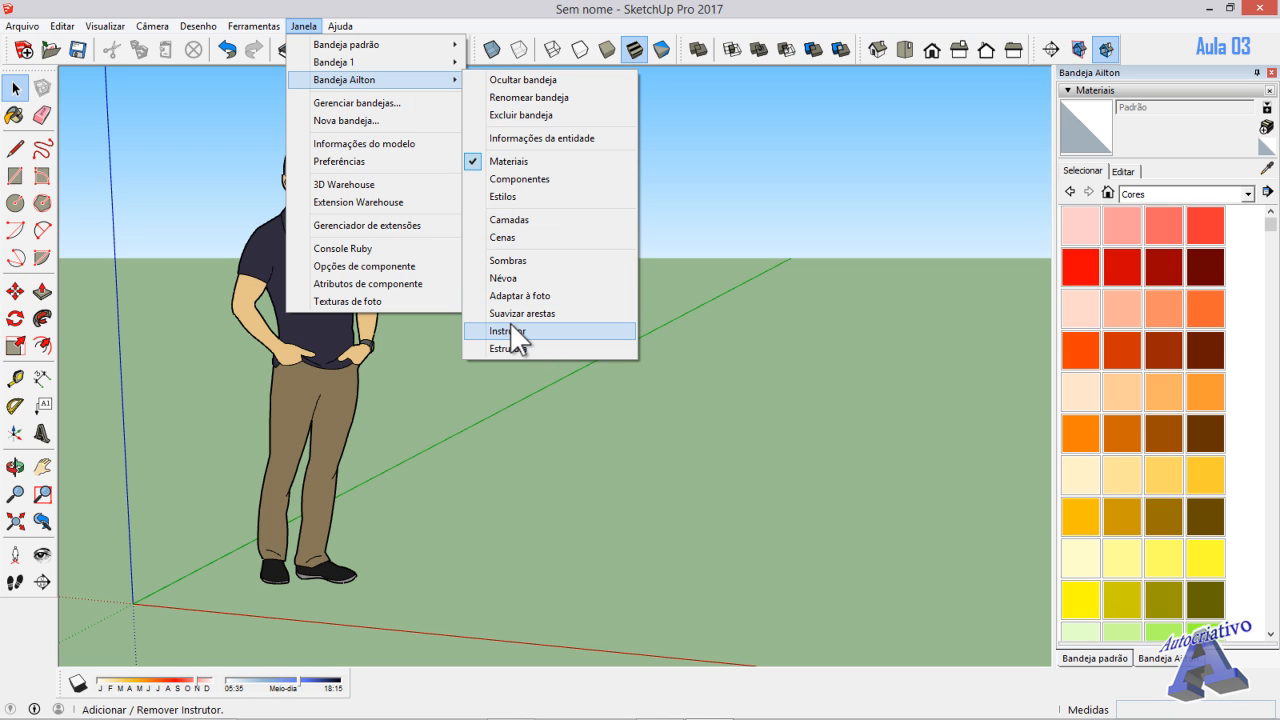
pyautogui.click(388, 102)
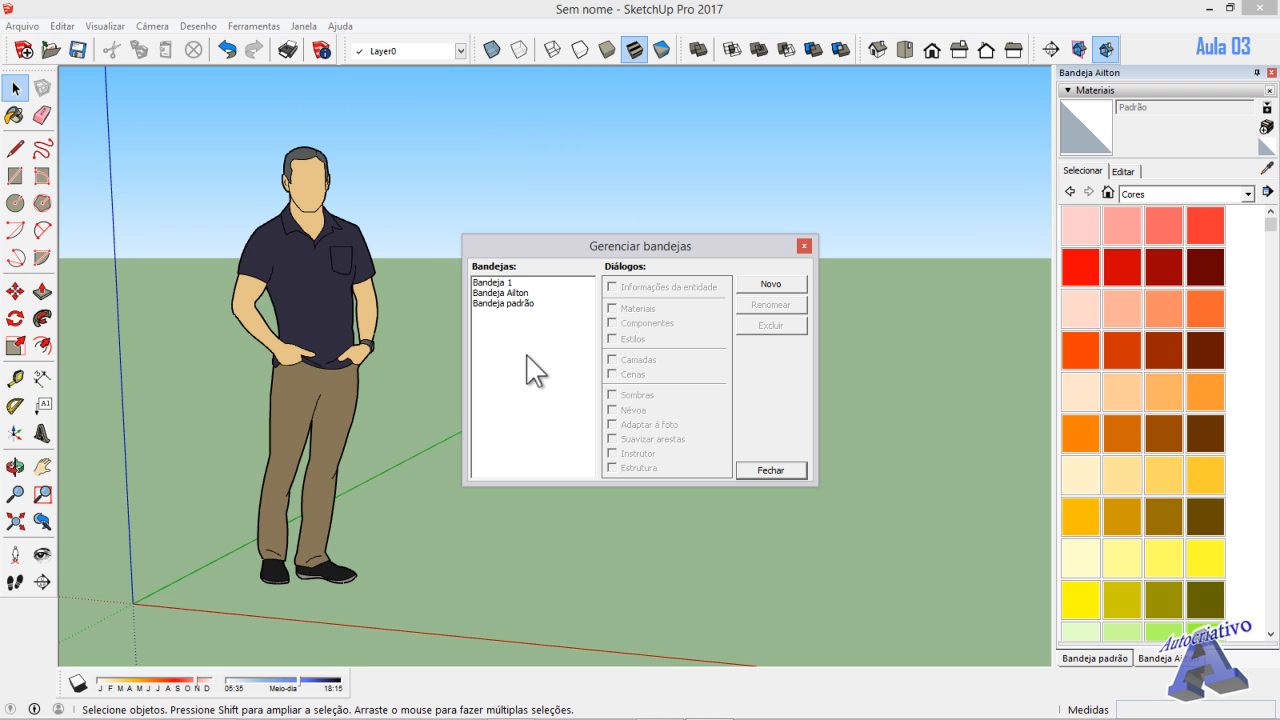
pyautogui.click(493, 283)
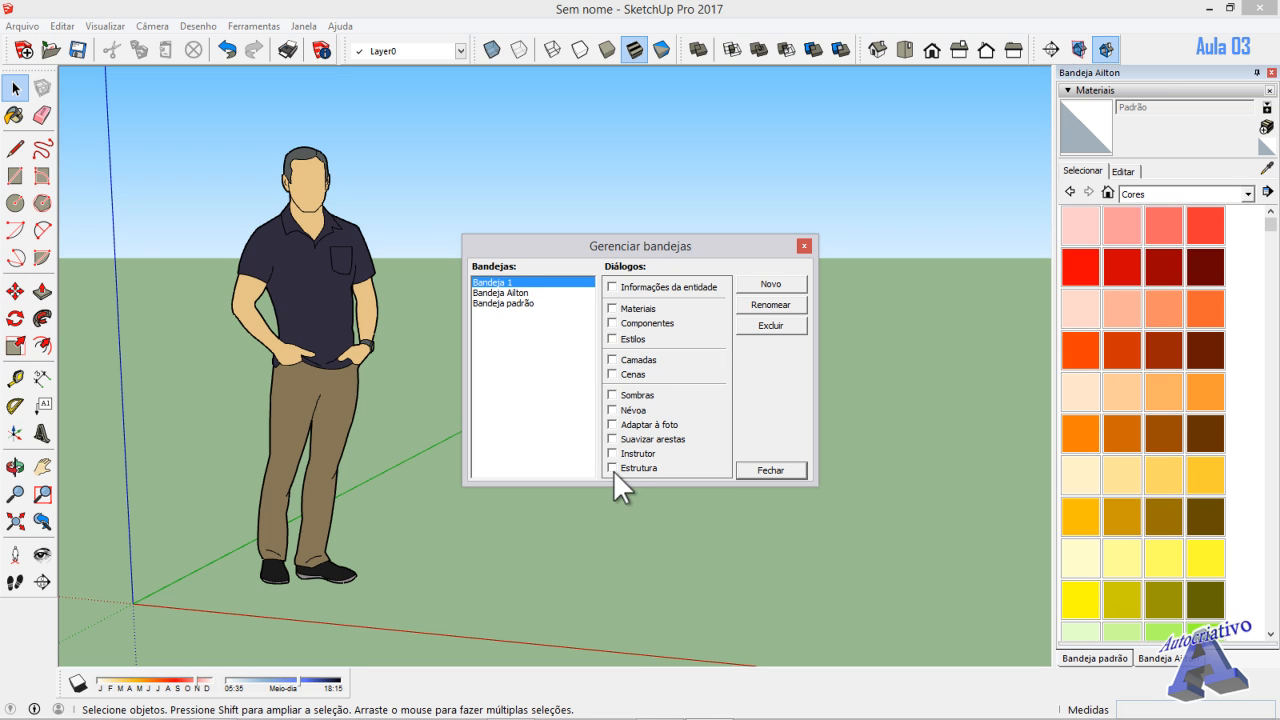
pyautogui.click(503, 293)
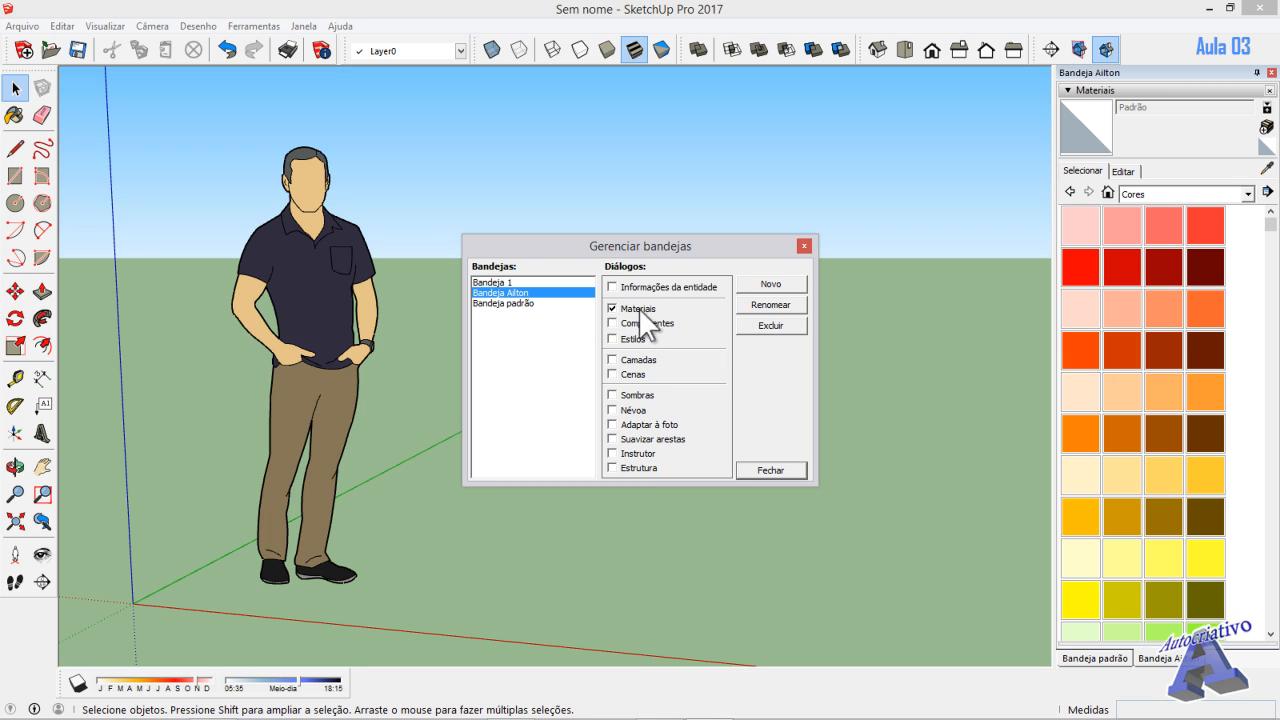
pyautogui.click(526, 303)
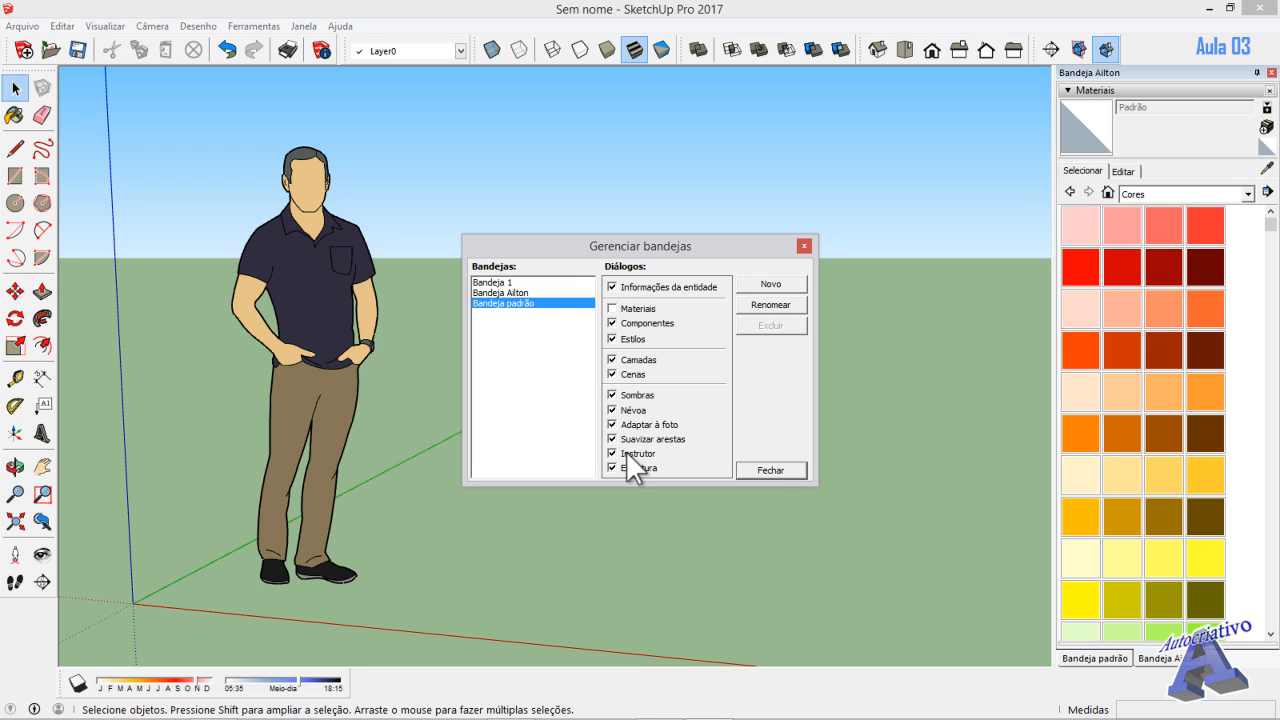
pyautogui.click(769, 468)
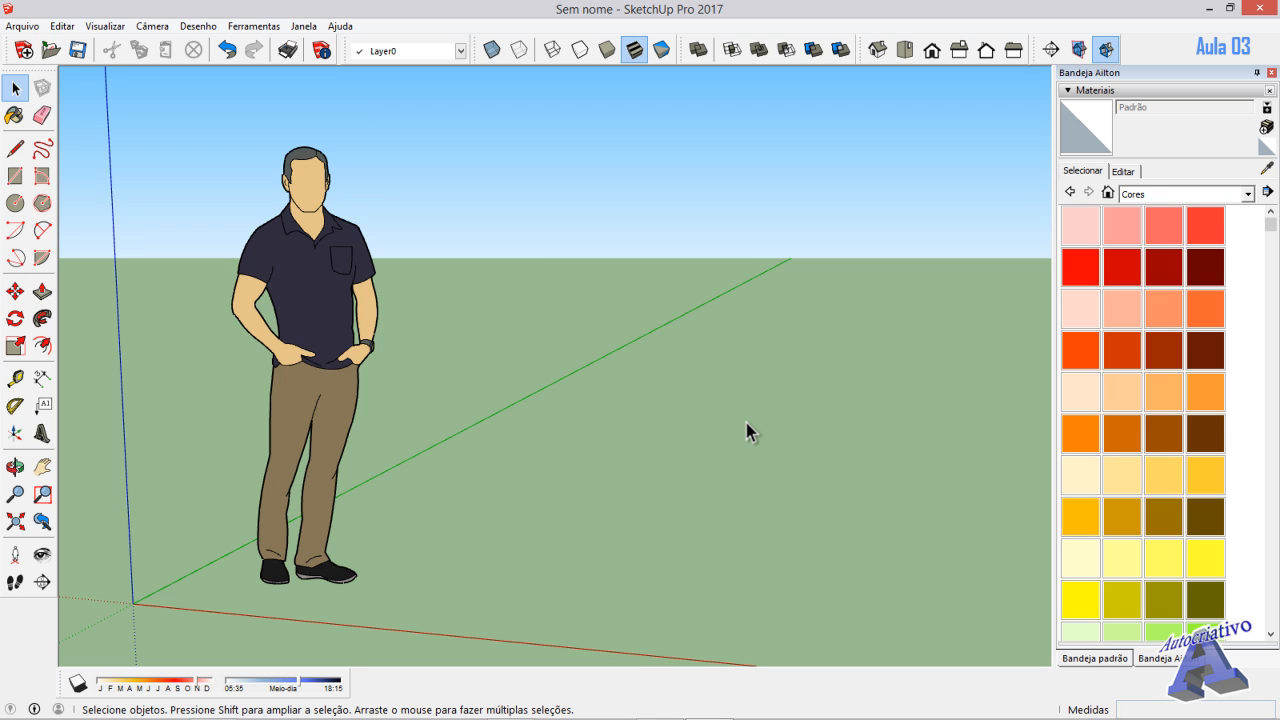
# - Review the Informações do modelo settings for Animação, Arquivo, Classificações, Componentes, Créditos and Dimensões, including the dimension endpoint options
pyautogui.click(304, 26)
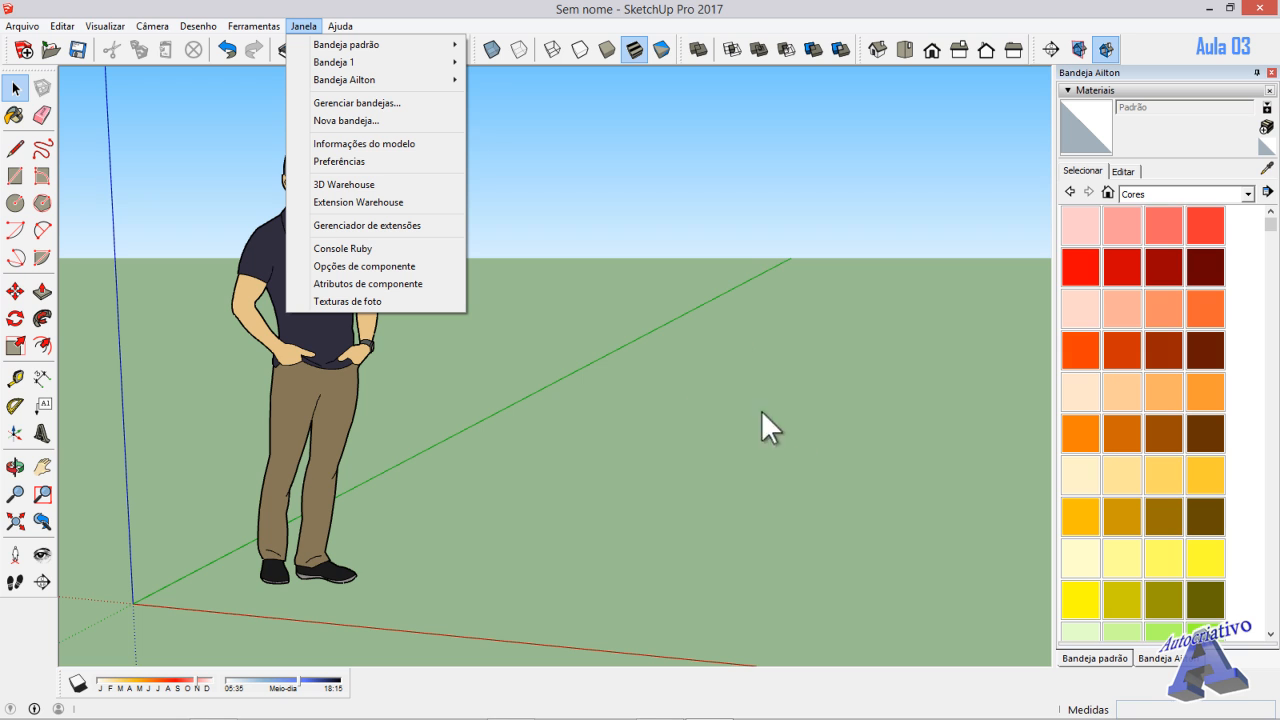
pyautogui.click(398, 146)
pyautogui.moveTo(628, 158); pyautogui.dragTo(638, 210)
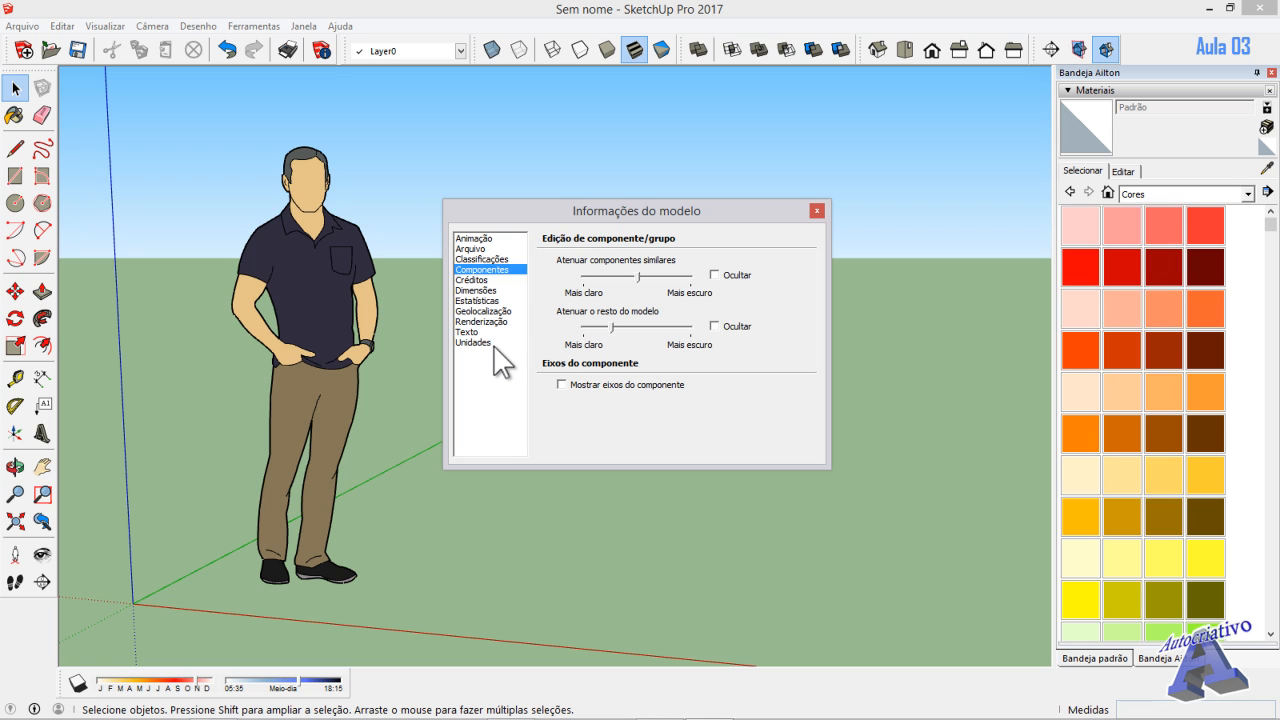
pyautogui.click(475, 239)
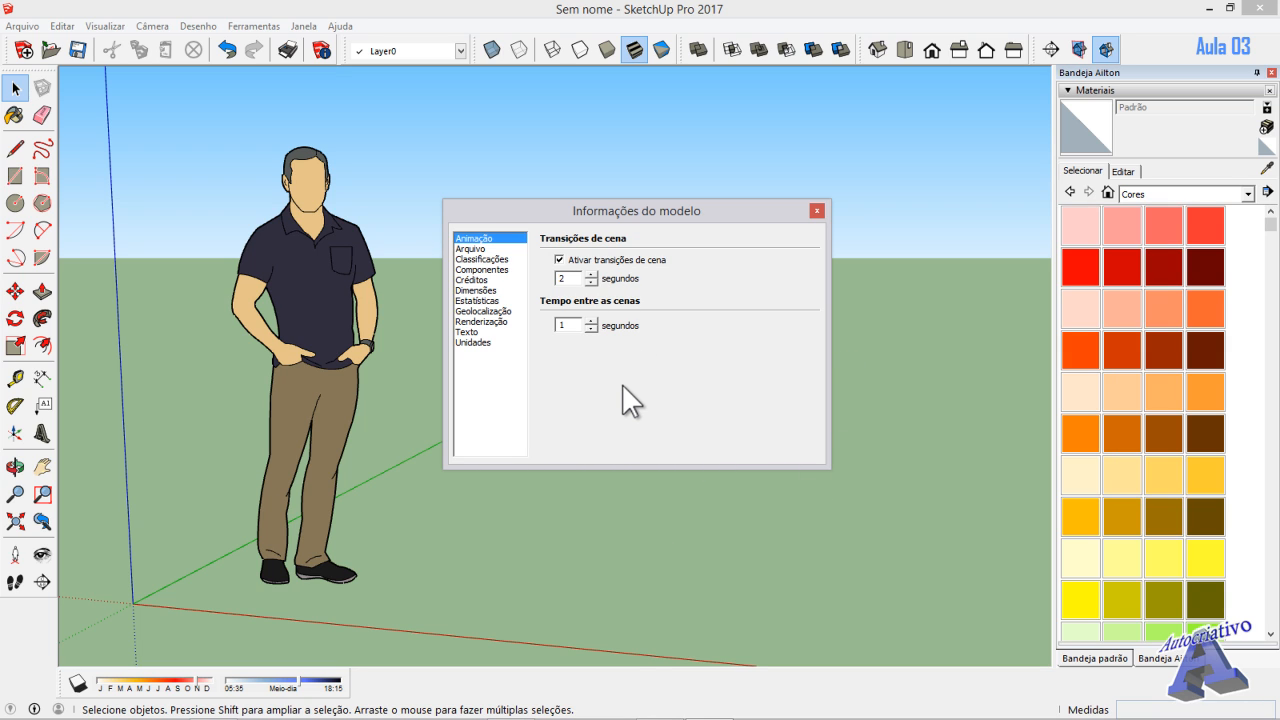
pyautogui.click(478, 249)
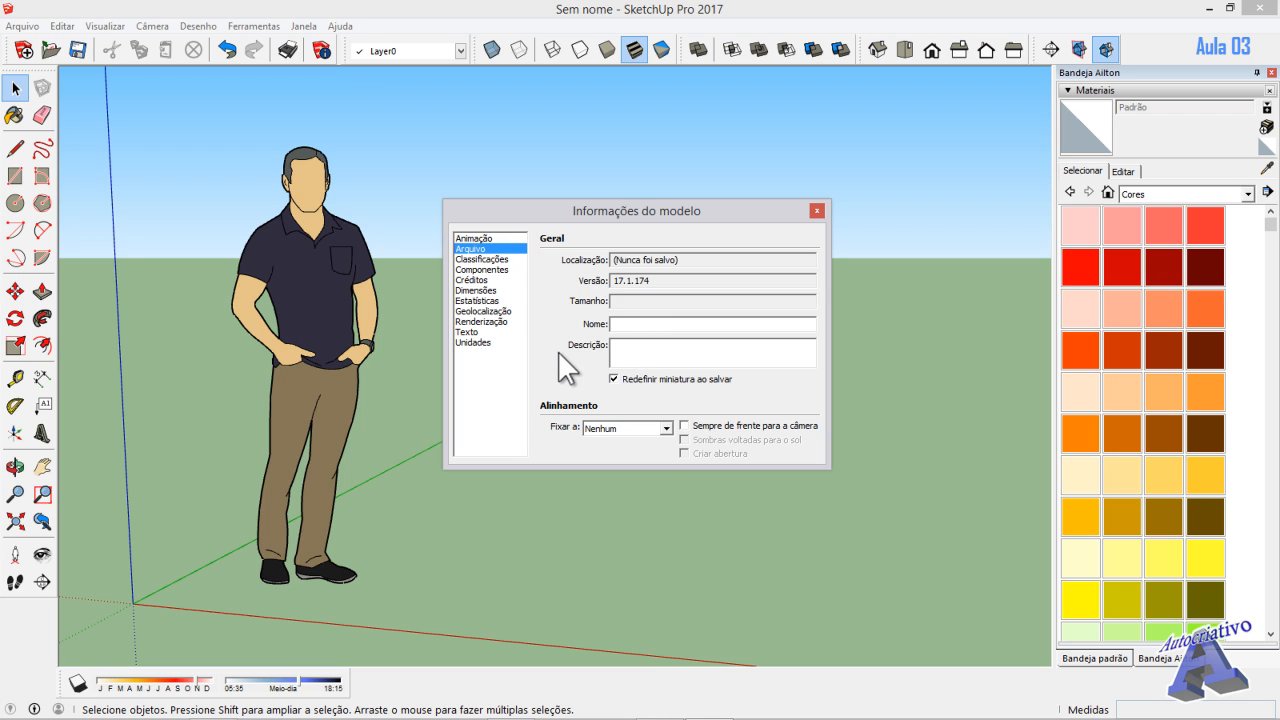
pyautogui.click(495, 259)
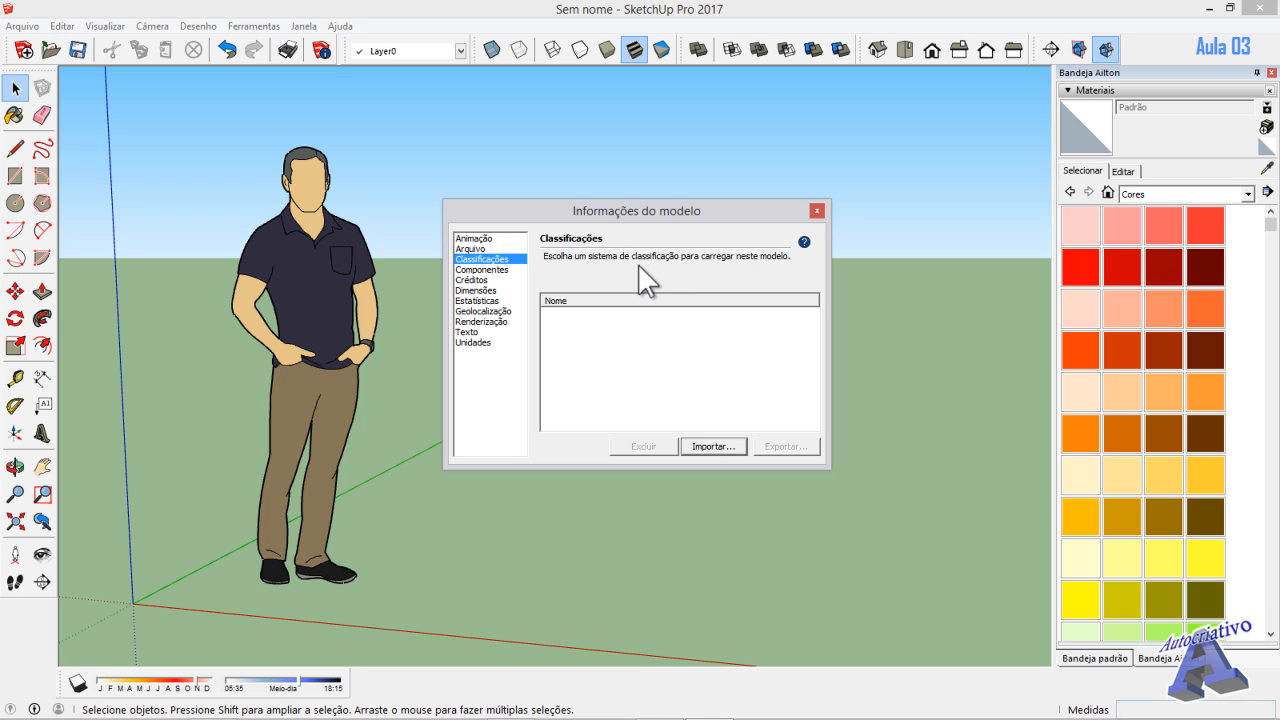
pyautogui.click(482, 270)
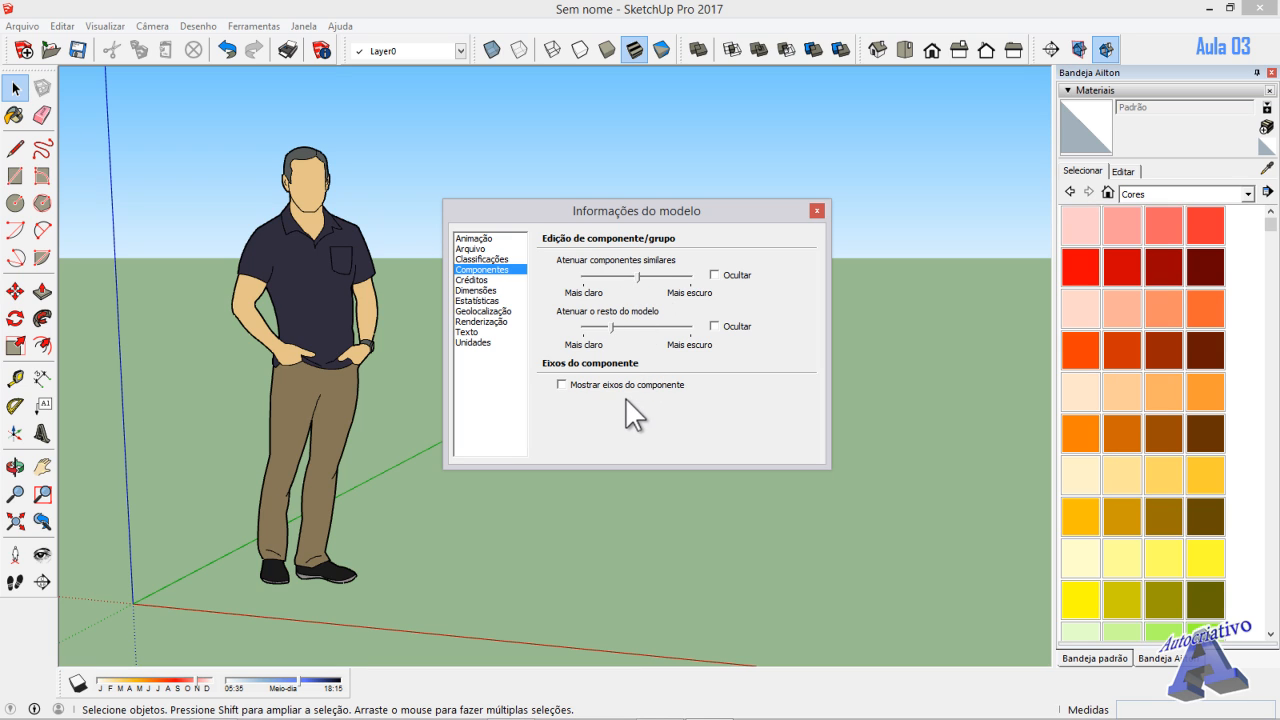
pyautogui.click(480, 280)
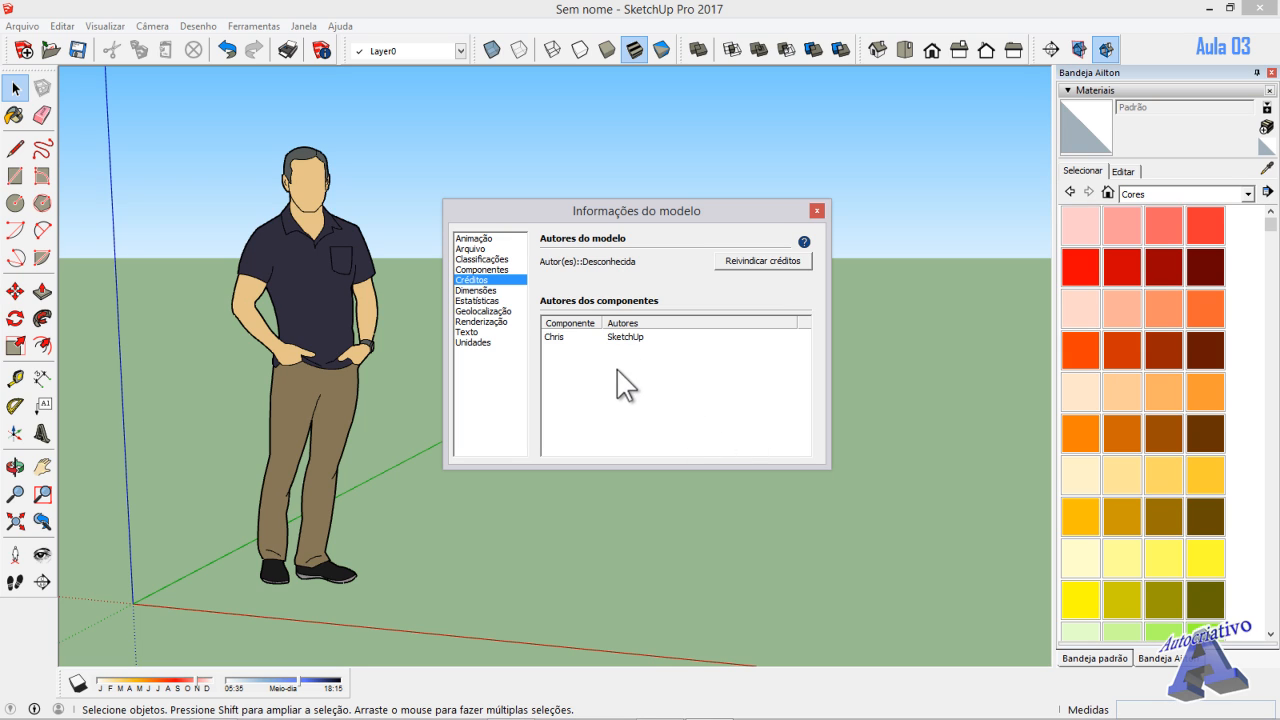
pyautogui.click(478, 290)
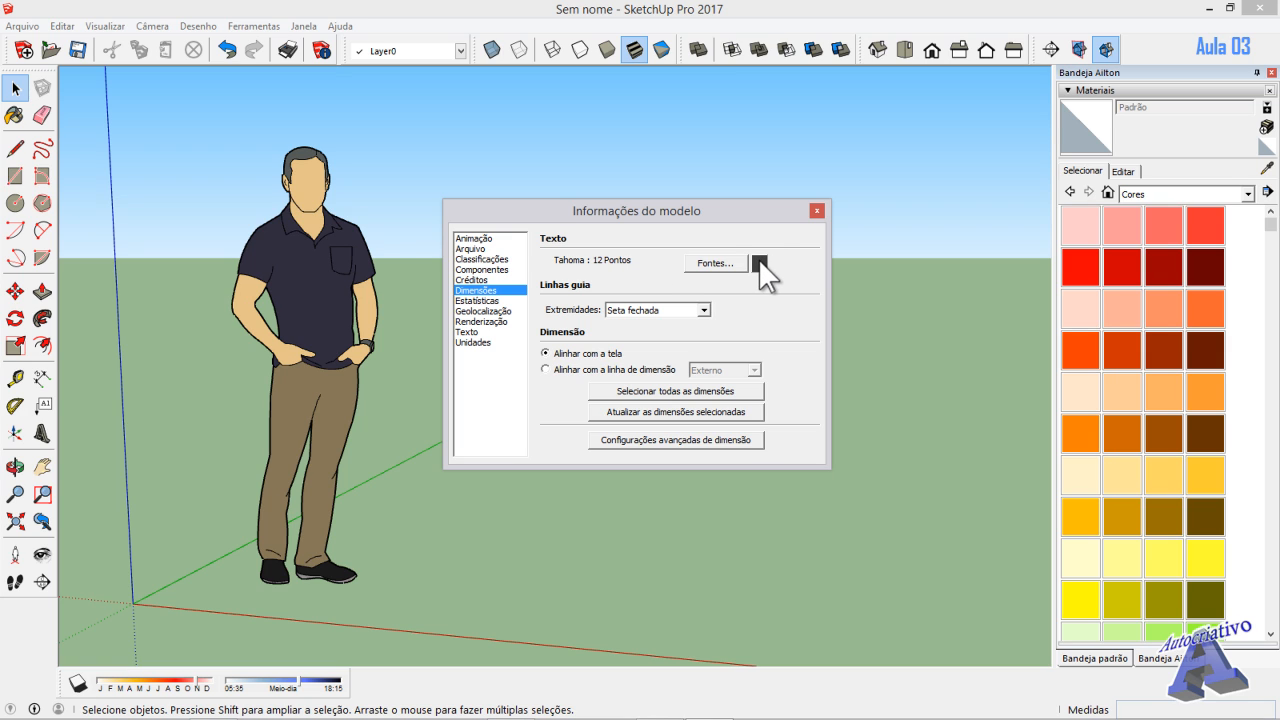
pyautogui.click(690, 310)
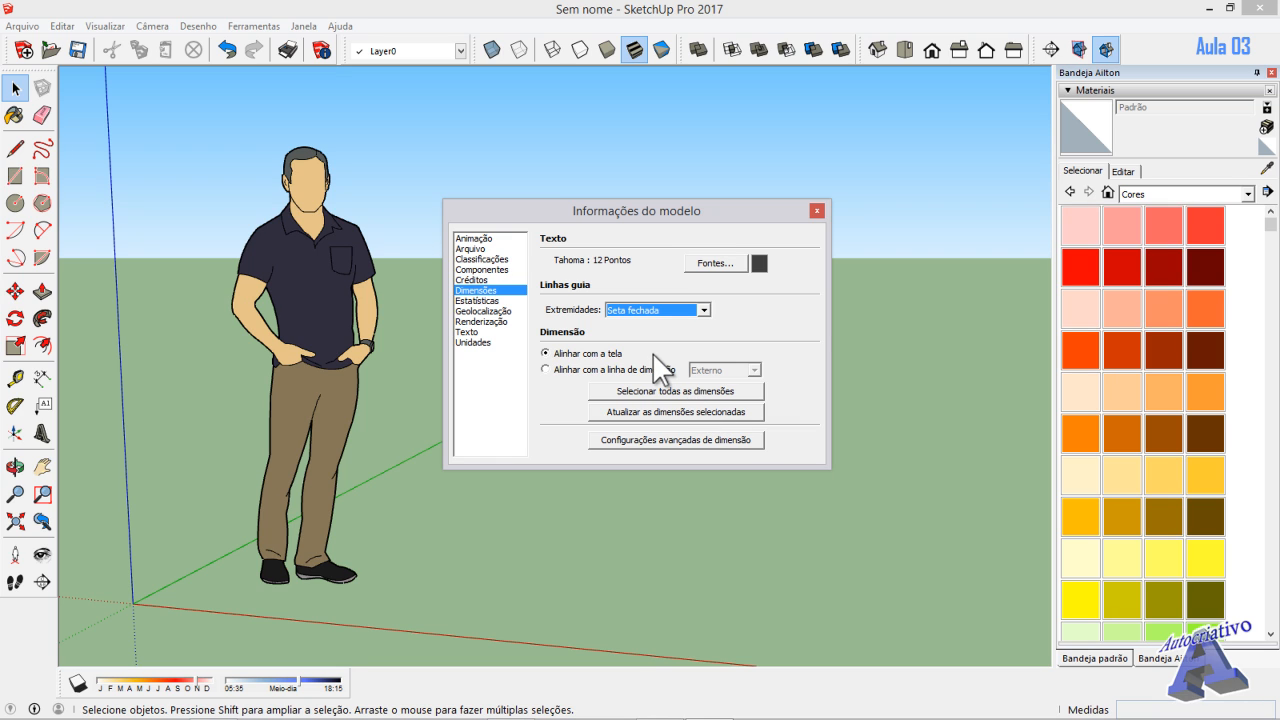
# - Set the model's length units to Decimal format in m with 0,00m precision, and close the model information
pyautogui.click(483, 343)
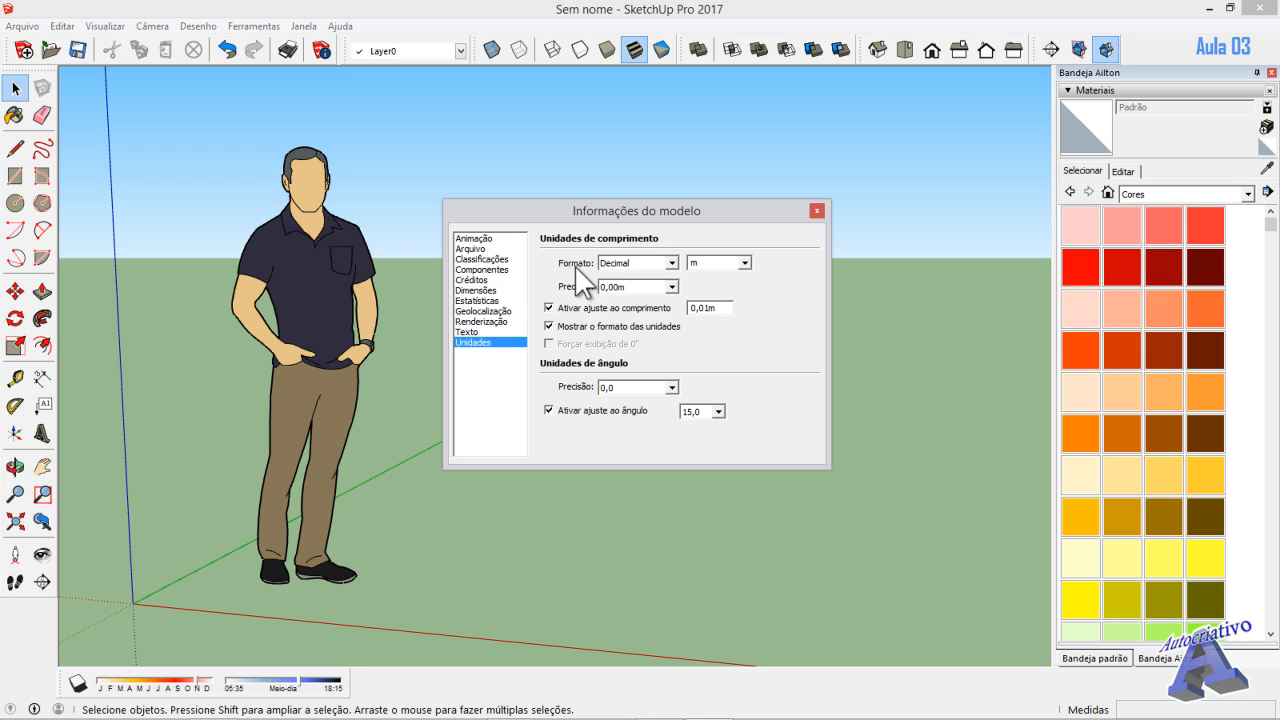
pyautogui.click(673, 263)
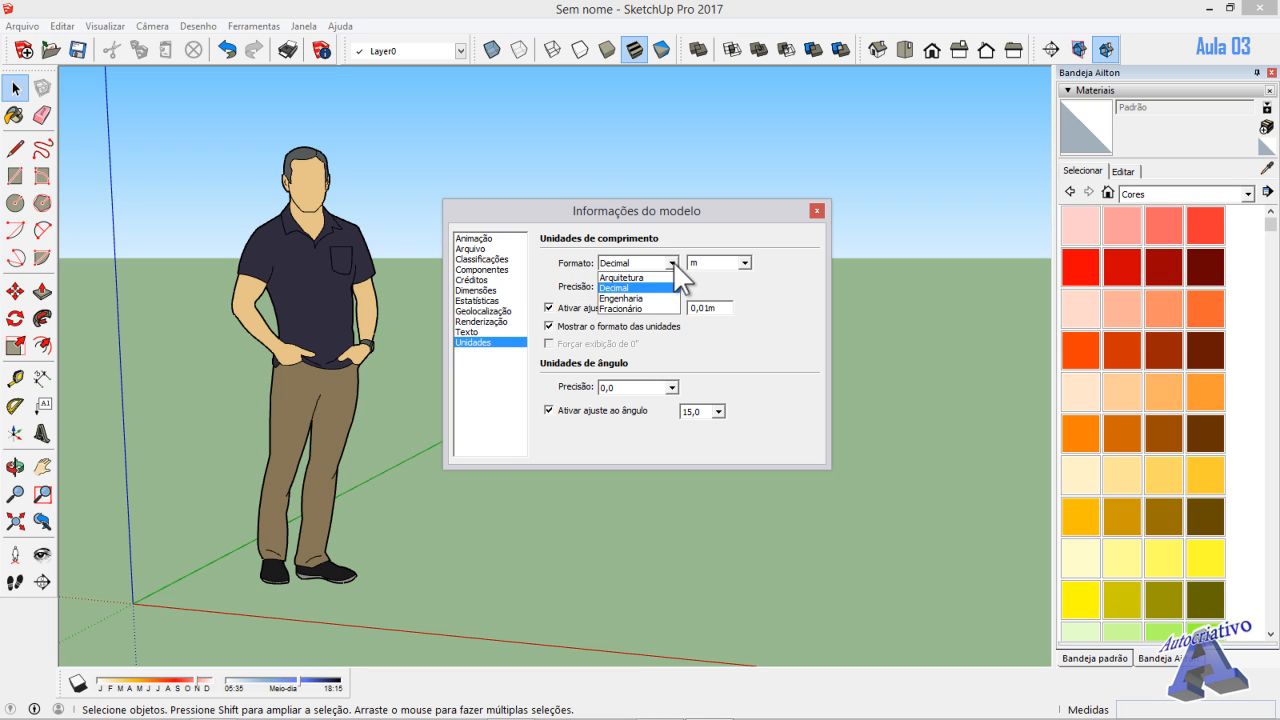
pyautogui.click(631, 288)
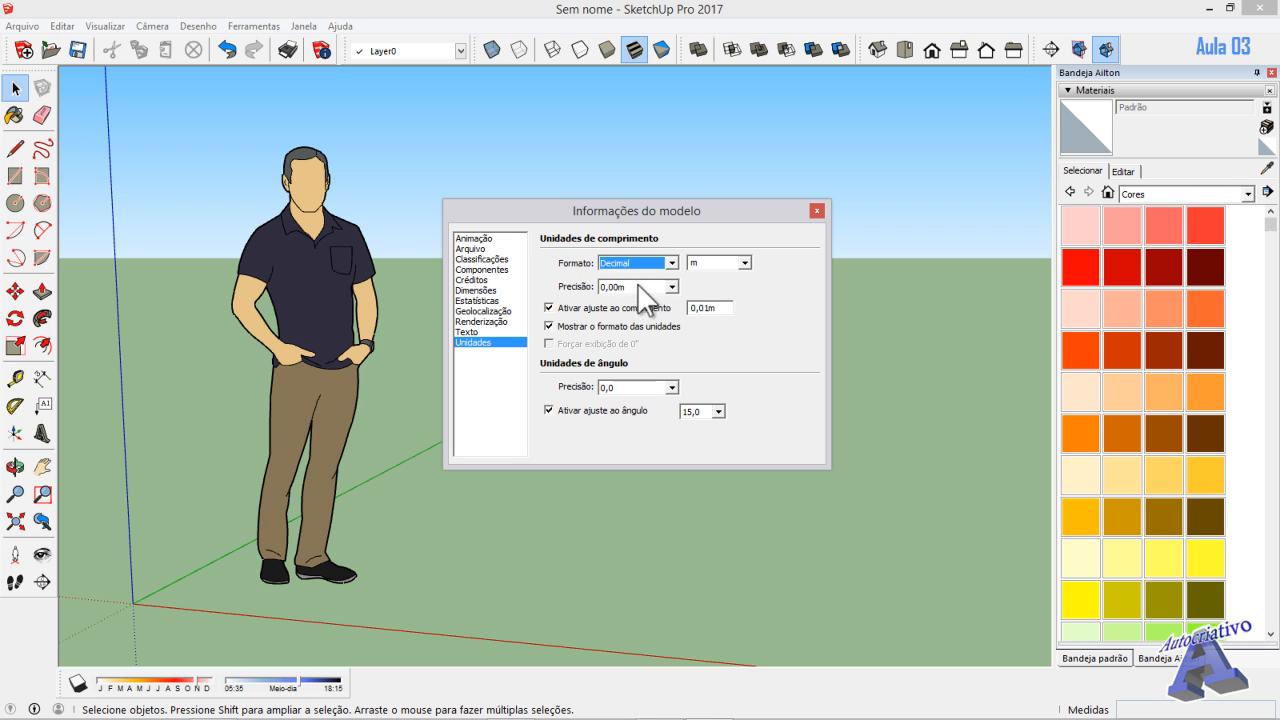
pyautogui.click(744, 263)
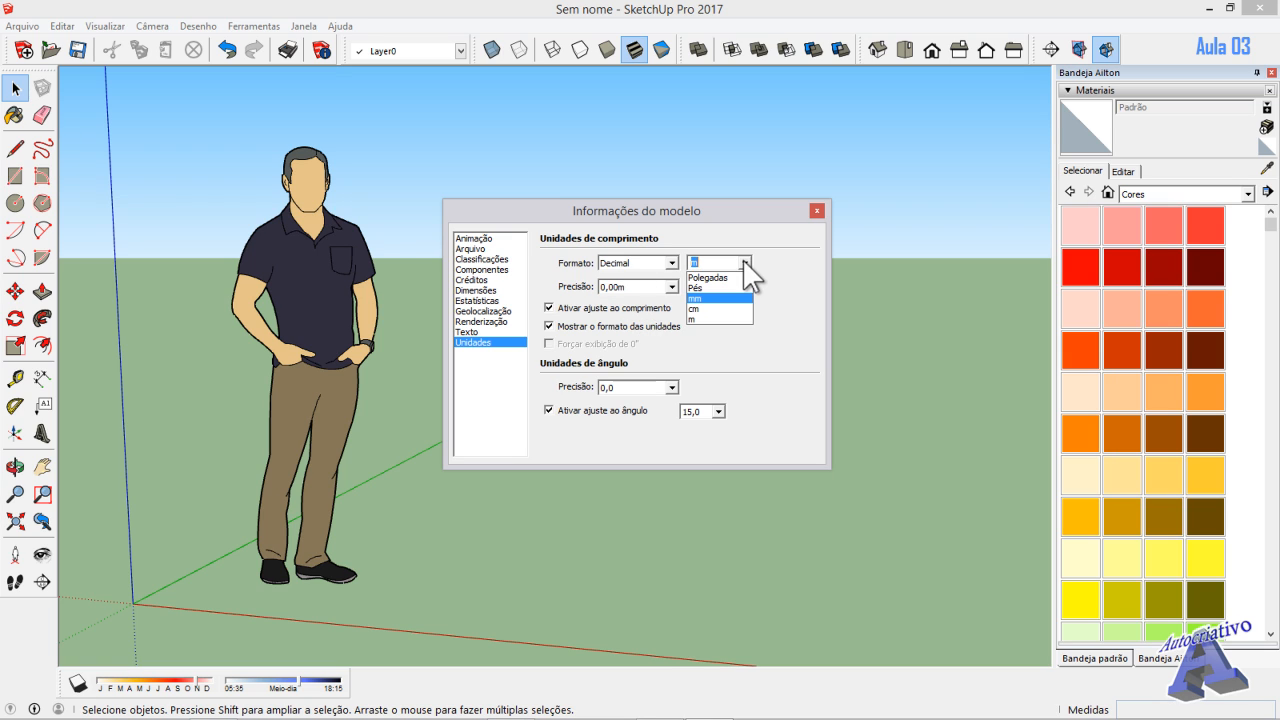
pyautogui.click(699, 319)
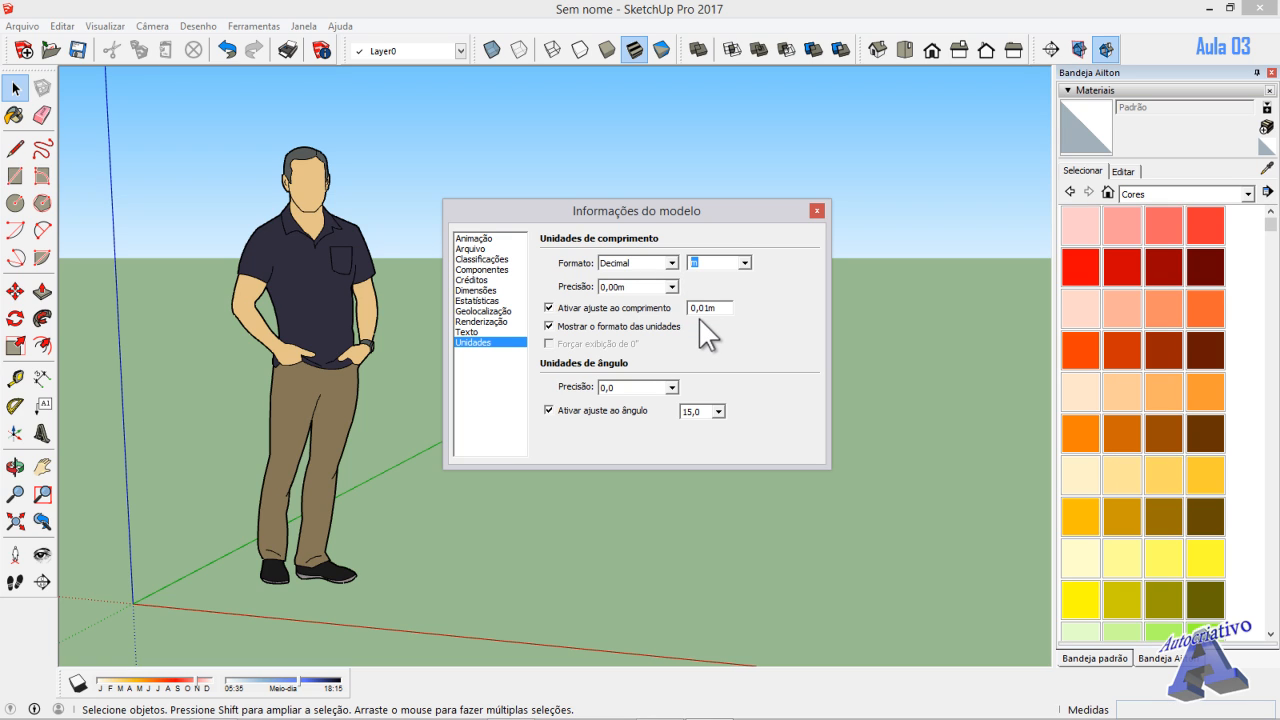
pyautogui.click(671, 287)
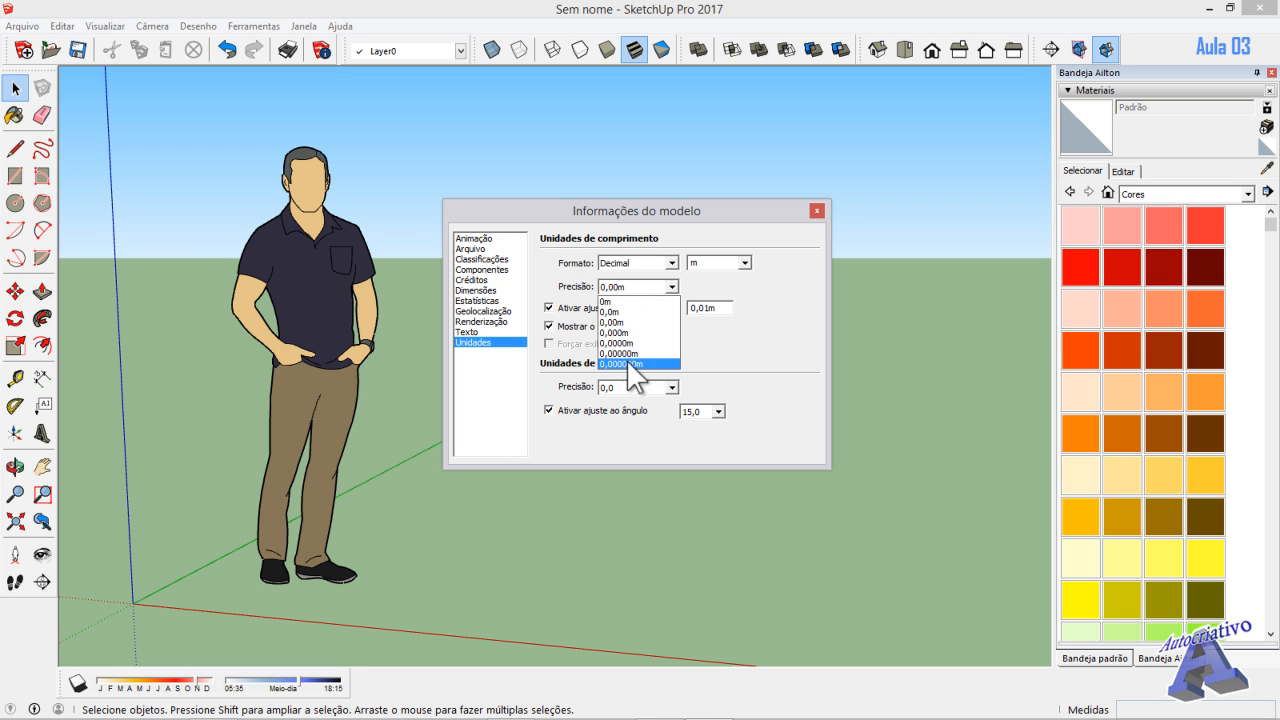
pyautogui.click(621, 323)
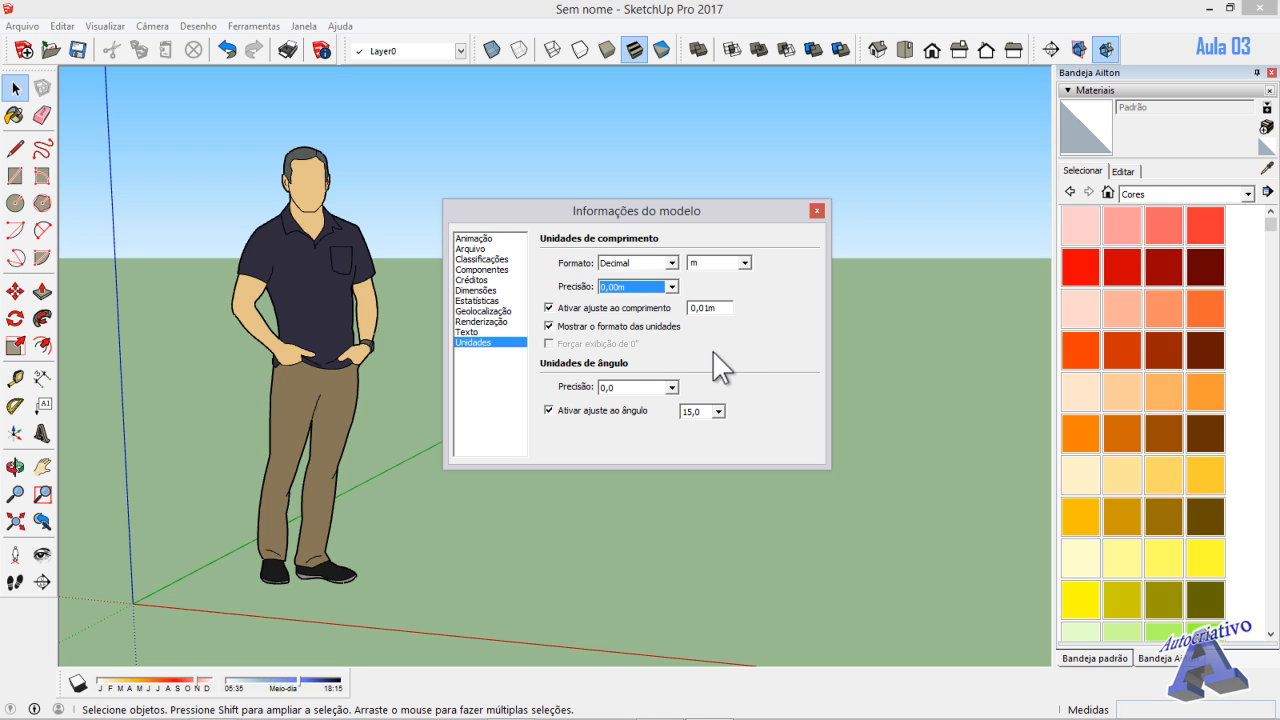
pyautogui.click(816, 211)
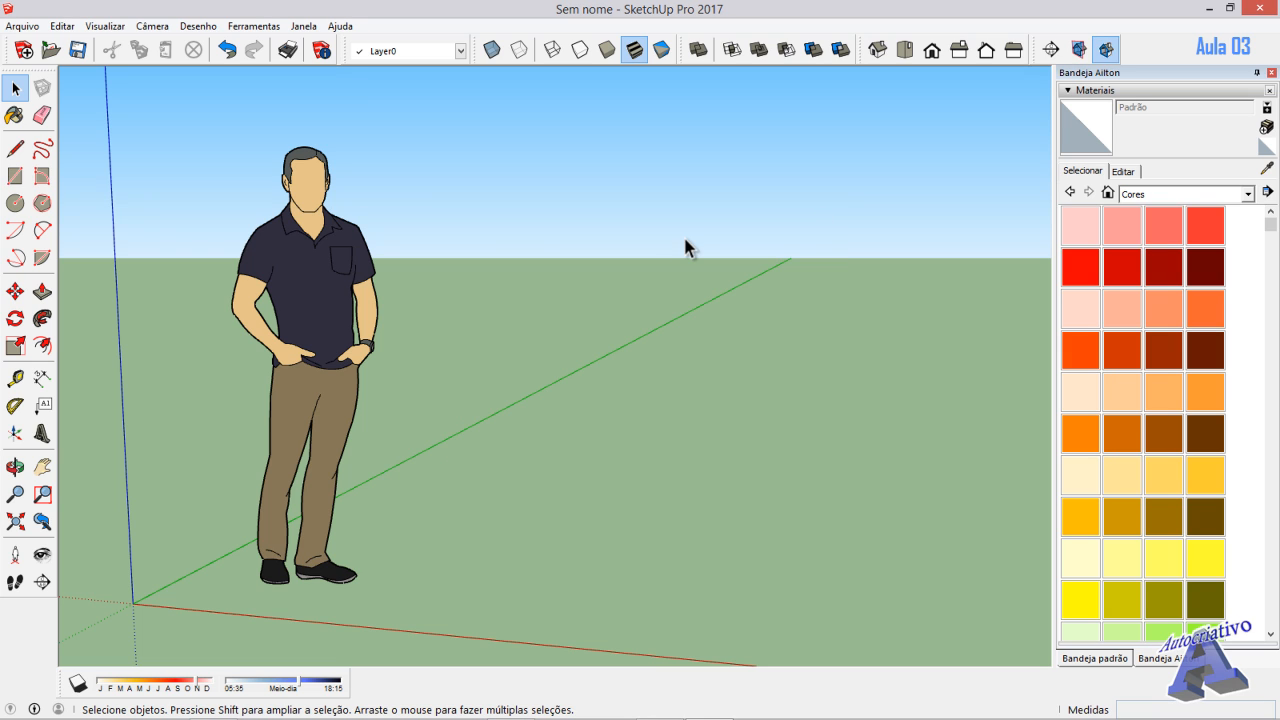
# - Review the Acessibilidade, Aplicativos and Arquivos settings in the SketchUp preferences
pyautogui.click(303, 26)
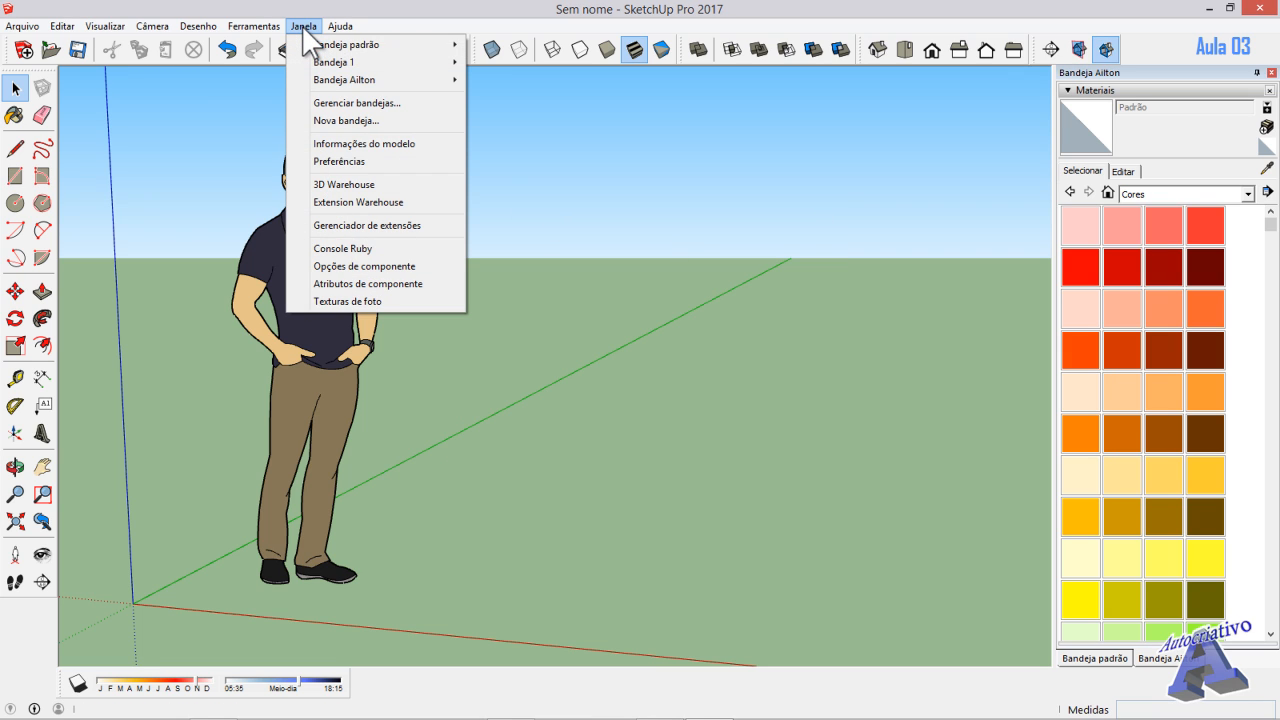
pyautogui.click(352, 161)
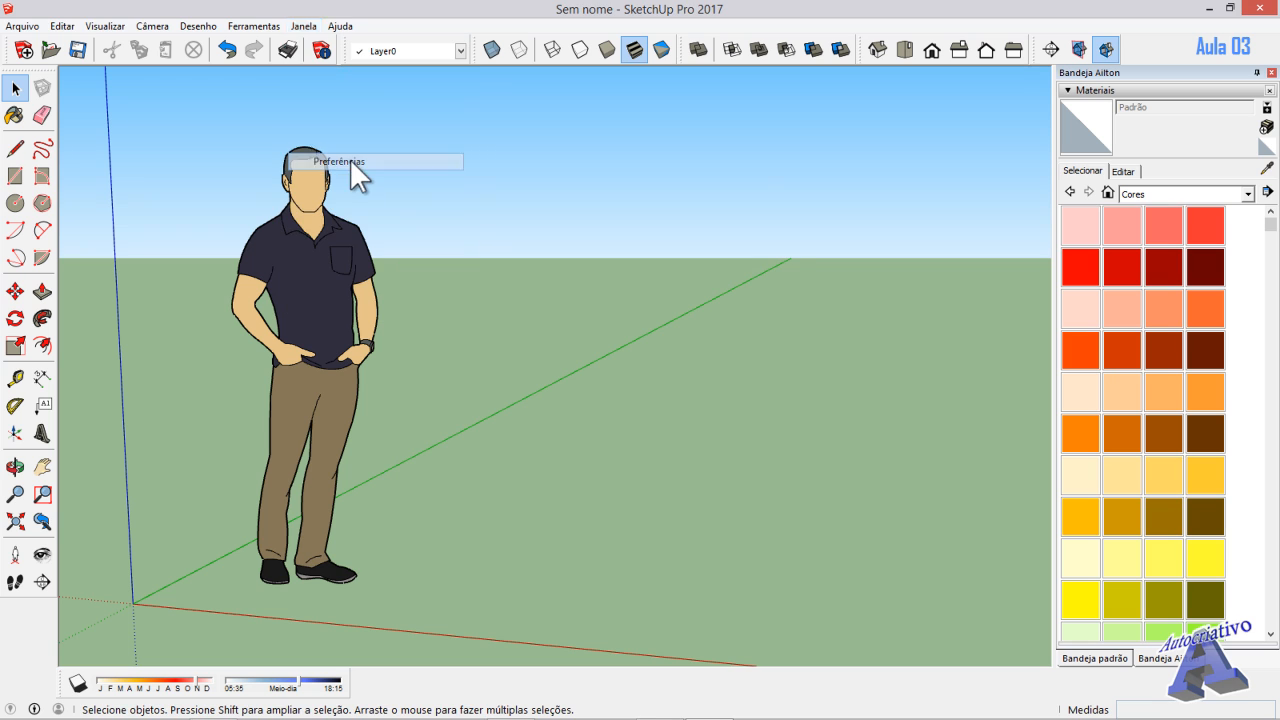
pyautogui.moveTo(587, 242); pyautogui.dragTo(640, 240)
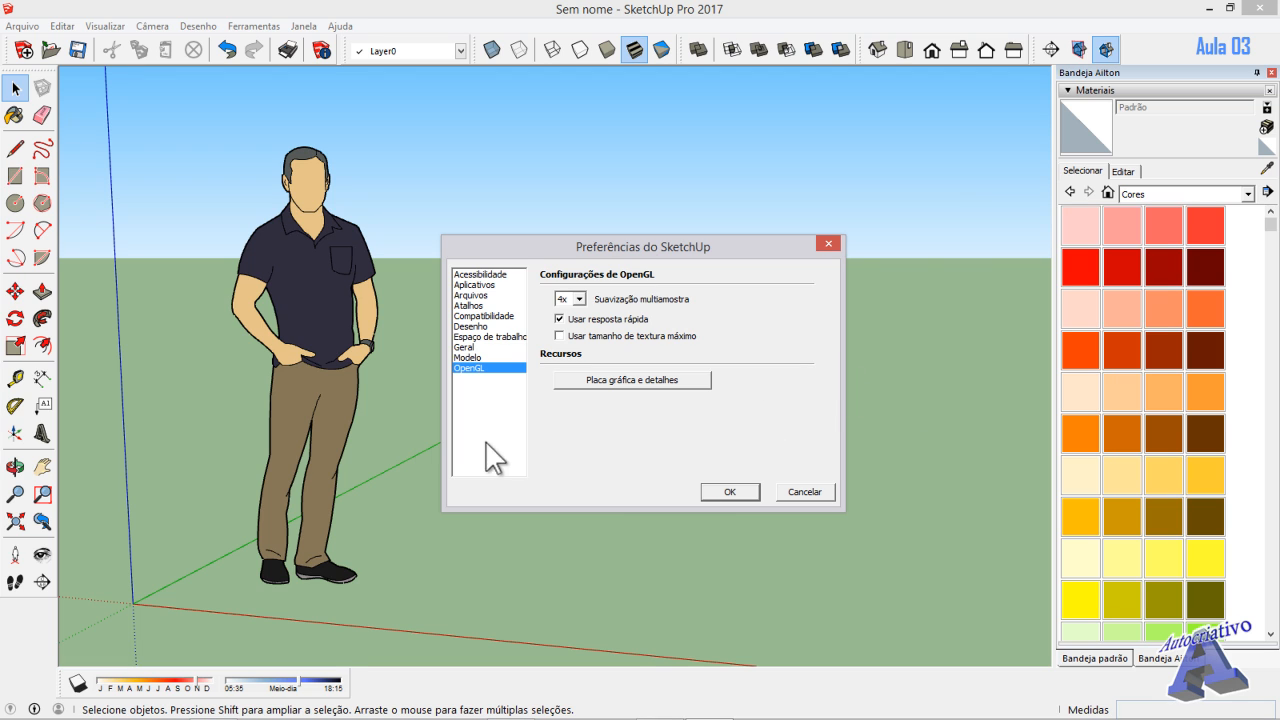
pyautogui.click(479, 275)
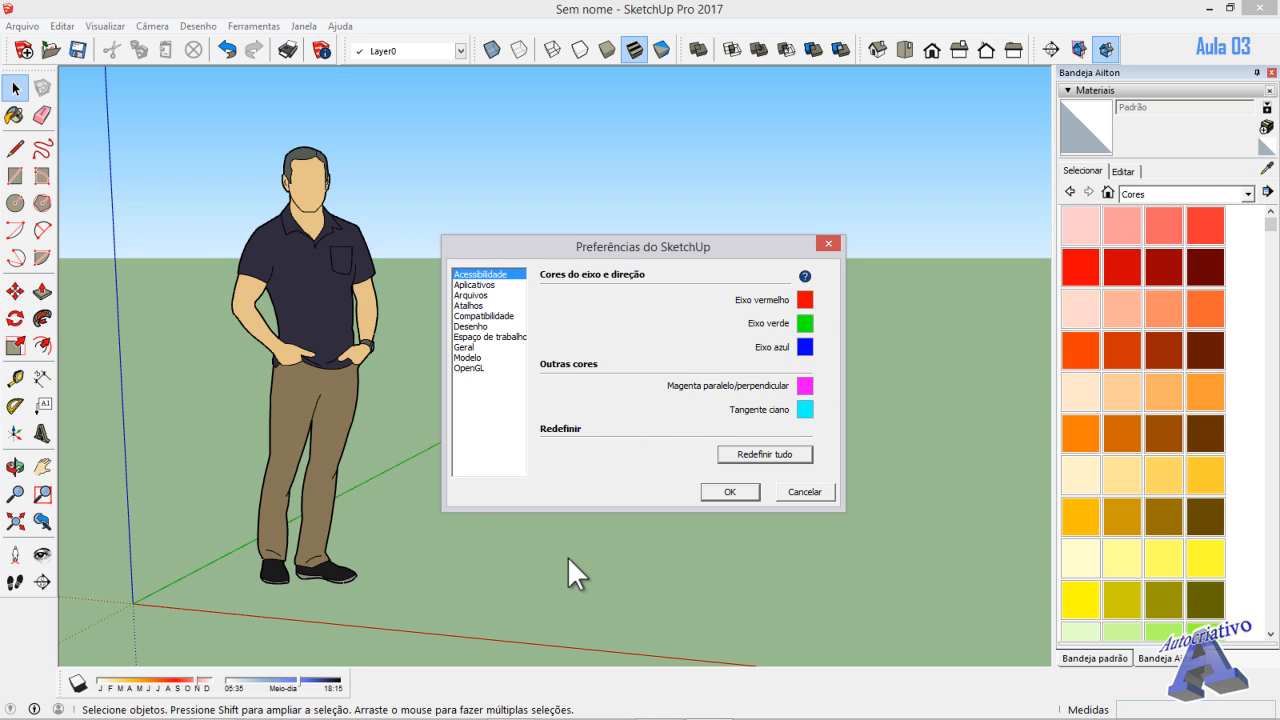
pyautogui.click(486, 286)
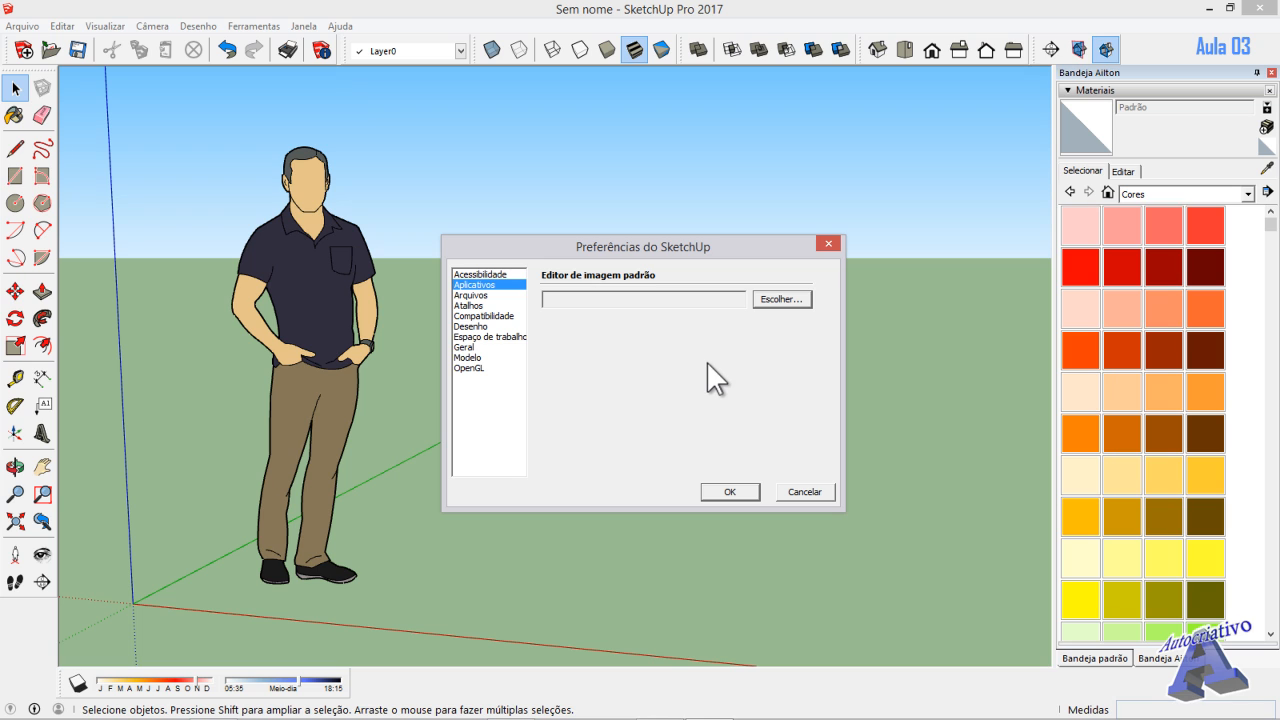
pyautogui.click(483, 297)
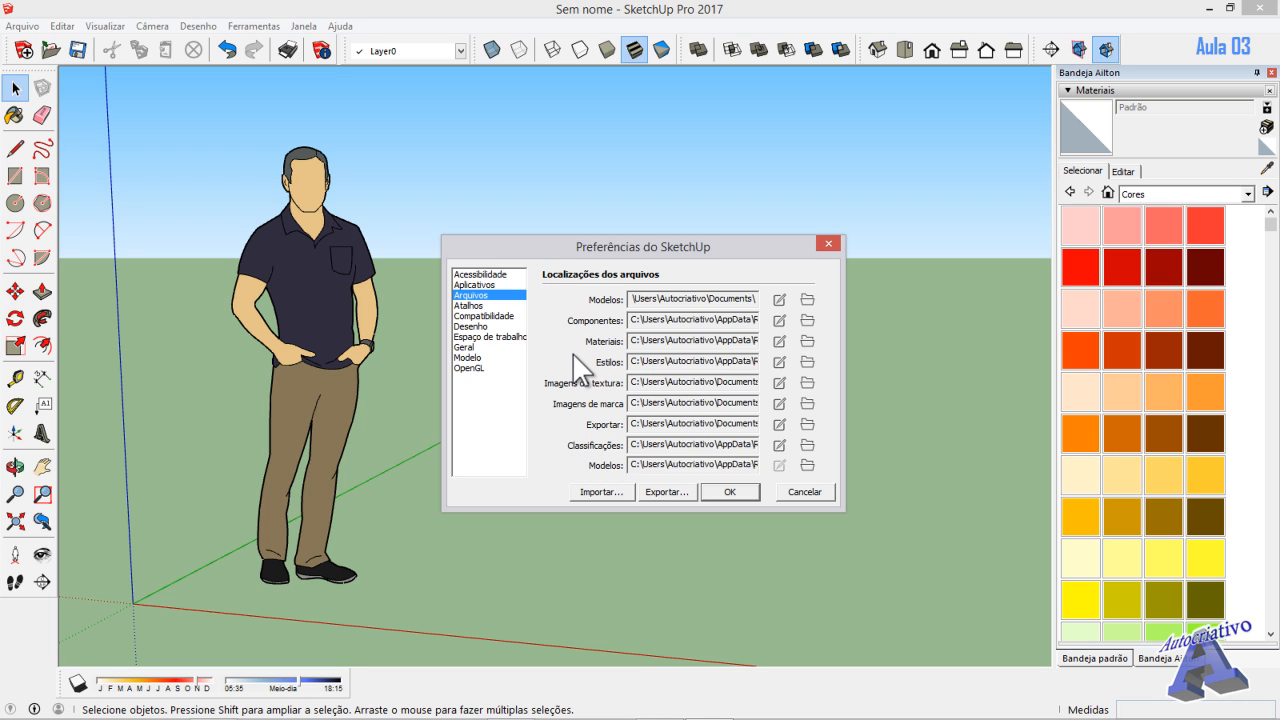
# - Check the shortcut assigned to Desenho/Linhas/Linha in the Atalhos preferences, and leave without saving changes
pyautogui.click(474, 305)
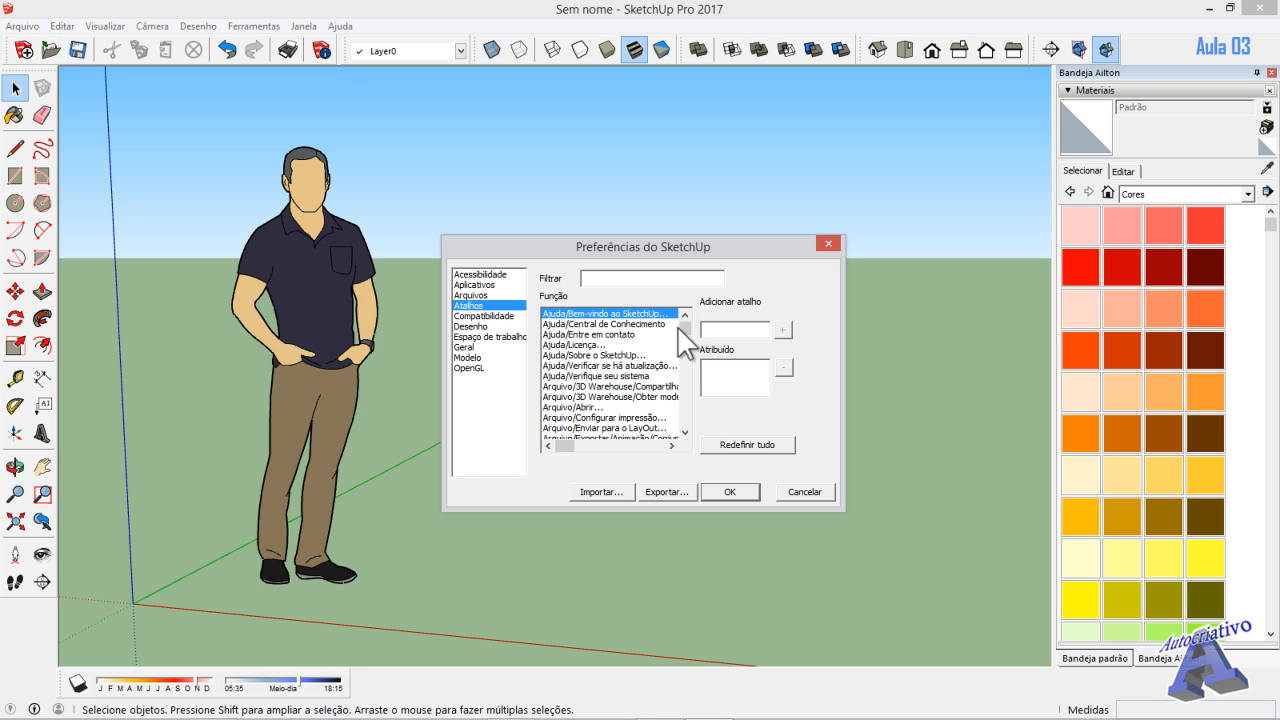
pyautogui.moveTo(682, 326); pyautogui.dragTo(683, 349)
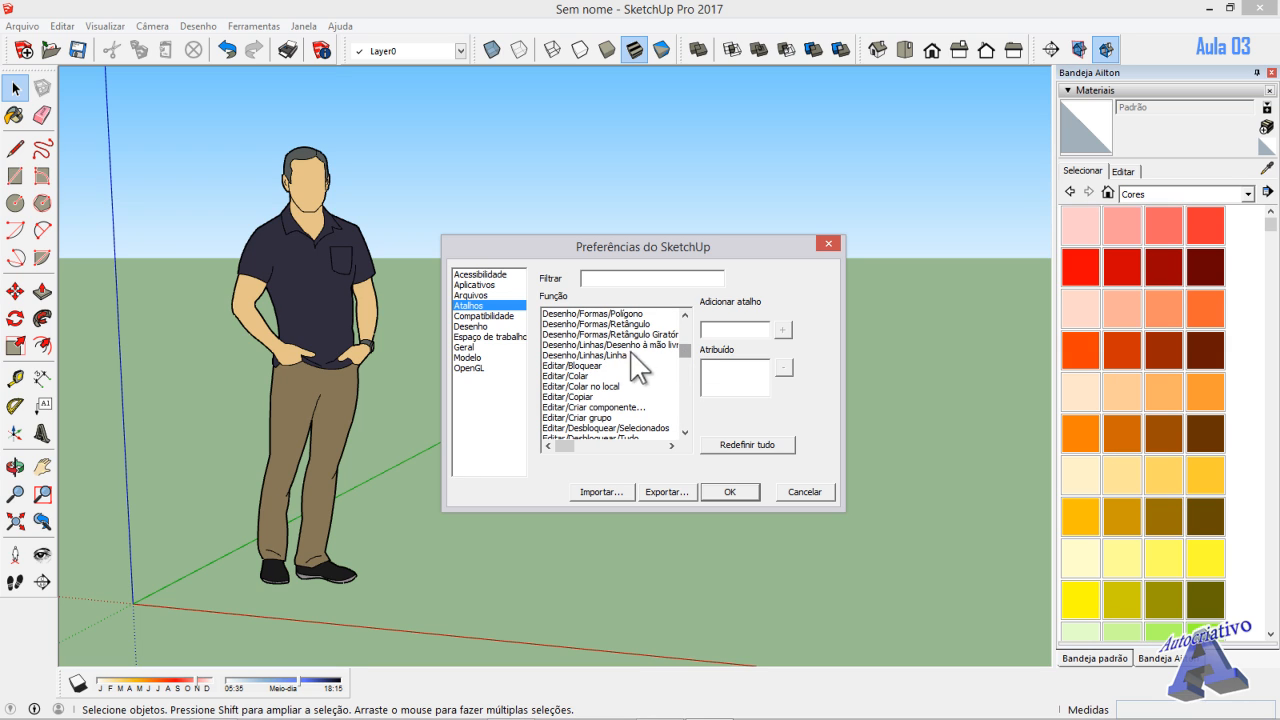
pyautogui.click(583, 356)
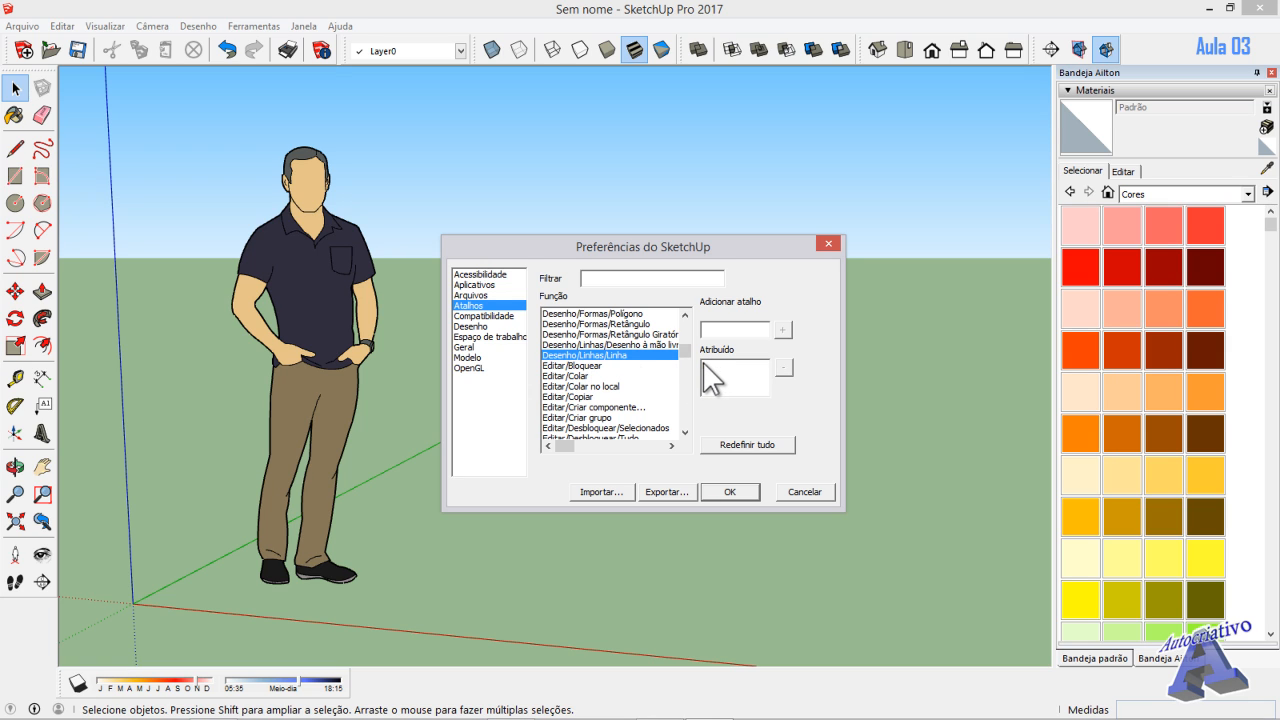
pyautogui.click(803, 491)
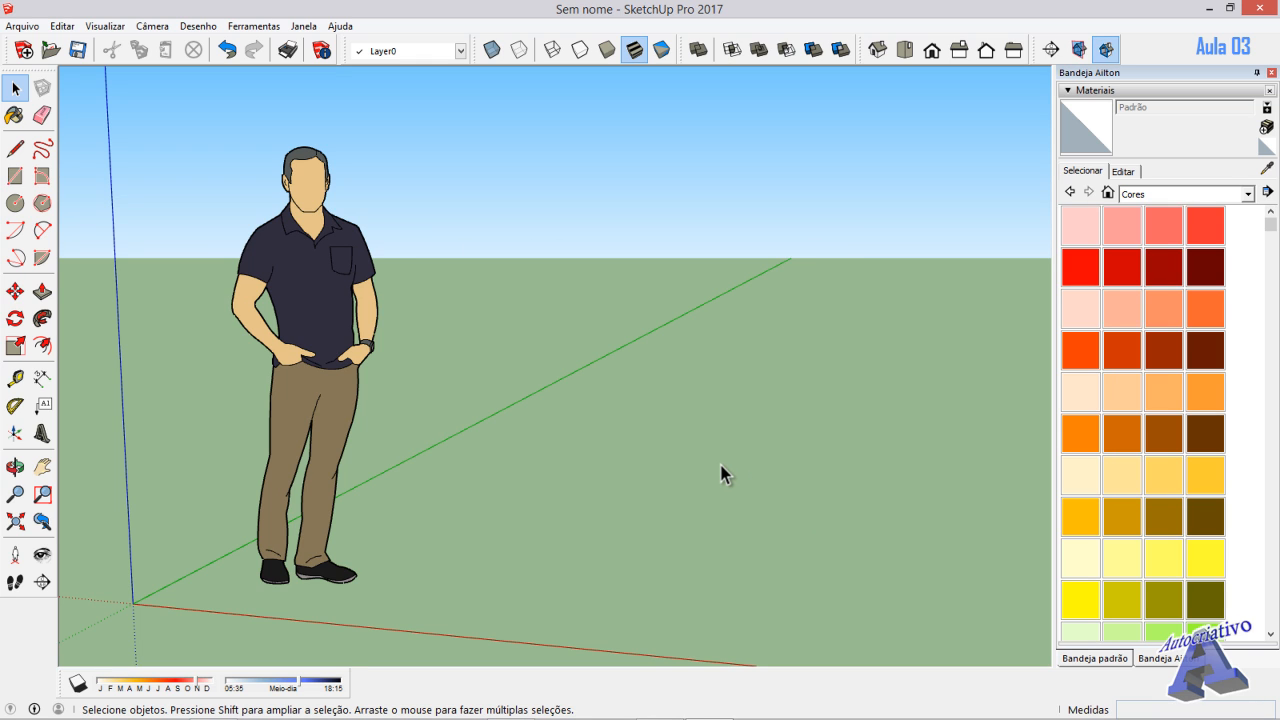
# - Draw an open chain of three connected lines on the ground beside the human figure
pyautogui.press('l')
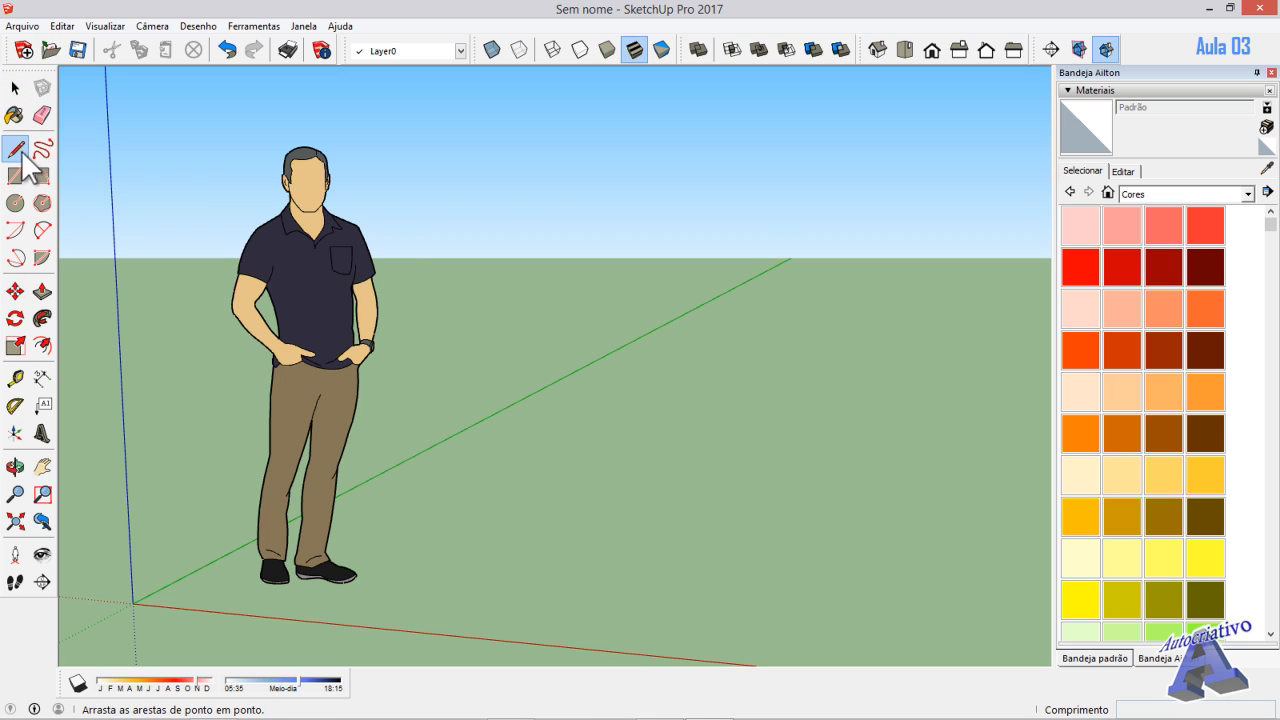
pyautogui.click(607, 482)
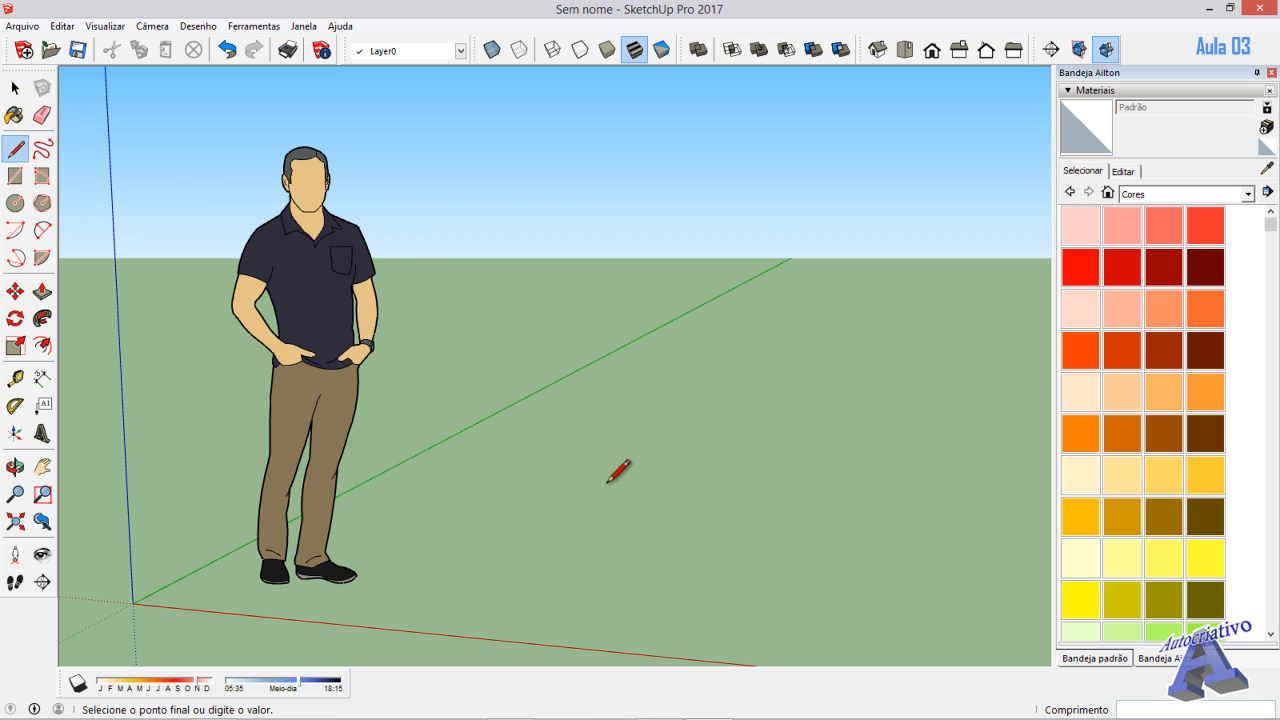
pyautogui.click(787, 402)
pyautogui.click(860, 547)
pyautogui.click(706, 535)
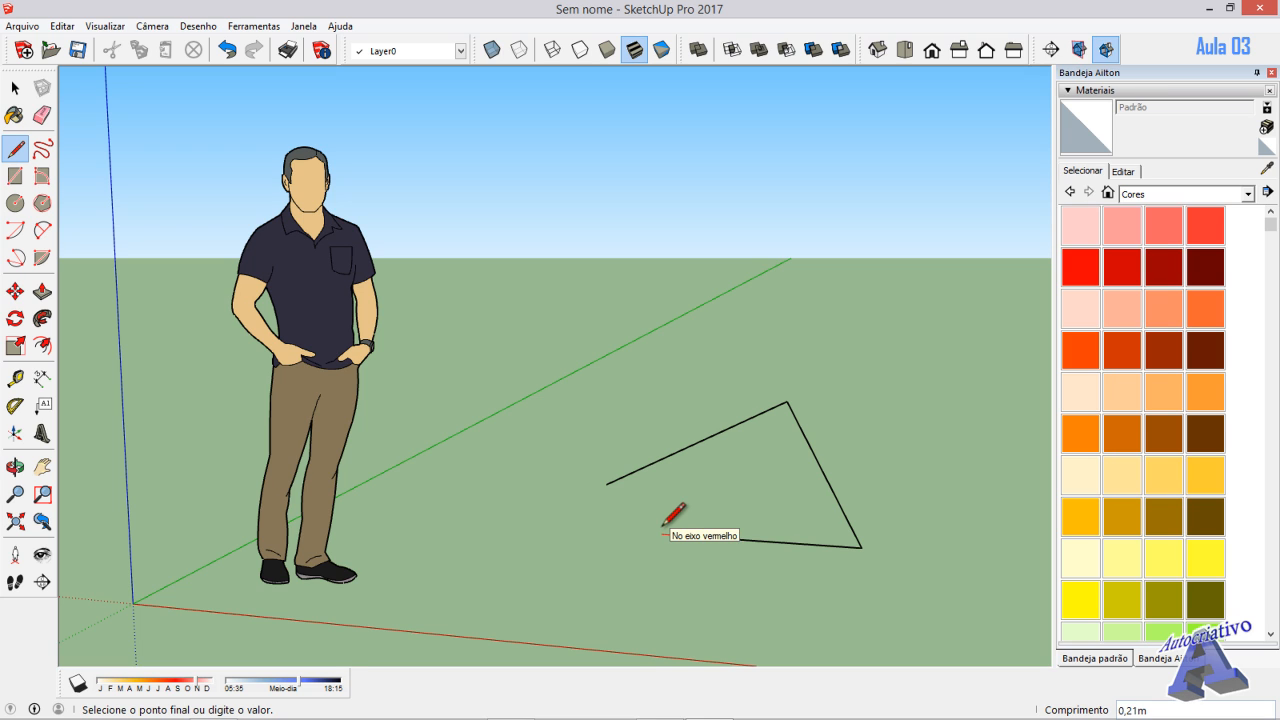
# - Select the three connected lines together and delete them
pyautogui.press('space')
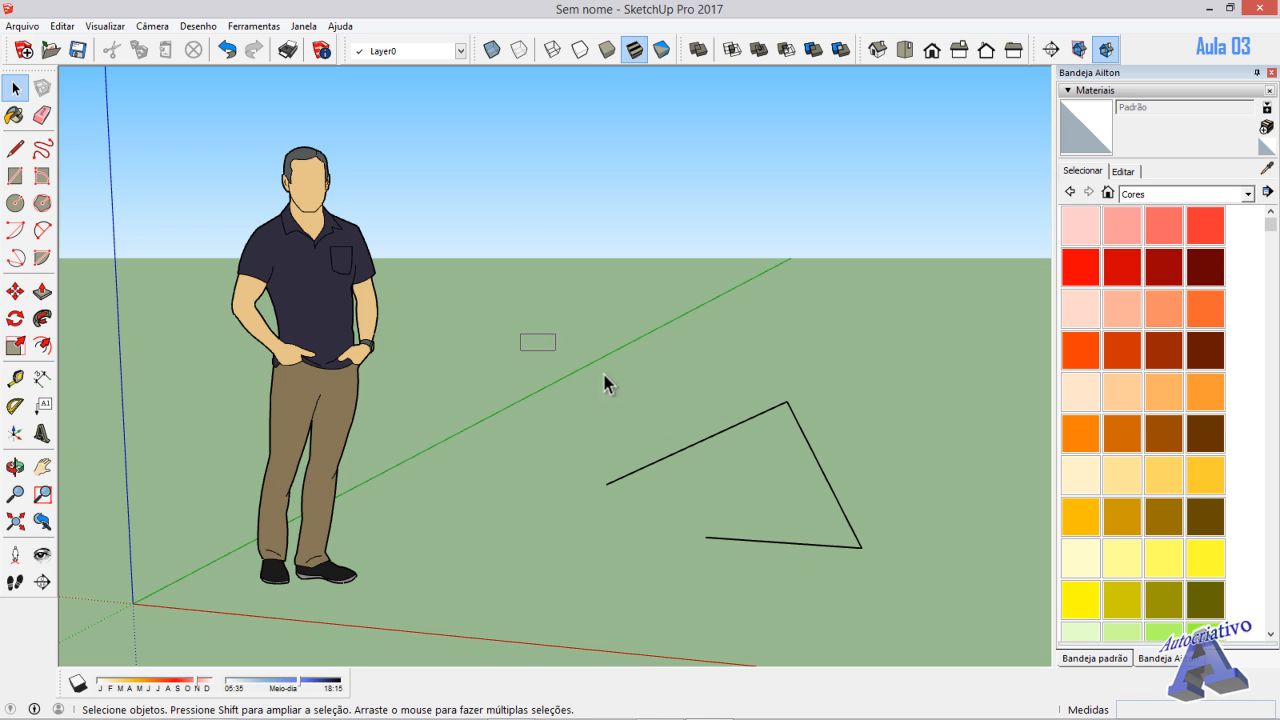
pyautogui.moveTo(604, 375); pyautogui.dragTo(906, 595)
pyautogui.press('Delete')
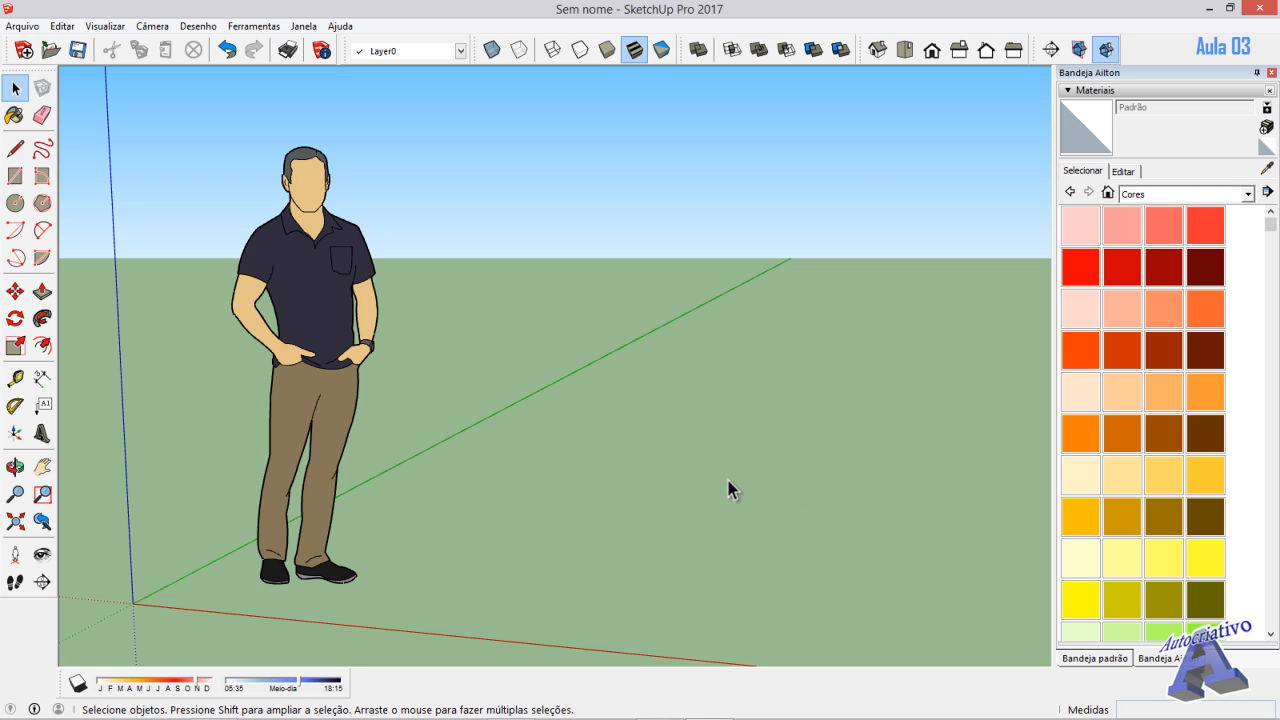
# - Draw a freehand rectangle on the ground beside the human figure
pyautogui.press('r')
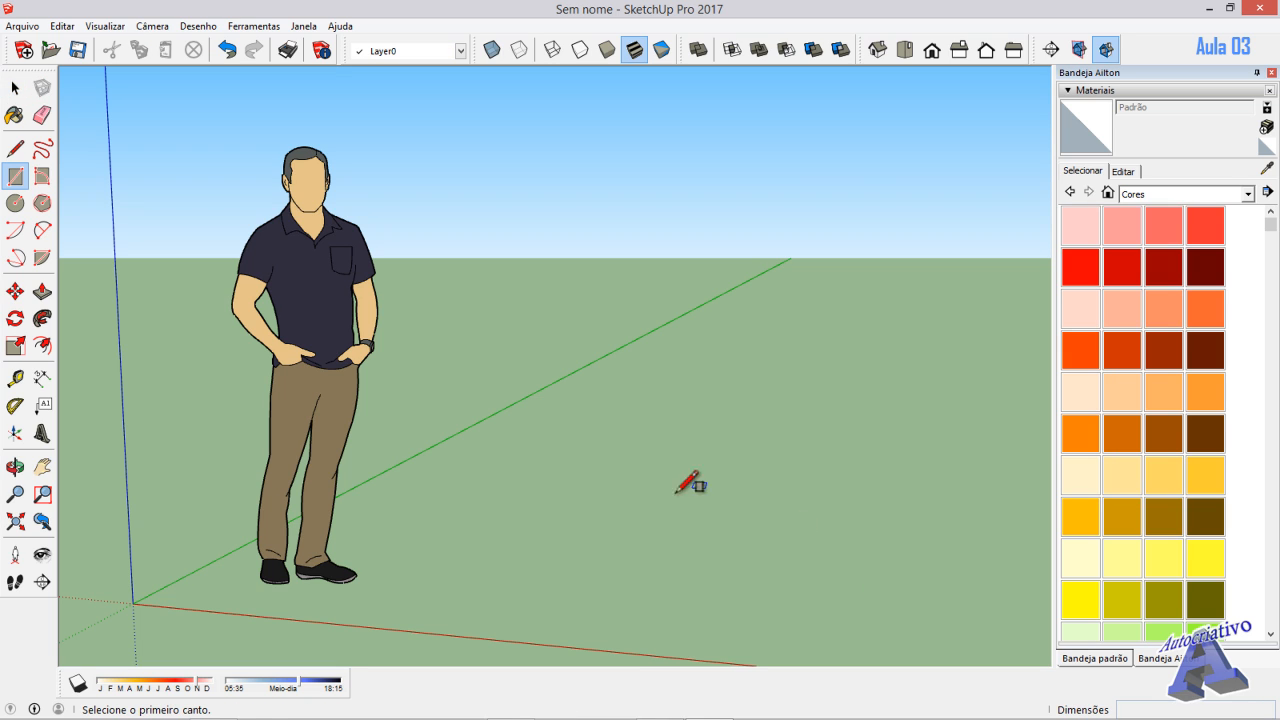
pyautogui.click(612, 505)
pyautogui.moveTo(820, 446); pyautogui.dragTo(626, 459, button='middle')
pyautogui.moveTo(800, 360); pyautogui.dragTo(838, 376, button='middle')
pyautogui.click(836, 378)
# - Select the whole rectangle with its edges and delete it
pyautogui.press('space')
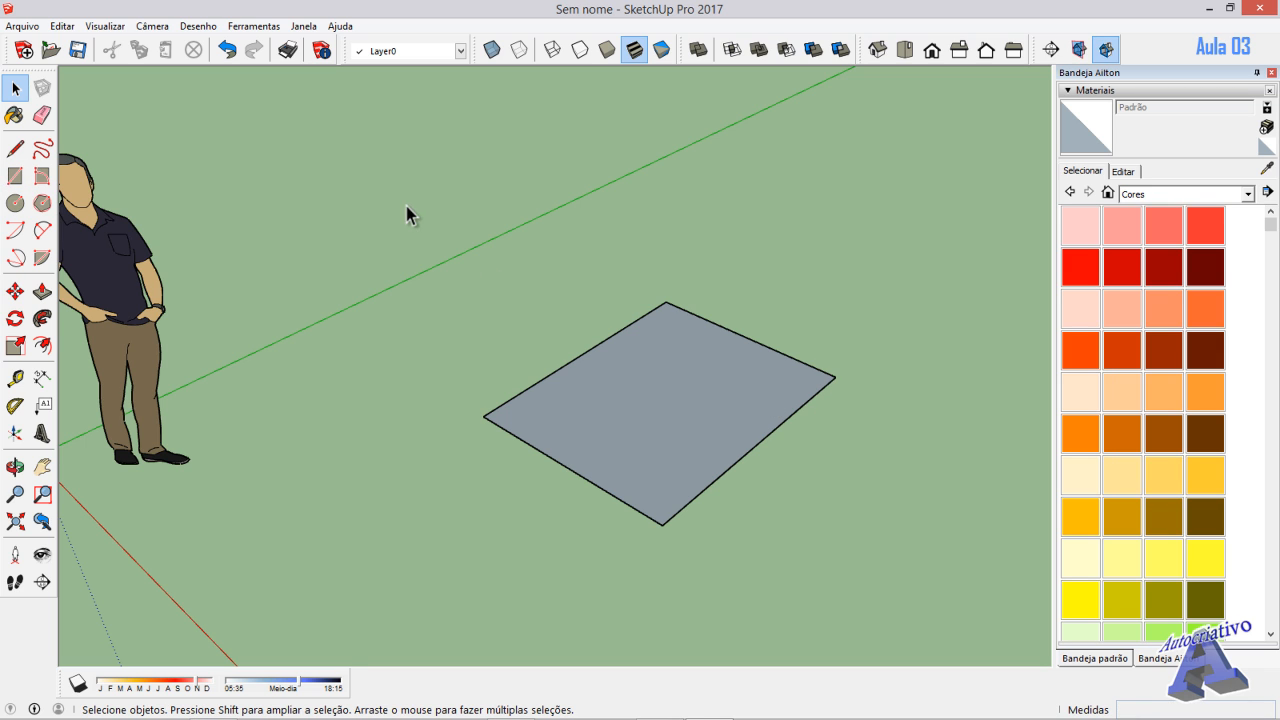
pyautogui.moveTo(392, 177); pyautogui.dragTo(892, 577)
pyautogui.press('Delete')
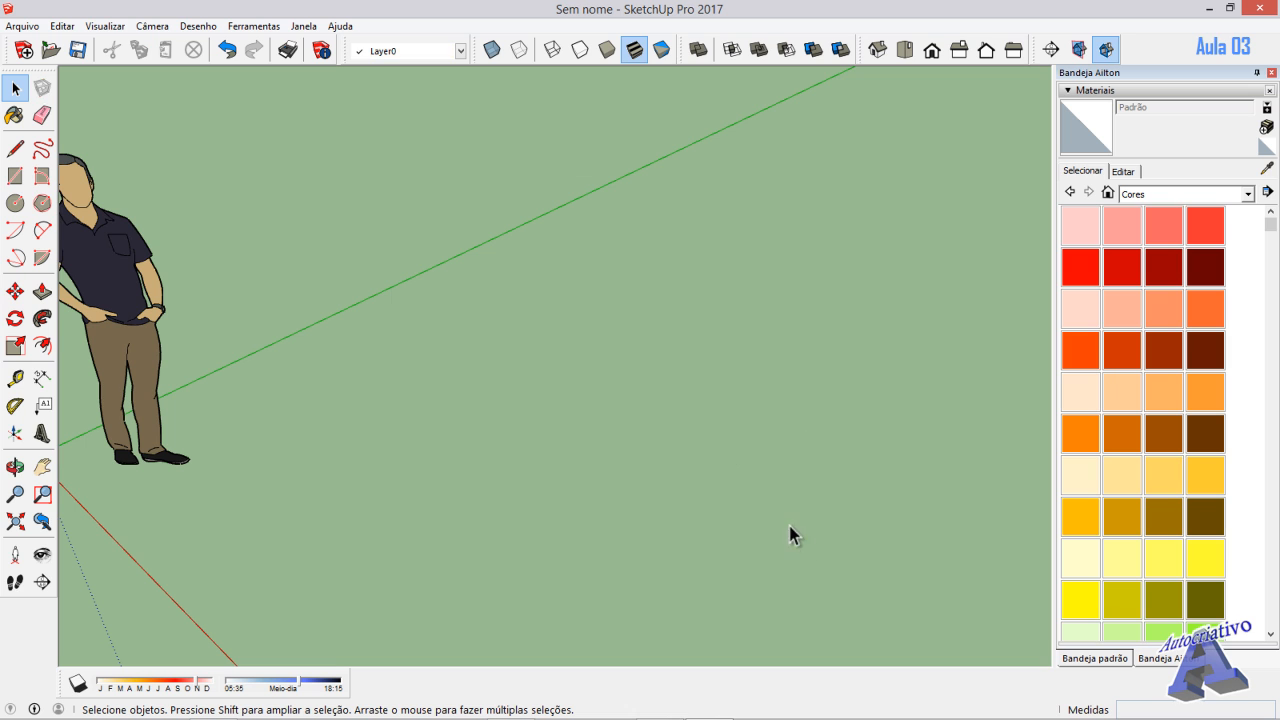
# - Open the SketchUp preferences and browse the functions listed under Atalhos, including the Desenho/Formas commands
pyautogui.click(303, 26)
pyautogui.click(365, 163)
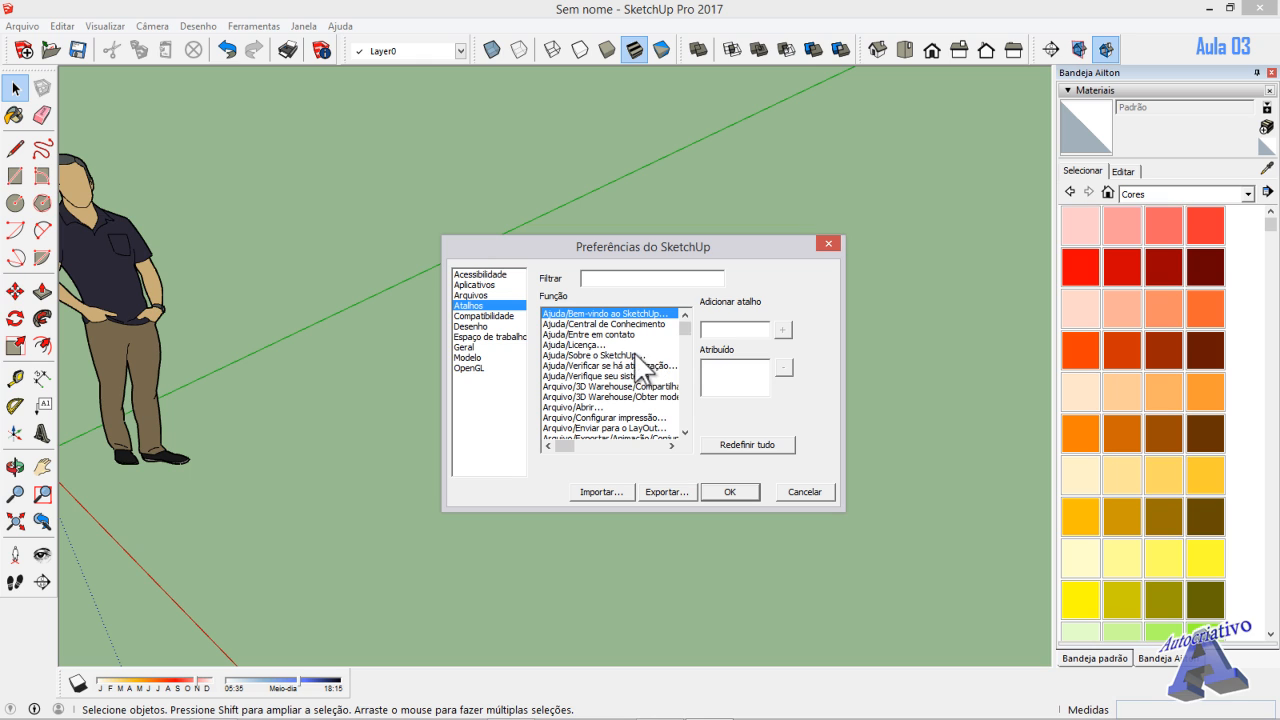
pyautogui.scroll(-5, 681, 323)
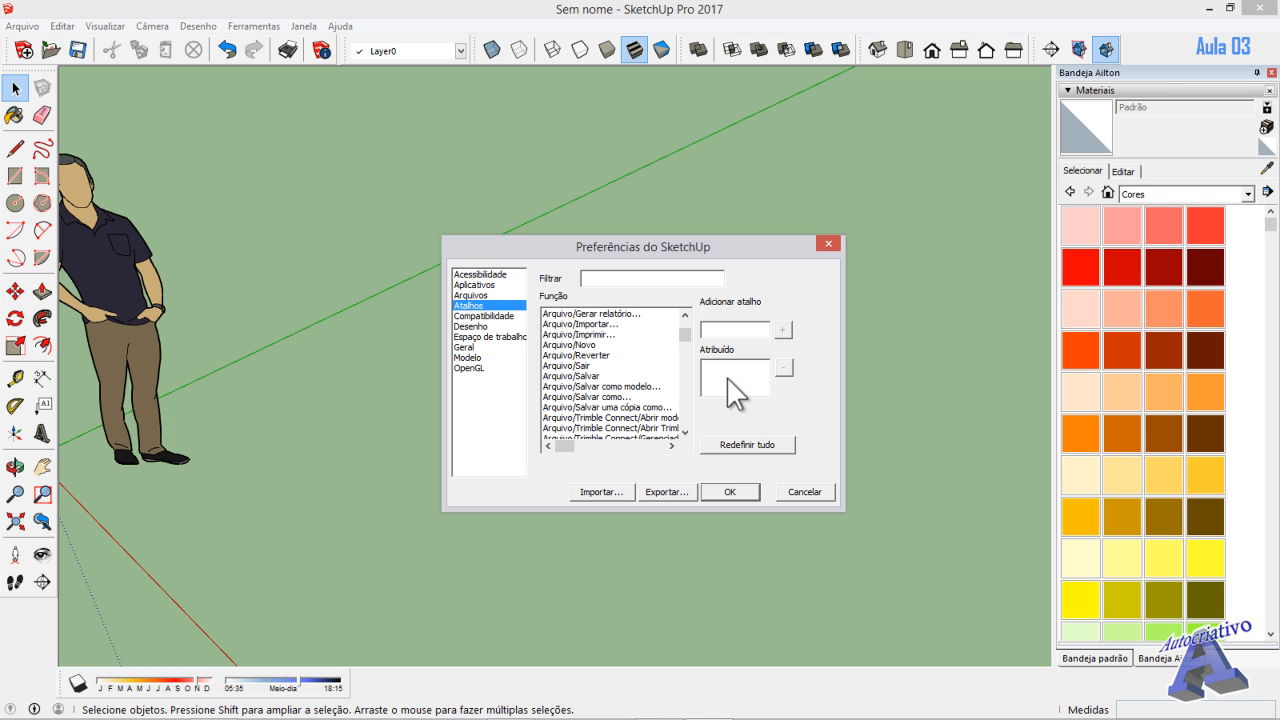
pyautogui.moveTo(685, 334); pyautogui.dragTo(686, 350)
pyautogui.click(634, 367)
pyautogui.click(624, 379)
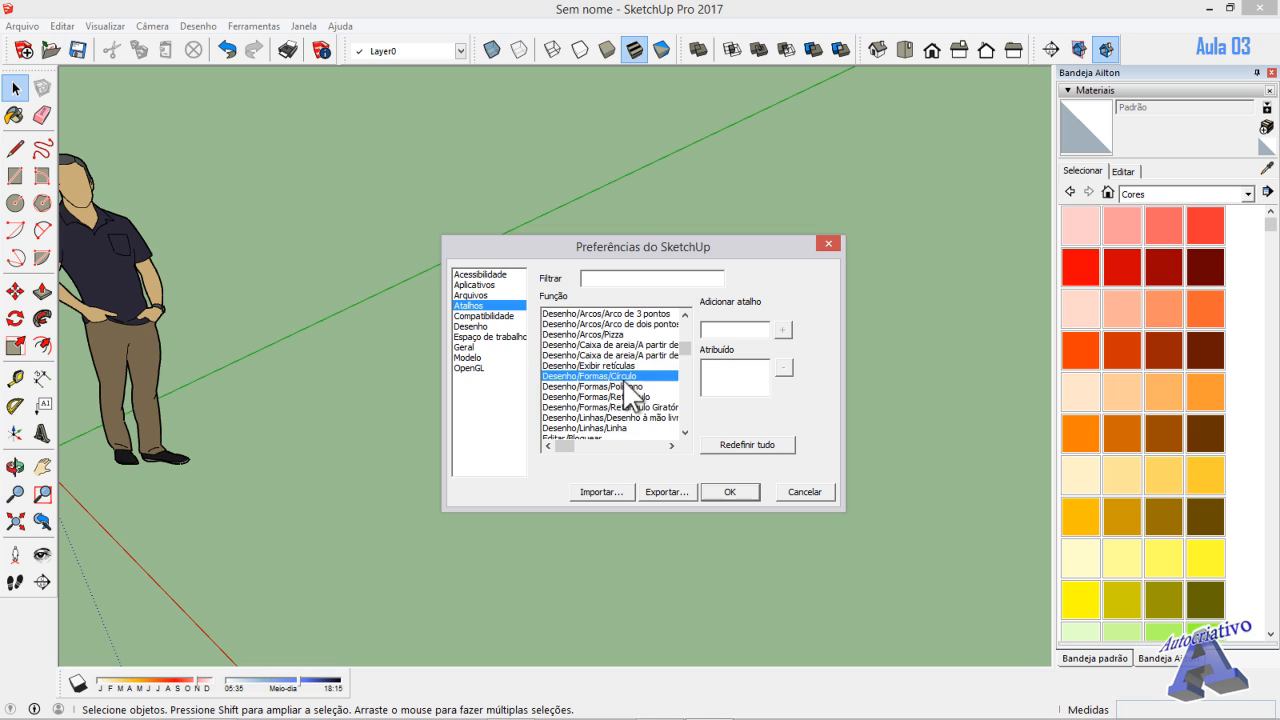
pyautogui.click(615, 407)
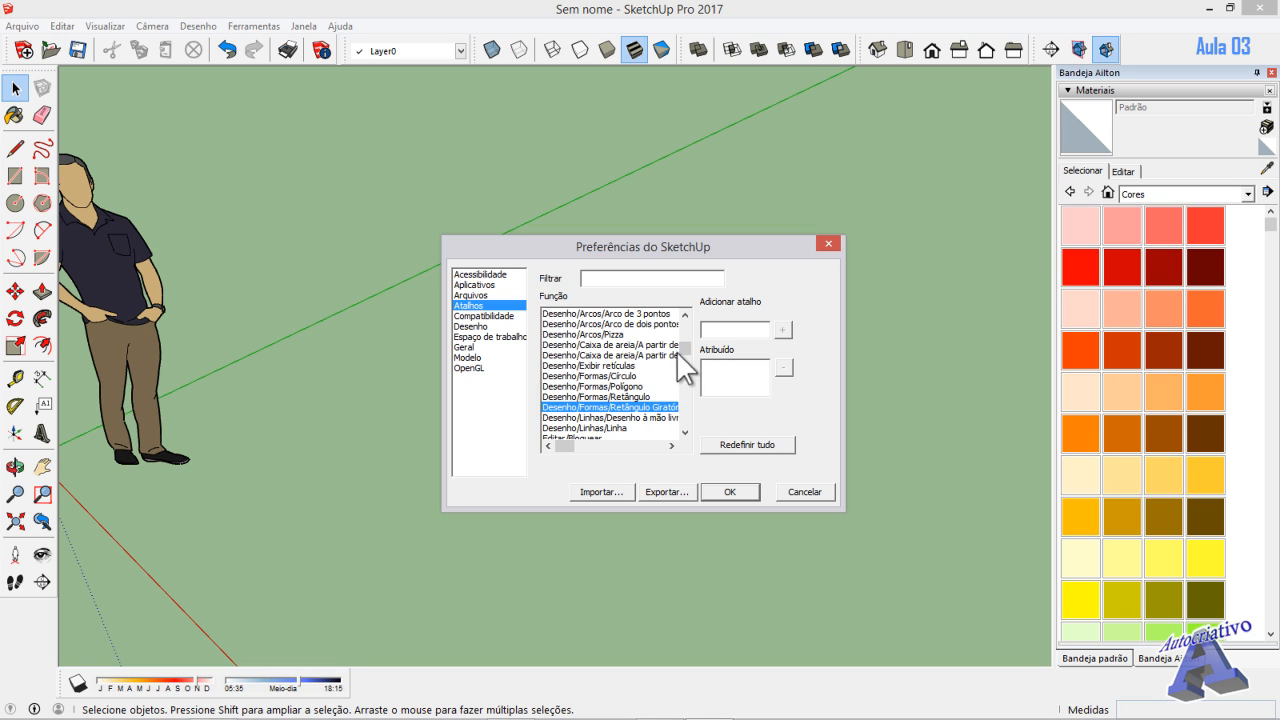
pyautogui.moveTo(686, 352); pyautogui.dragTo(686, 334)
pyautogui.click(597, 313)
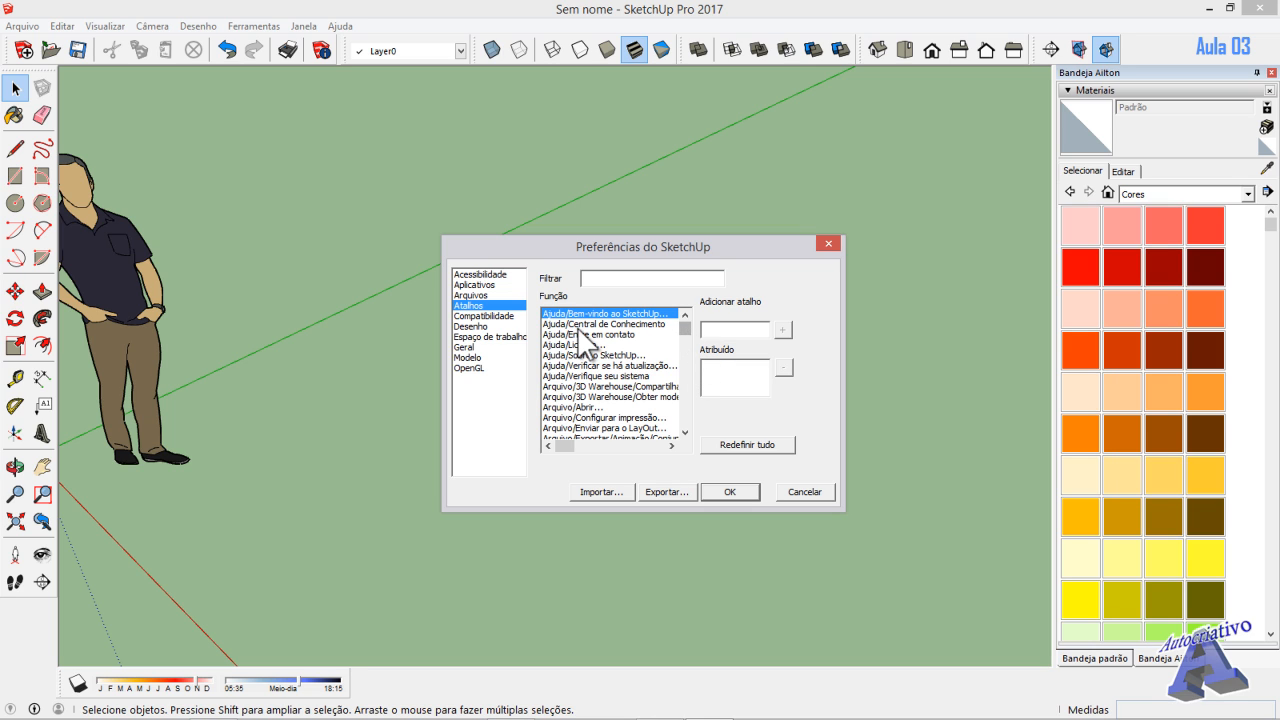
pyautogui.moveTo(580, 336)
pyautogui.mouseDown()
pyautogui.moveTo(580, 415)
pyautogui.moveTo(586, 344)
pyautogui.moveTo(604, 386)
pyautogui.mouseUp()
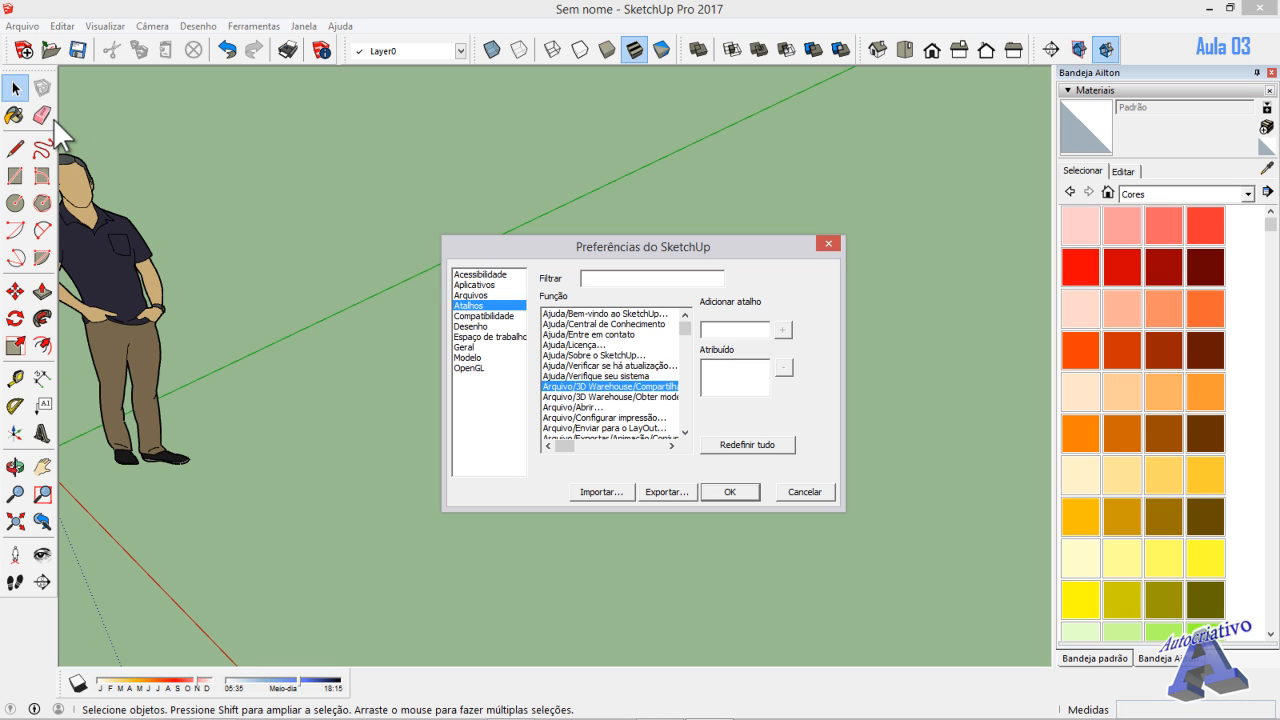
# - Look up the shortcut assigned to Ferramentas/Borracha by filtering the functions with "borra", and clear the filter
pyautogui.click(605, 280)
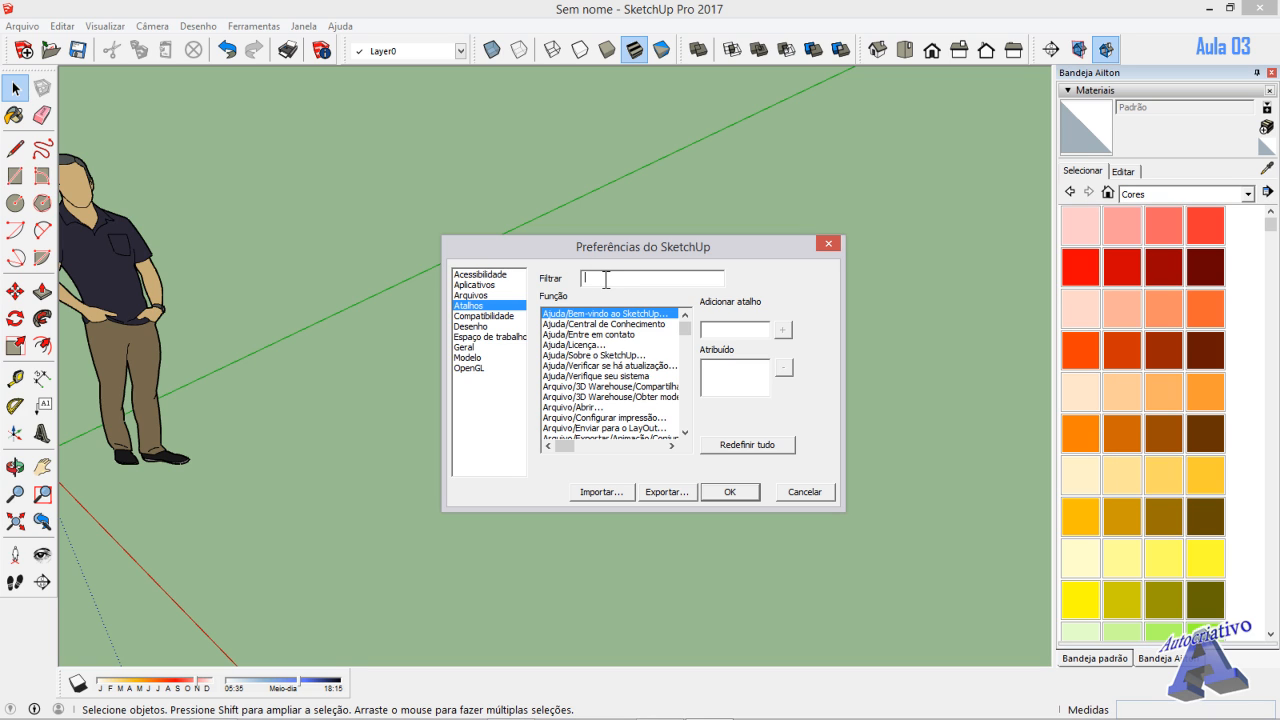
pyautogui.write('bo')
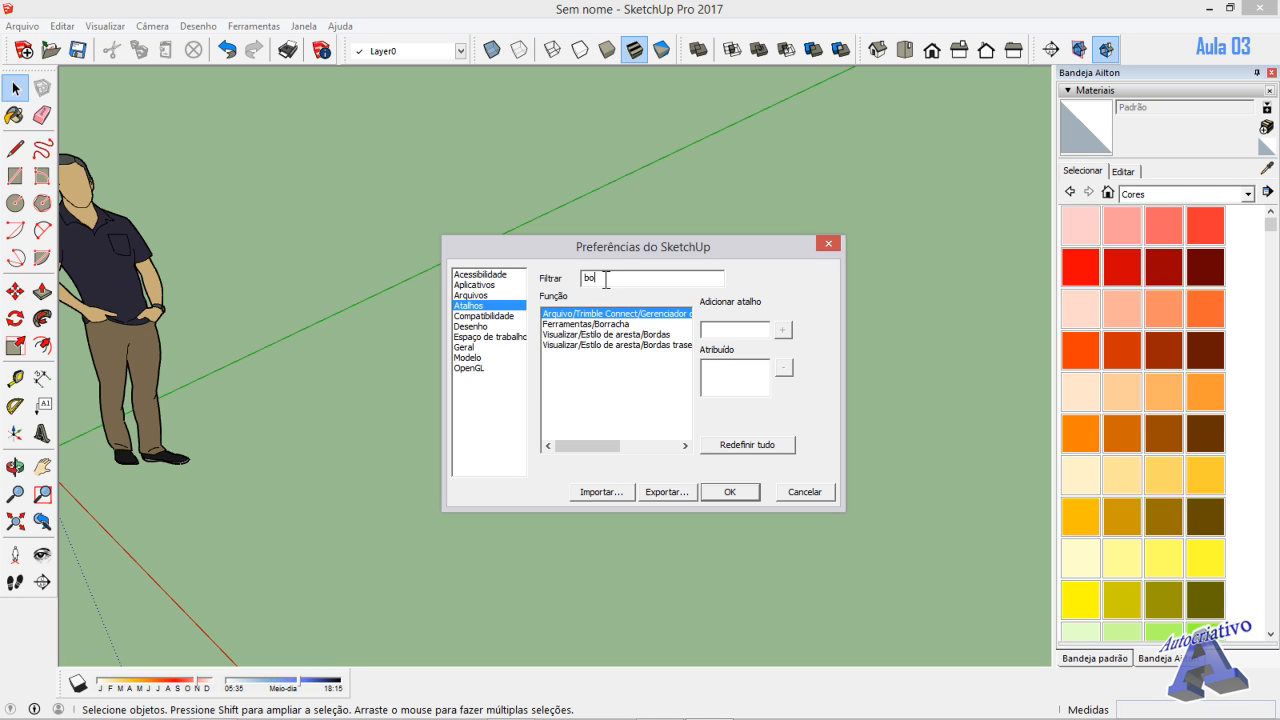
pyautogui.write('rra')
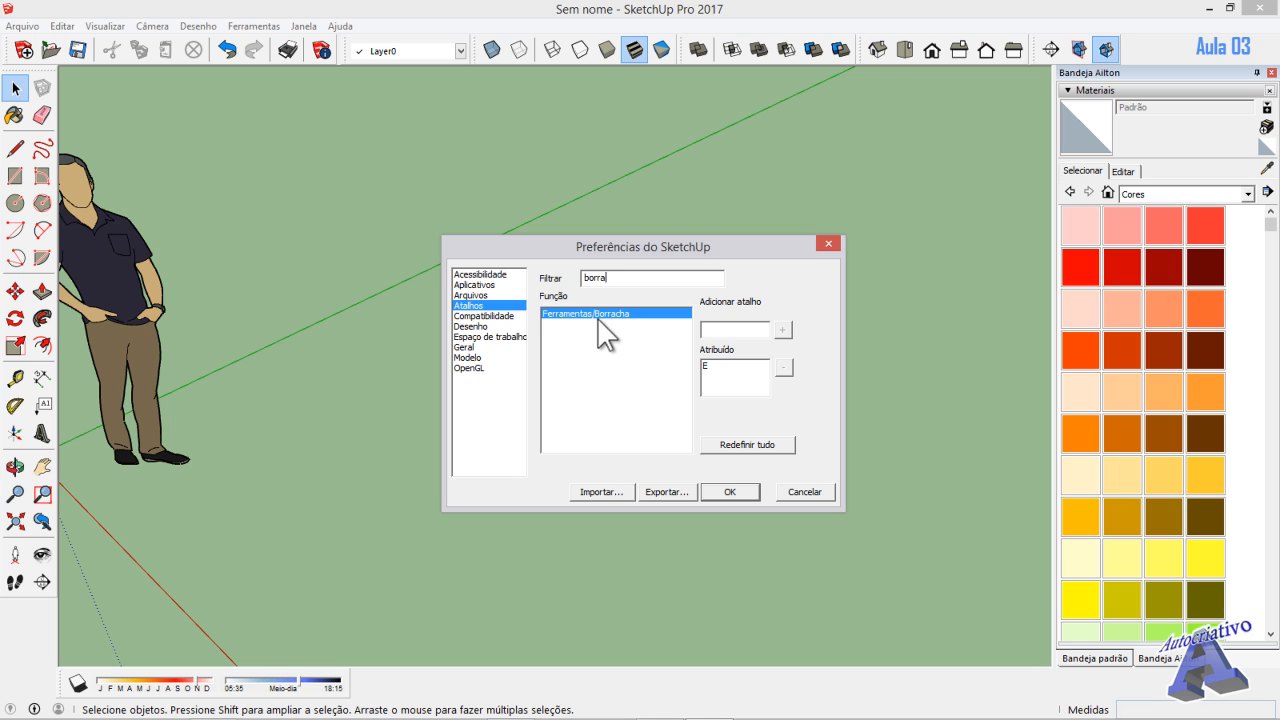
pyautogui.click(708, 367)
pyautogui.moveTo(617, 278); pyautogui.dragTo(580, 281)
pyautogui.press('BackSpace')
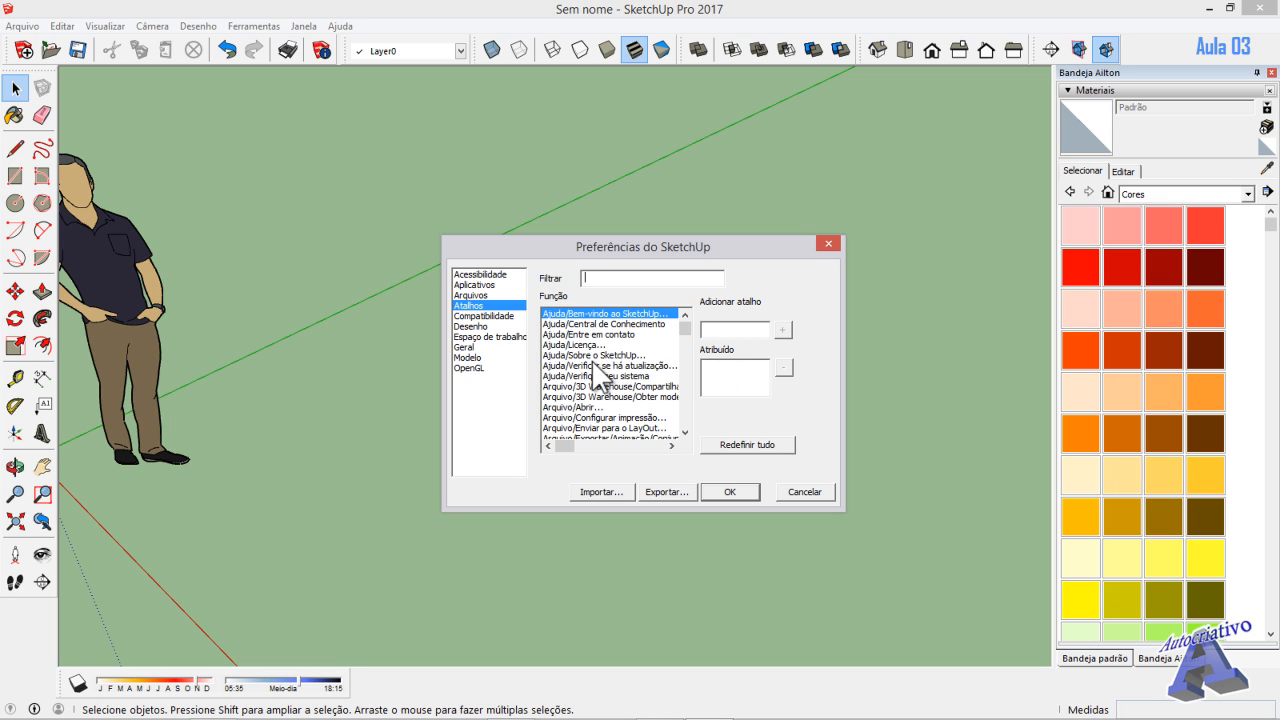
# - Review the Compatibilidade, Desenho, Espaço de trabalho, Geral, Modelo and OpenGL preferences and close the dialog without saving
pyautogui.click(501, 316)
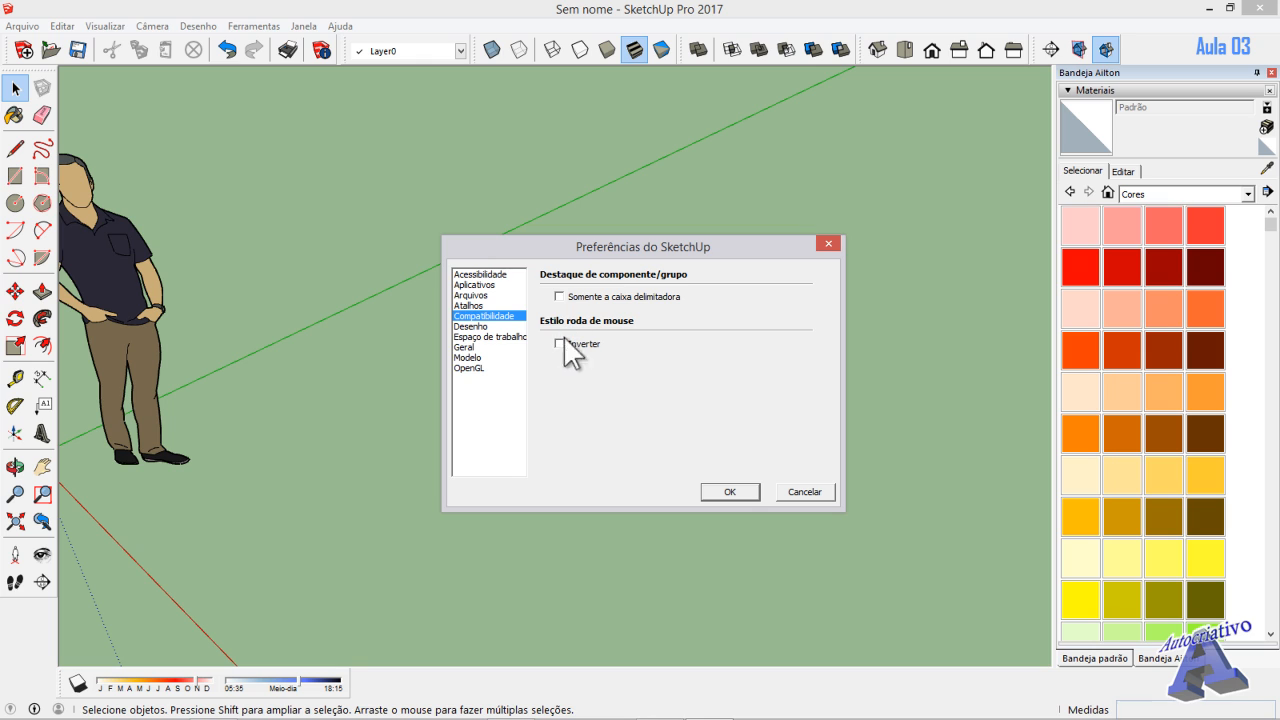
pyautogui.click(476, 326)
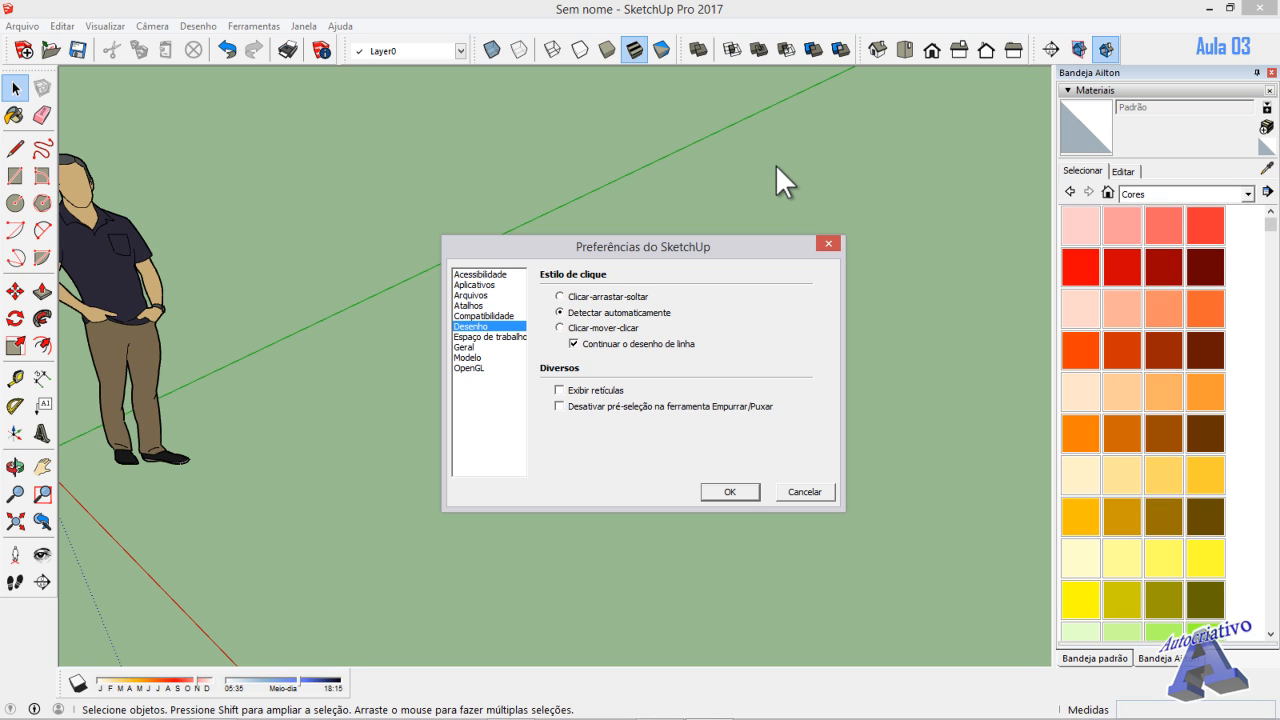
pyautogui.click(490, 338)
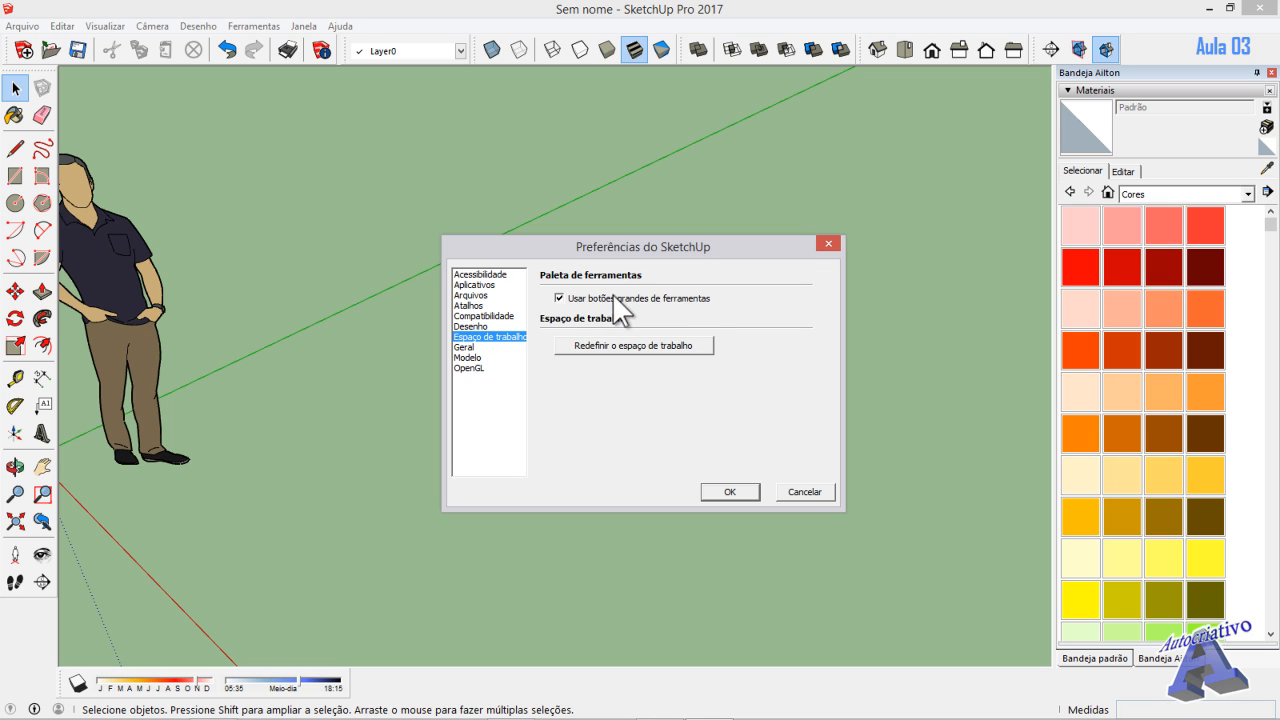
pyautogui.click(467, 348)
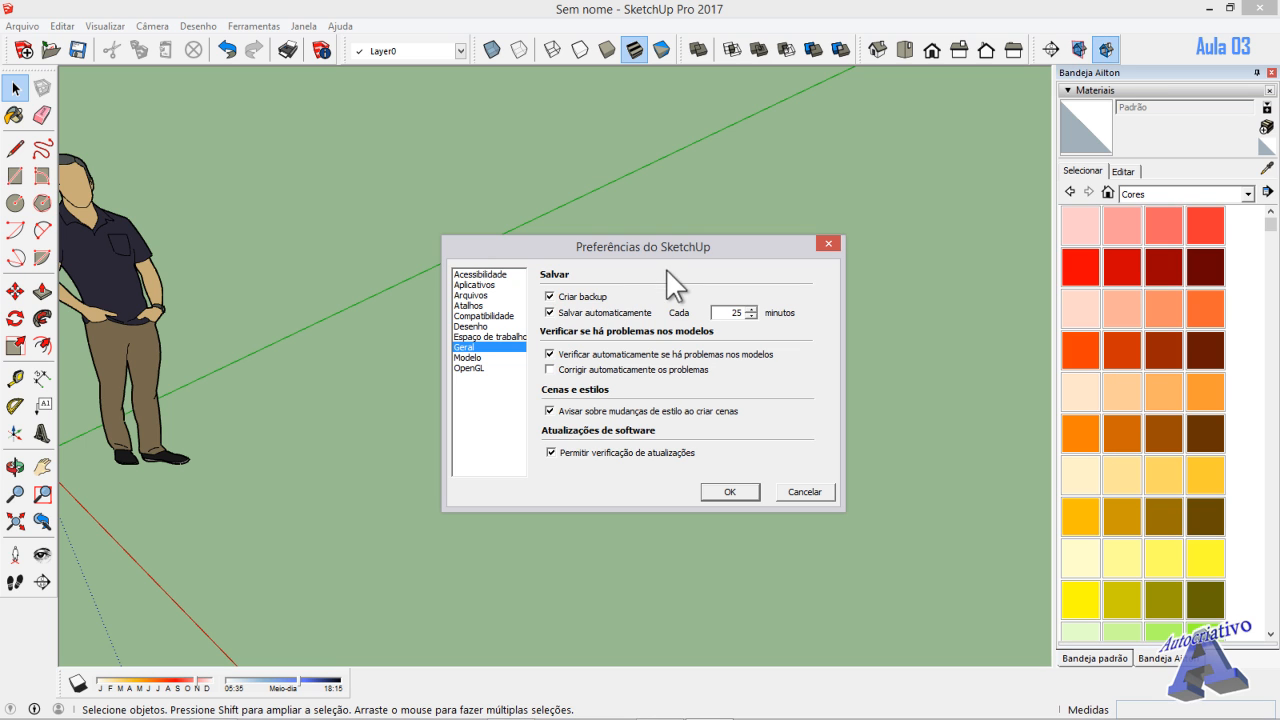
pyautogui.moveTo(660, 249); pyautogui.dragTo(406, 170)
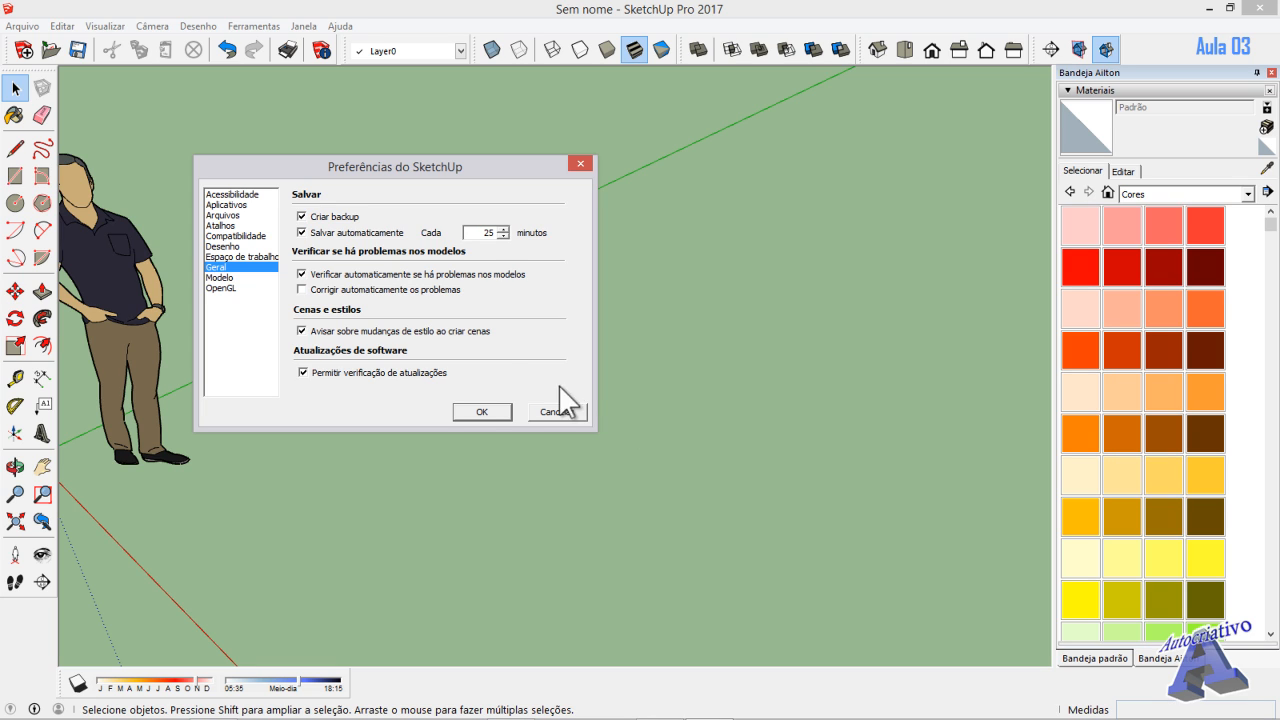
pyautogui.moveTo(388, 172); pyautogui.dragTo(664, 312)
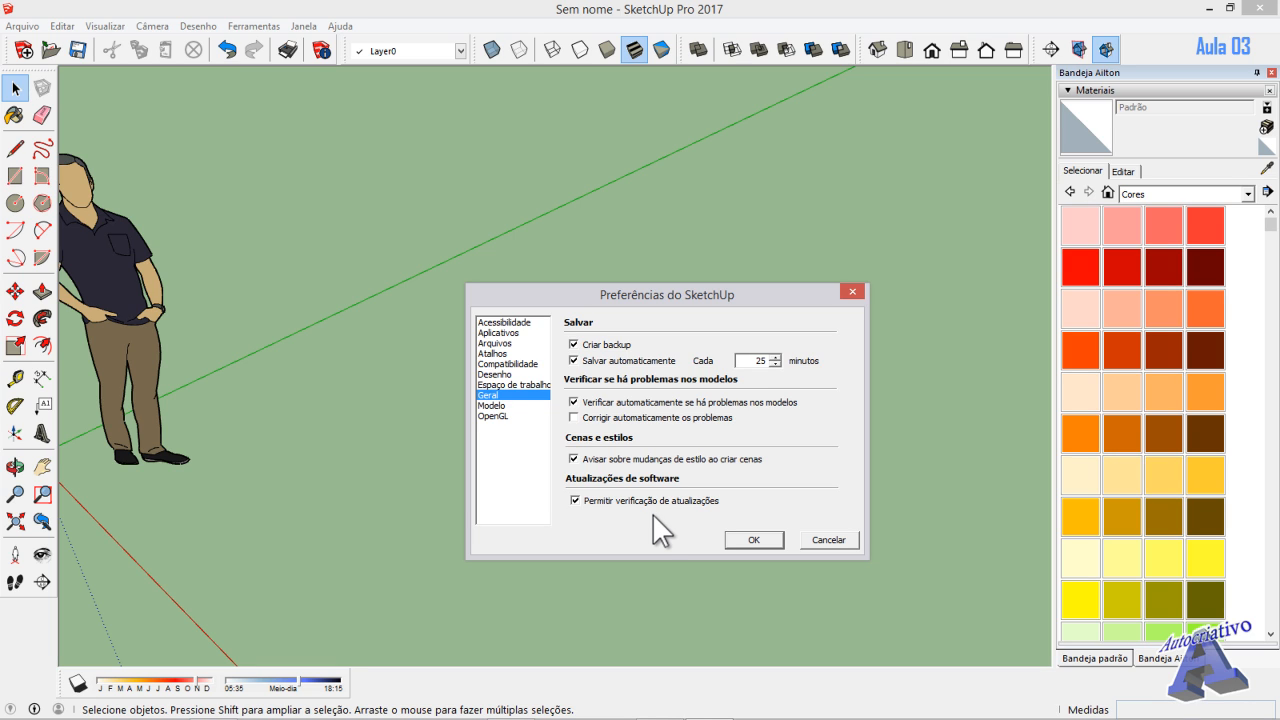
pyautogui.click(494, 405)
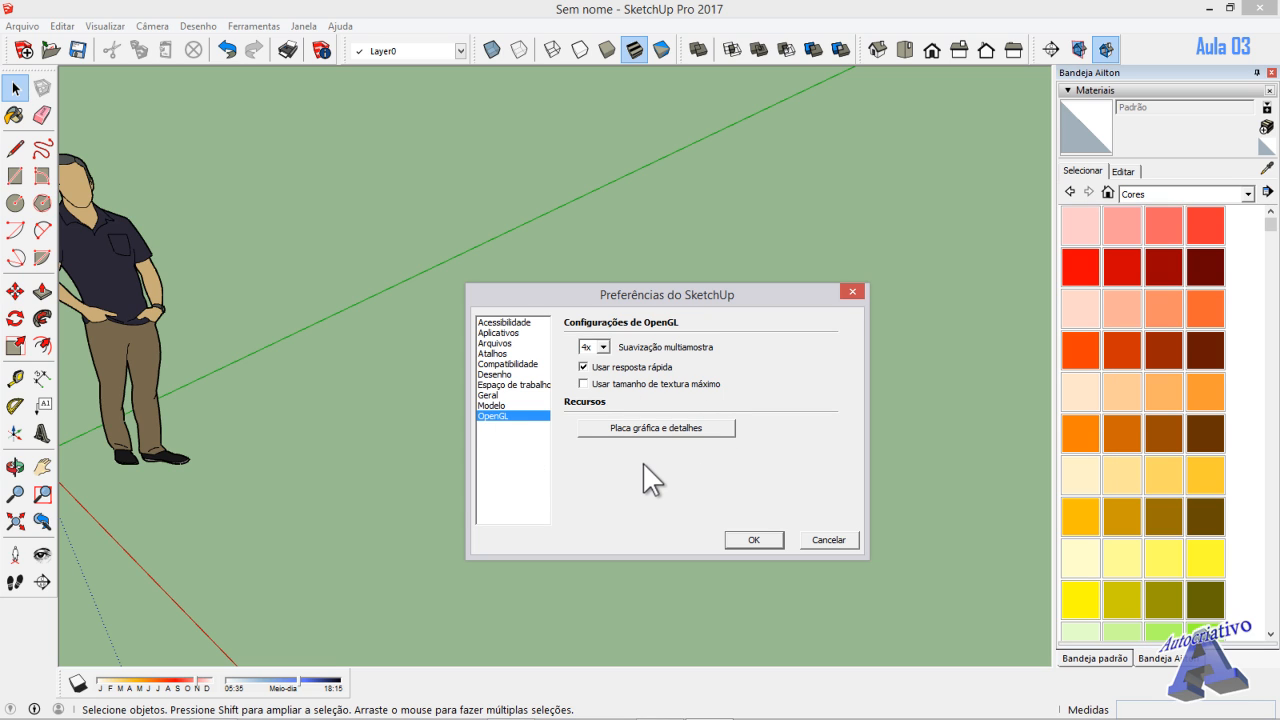
pyautogui.click(499, 405)
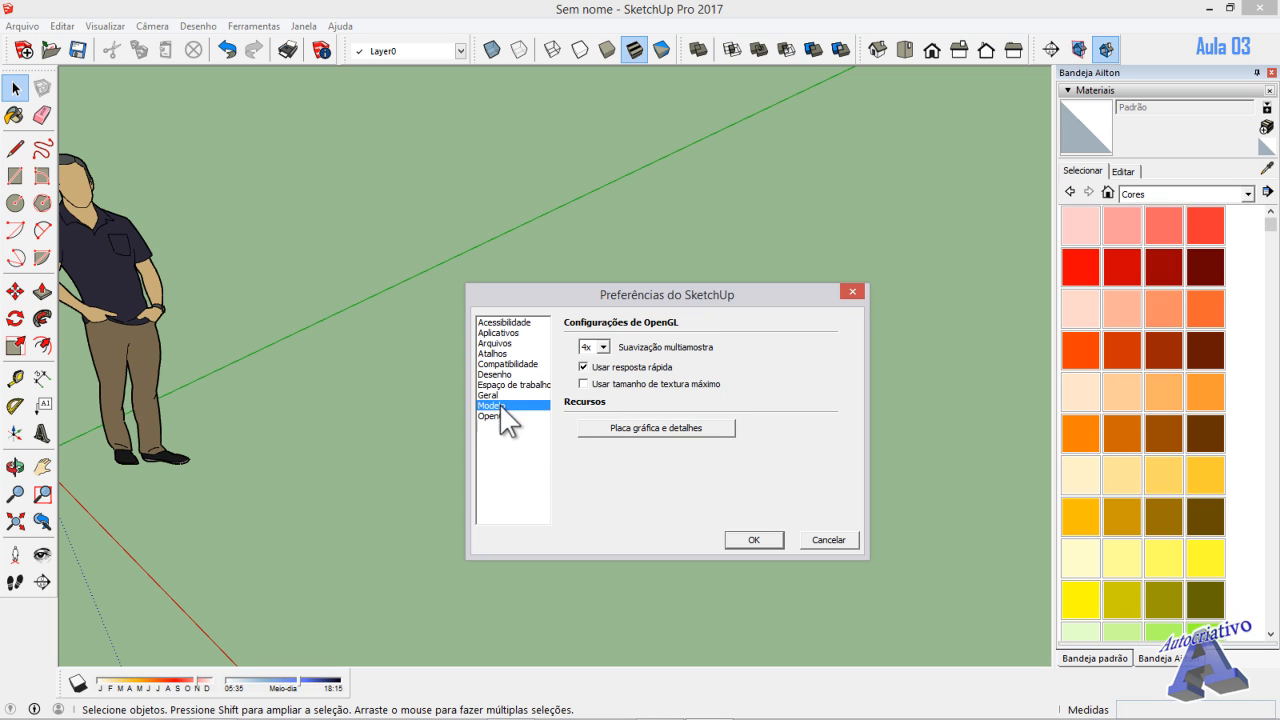
pyautogui.click(829, 540)
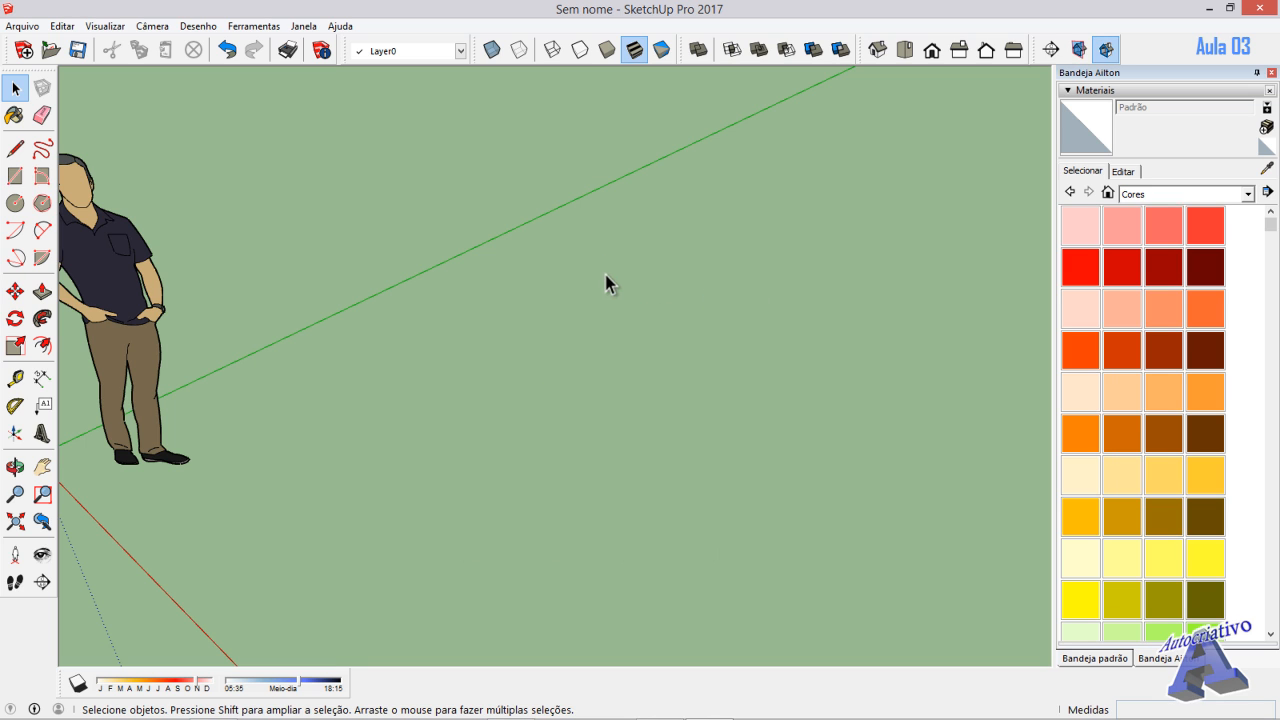
# - Open the Bem-vindo ao SketchUp window, examine the available model templates under Modelo, and close it
pyautogui.click(340, 26)
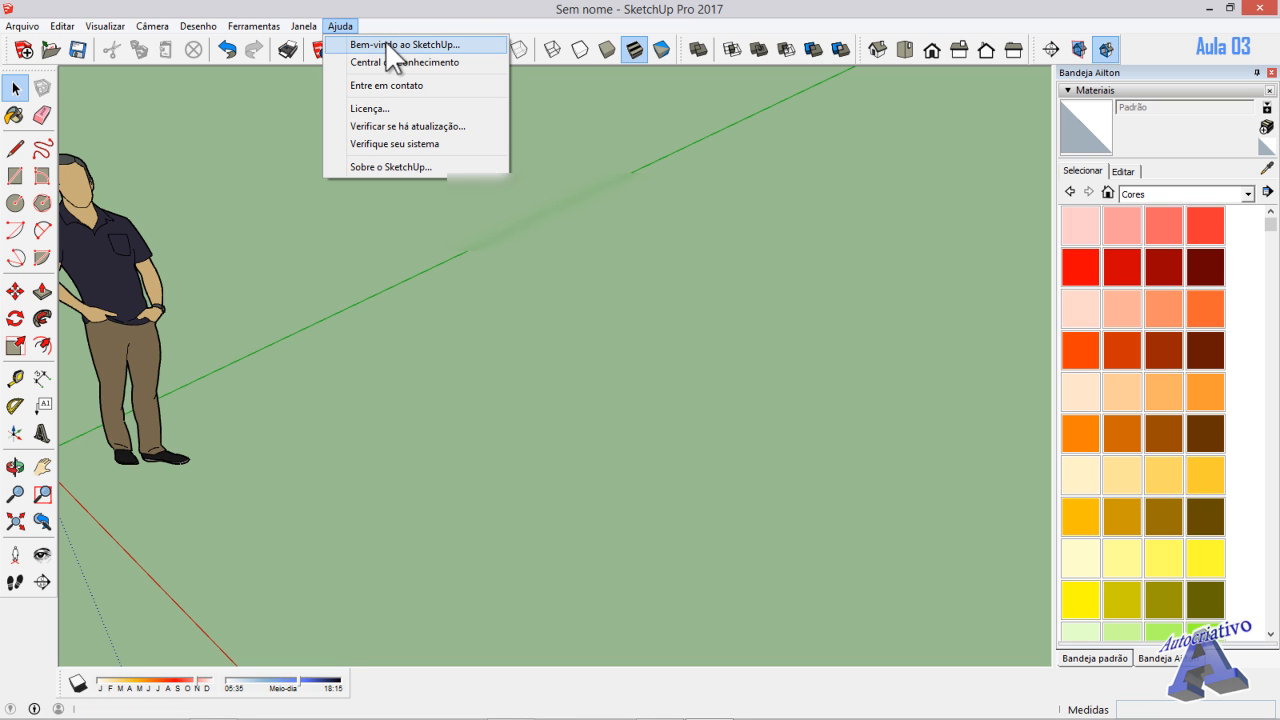
pyautogui.click(420, 45)
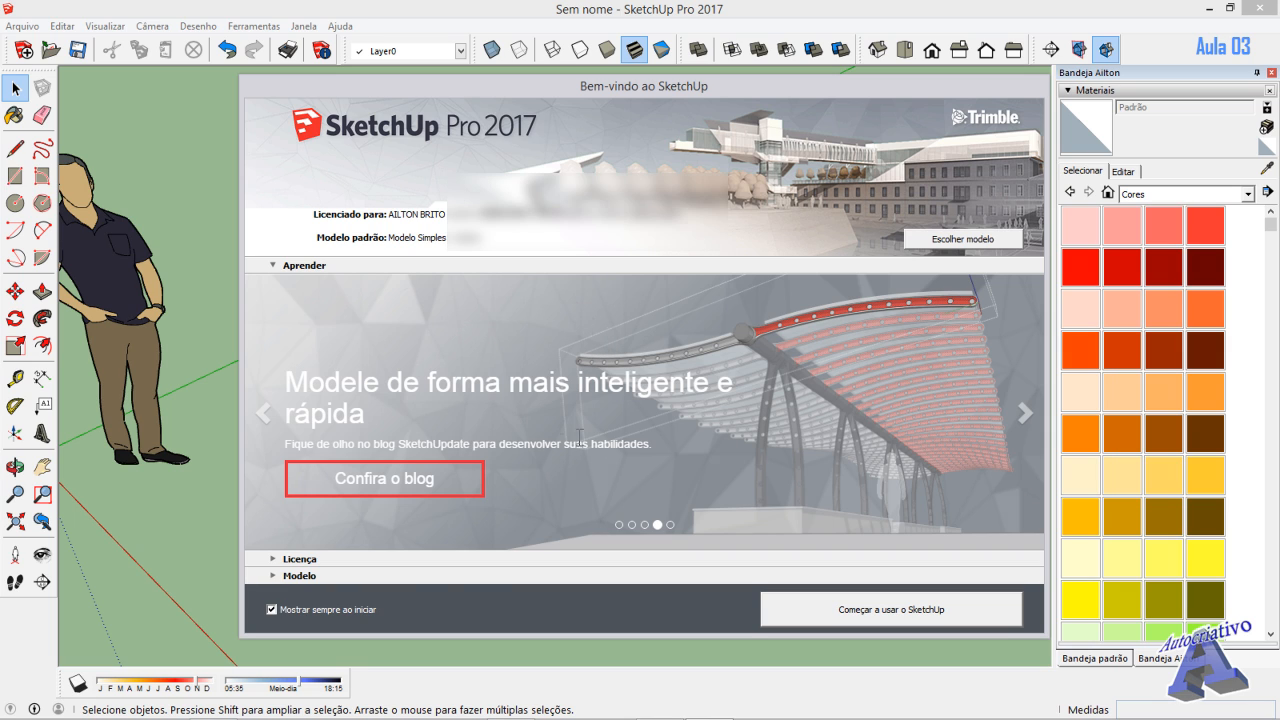
pyautogui.click(283, 576)
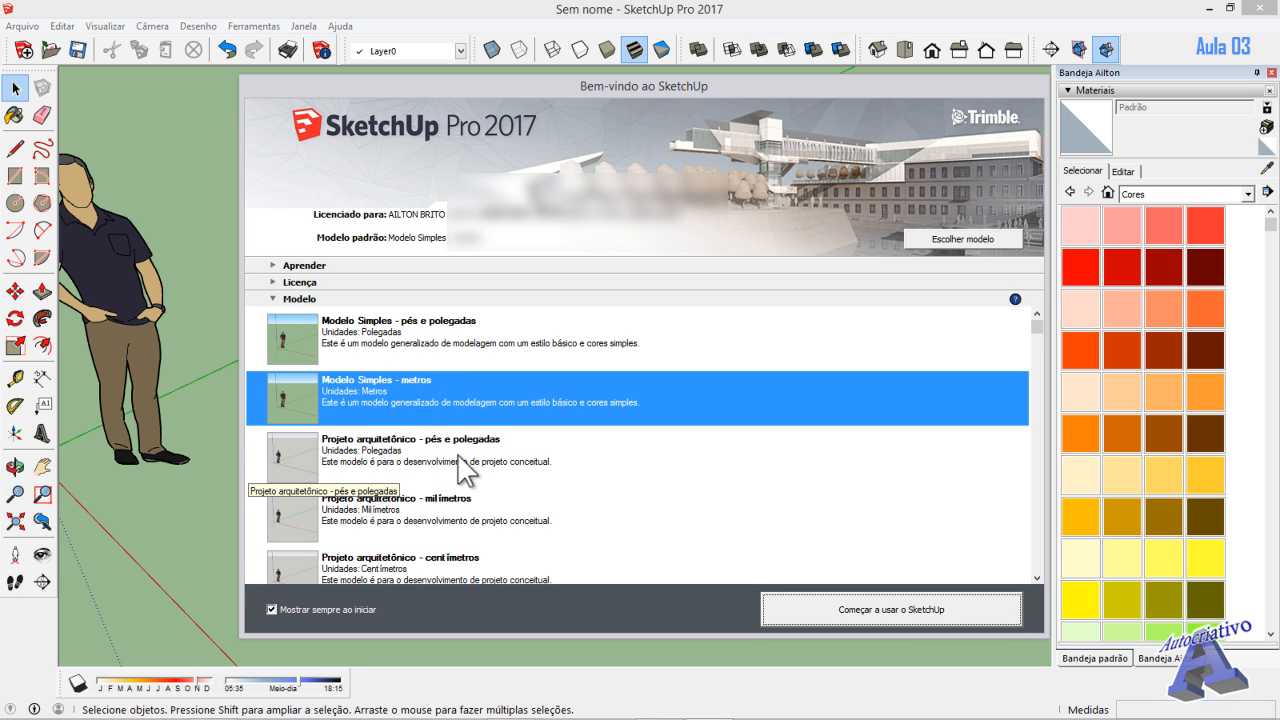
pyautogui.click(898, 611)
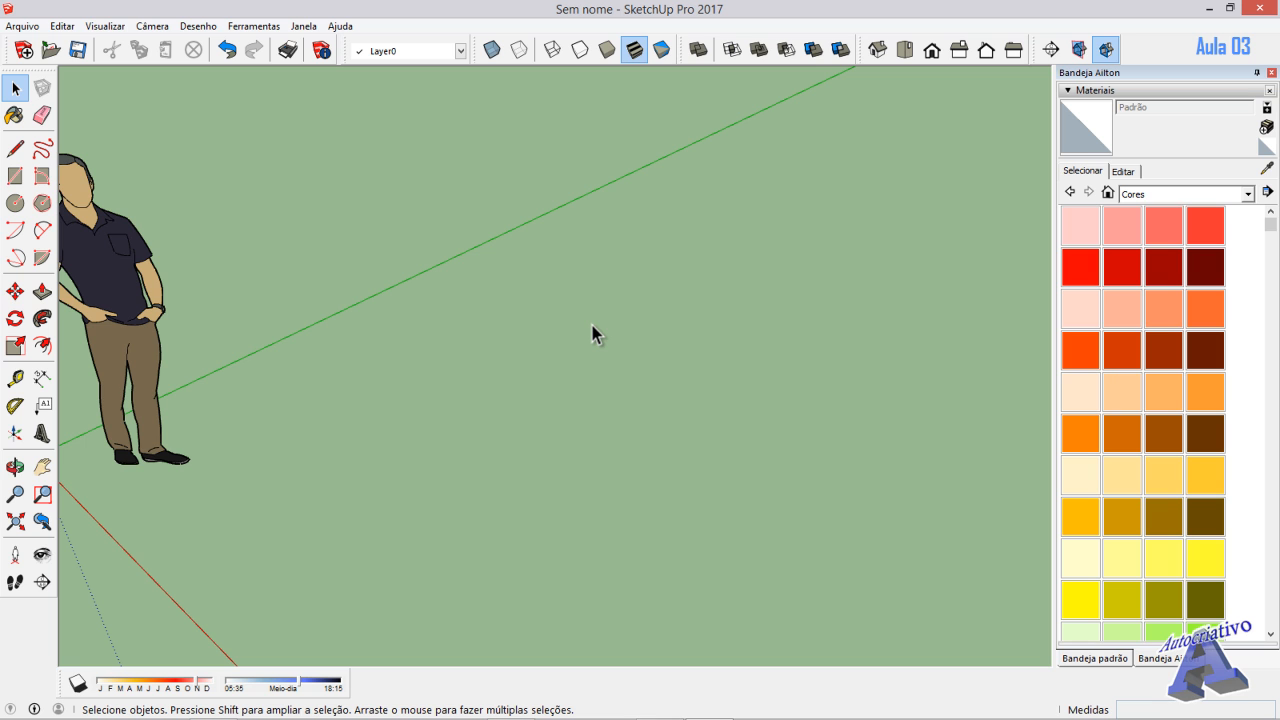
# - Draw three connected 2 m lines on the ground beside the human figure, following the green, red and green axes
pyautogui.moveTo(592, 325); pyautogui.dragTo(643, 280, button='middle')
pyautogui.moveTo(591, 409); pyautogui.dragTo(577, 432, button='middle')
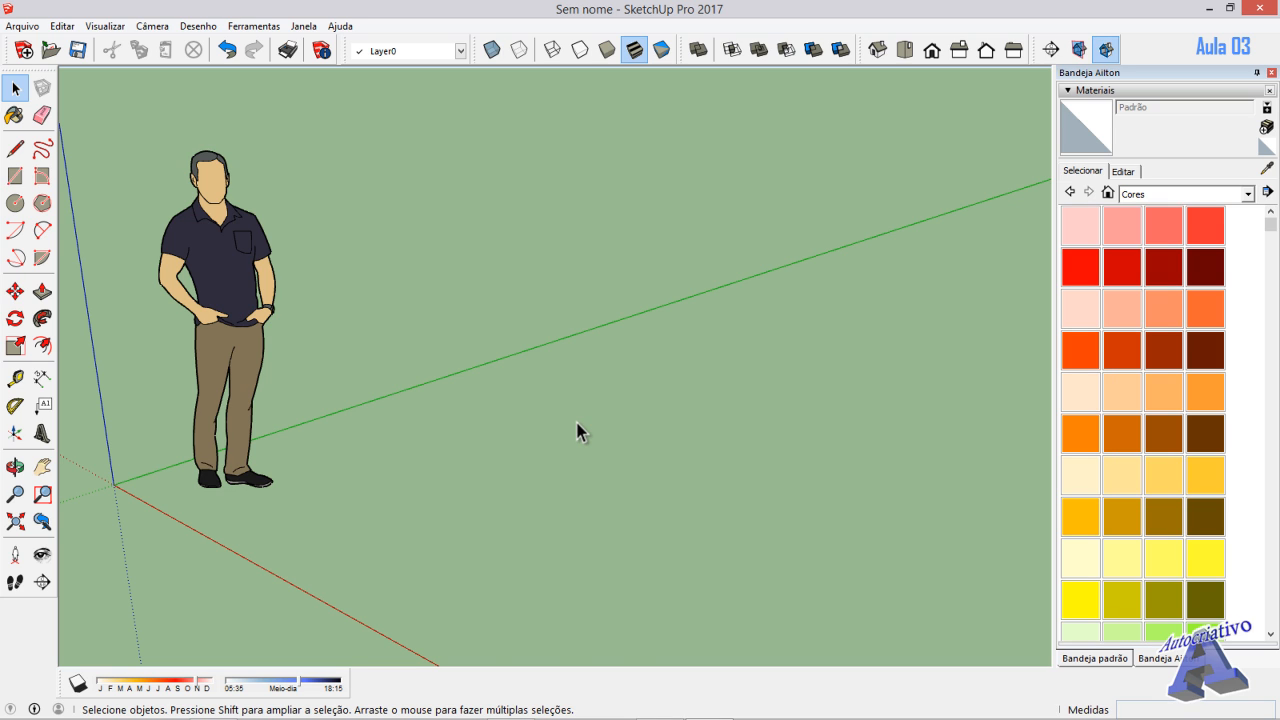
pyautogui.scroll(-2, 577, 424)
pyautogui.keyDown('shift'); pyautogui.moveTo(612, 442); pyautogui.dragTo(732, 489, button='middle'); pyautogui.keyUp('shift')
pyautogui.scroll(2, 474, 413)
pyautogui.scroll(-2, 480, 431)
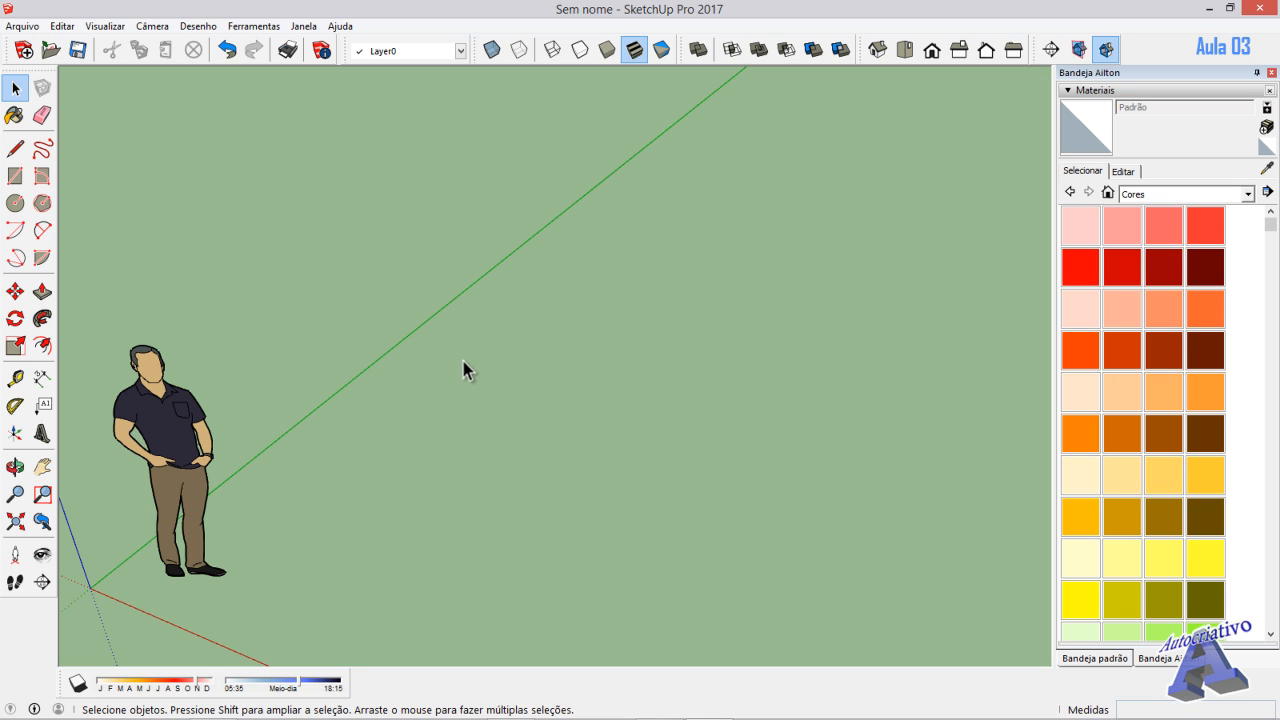
pyautogui.press('l')
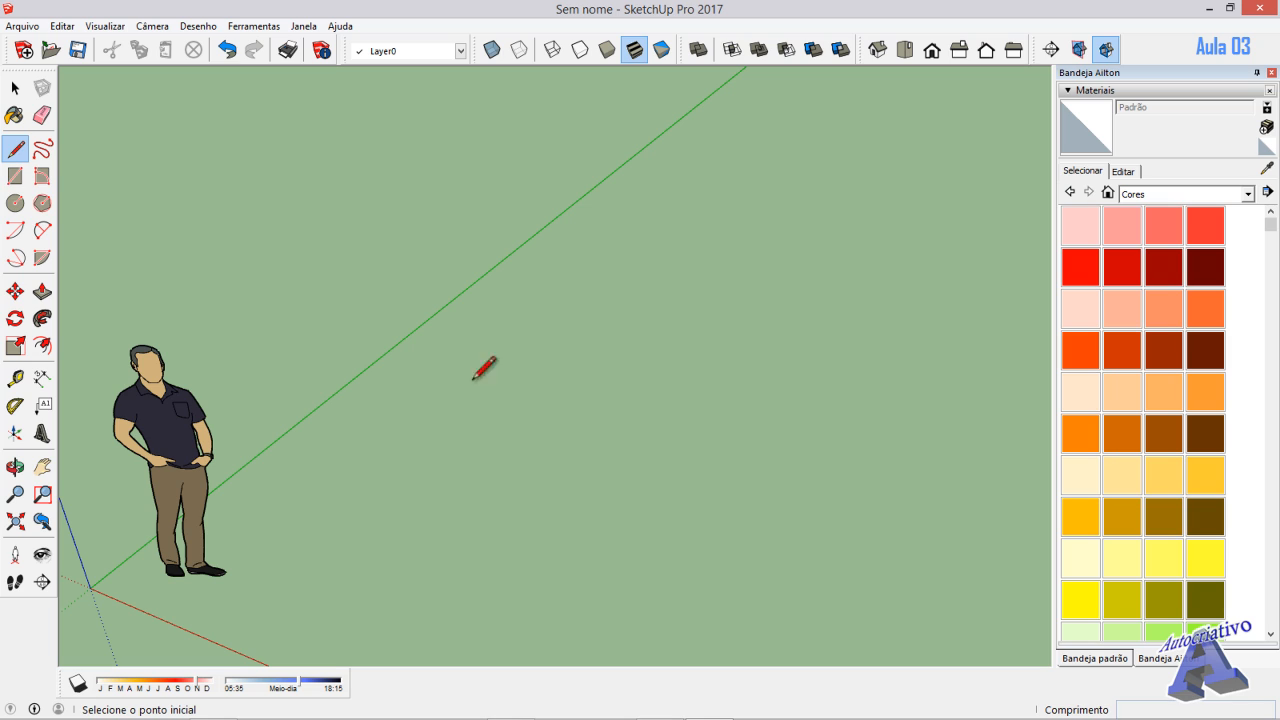
pyautogui.click(475, 431)
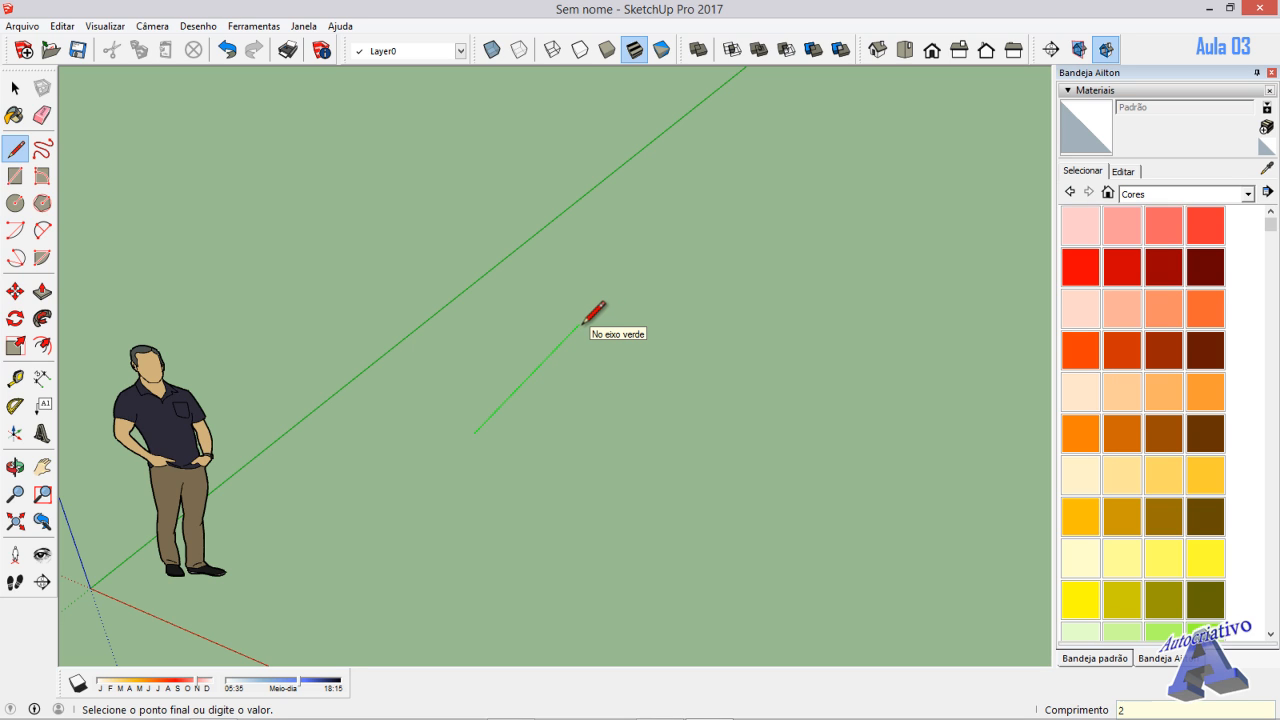
pyautogui.press('Return')
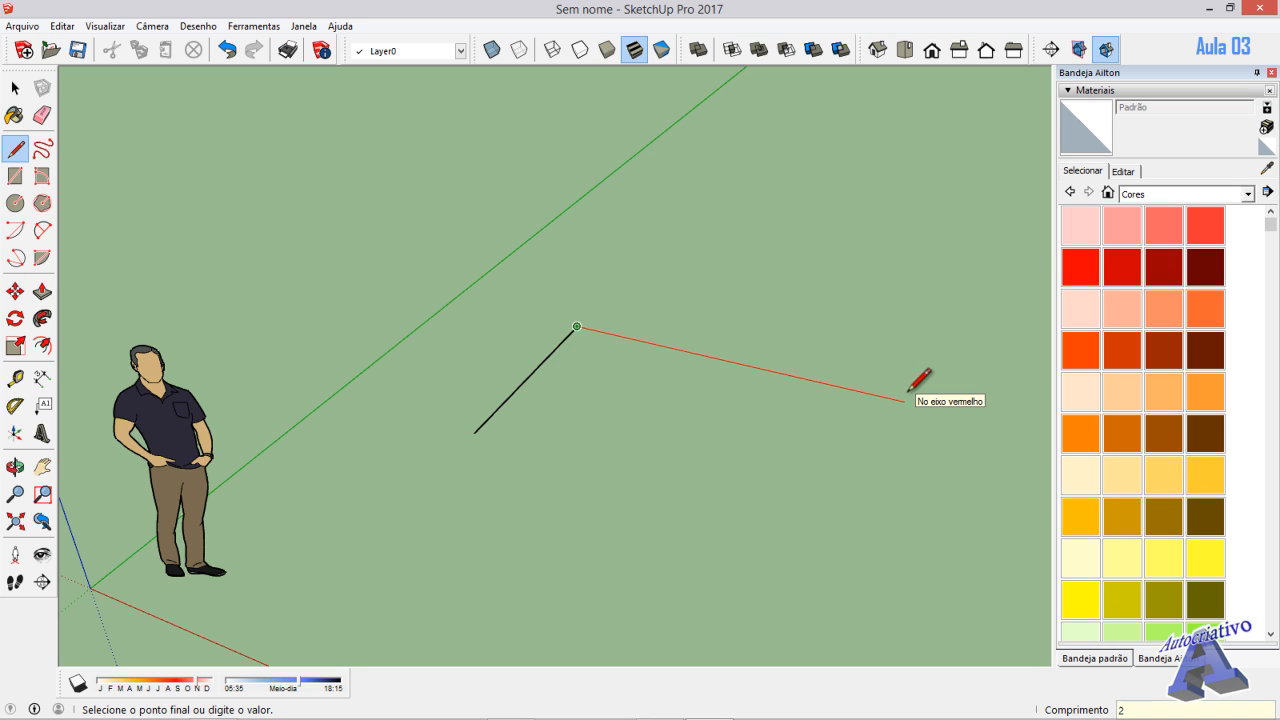
pyautogui.press('Return')
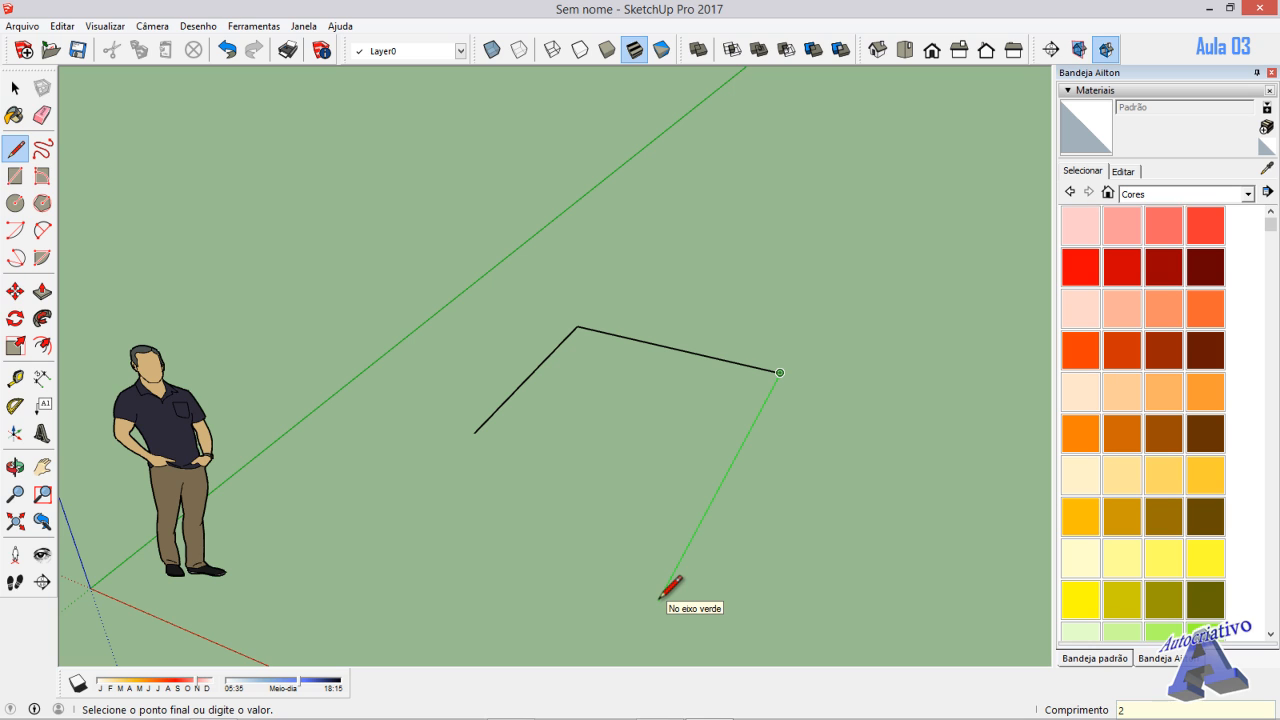
pyautogui.press('Return')
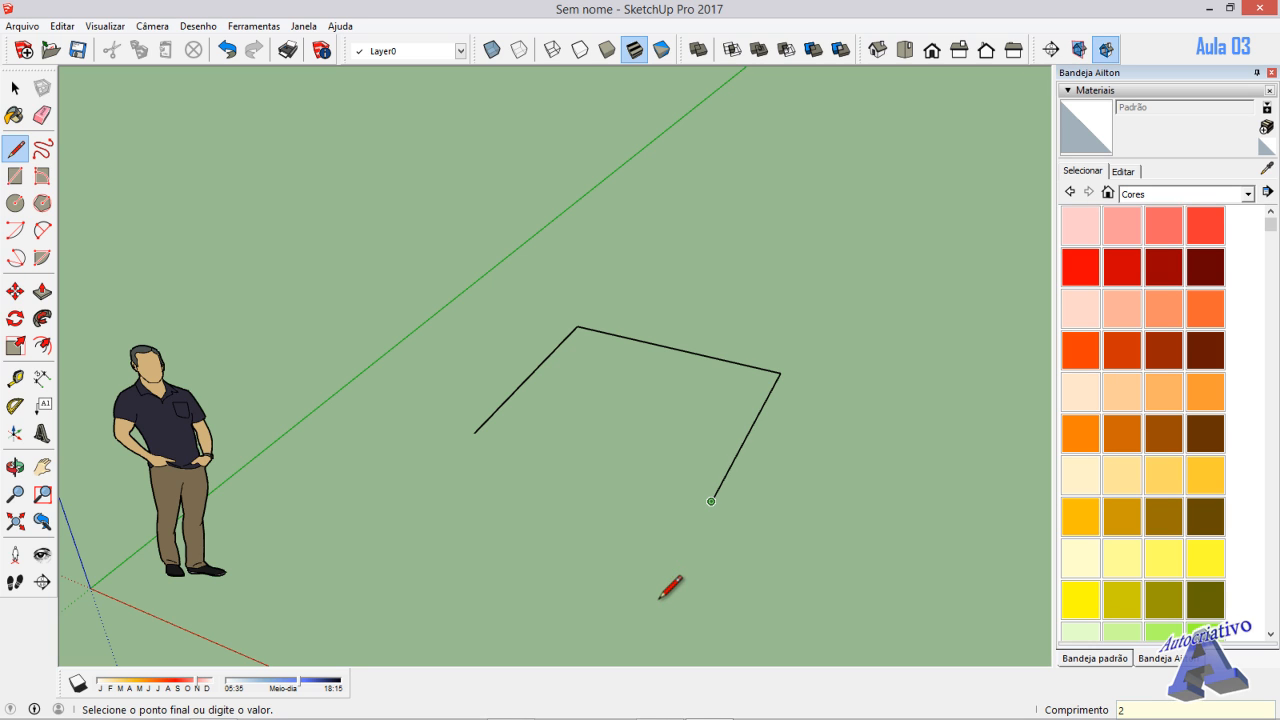
# - Close the three-line outline into a square face with a 2 m line along the red axis to its open starting endpoint
pyautogui.scroll(-2, 646, 491)
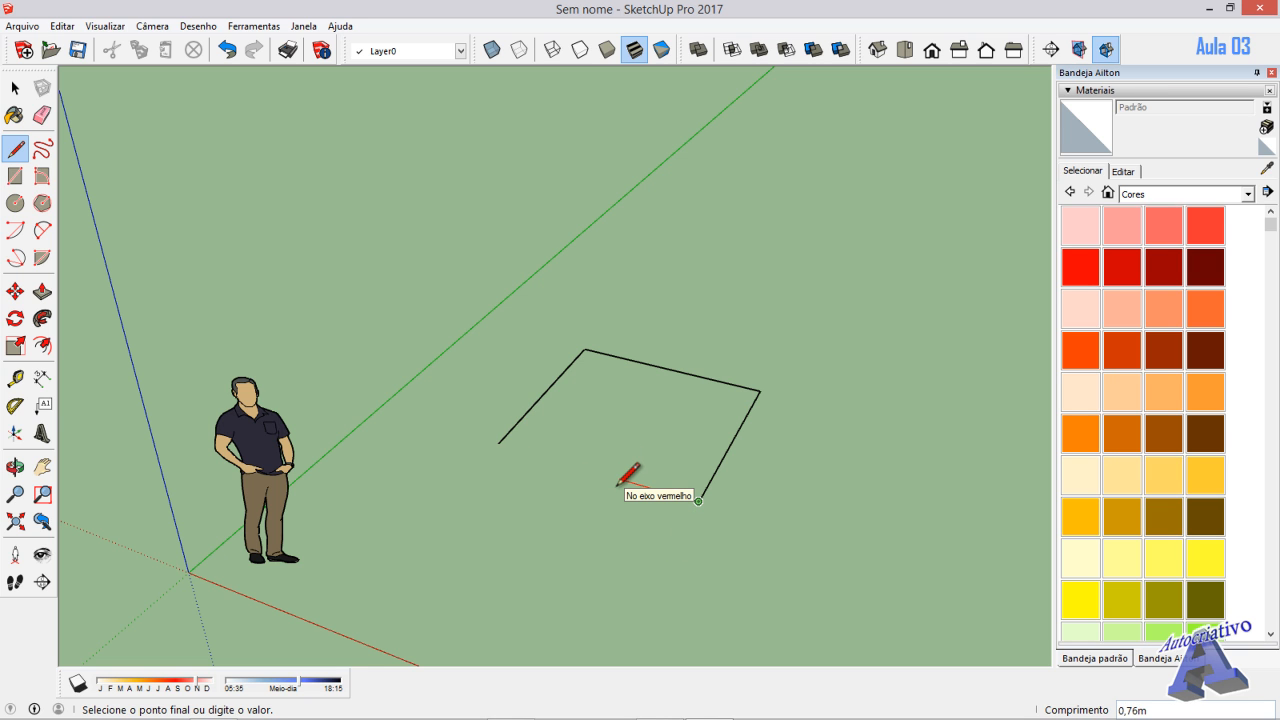
pyautogui.press('o')
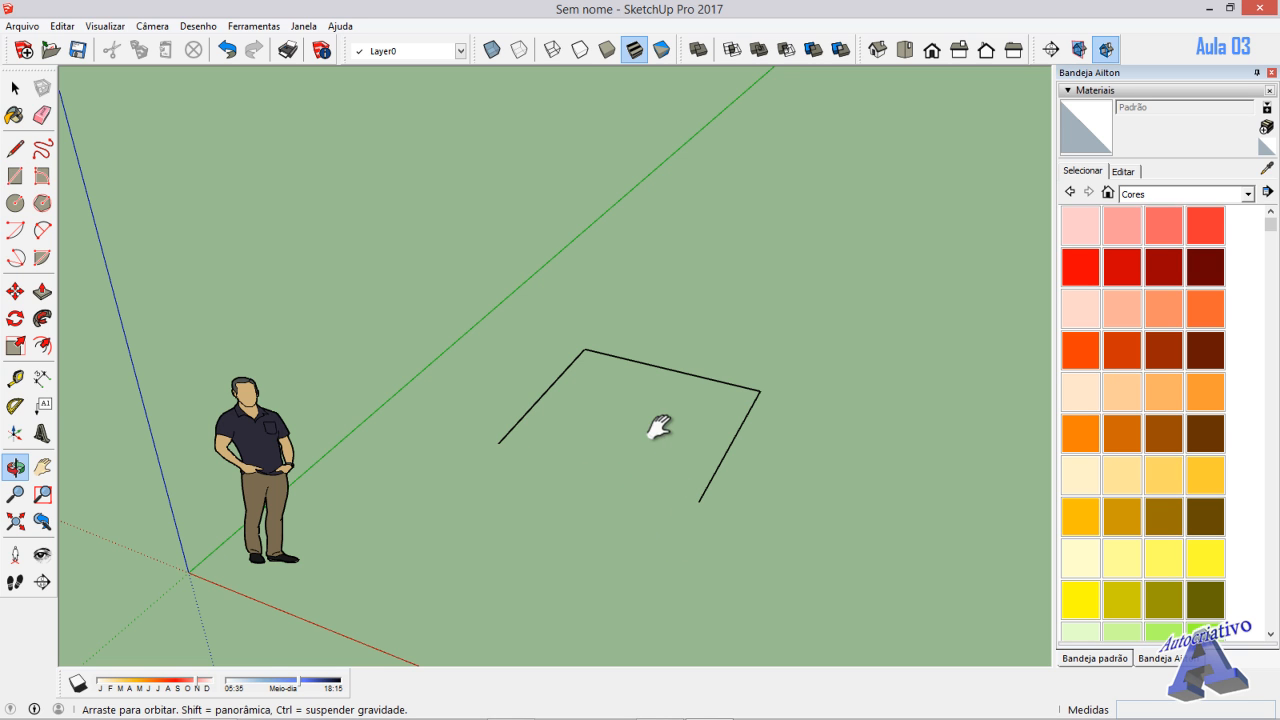
pyautogui.moveTo(660, 426)
pyautogui.mouseDown()
pyautogui.moveTo(641, 460)
pyautogui.moveTo(723, 371)
pyautogui.moveTo(673, 501)
pyautogui.mouseUp()
pyautogui.moveTo(673, 501); pyautogui.dragTo(676, 470, button='middle')
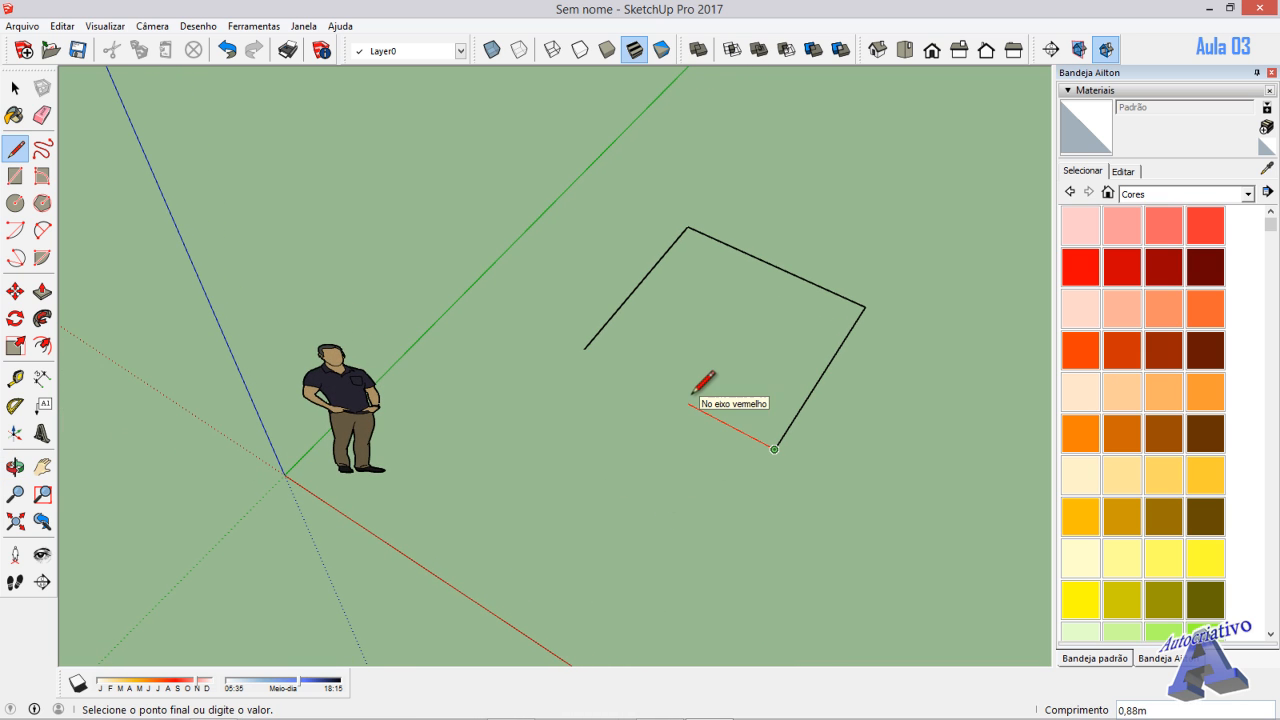
pyautogui.keyDown('shift'); pyautogui.moveTo(719, 378); pyautogui.dragTo(478, 390, button='middle'); pyautogui.keyUp('shift')
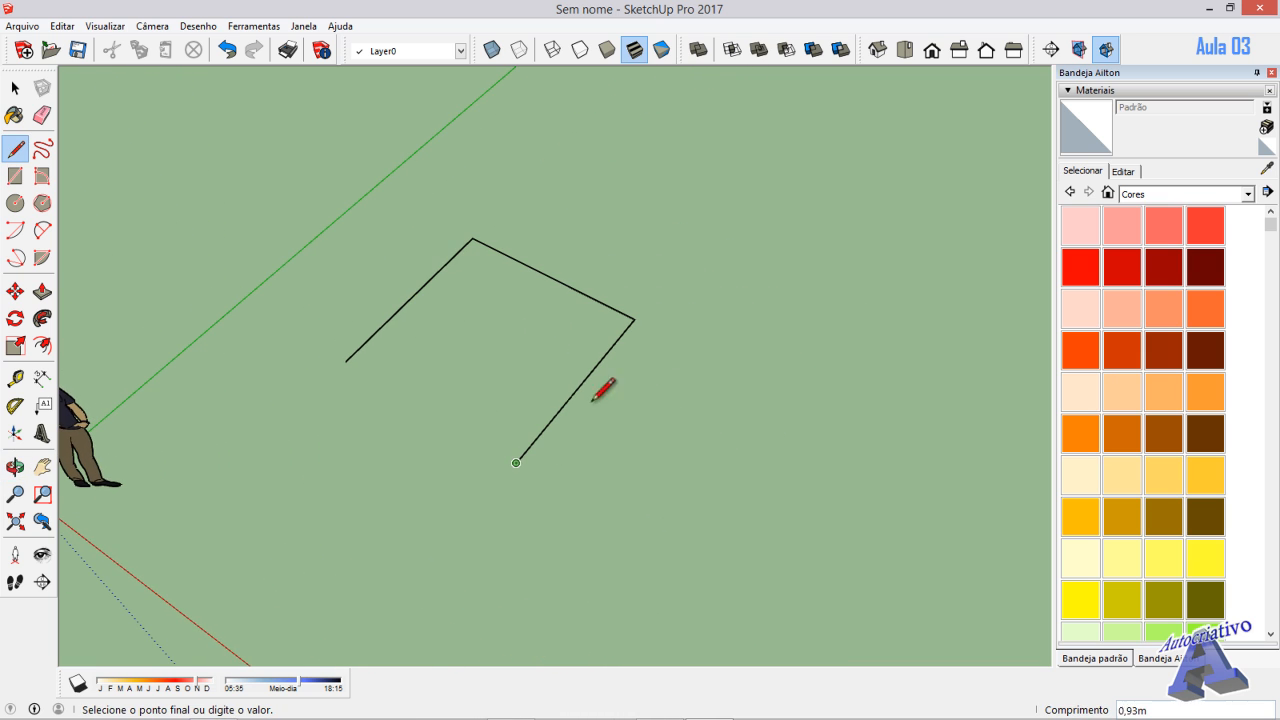
pyautogui.moveTo(523, 351)
pyautogui.mouseDown(button='middle')
pyautogui.moveTo(609, 380)
pyautogui.moveTo(729, 391)
pyautogui.mouseUp(button='middle')
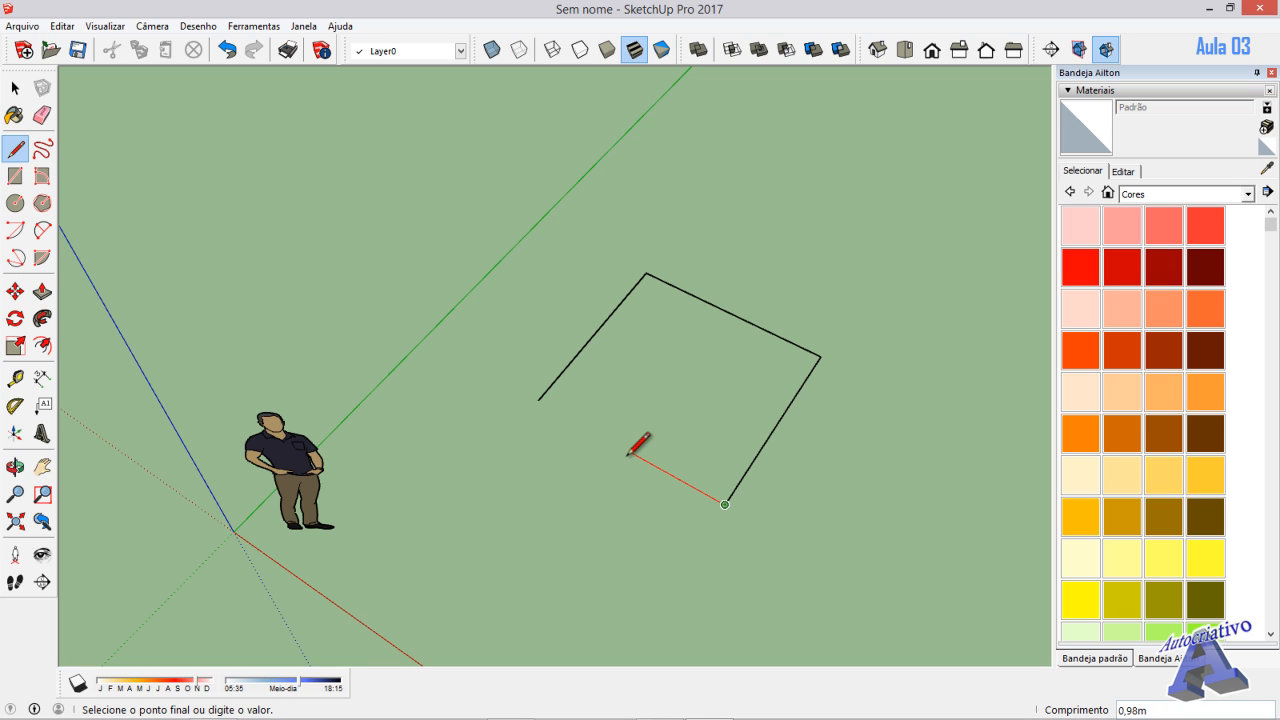
pyautogui.click(539, 400)
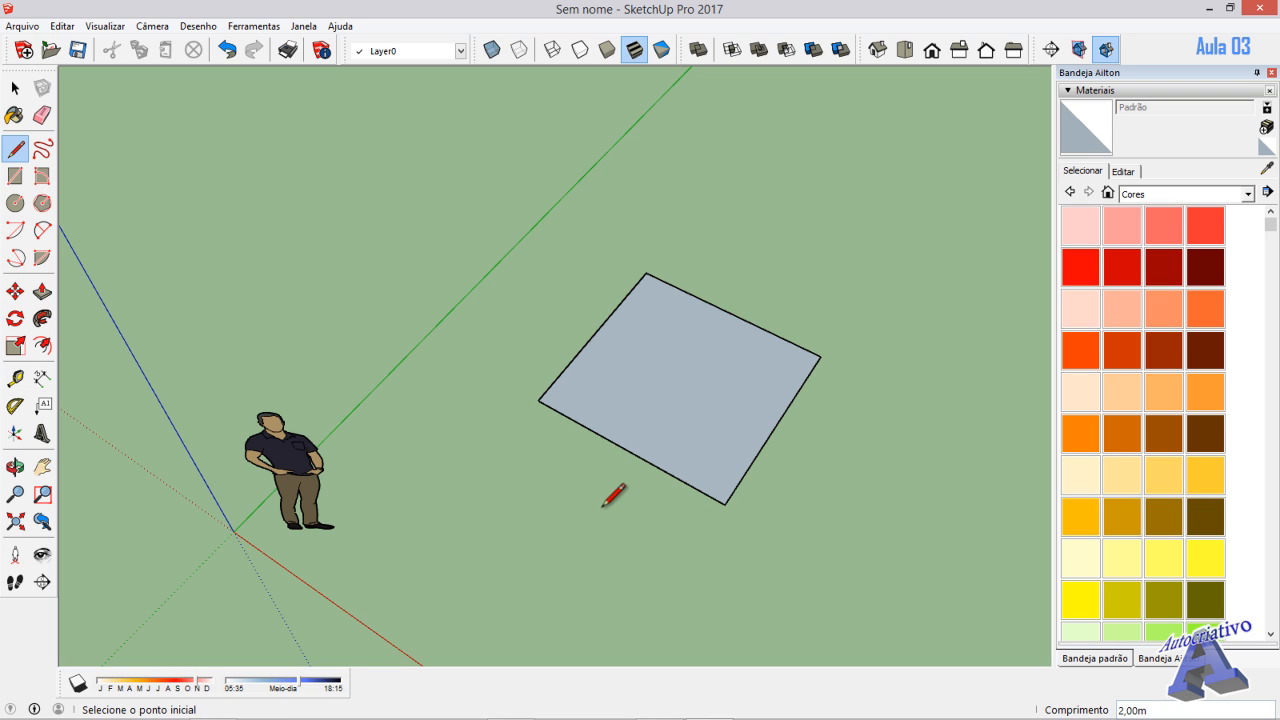
pyautogui.press('space')
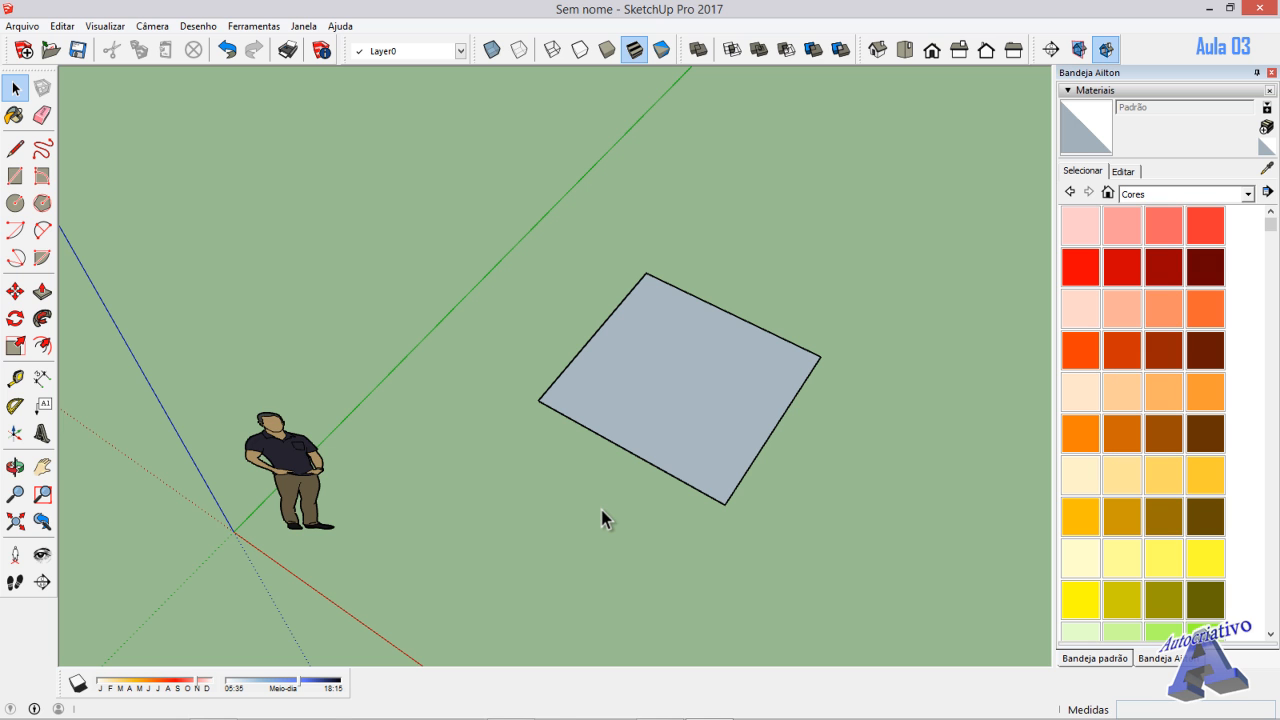
# - Examine the square face from another angle and select its four edges one at a time
pyautogui.press('o')
pyautogui.moveTo(791, 551); pyautogui.dragTo(649, 406)
pyautogui.press('space')
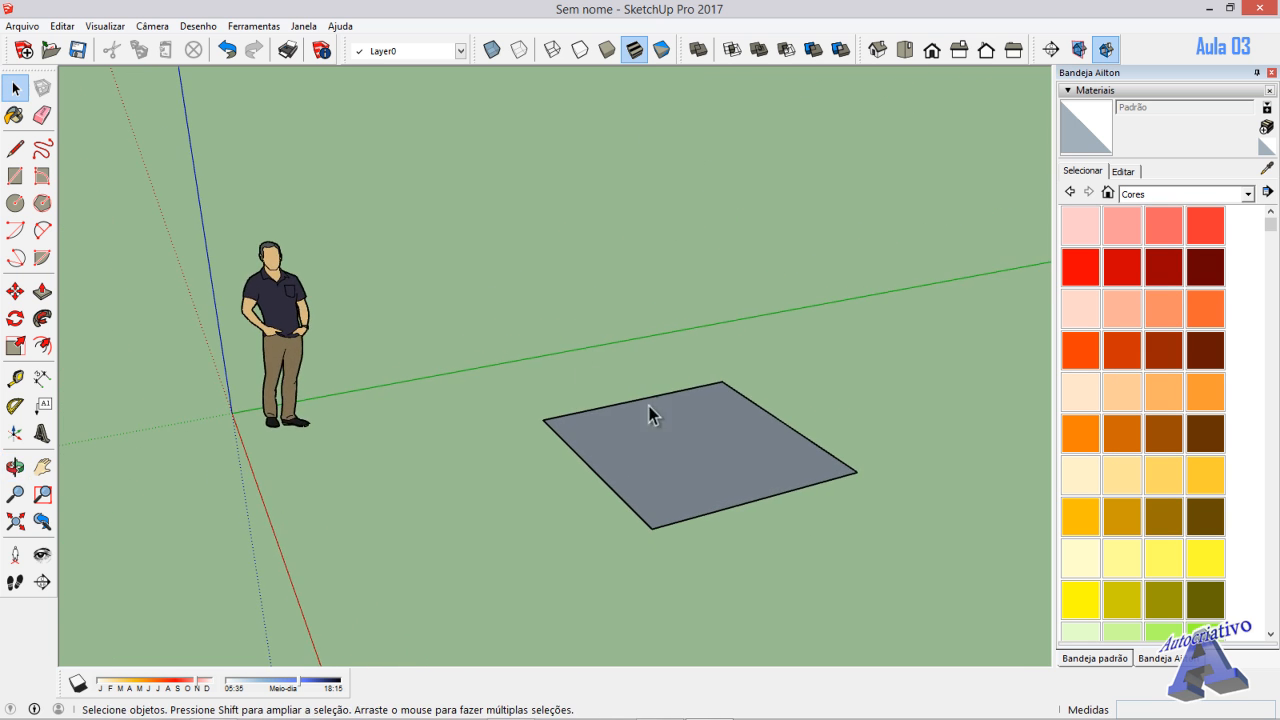
pyautogui.scroll(2, 649, 406)
pyautogui.moveTo(720, 455); pyautogui.dragTo(691, 460, button='middle')
pyautogui.scroll(1, 533, 393)
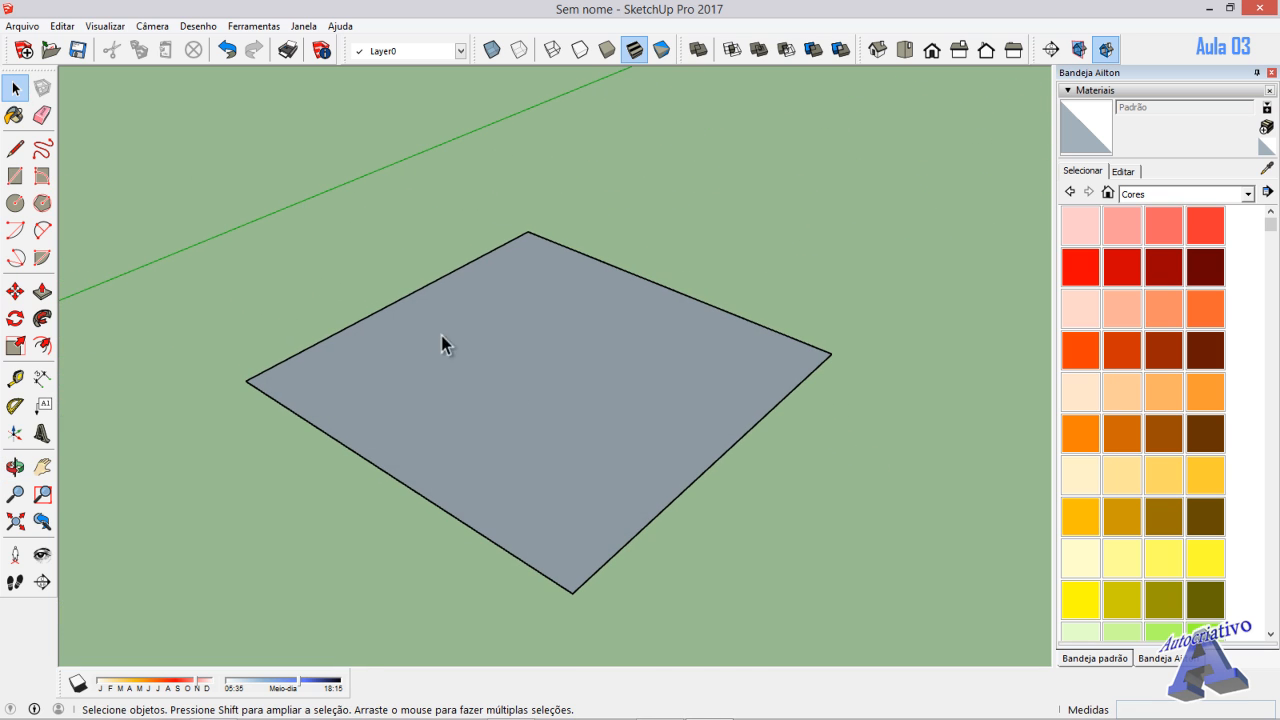
pyautogui.click(406, 296)
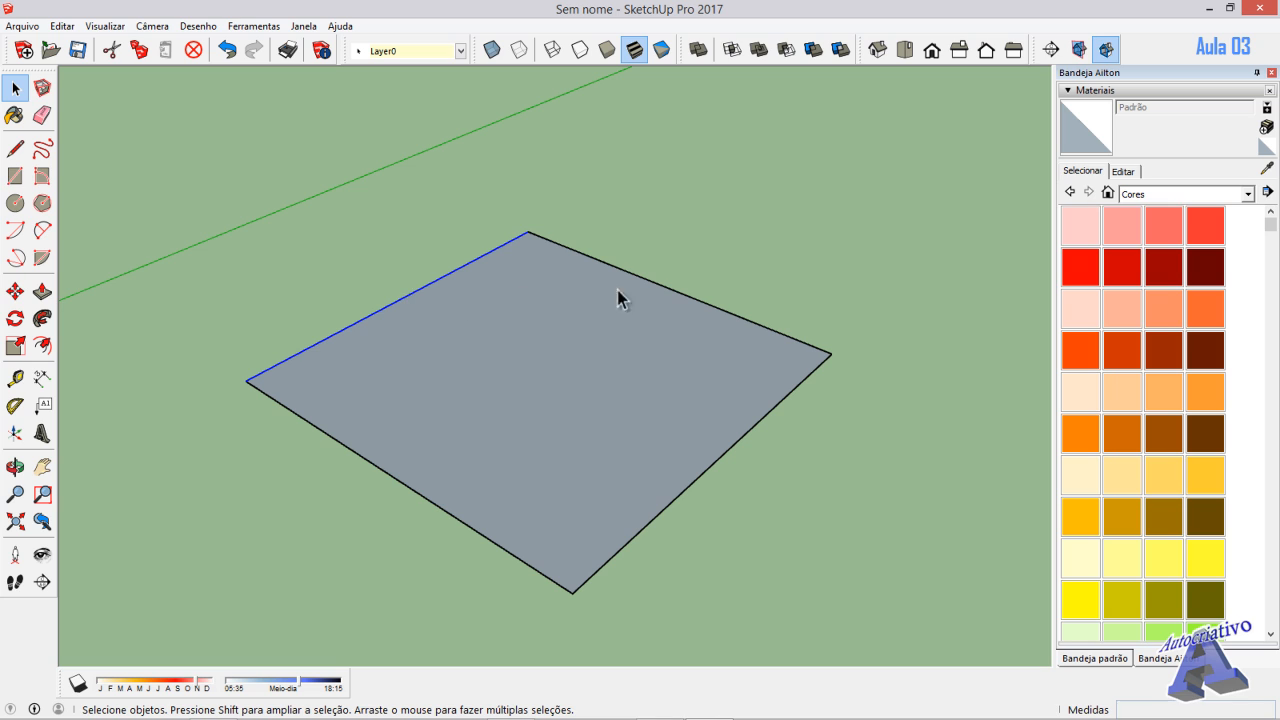
pyautogui.click(653, 283)
pyautogui.click(717, 463)
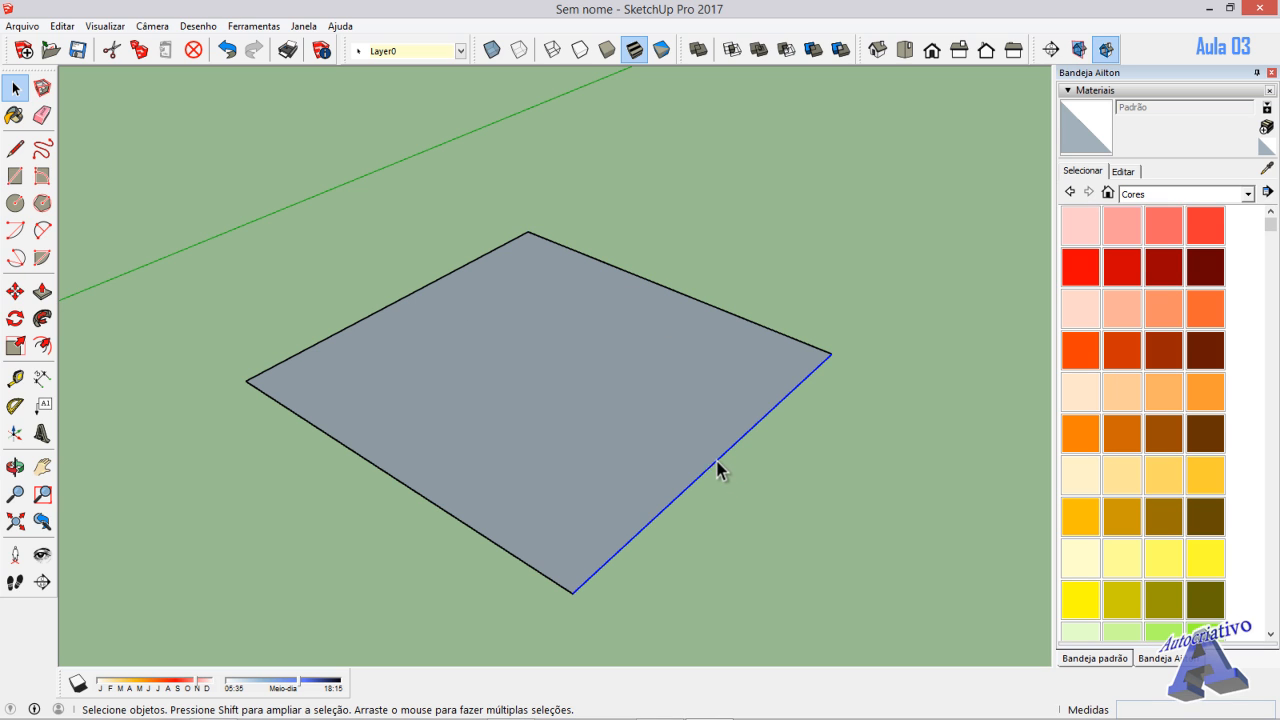
pyautogui.click(466, 525)
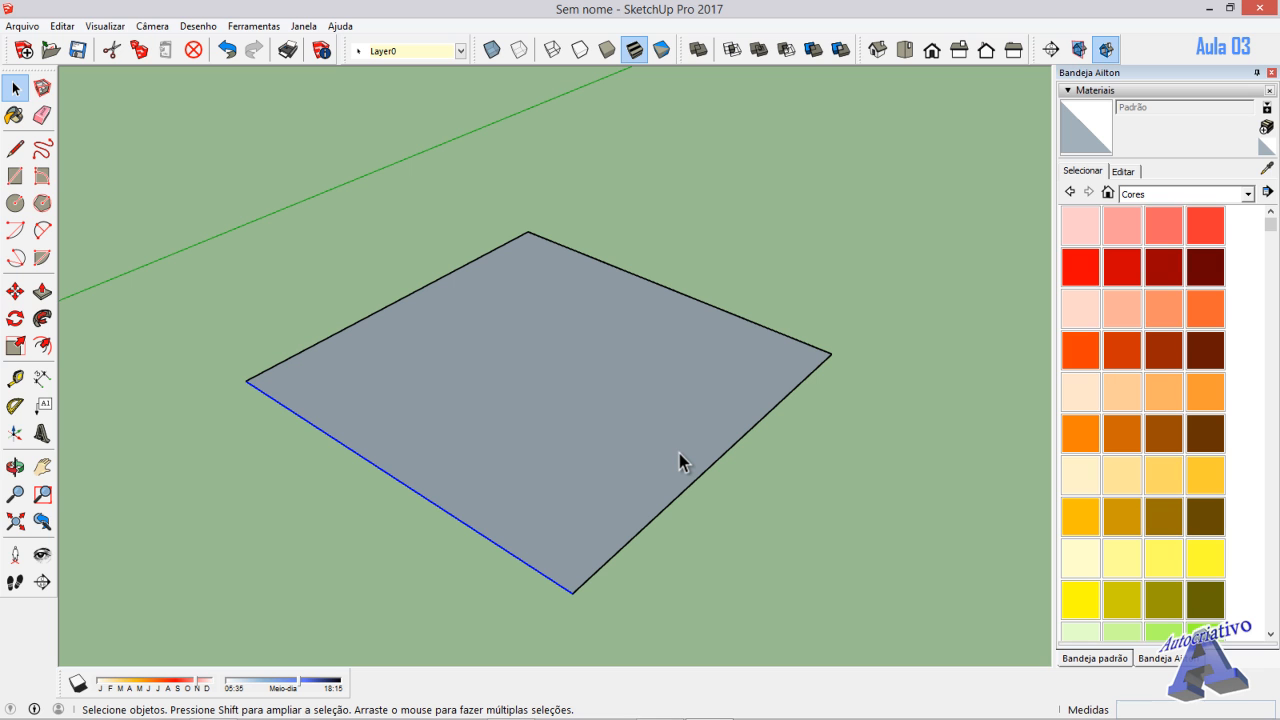
# - Draw a closed triangle of three connected lines on the ground beside the square, with its first edge along the red axis
pyautogui.scroll(-5, 679, 461)
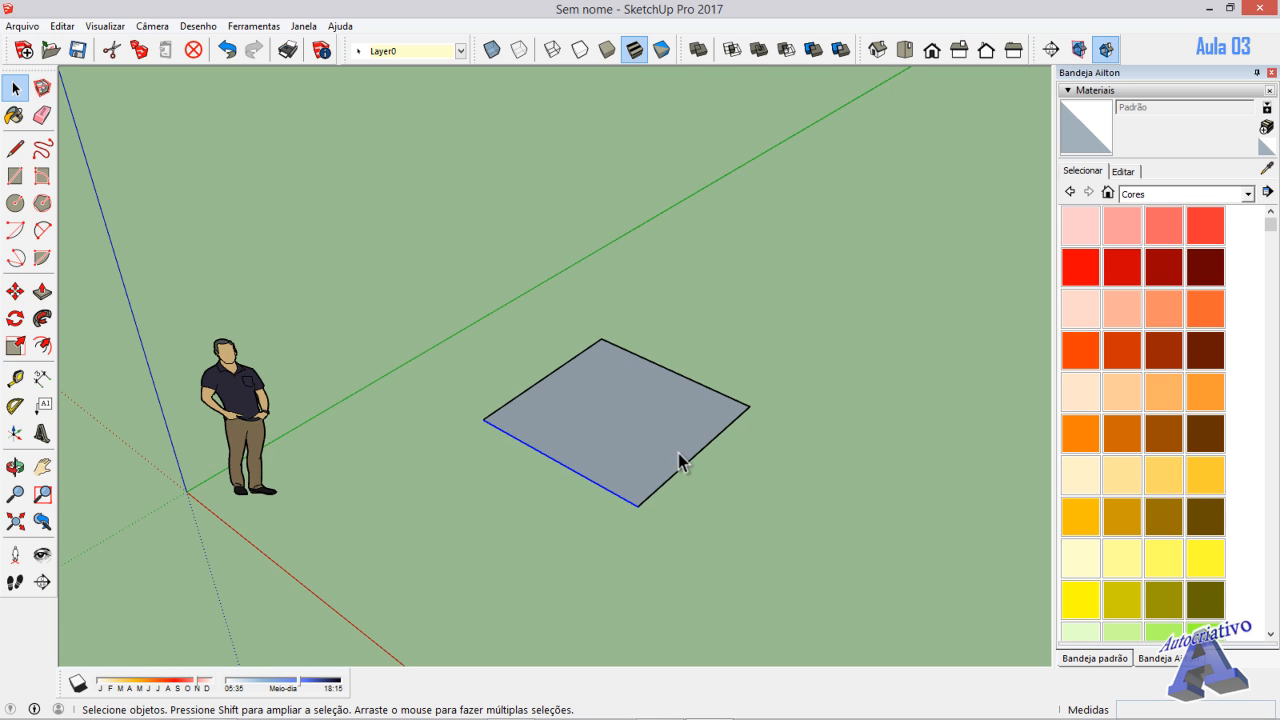
pyautogui.moveTo(679, 461); pyautogui.dragTo(531, 432, button='middle')
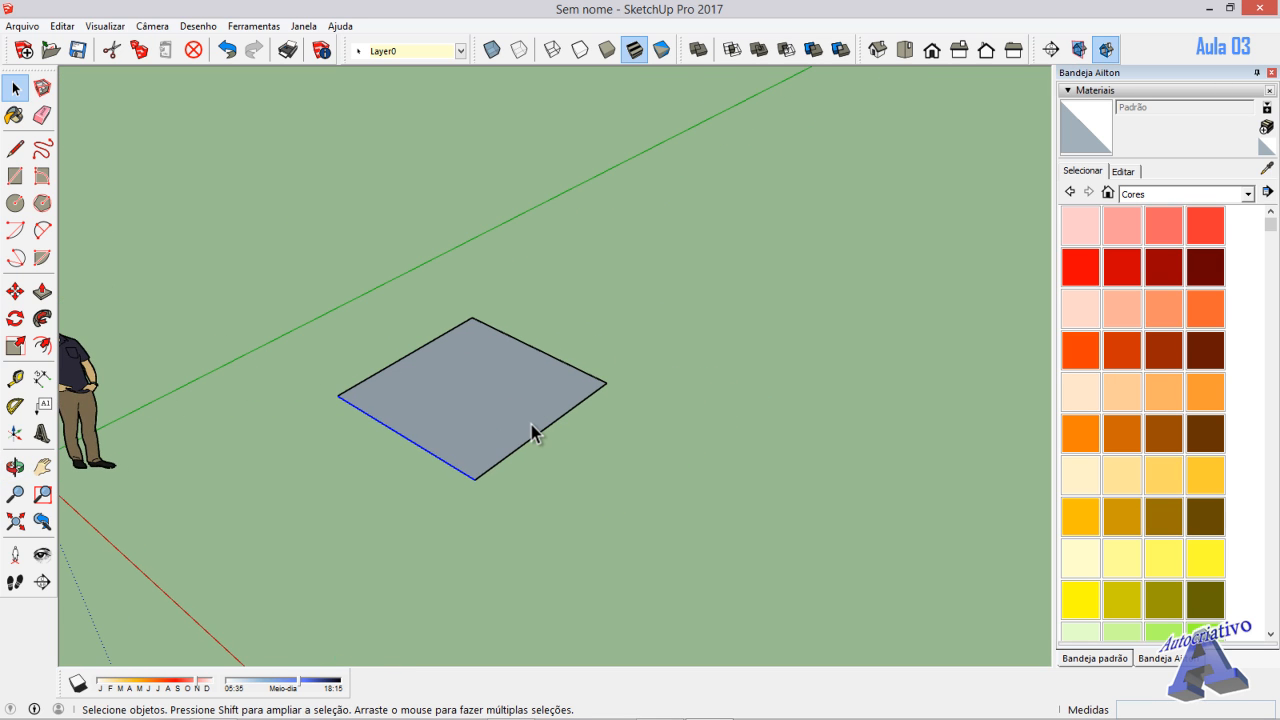
pyautogui.press('l')
pyautogui.click(822, 554)
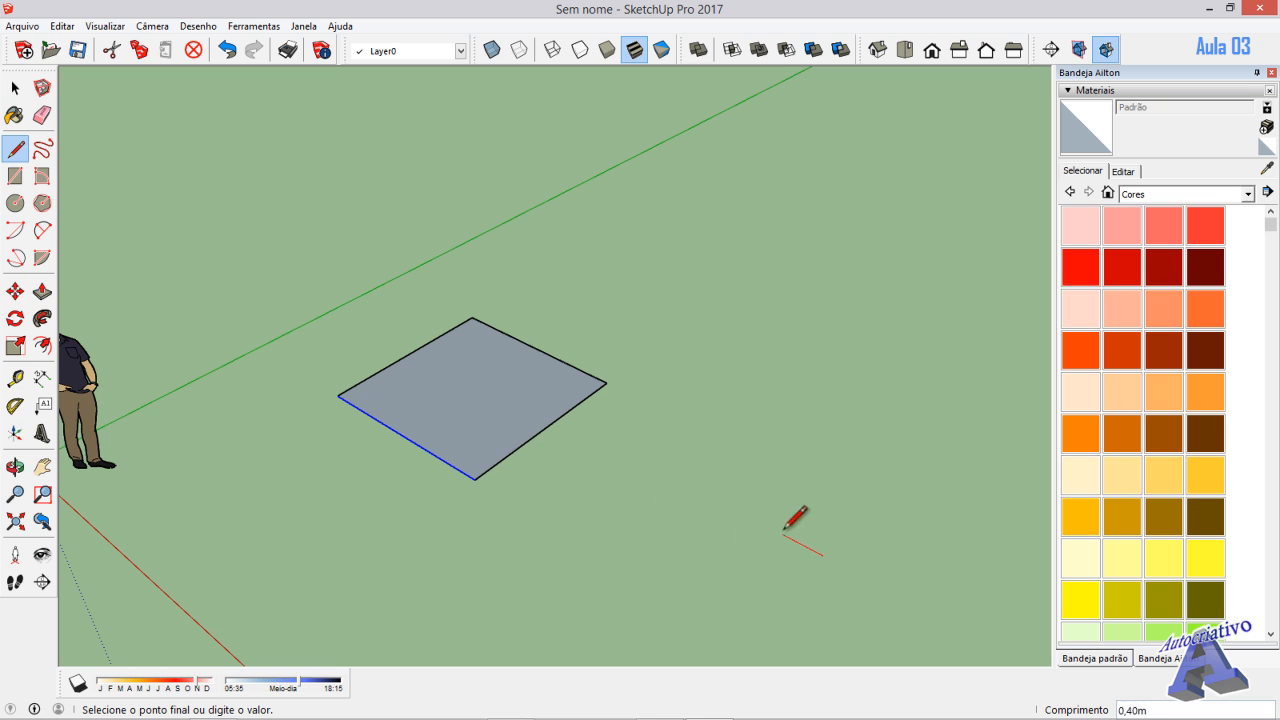
pyautogui.click(697, 489)
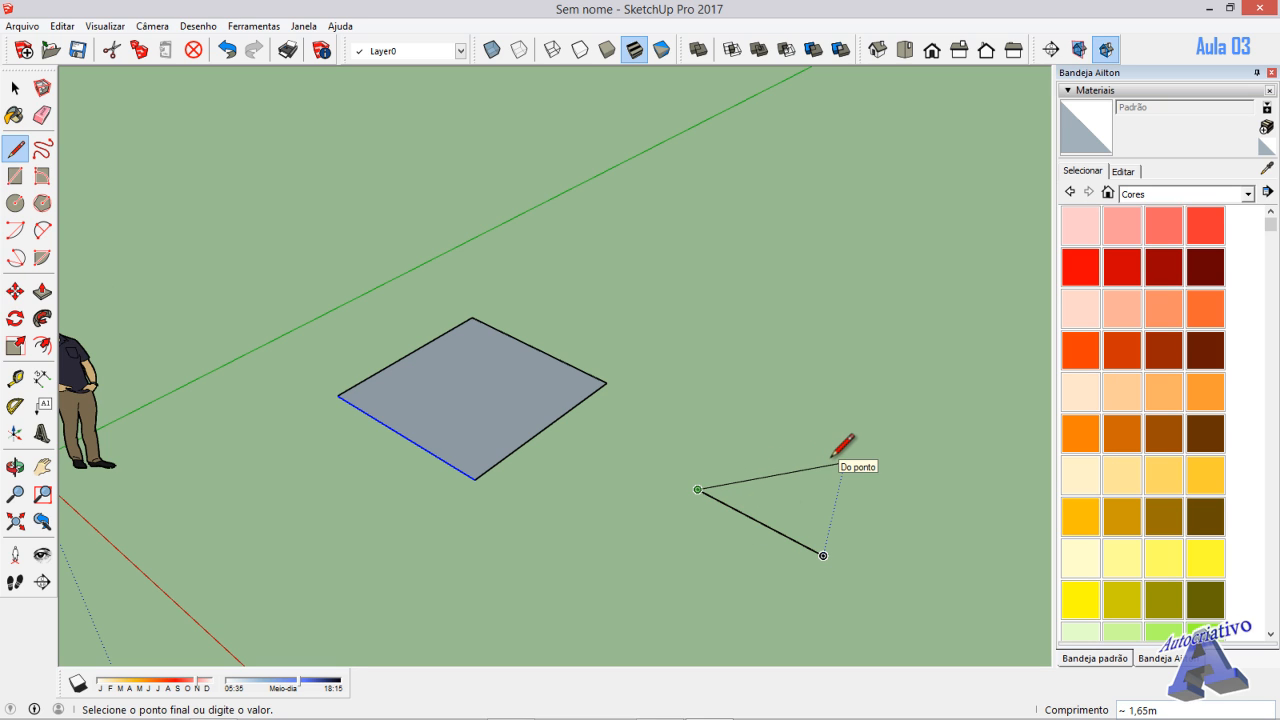
pyautogui.click(846, 454)
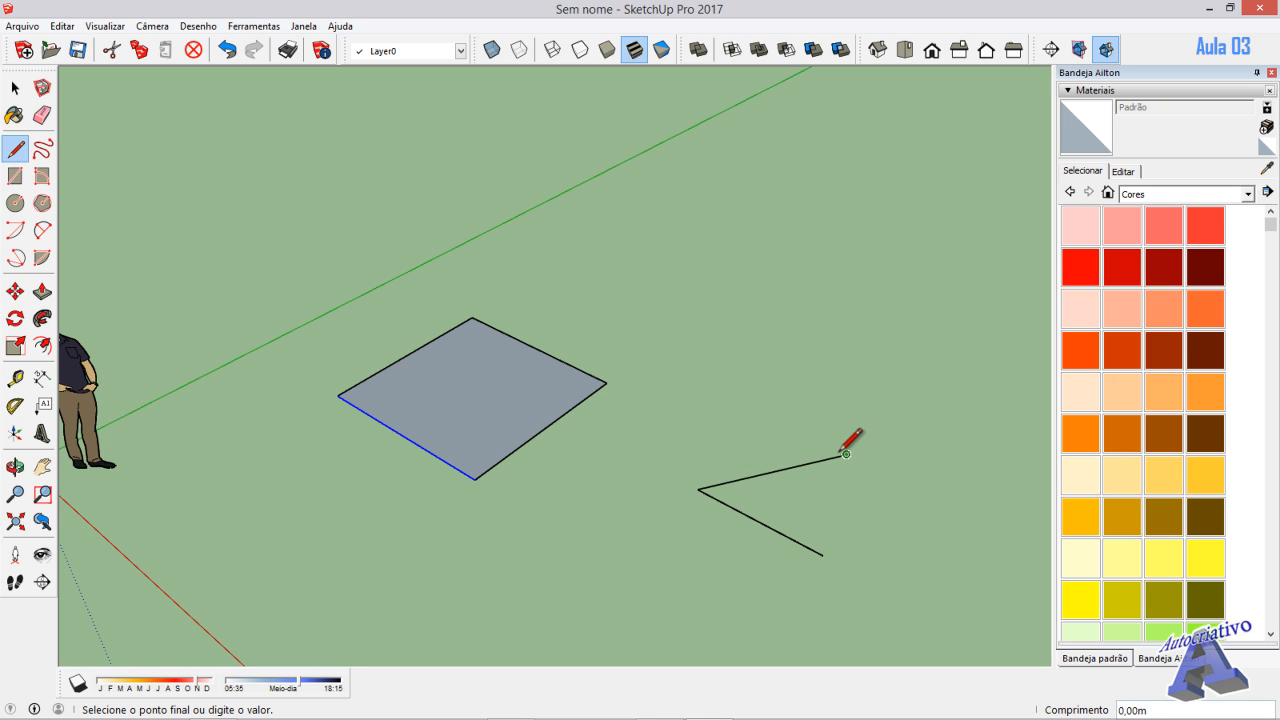
pyautogui.click(823, 555)
pyautogui.press('space')
pyautogui.press('o')
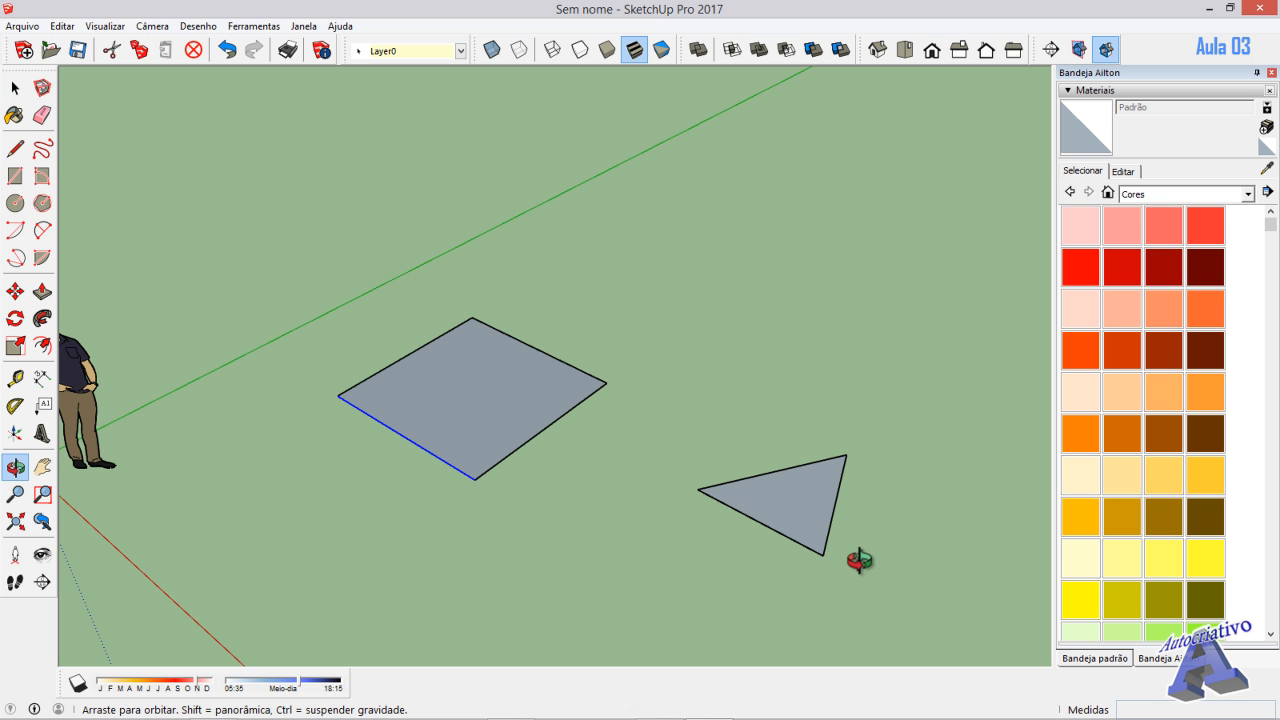
pyautogui.moveTo(859, 561); pyautogui.dragTo(706, 449)
pyautogui.press('space')
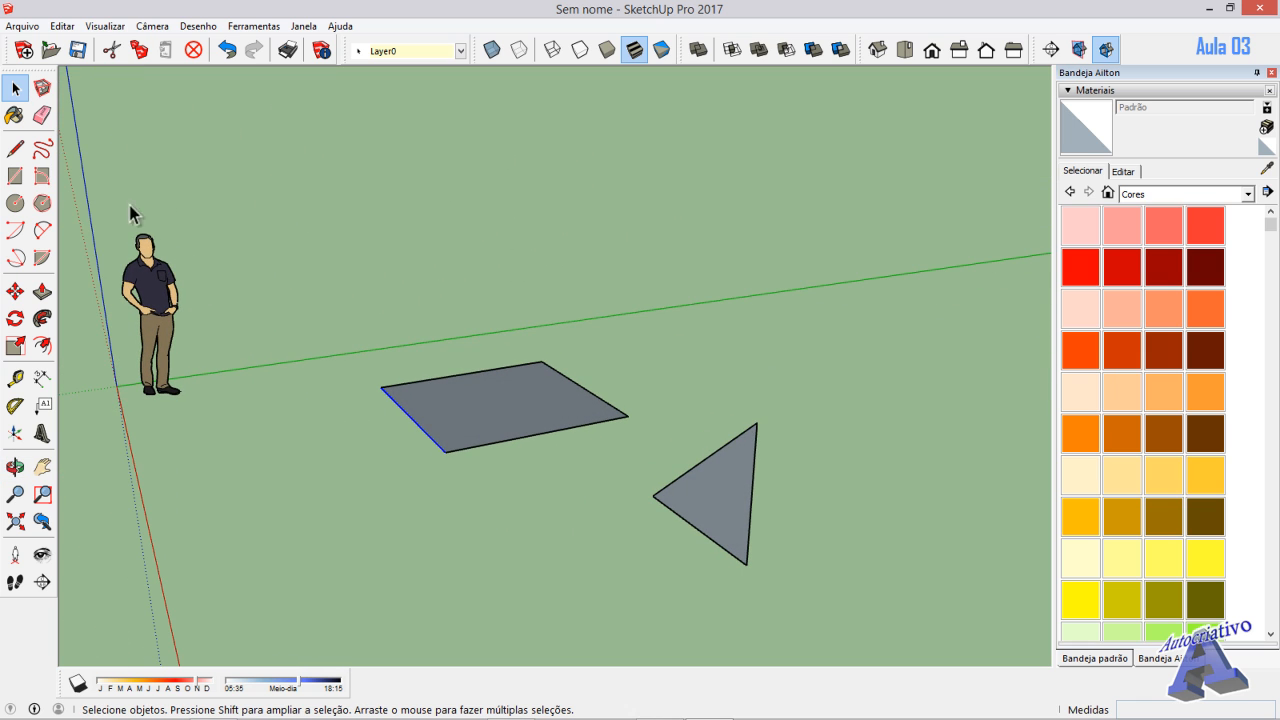
pyautogui.moveTo(220, 313); pyautogui.dragTo(370, 375, button='middle')
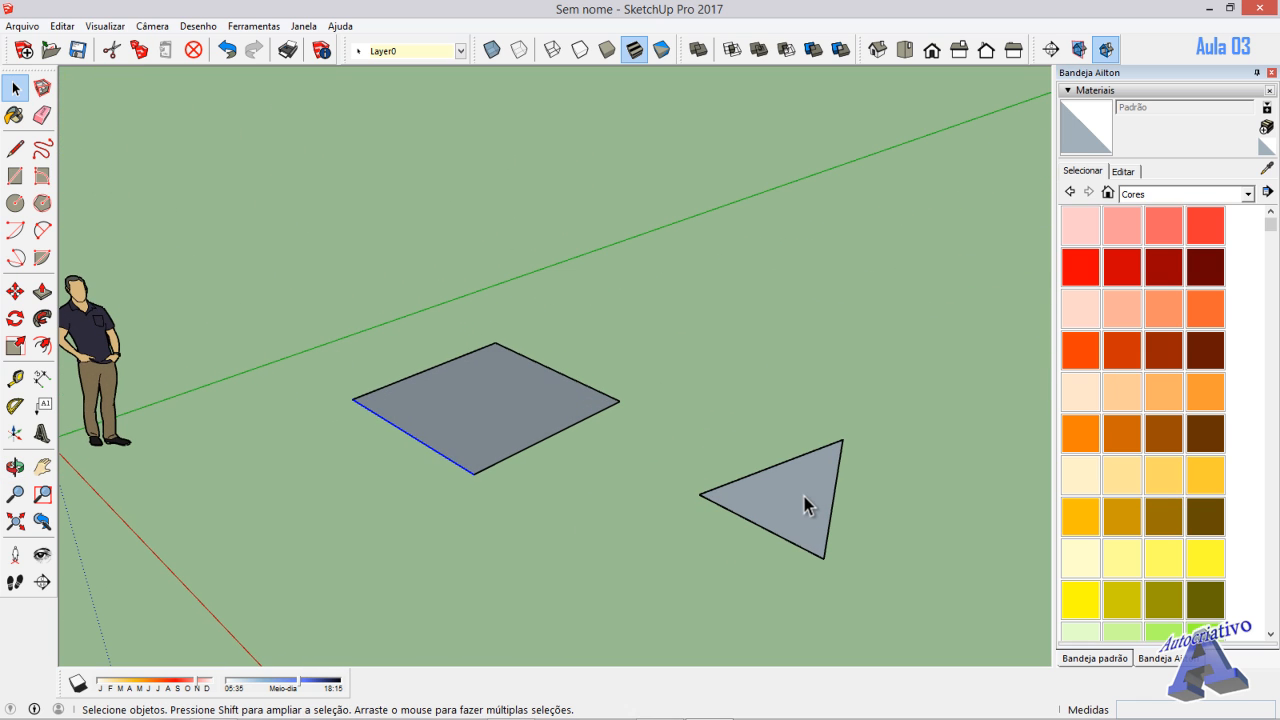
# - Select the whole triangle beside the square, including its edges, and delete it
pyautogui.click(740, 451)
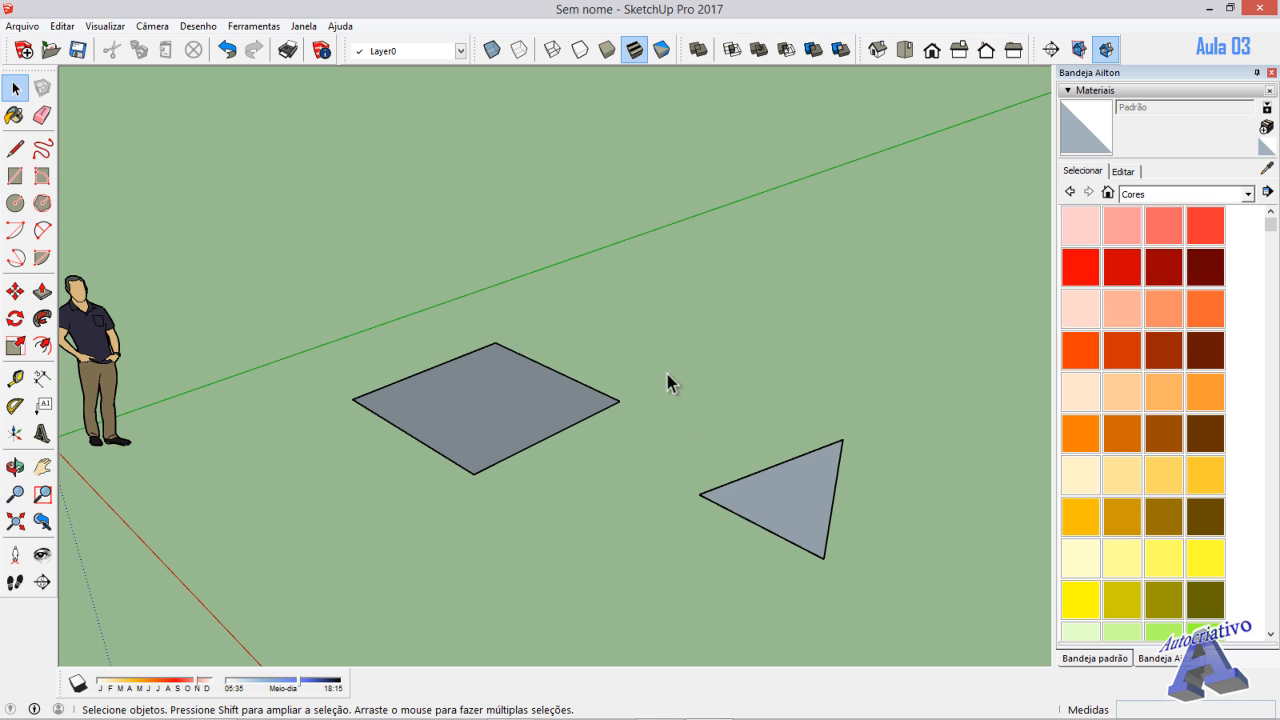
pyautogui.moveTo(662, 368); pyautogui.dragTo(883, 609)
pyautogui.press('Delete')
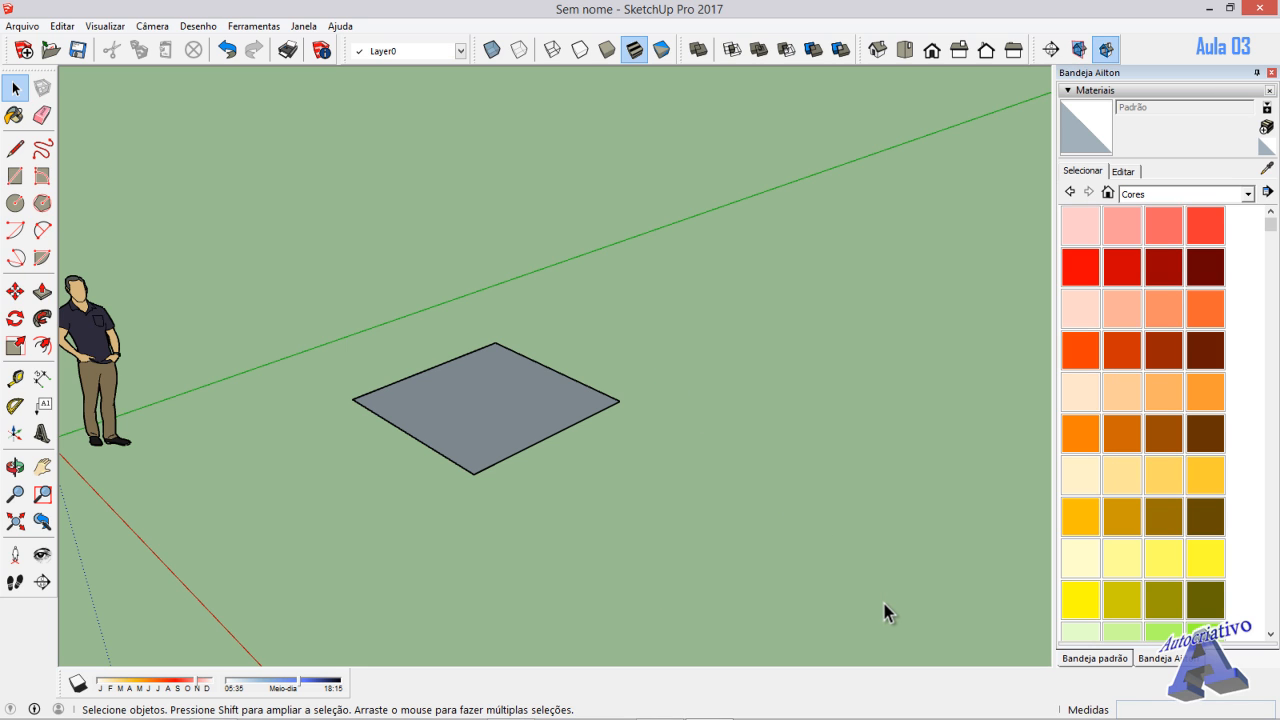
# - Draw a new, smaller closed triangle beside the square, starting with a line along the red axis
pyautogui.press('l')
pyautogui.click(751, 560)
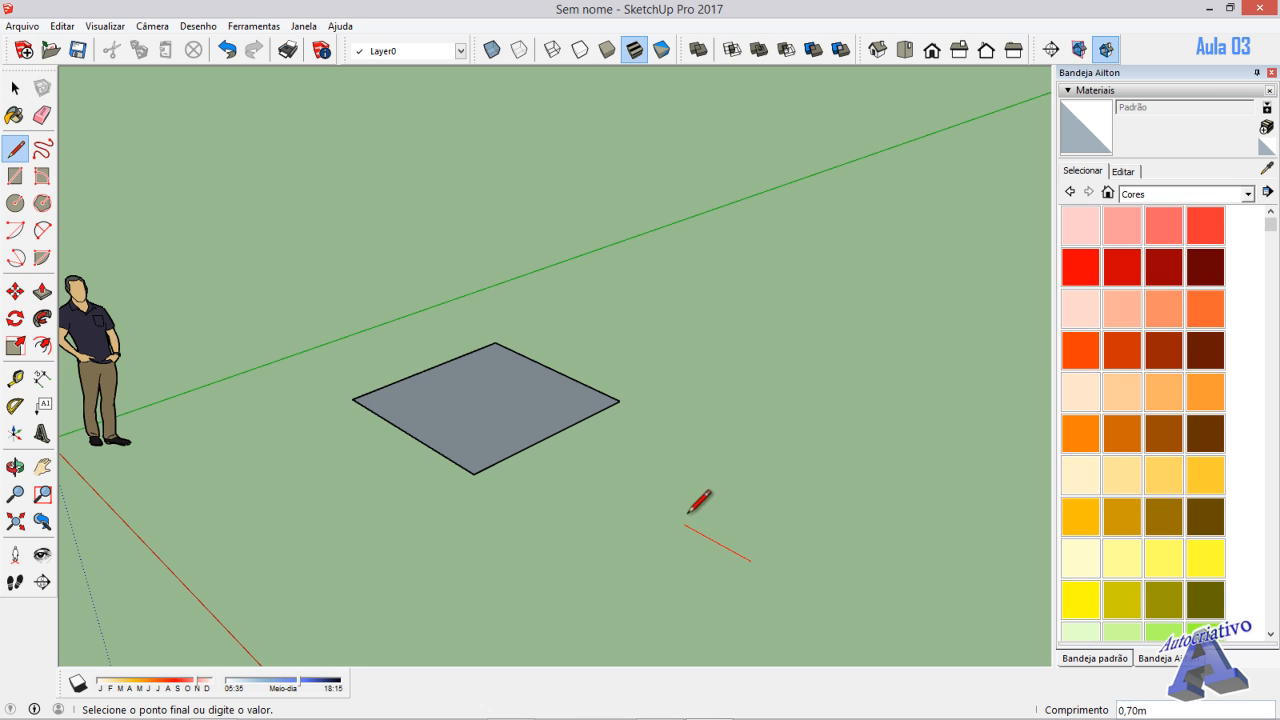
pyautogui.click(660, 510)
pyautogui.moveTo(735, 490); pyautogui.dragTo(672, 442, button='middle')
pyautogui.click(723, 492)
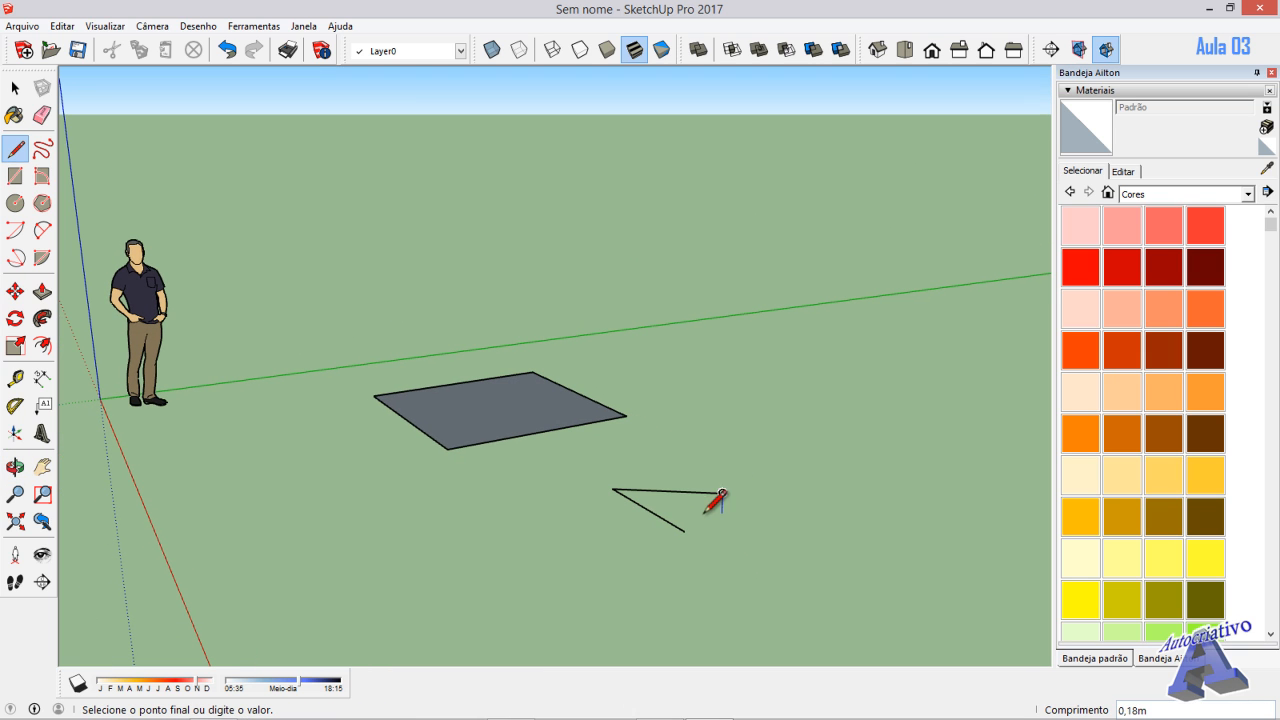
pyautogui.click(685, 530)
pyautogui.moveTo(721, 531); pyautogui.dragTo(676, 445)
pyautogui.moveTo(676, 445); pyautogui.dragTo(794, 531, button='middle')
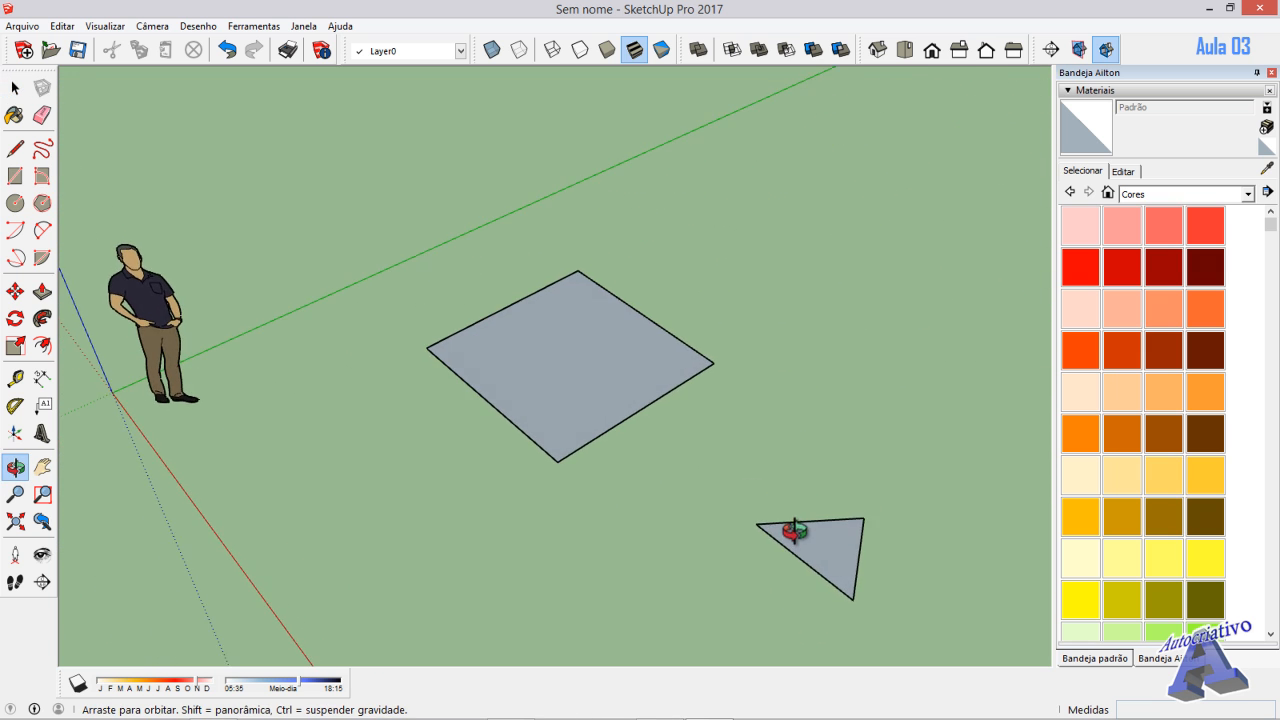
# - Divide the square face in two with a diagonal line between two opposite corners
pyautogui.moveTo(697, 466); pyautogui.dragTo(564, 431, button='middle')
pyautogui.scroll(3, 636, 508)
pyautogui.press('l')
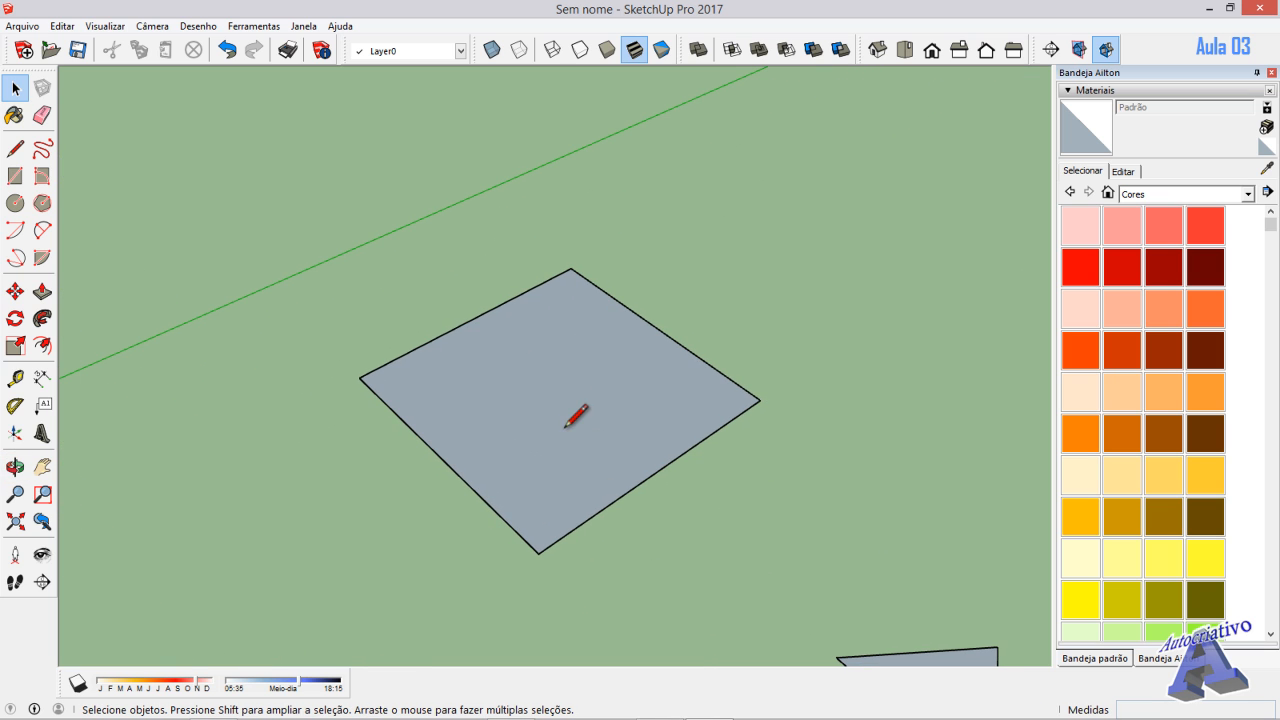
pyautogui.click(360, 377)
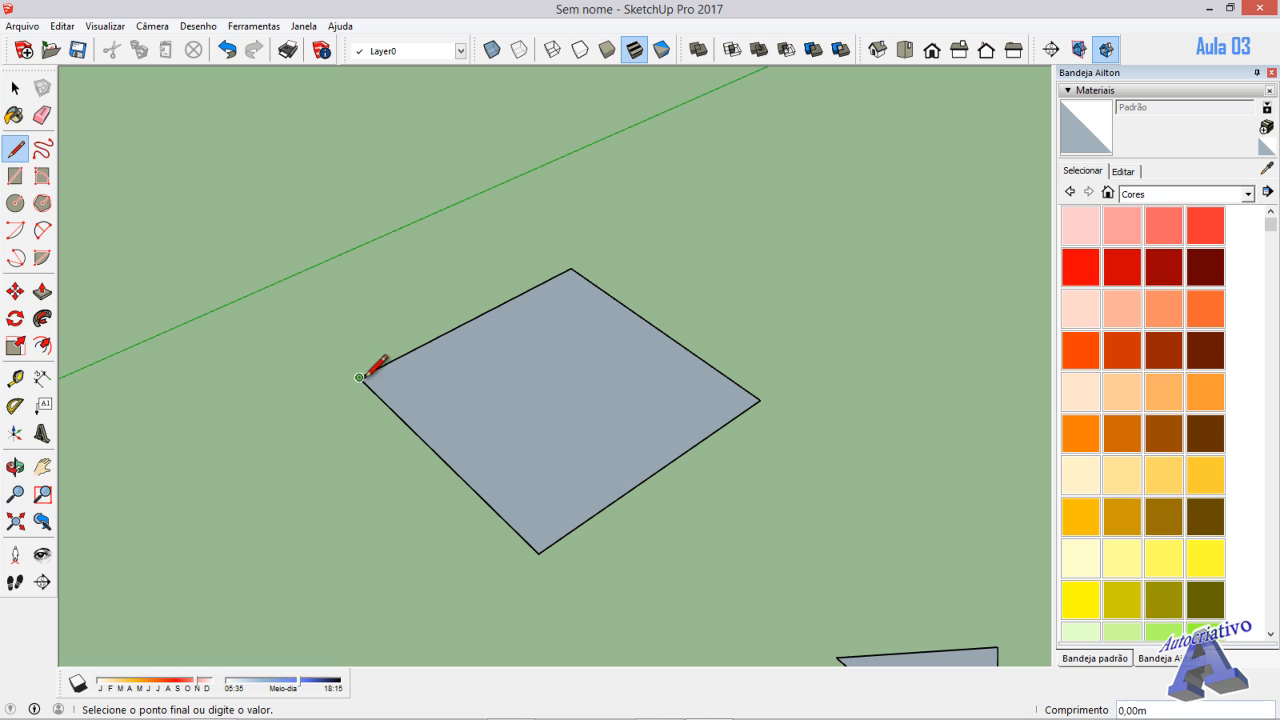
pyautogui.click(761, 399)
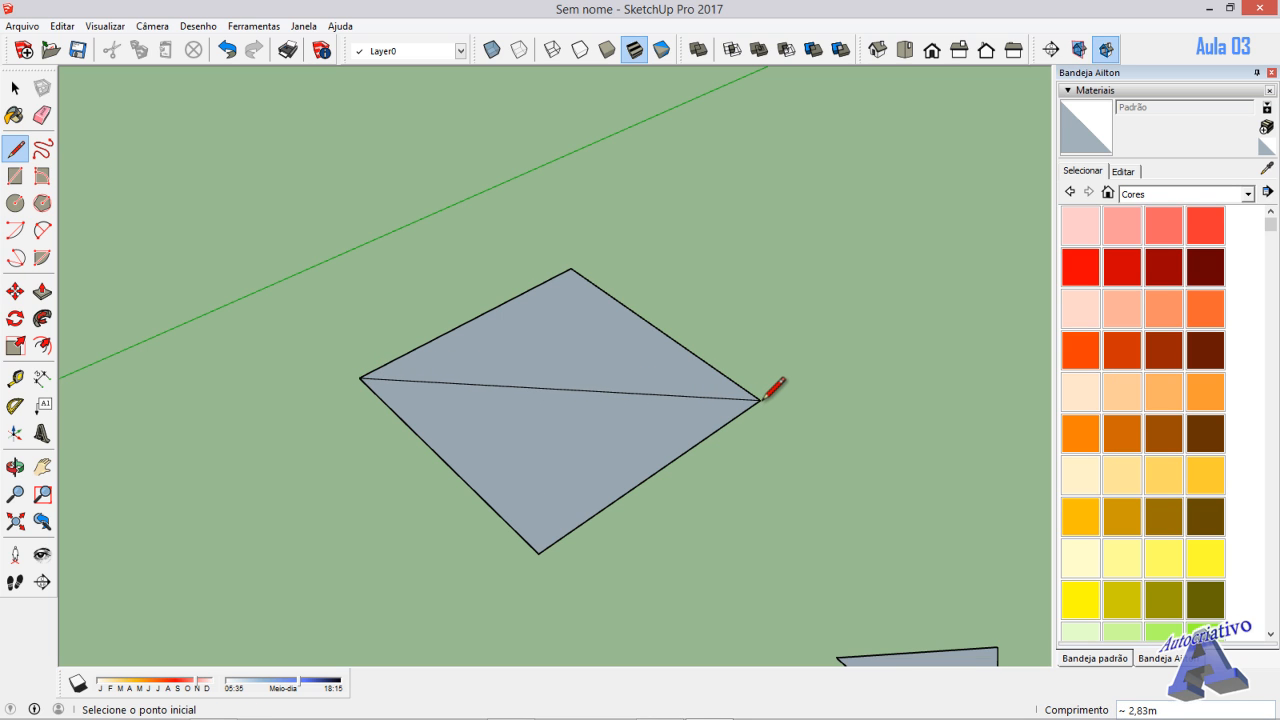
pyautogui.press('space')
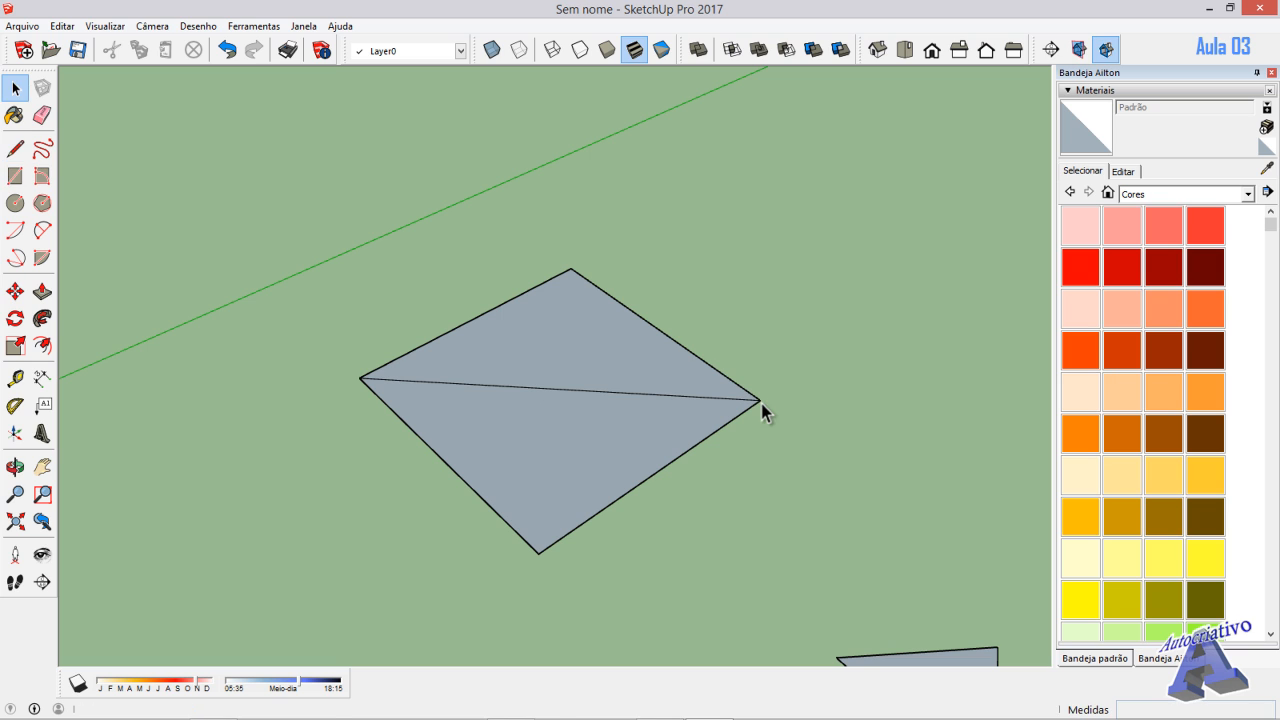
# - Select the two triangular halves of the square alternately to check that they are separate faces
pyautogui.click(592, 341)
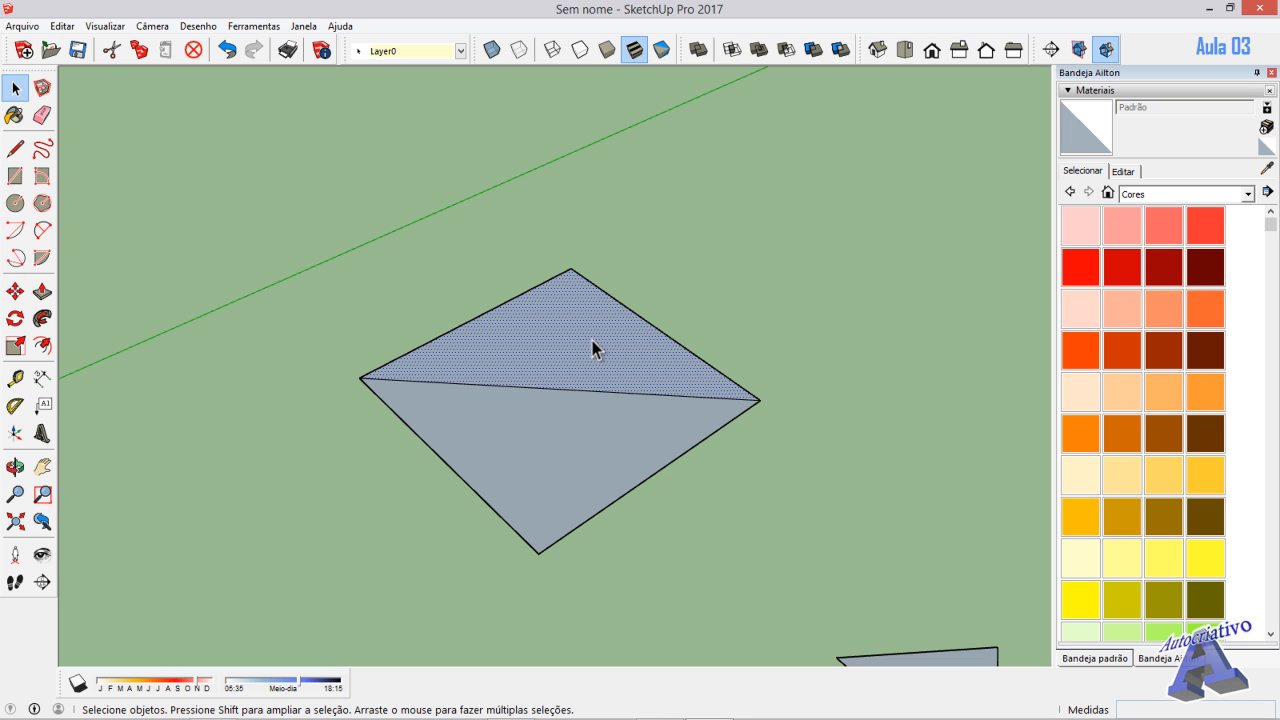
pyautogui.click(576, 447)
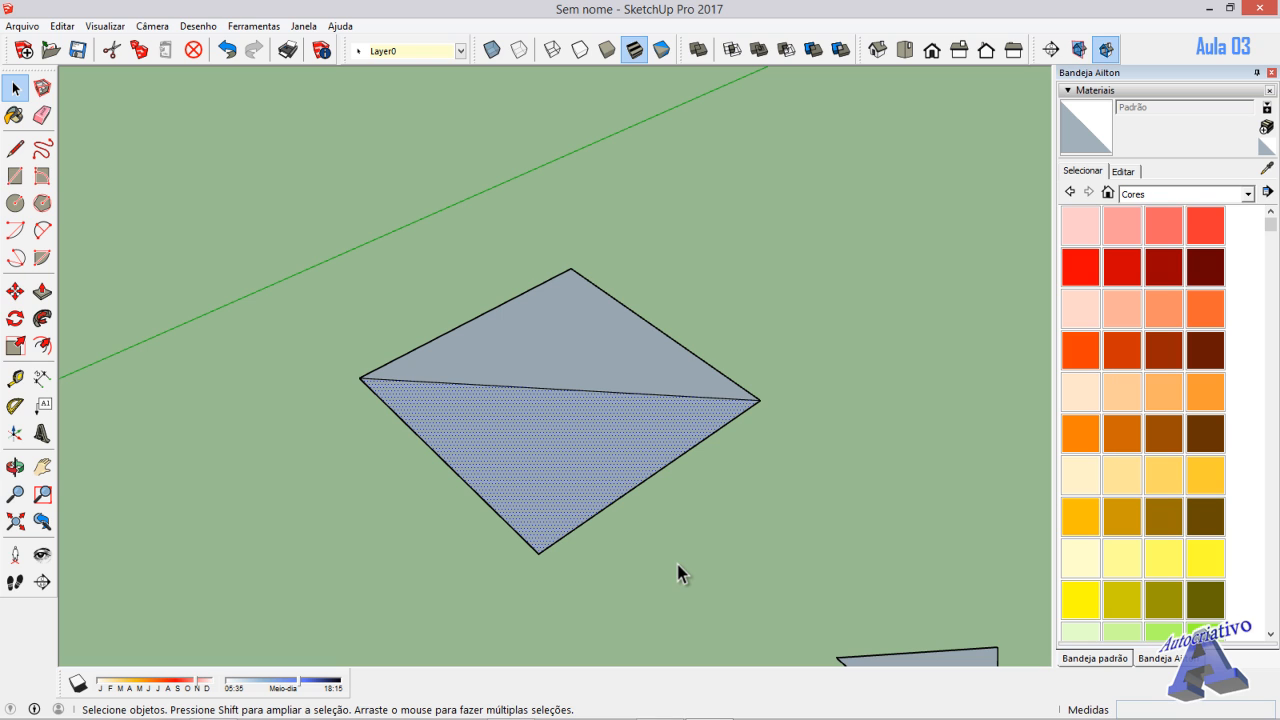
pyautogui.click(601, 328)
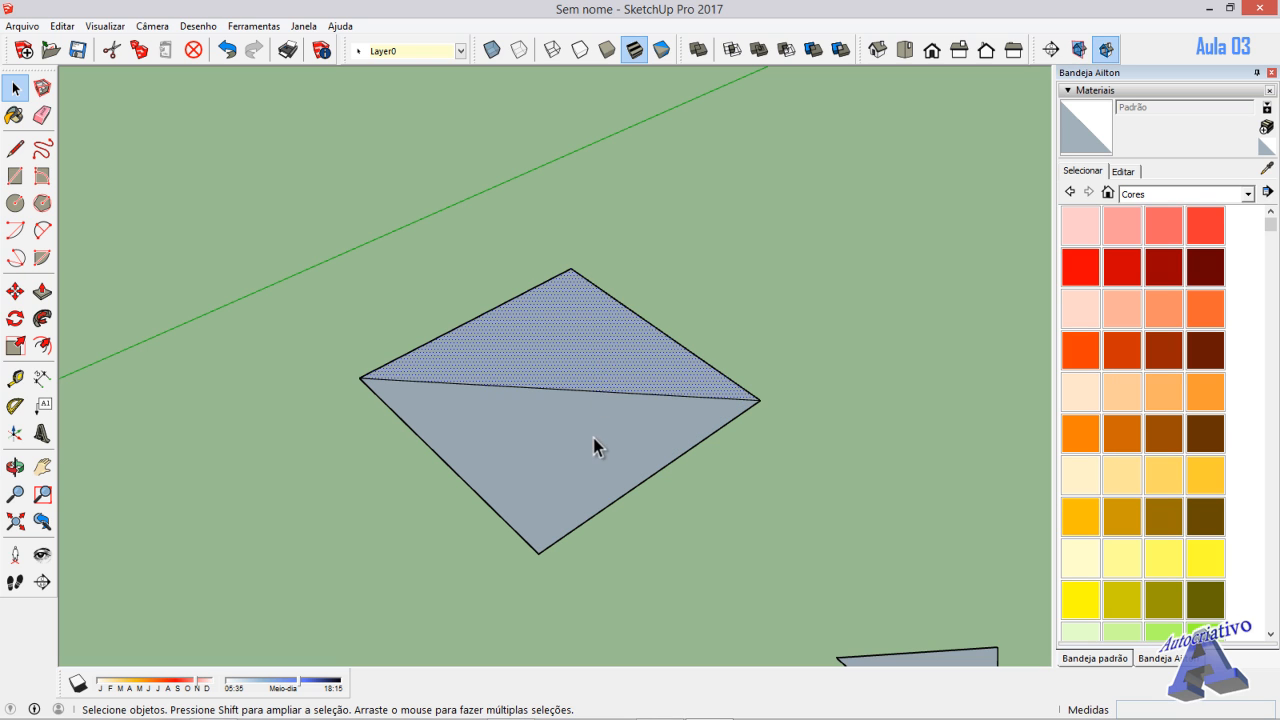
pyautogui.click(593, 438)
pyautogui.click(574, 350)
# - Delete the diagonal line to merge the two halves back into one square face
pyautogui.click(582, 392)
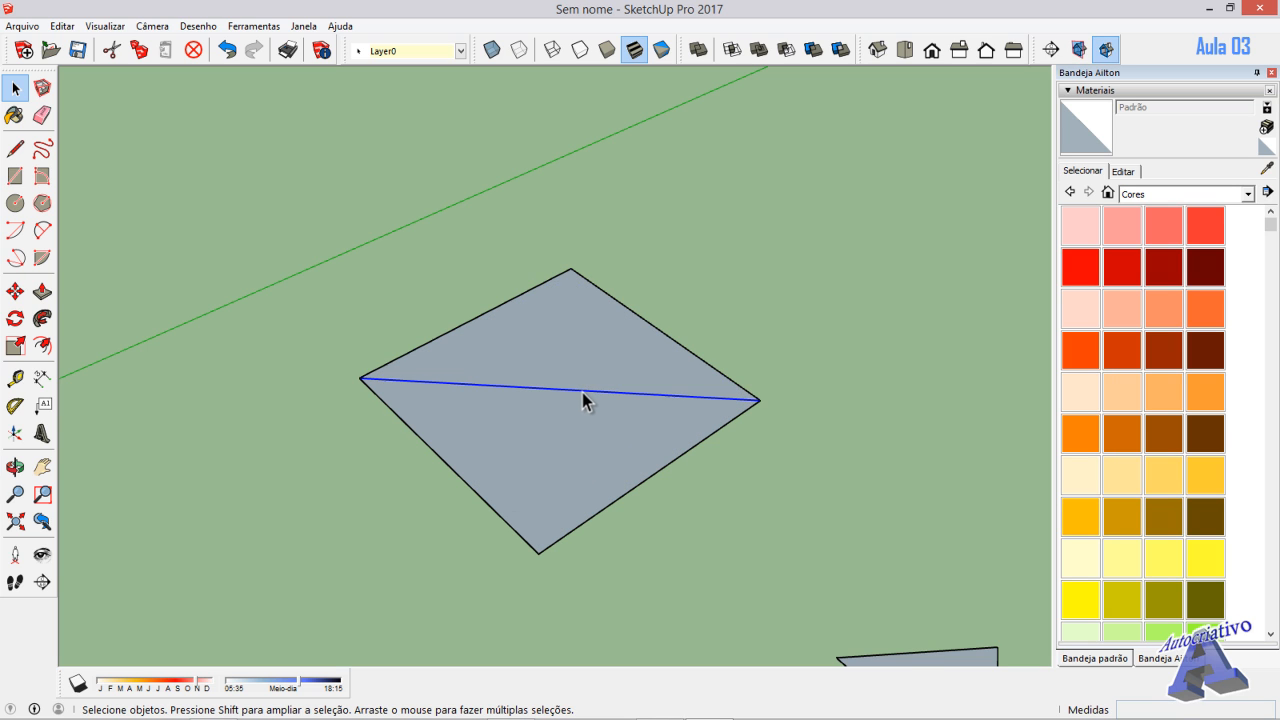
pyautogui.press('Delete')
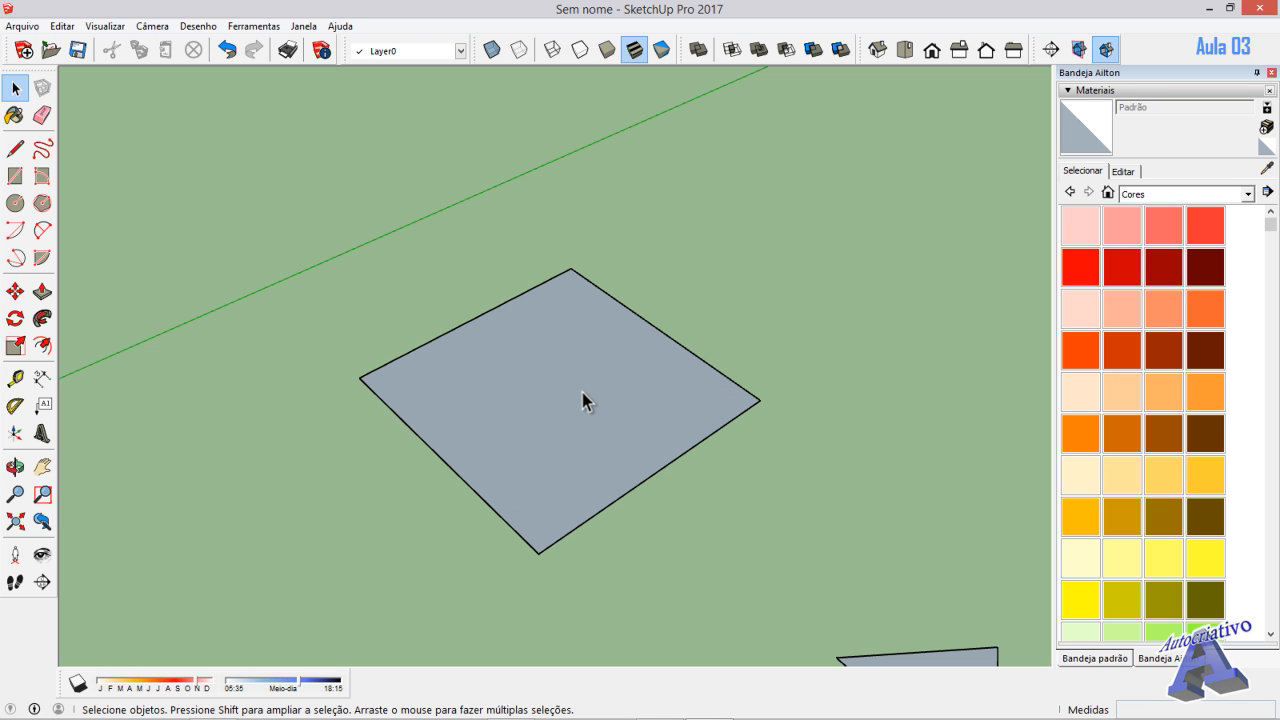
pyautogui.scroll(-3, 582, 392)
pyautogui.moveTo(582, 391); pyautogui.dragTo(593, 432, button='middle')
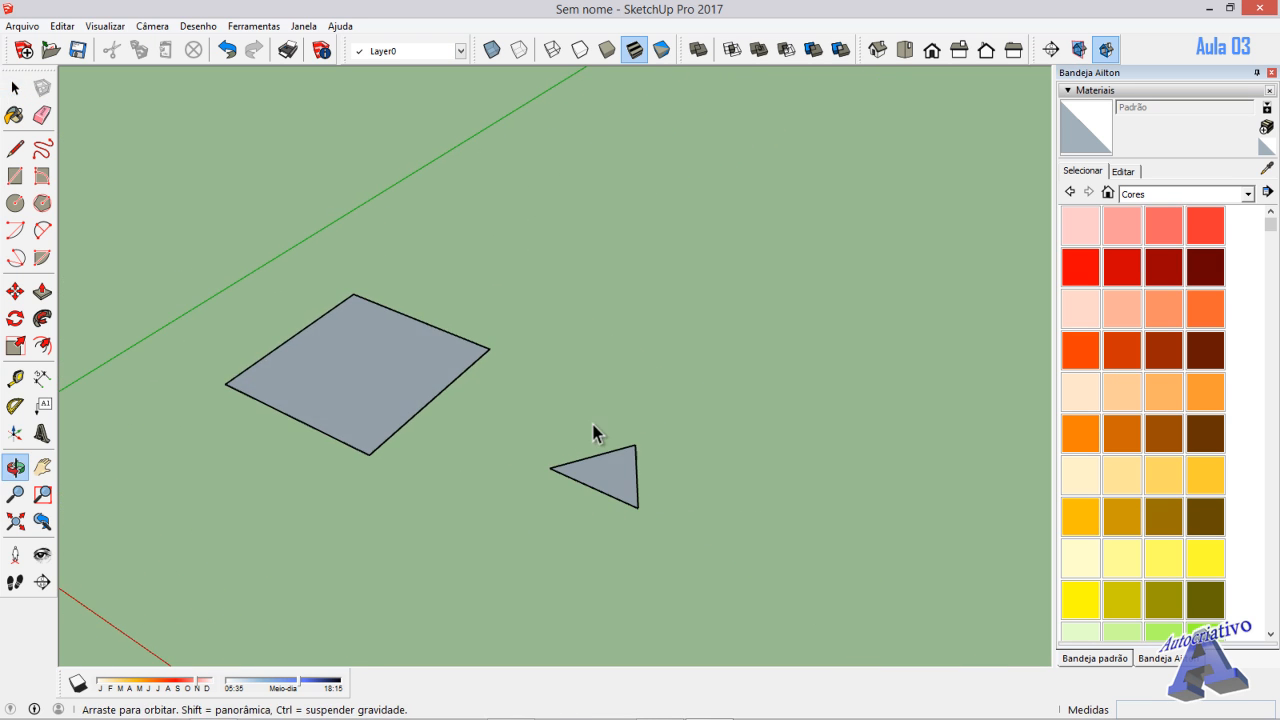
# - Delete the small triangle beside the square, including its edges
pyautogui.moveTo(515, 383); pyautogui.dragTo(682, 571)
pyautogui.press('Delete')
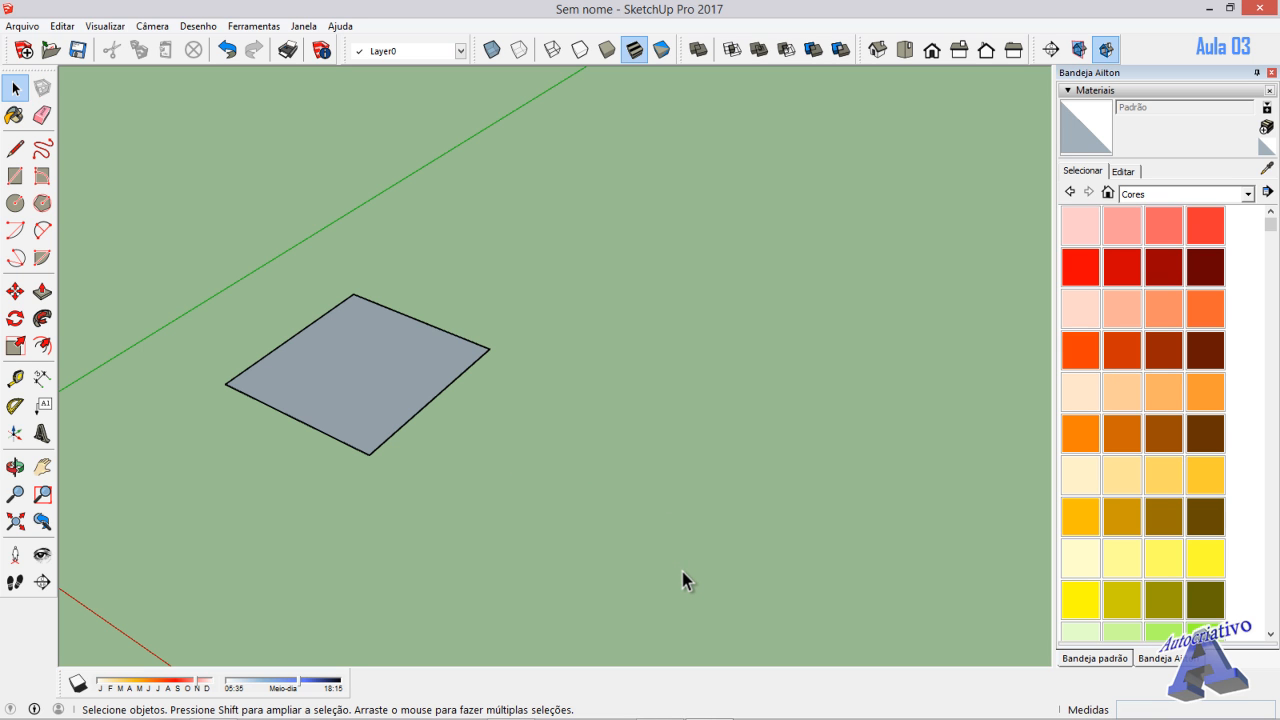
# - Select three of the square's edges one after another to check they are individual lines, and clear the selection
pyautogui.moveTo(680, 560)
pyautogui.keyDown('shift'); pyautogui.mouseDown(button='middle')
pyautogui.moveTo(780, 563)
pyautogui.moveTo(832, 514)
pyautogui.moveTo(771, 489)
pyautogui.moveTo(620, 374)
pyautogui.moveTo(583, 320)
pyautogui.moveTo(514, 277)
pyautogui.mouseUp(button='middle'); pyautogui.keyUp('shift')
pyautogui.scroll(3, 600, 360)
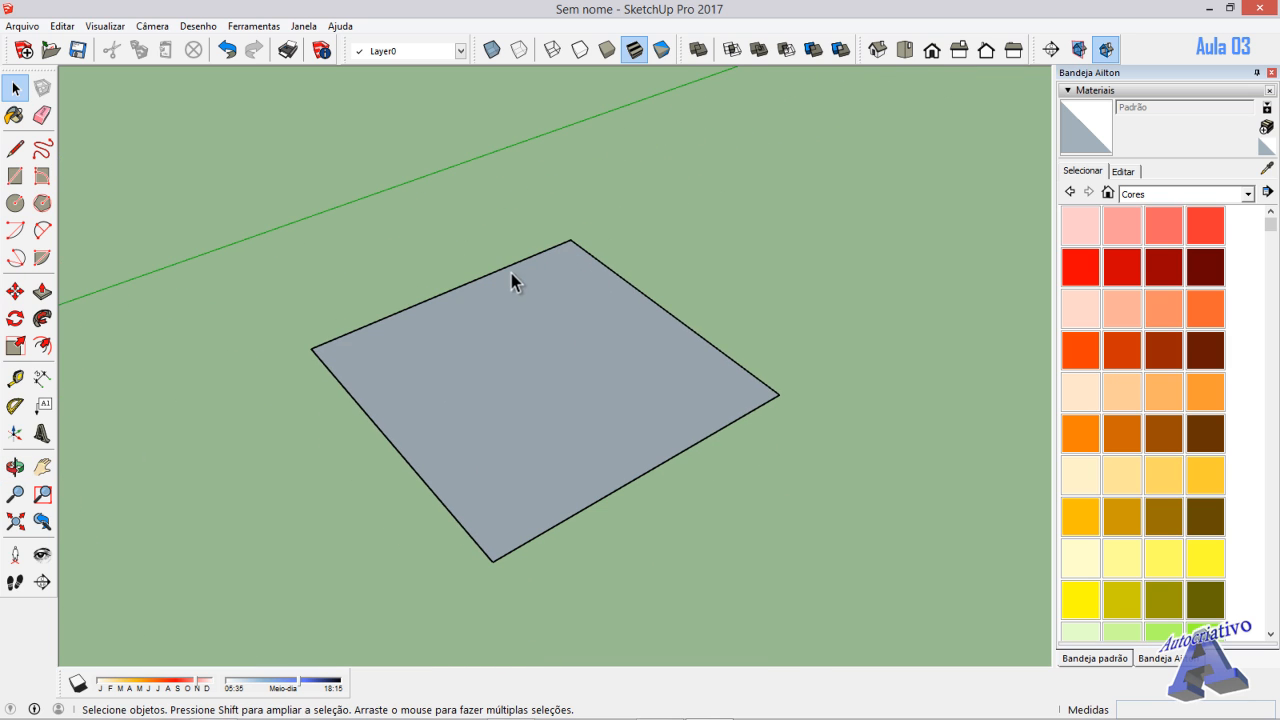
pyautogui.click(510, 268)
pyautogui.click(641, 294)
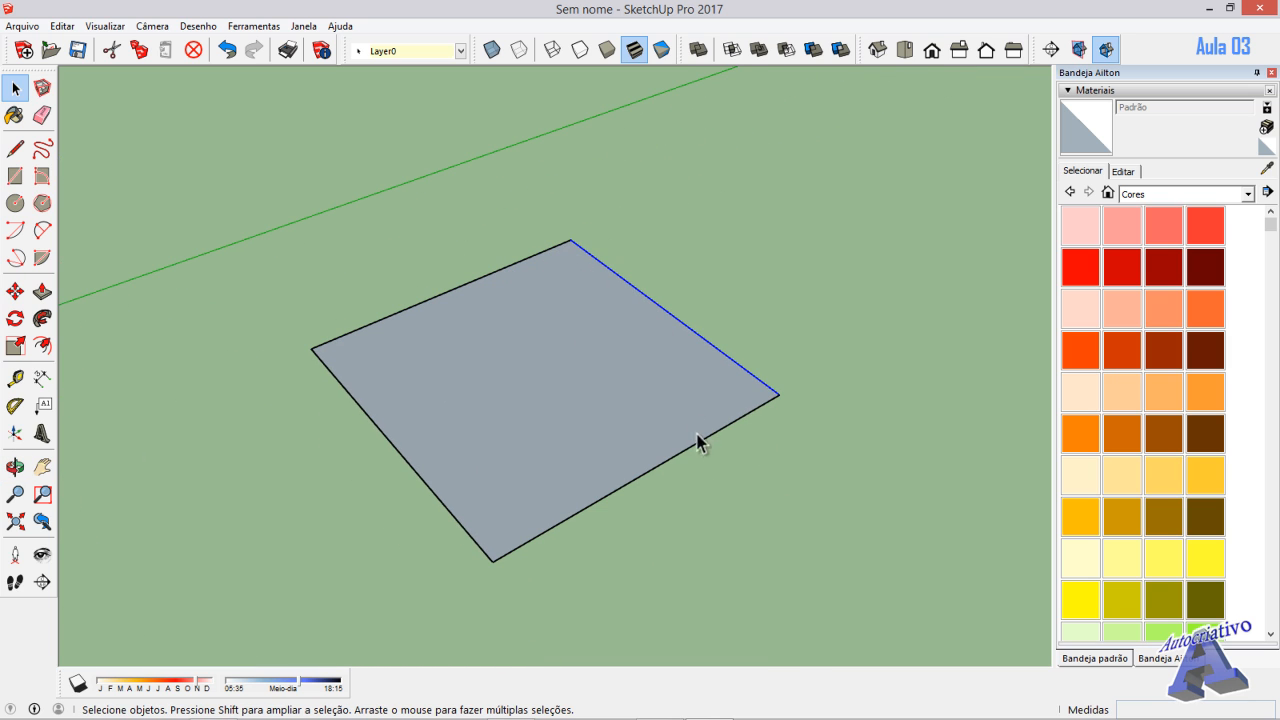
pyautogui.click(680, 452)
pyautogui.click(677, 534)
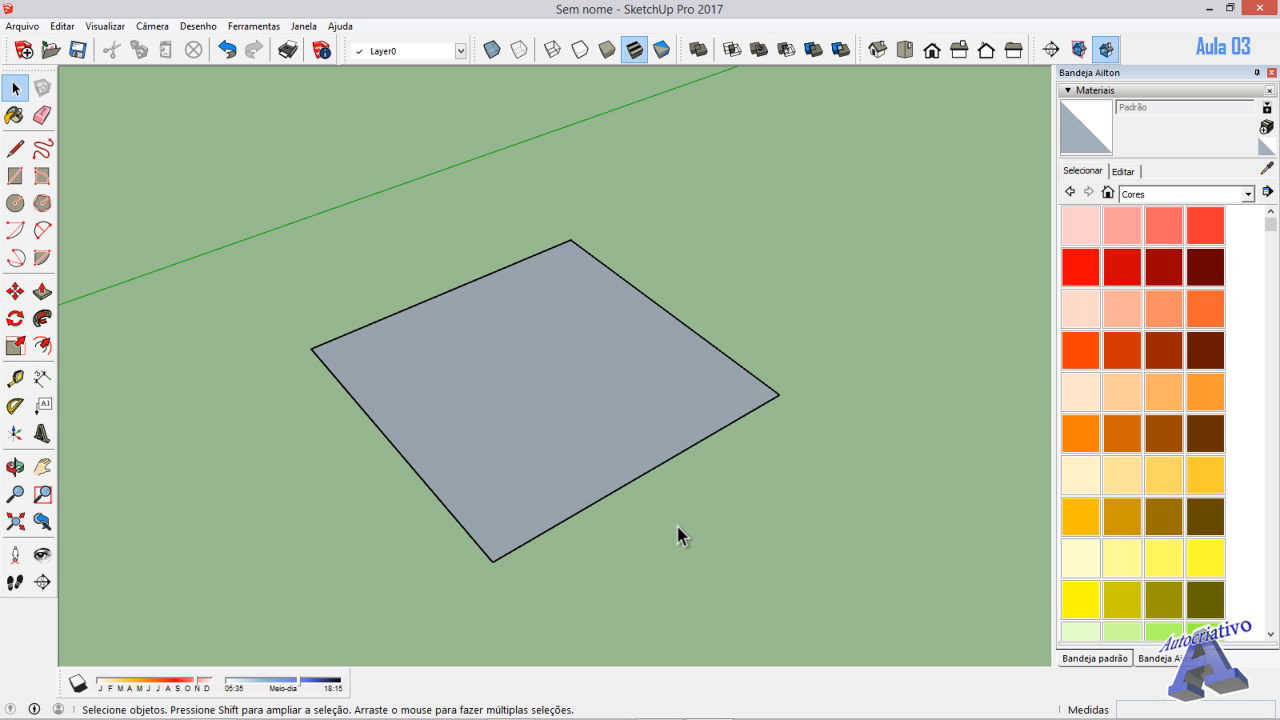
# - Draw a short vertical line along the blue axis, rising from the square's rear corner
pyautogui.moveTo(677, 534); pyautogui.dragTo(621, 505, button='middle')
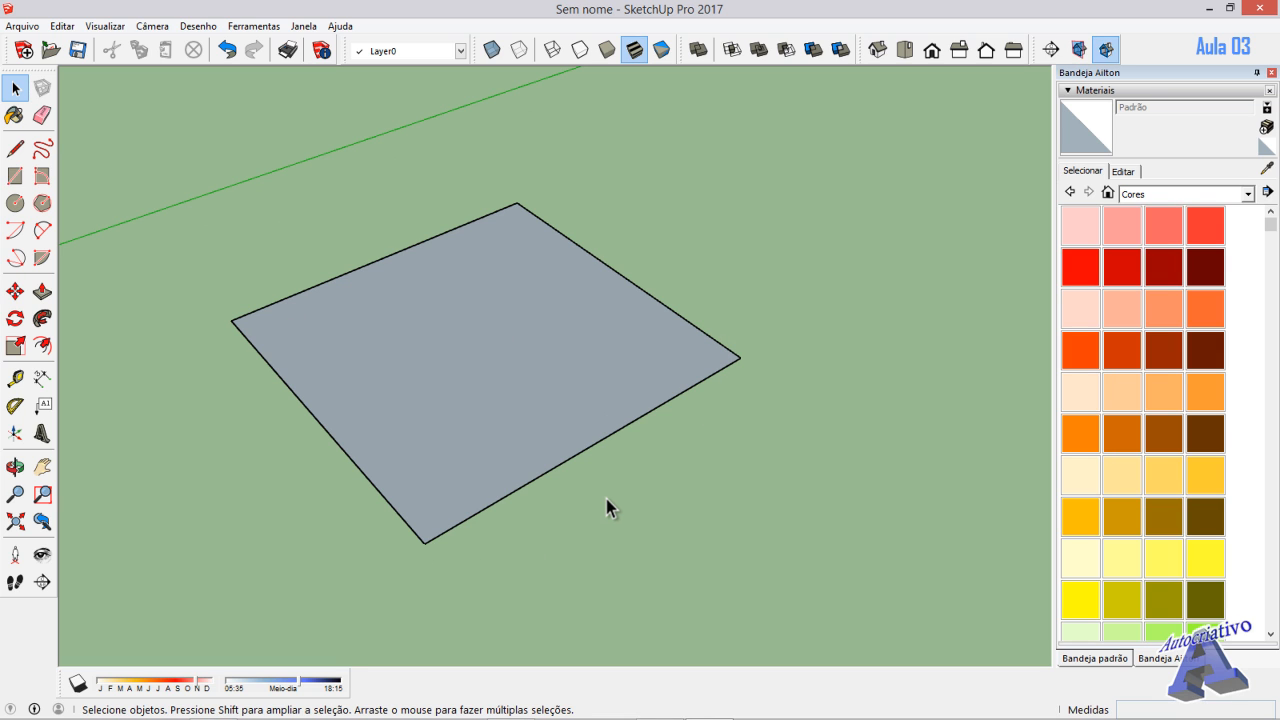
pyautogui.scroll(-1, 606, 499)
pyautogui.moveTo(606, 499); pyautogui.dragTo(656, 520, button='middle')
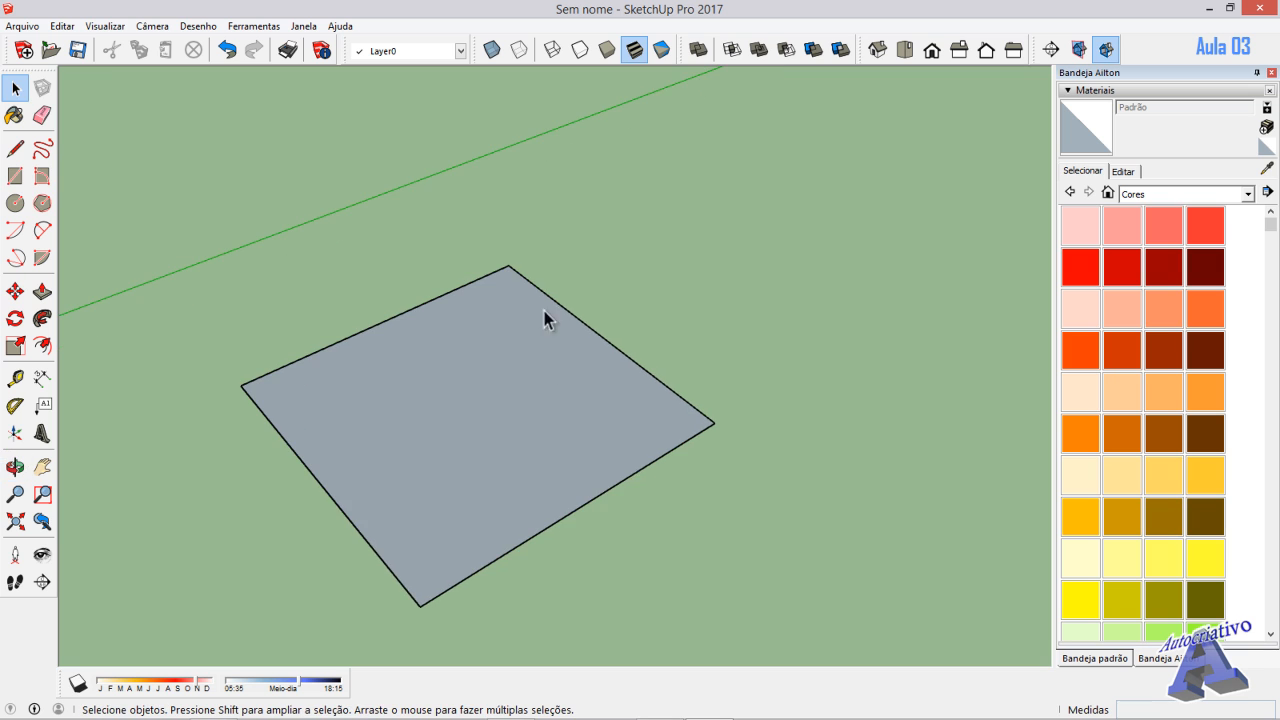
pyautogui.scroll(2, 510, 268)
pyautogui.press('l')
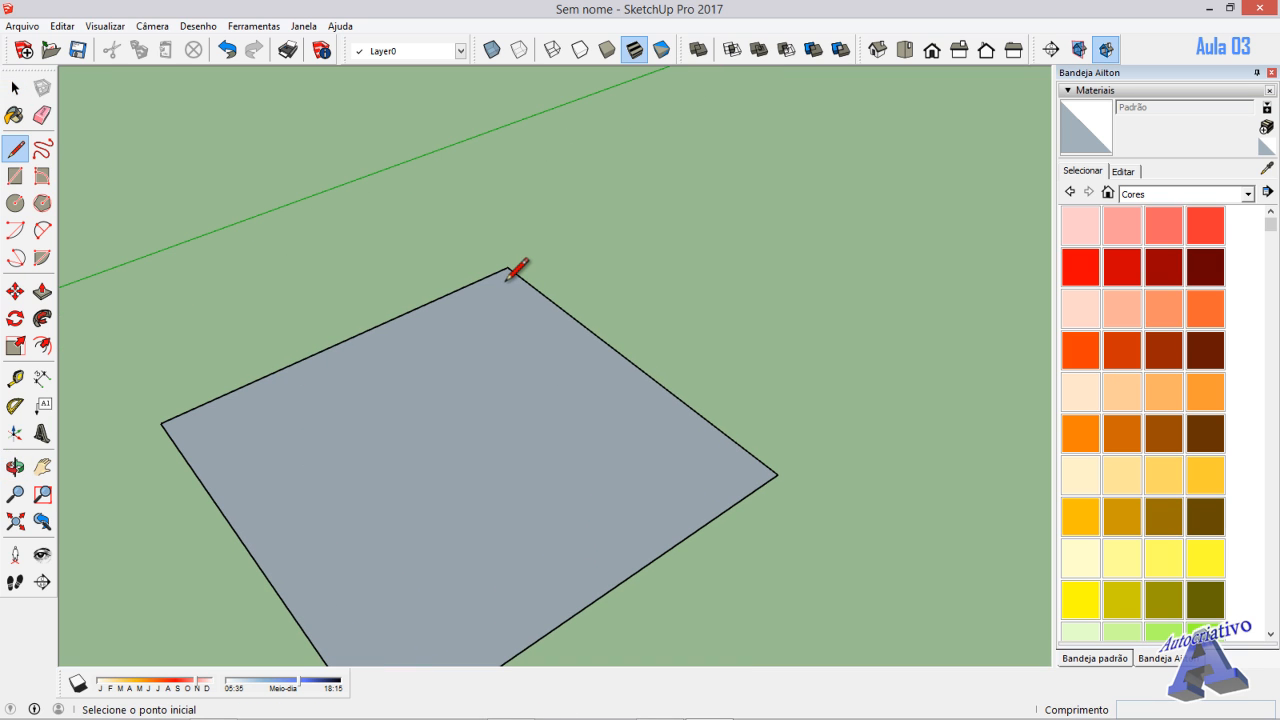
pyautogui.scroll(2, 512, 270)
pyautogui.click(509, 266)
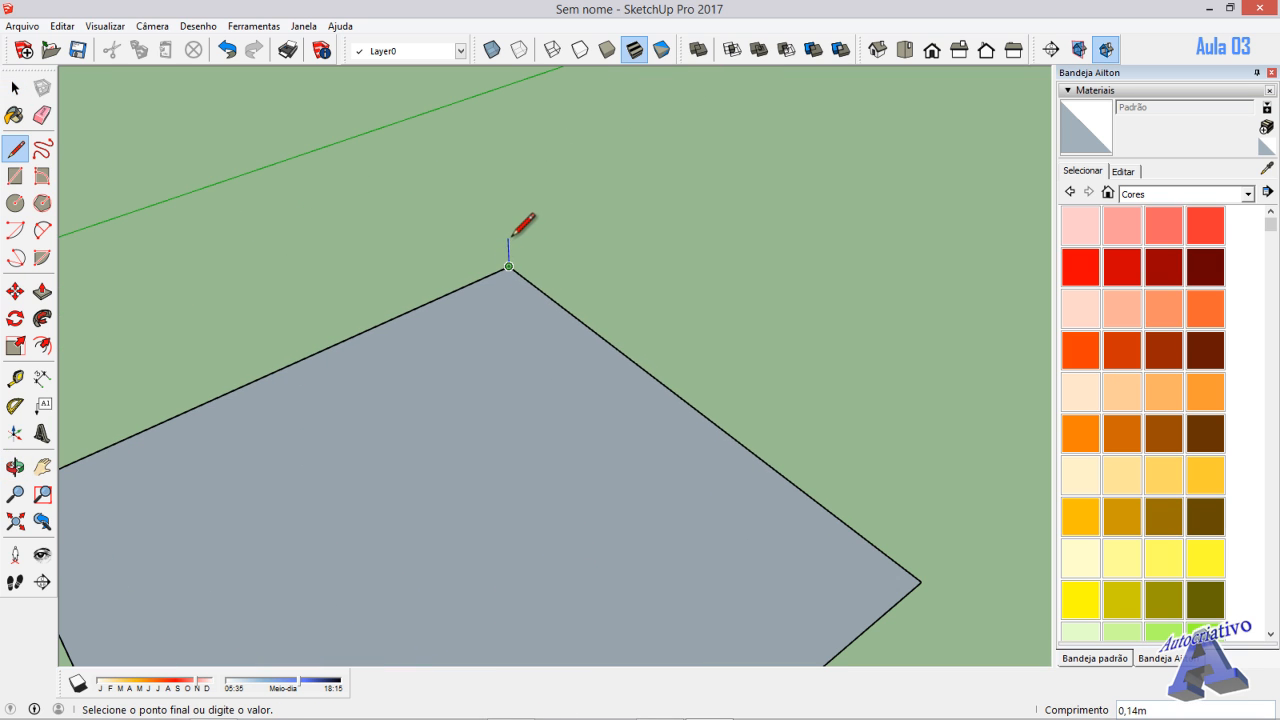
pyautogui.moveTo(513, 234); pyautogui.dragTo(500, 166, button='middle')
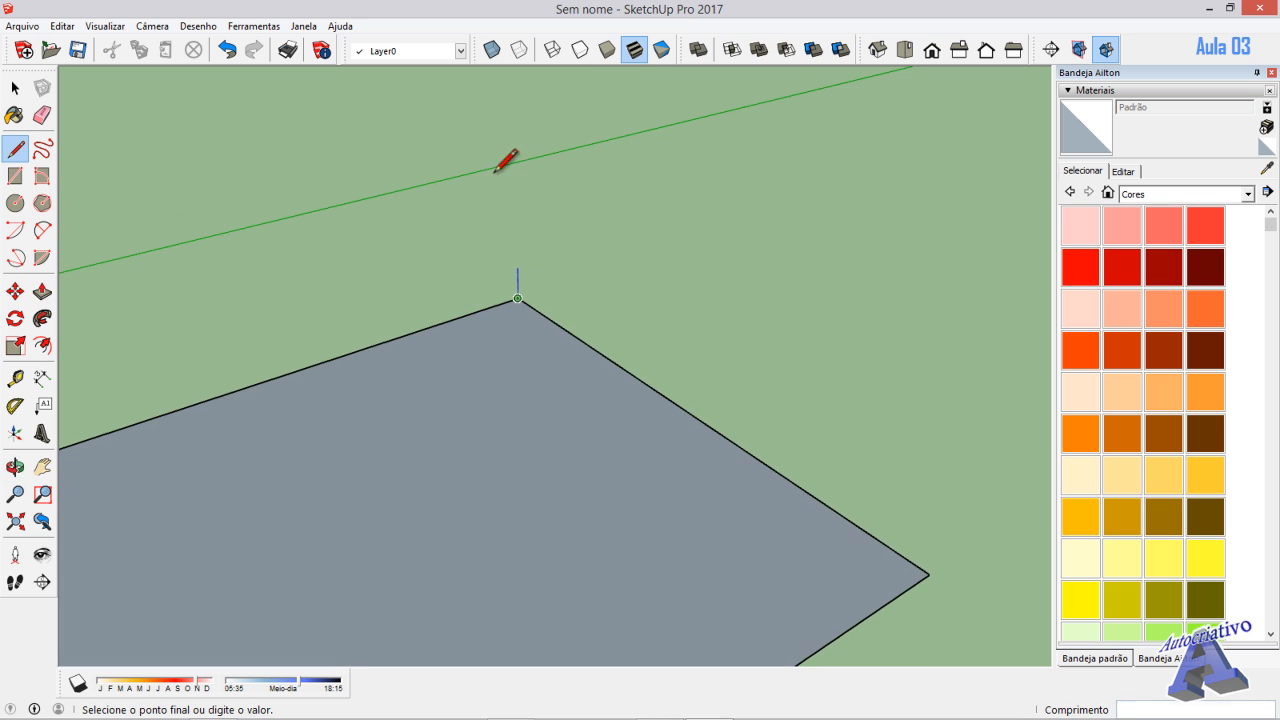
pyautogui.click(517, 242)
pyautogui.press('space')
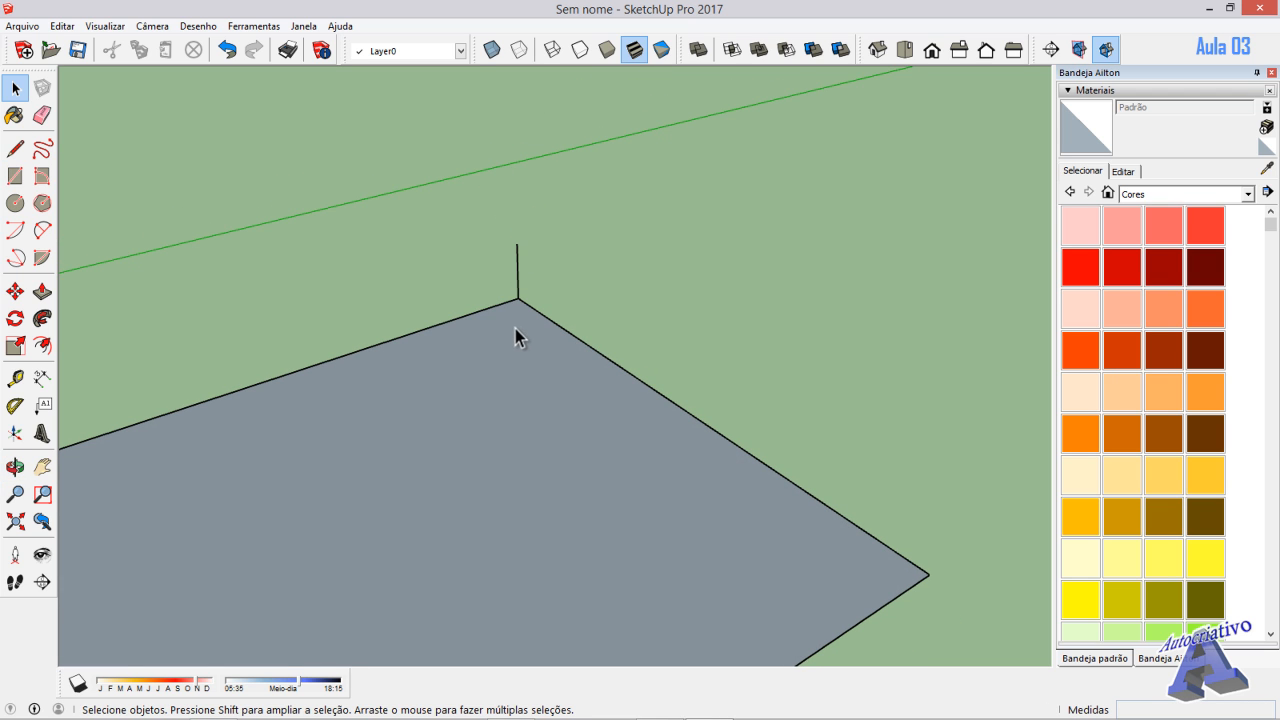
# - Trace a line over the square's existing front-left edge, from the front corner to the left corner
pyautogui.scroll(-3, 514, 337)
pyautogui.moveTo(601, 386); pyautogui.dragTo(588, 432, button='middle')
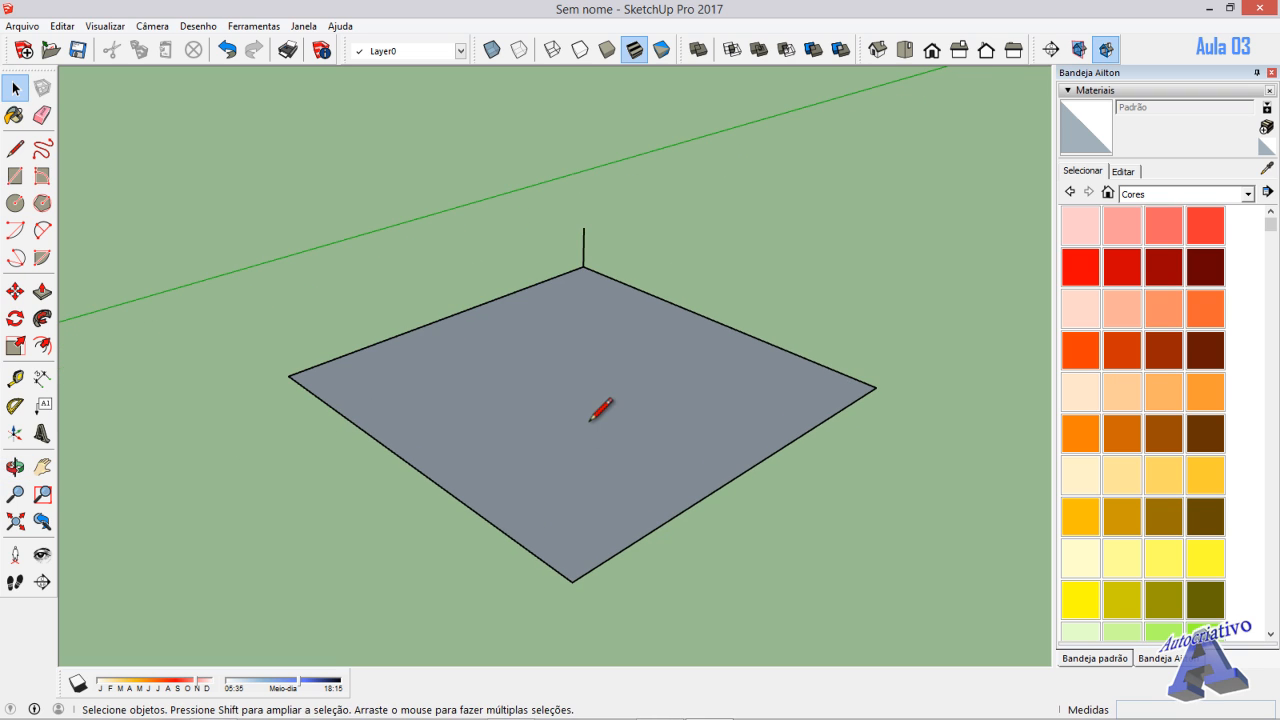
pyautogui.press('l')
pyautogui.click(572, 580)
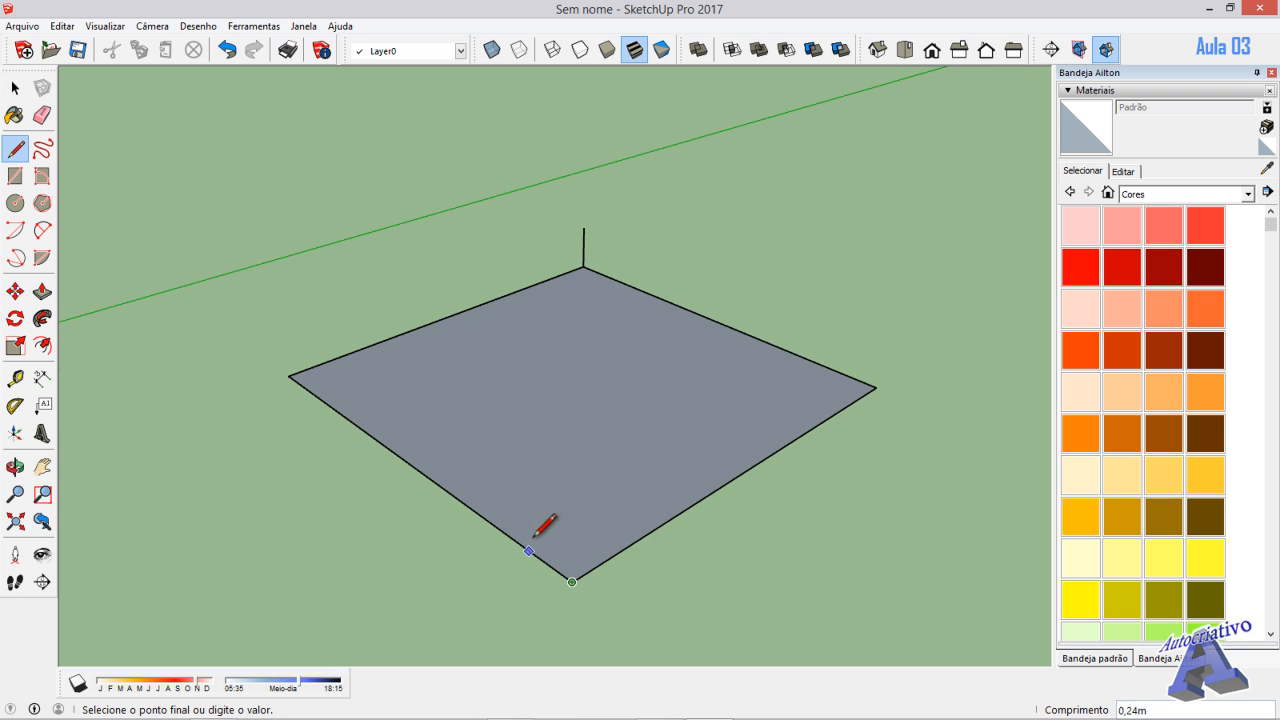
pyautogui.click(288, 376)
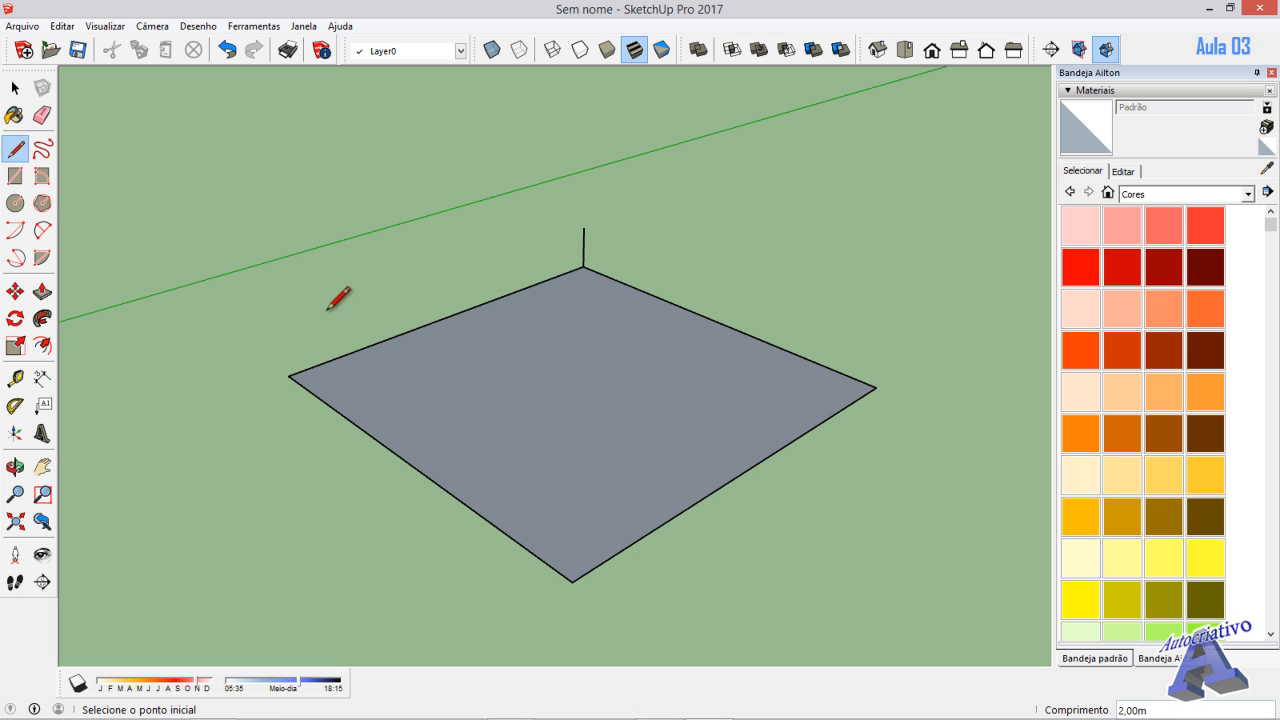
pyautogui.press('space')
# - Draw lines from the square's left and right corners to the vertical line's upper end, forming two triangular faces
pyautogui.press('l')
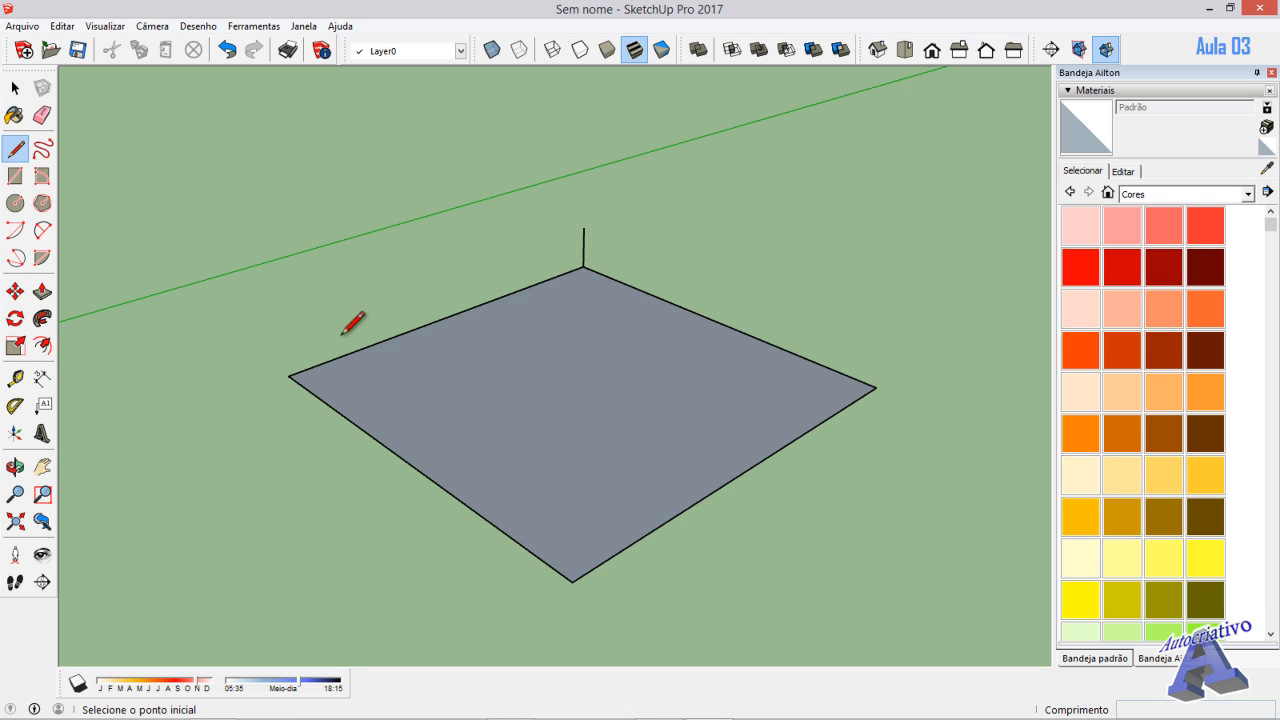
pyautogui.click(288, 376)
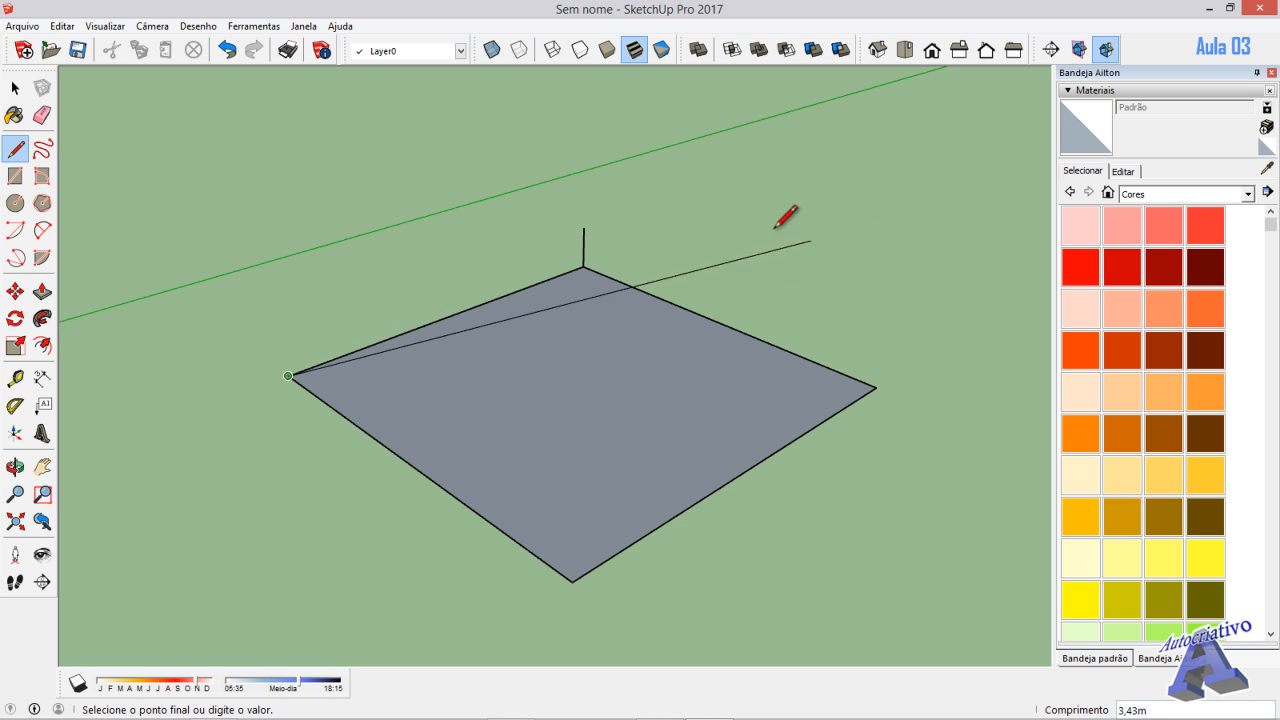
pyautogui.click(584, 228)
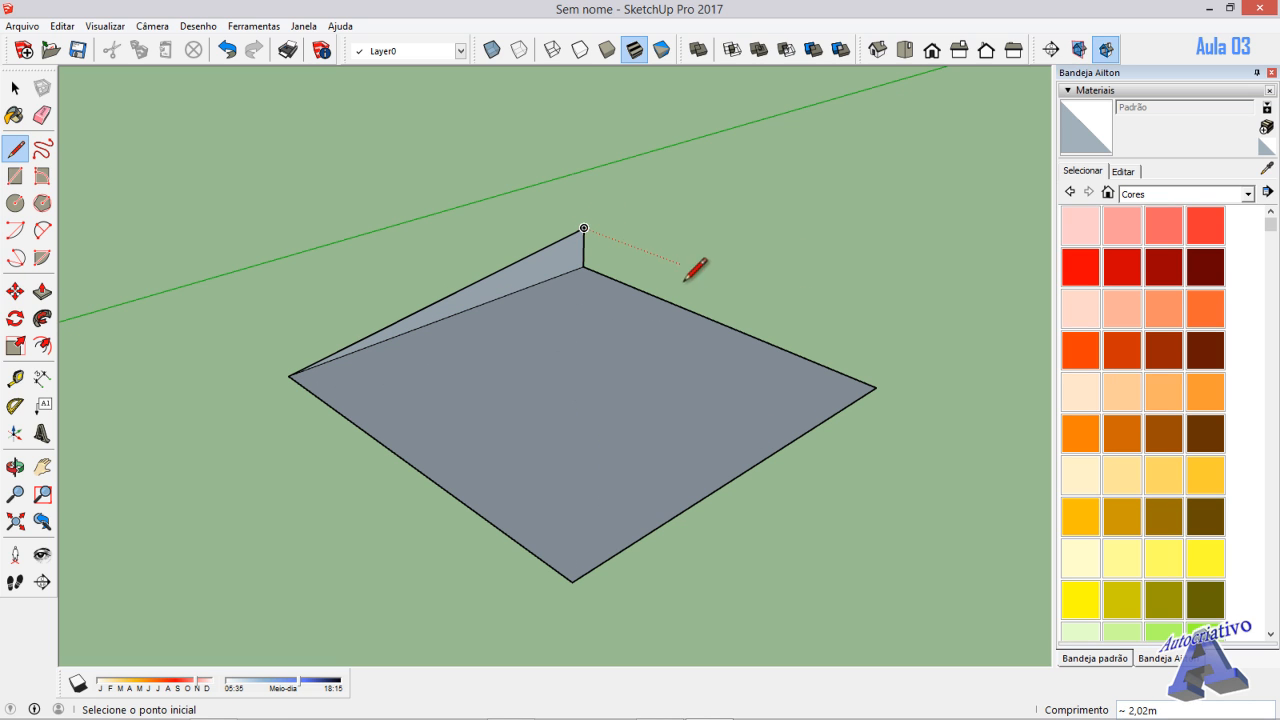
pyautogui.click(584, 228)
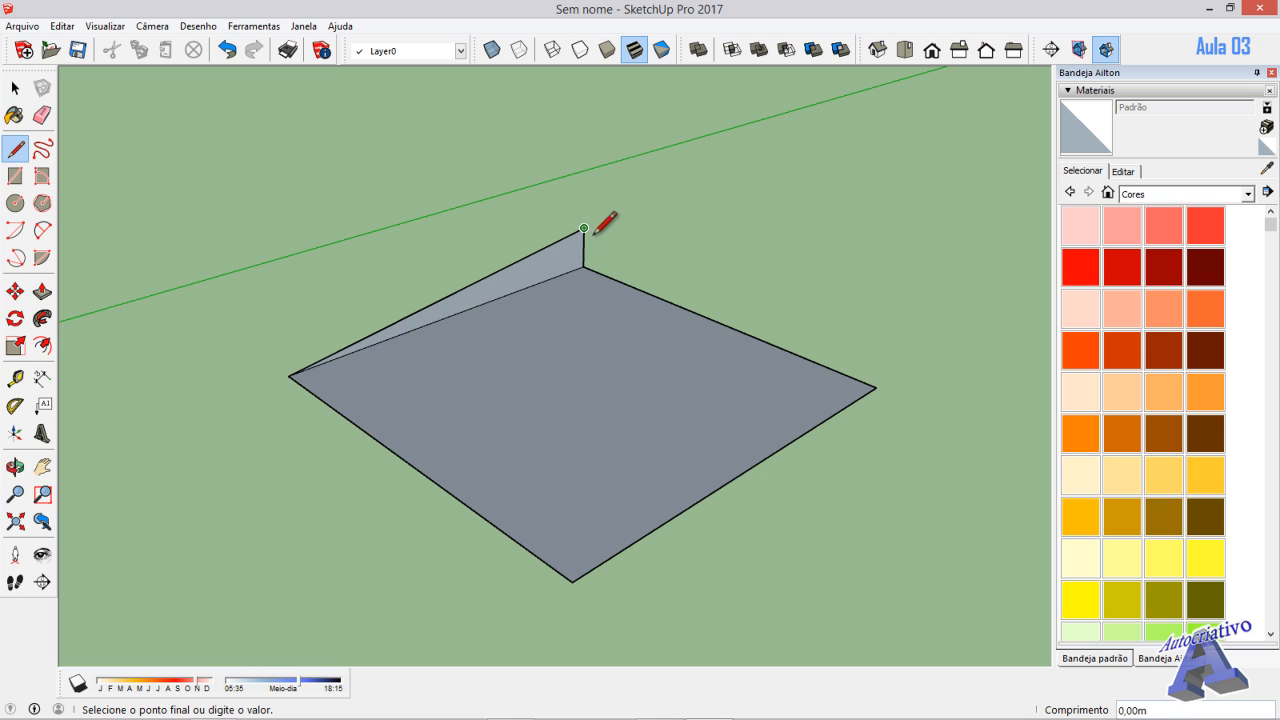
pyautogui.click(876, 387)
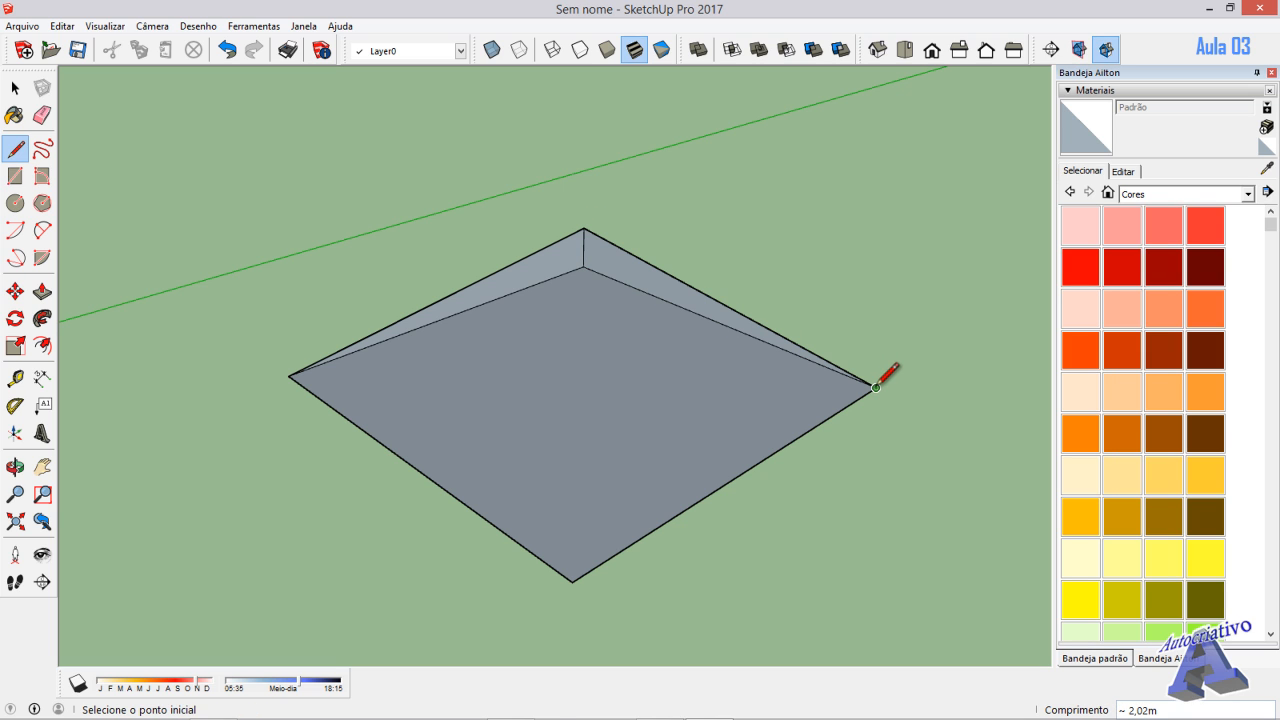
pyautogui.press('space')
# - Trace a line over the square's existing front-right edge, from the right corner to the front corner
pyautogui.press('l')
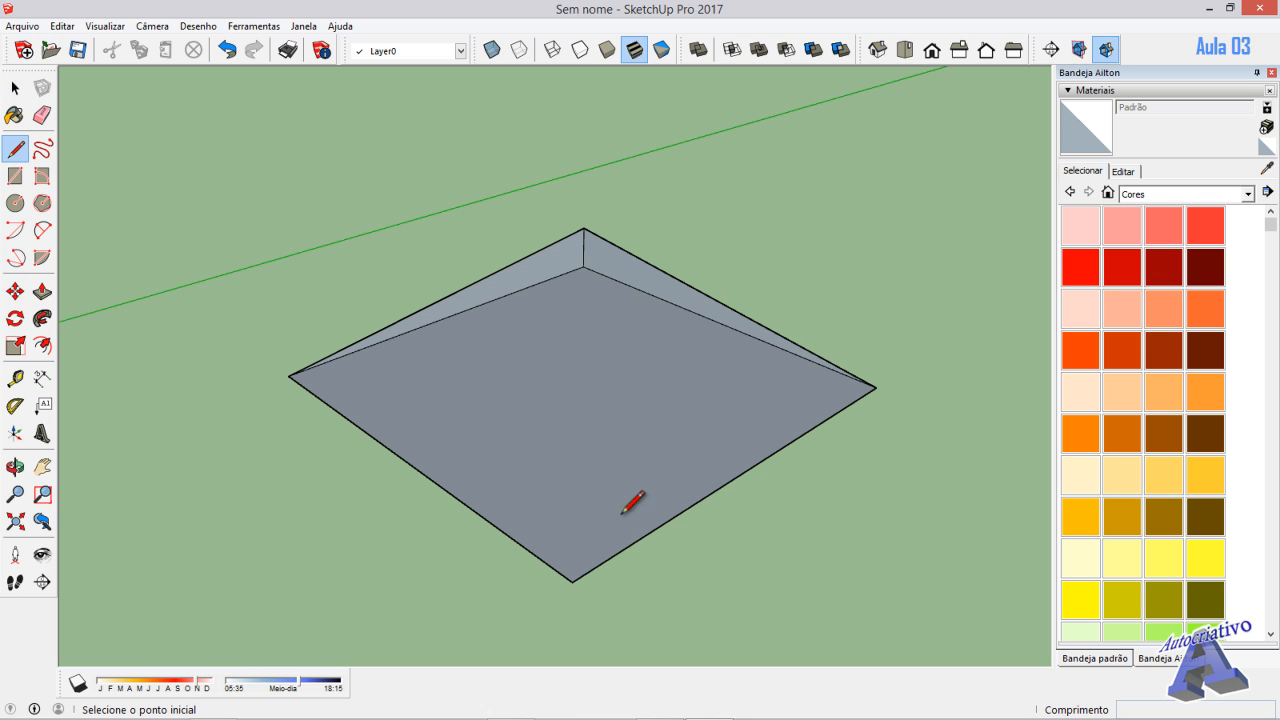
pyautogui.click(876, 387)
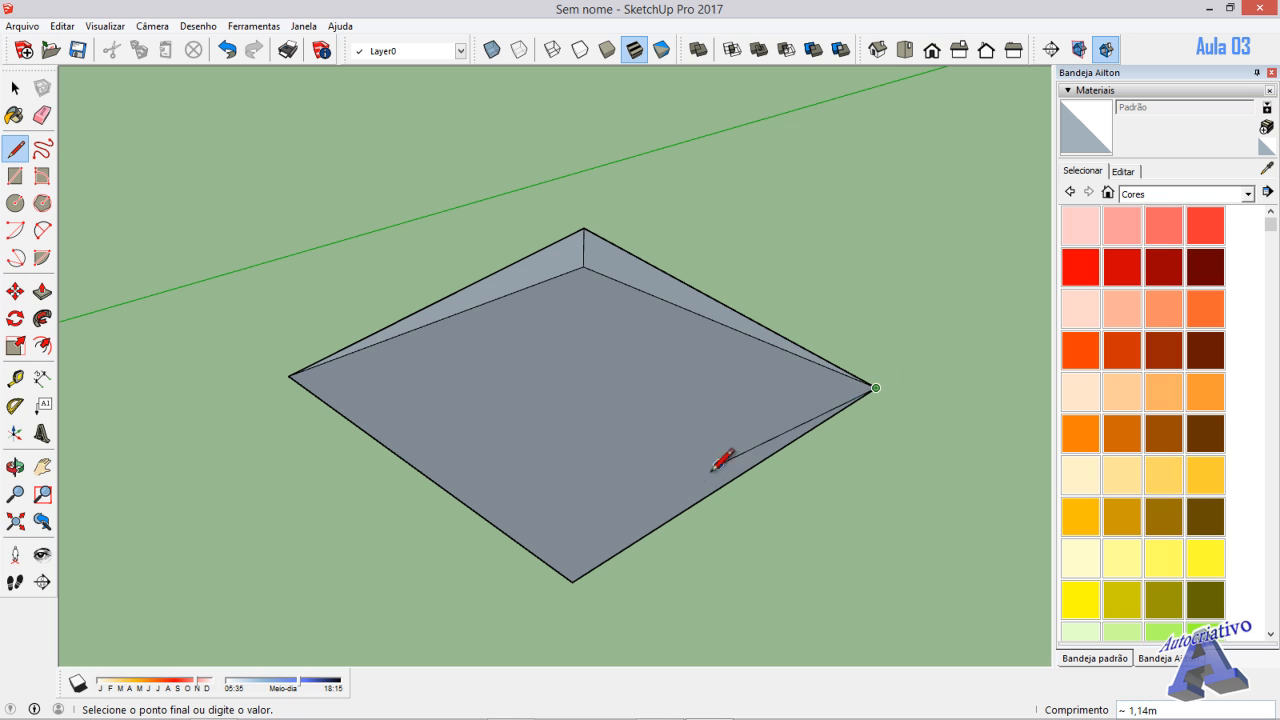
pyautogui.click(572, 581)
pyautogui.press('space')
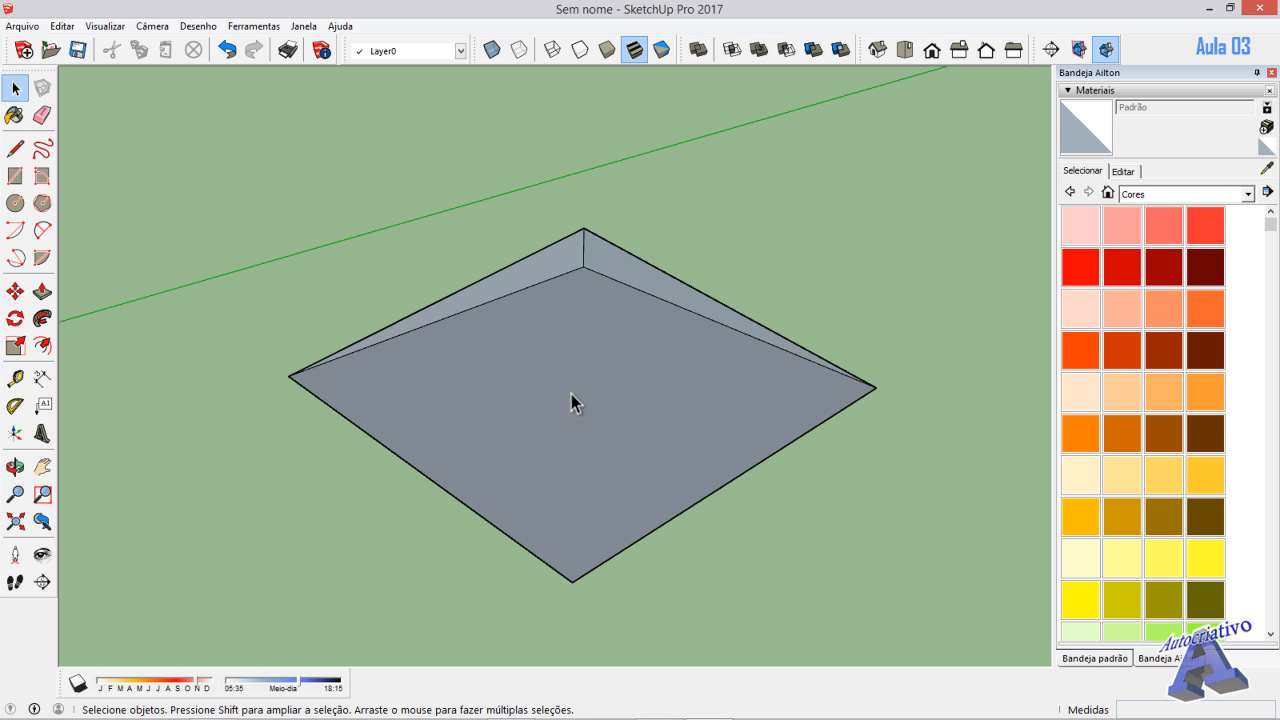
# - Delete the square base face and the two triangular side faces, keeping their edges
pyautogui.doubleClick(571, 394)
pyautogui.click(842, 524)
pyautogui.click(626, 384)
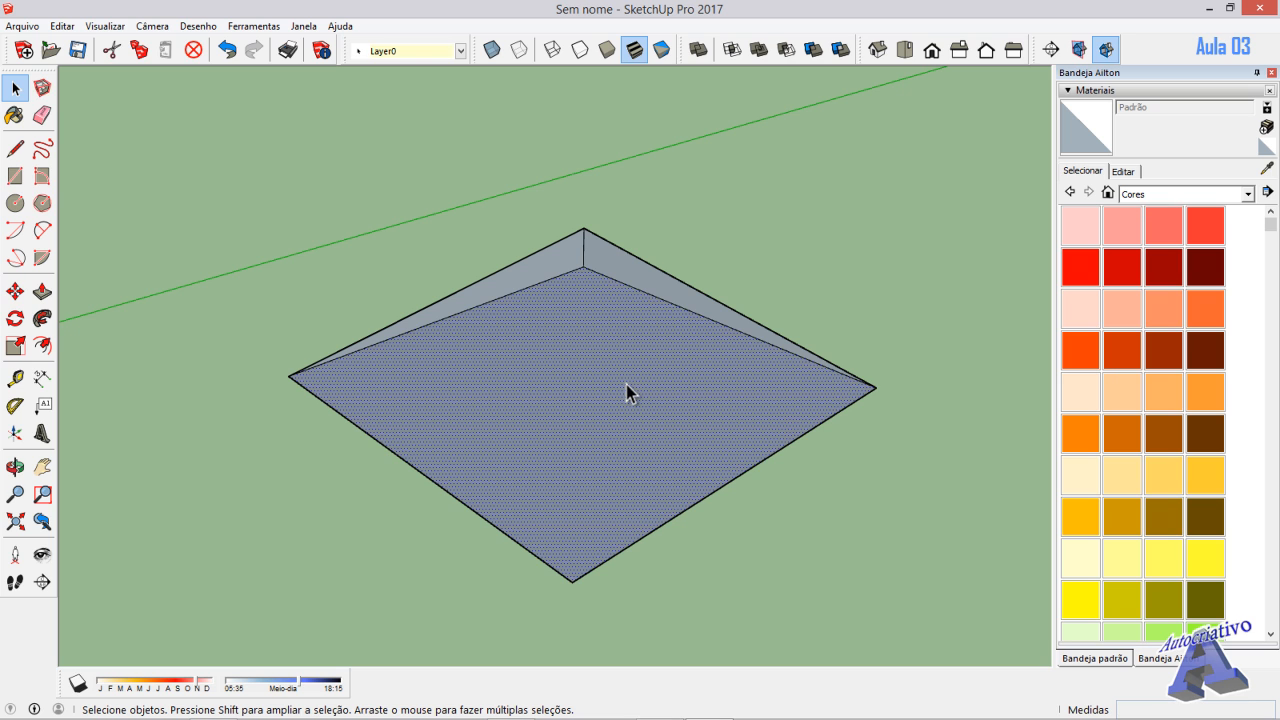
pyautogui.press('Delete')
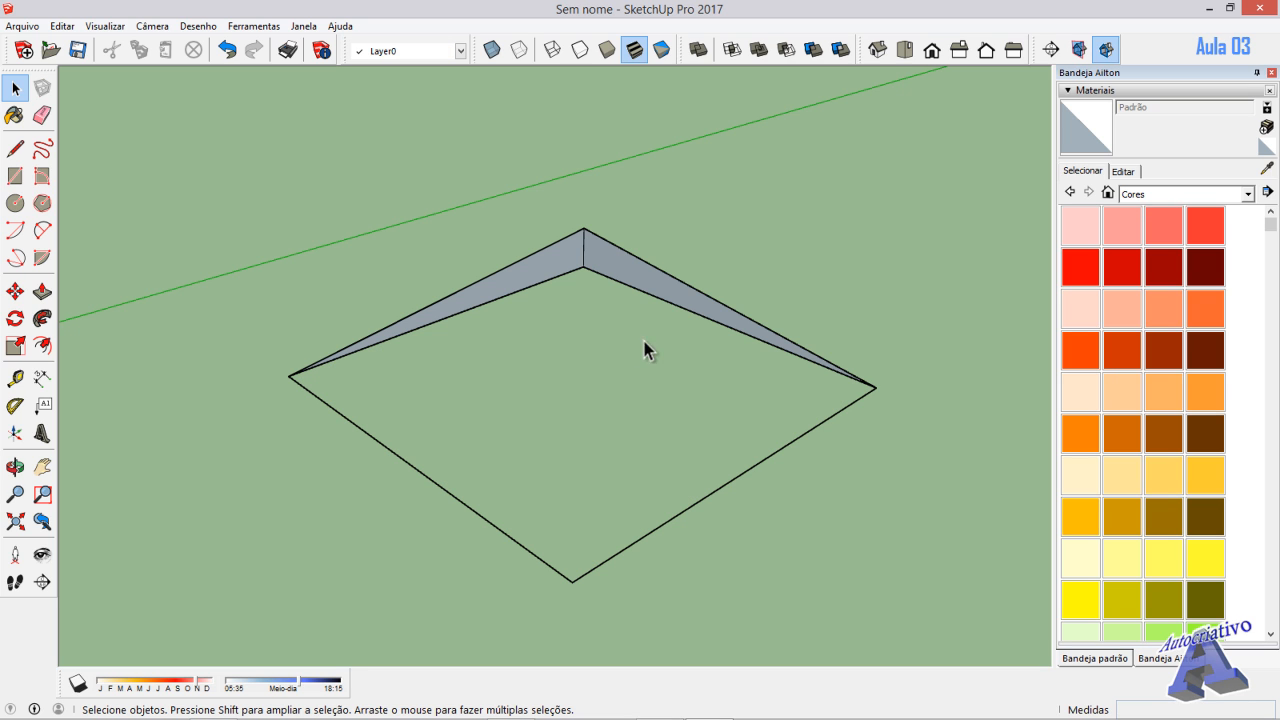
pyautogui.click(647, 283)
pyautogui.press('Delete')
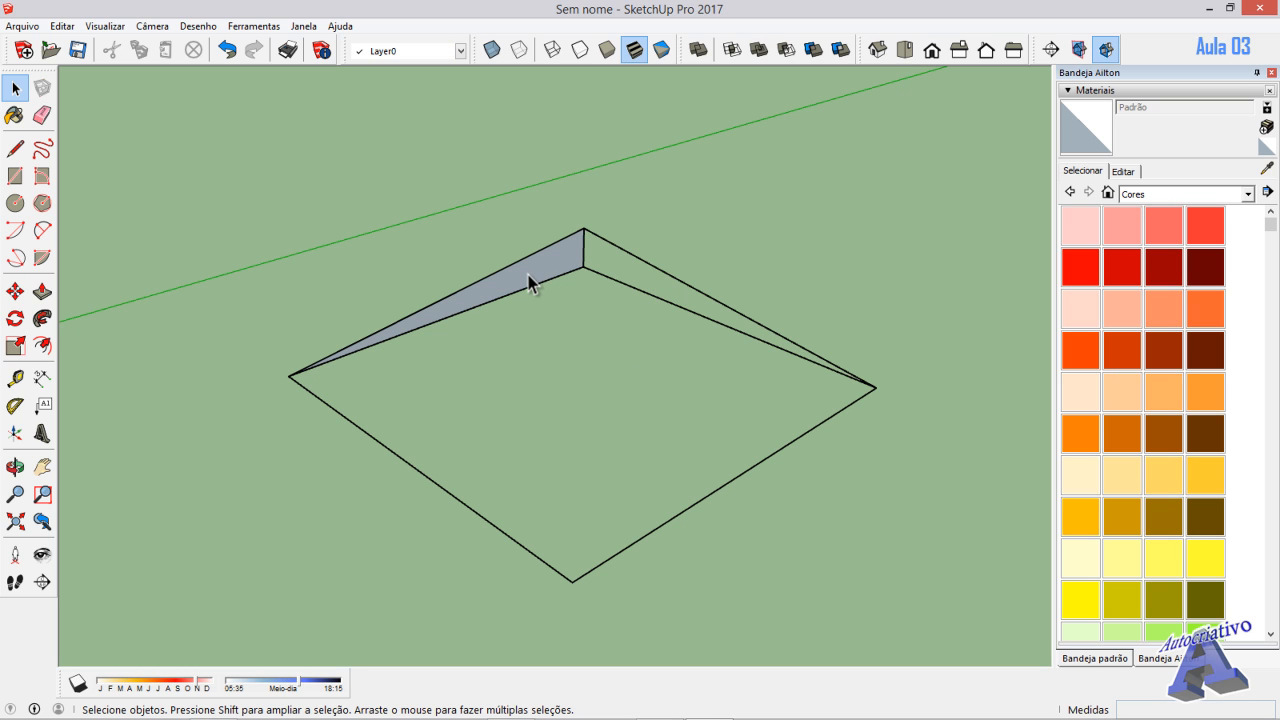
pyautogui.click(528, 276)
pyautogui.press('Delete')
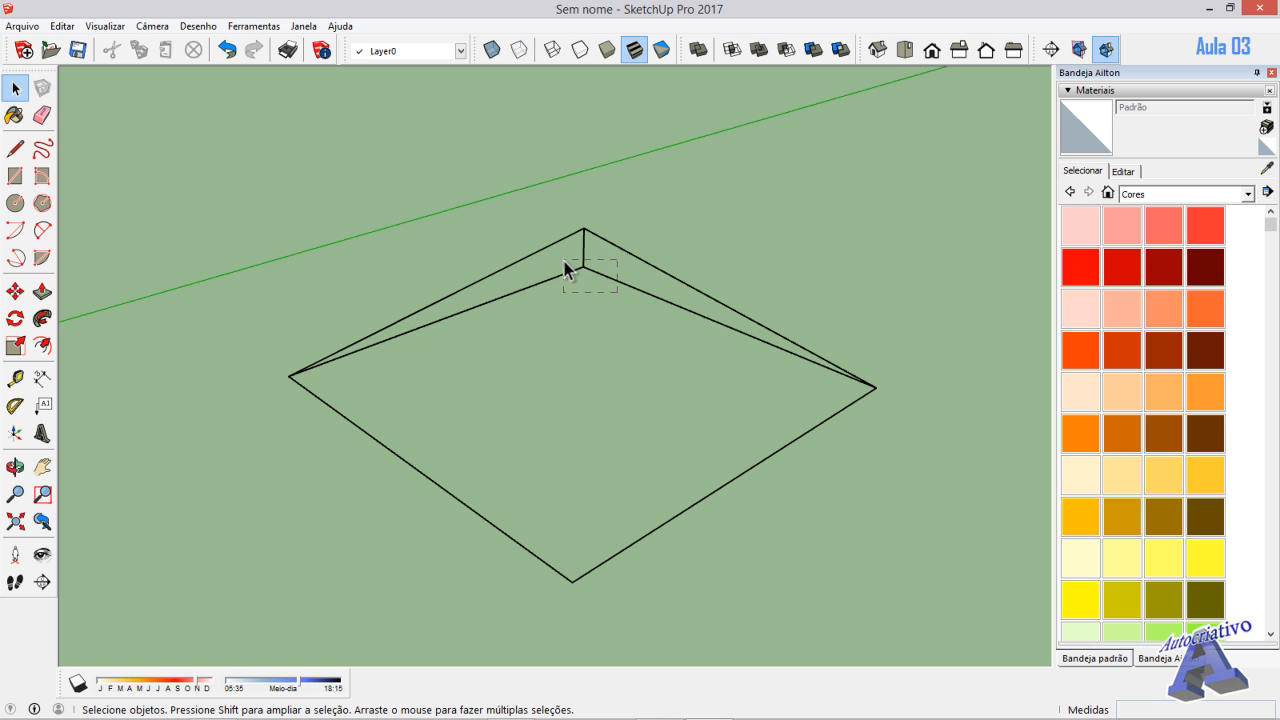
# - Delete the three edges meeting at the base's rear corner, and erase the remaining four-sided outline
pyautogui.moveTo(565, 268); pyautogui.dragTo(565, 268)
pyautogui.press('Delete')
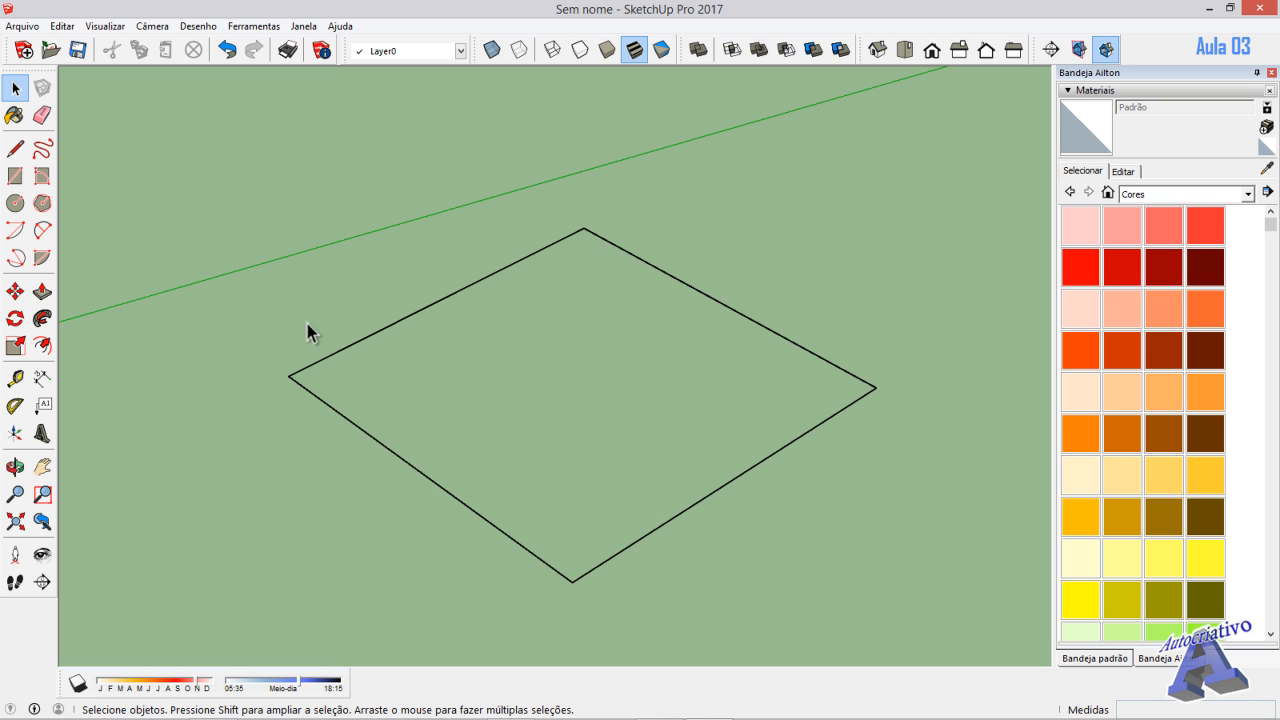
pyautogui.moveTo(631, 486); pyautogui.dragTo(527, 390, button='middle')
pyautogui.moveTo(432, 357); pyautogui.dragTo(534, 477, button='middle')
pyautogui.scroll(-2, 537, 474)
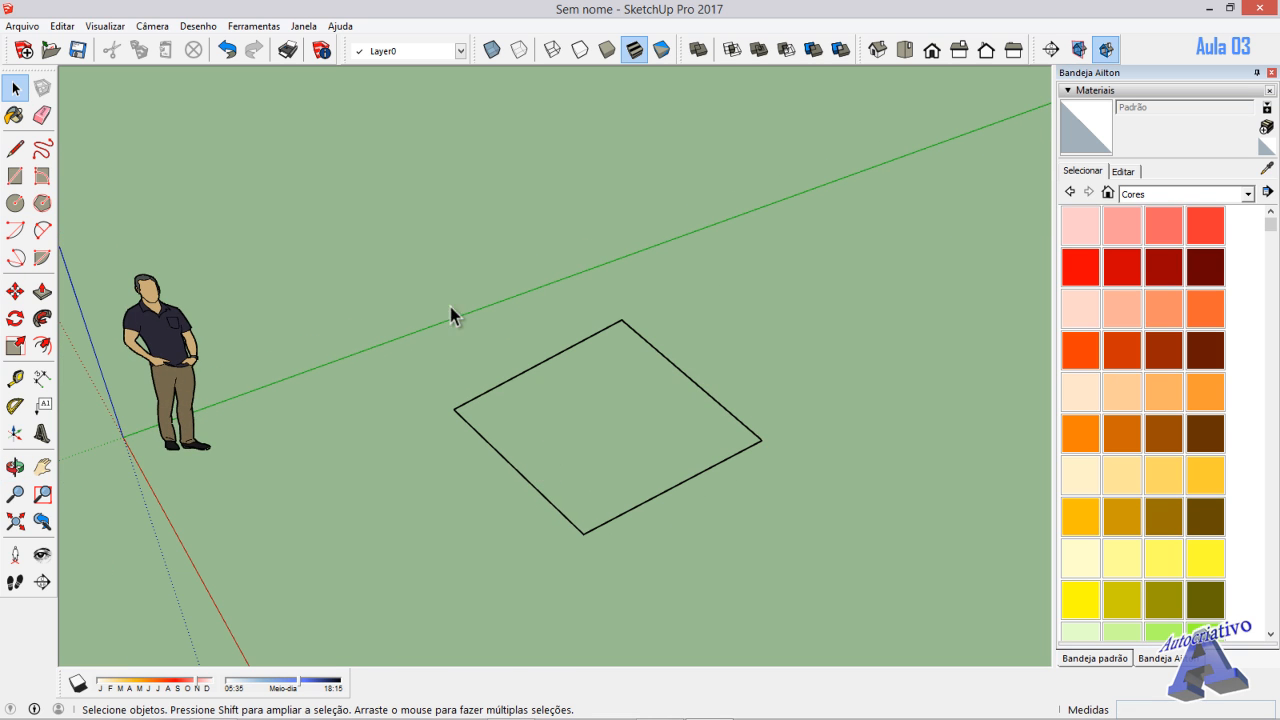
pyautogui.moveTo(384, 252); pyautogui.dragTo(838, 612)
pyautogui.press('Delete')
# - Draw a rectangle of about 2.40 m by 3.28 m on the ground beside the human figure
pyautogui.scroll(-2, 808, 546)
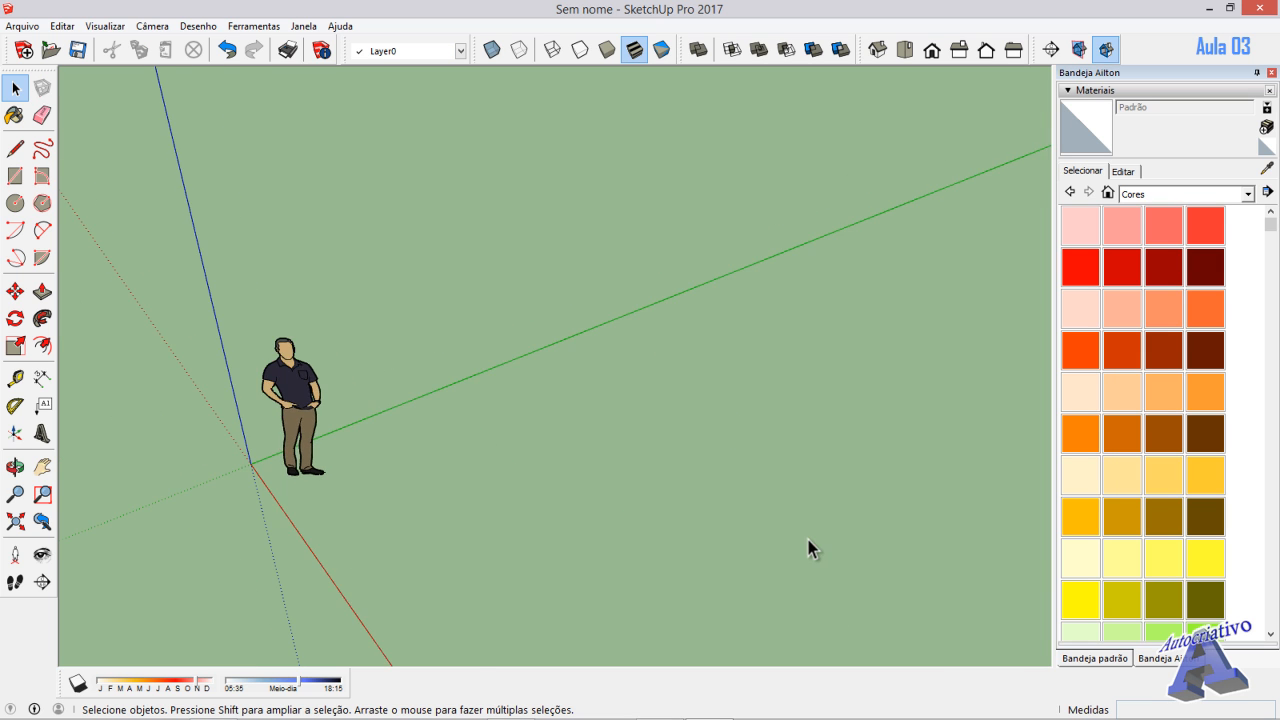
pyautogui.moveTo(808, 546); pyautogui.dragTo(578, 455, button='middle')
pyautogui.scroll(2, 426, 455)
pyautogui.moveTo(426, 455); pyautogui.dragTo(656, 456, button='middle')
pyautogui.moveTo(697, 275); pyautogui.dragTo(708, 392, button='middle')
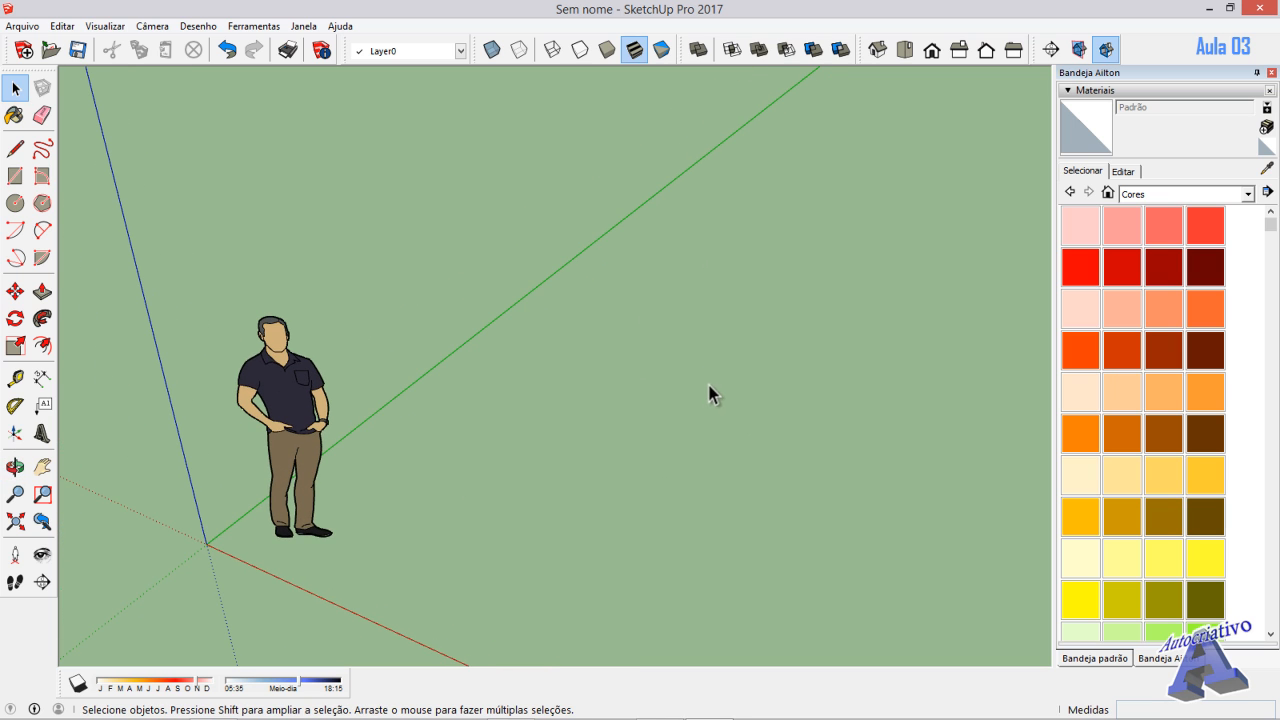
pyautogui.click(15, 175)
pyautogui.click(532, 426)
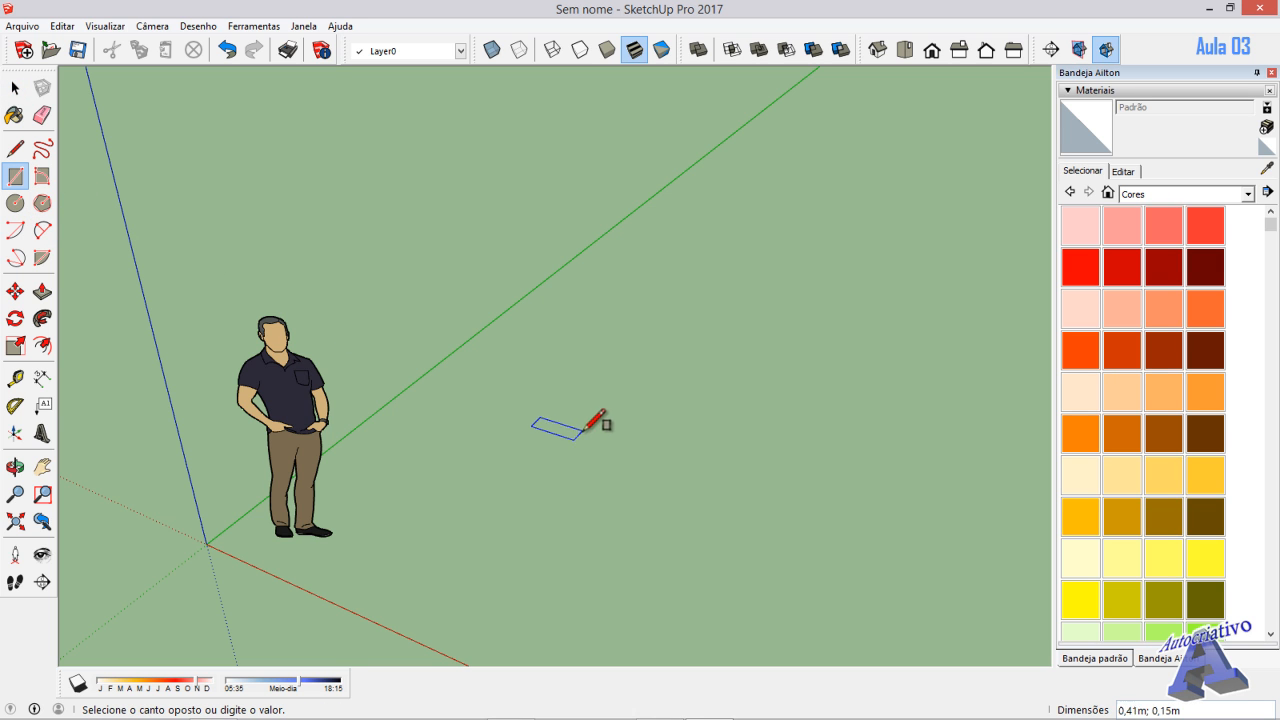
pyautogui.keyDown('shift'); pyautogui.moveTo(825, 357); pyautogui.dragTo(643, 365, button='middle'); pyautogui.keyUp('shift')
pyautogui.scroll(-1, 663, 366)
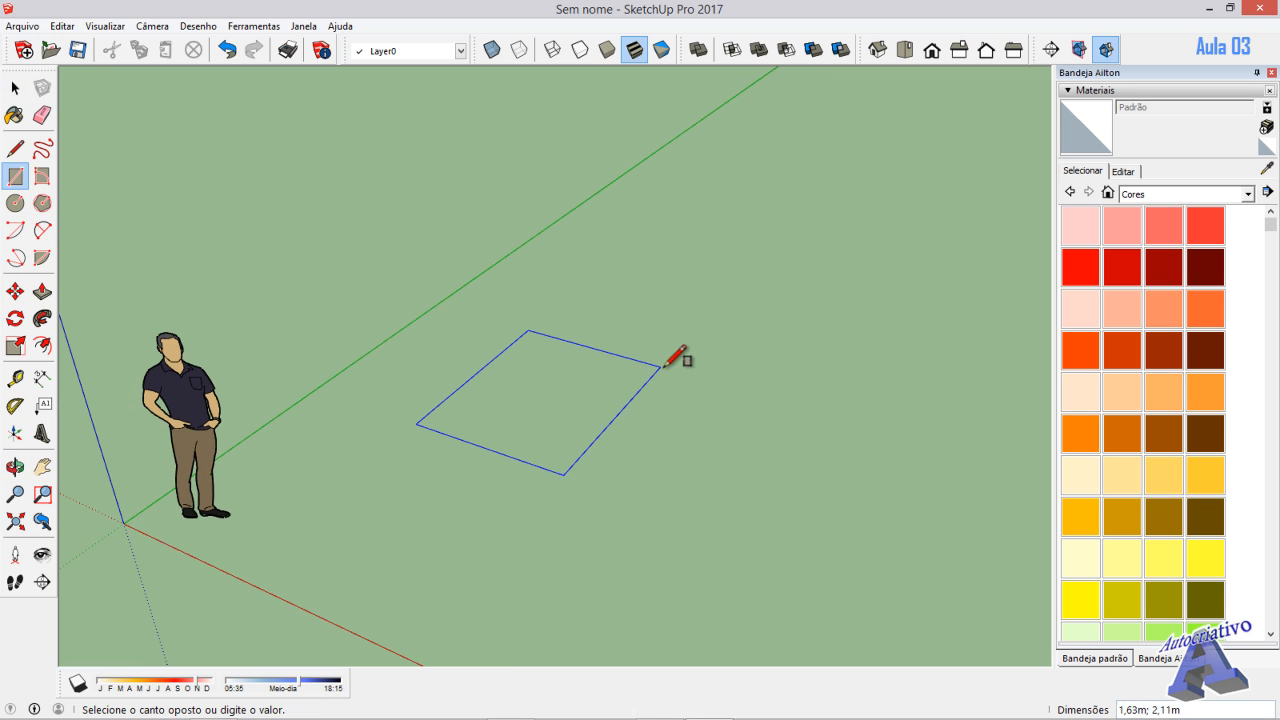
pyautogui.click(770, 335)
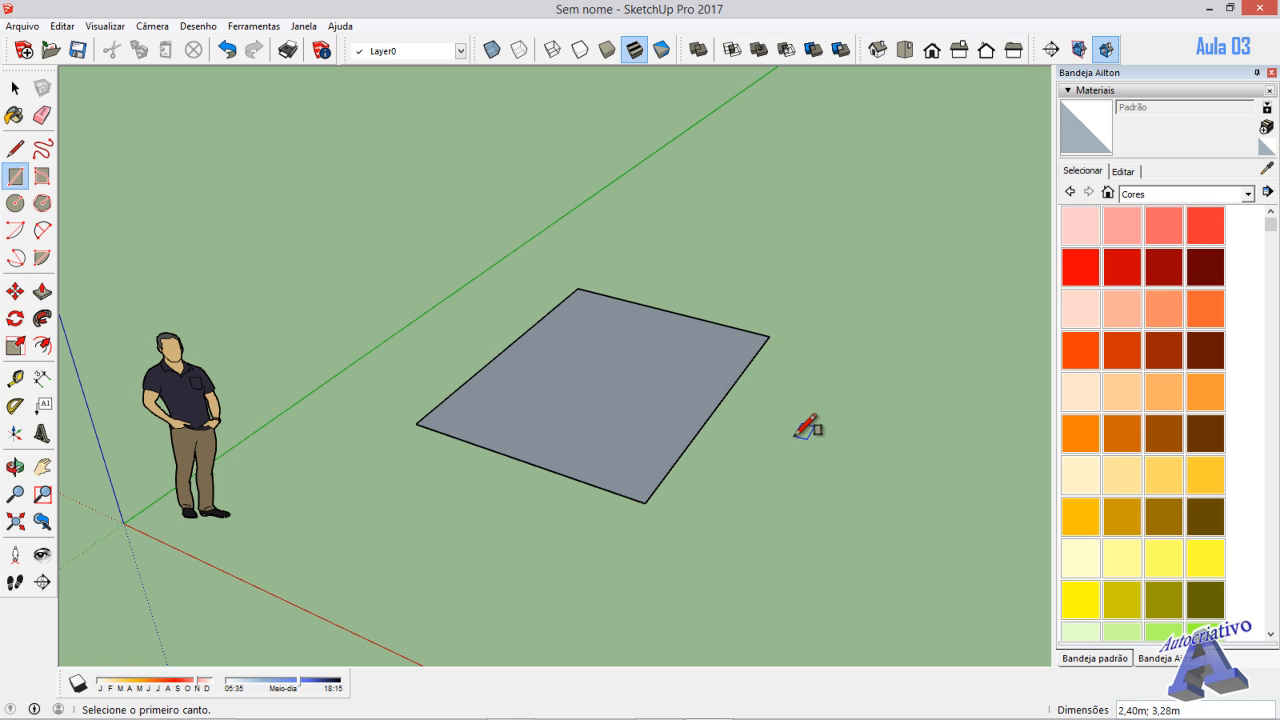
pyautogui.press('space')
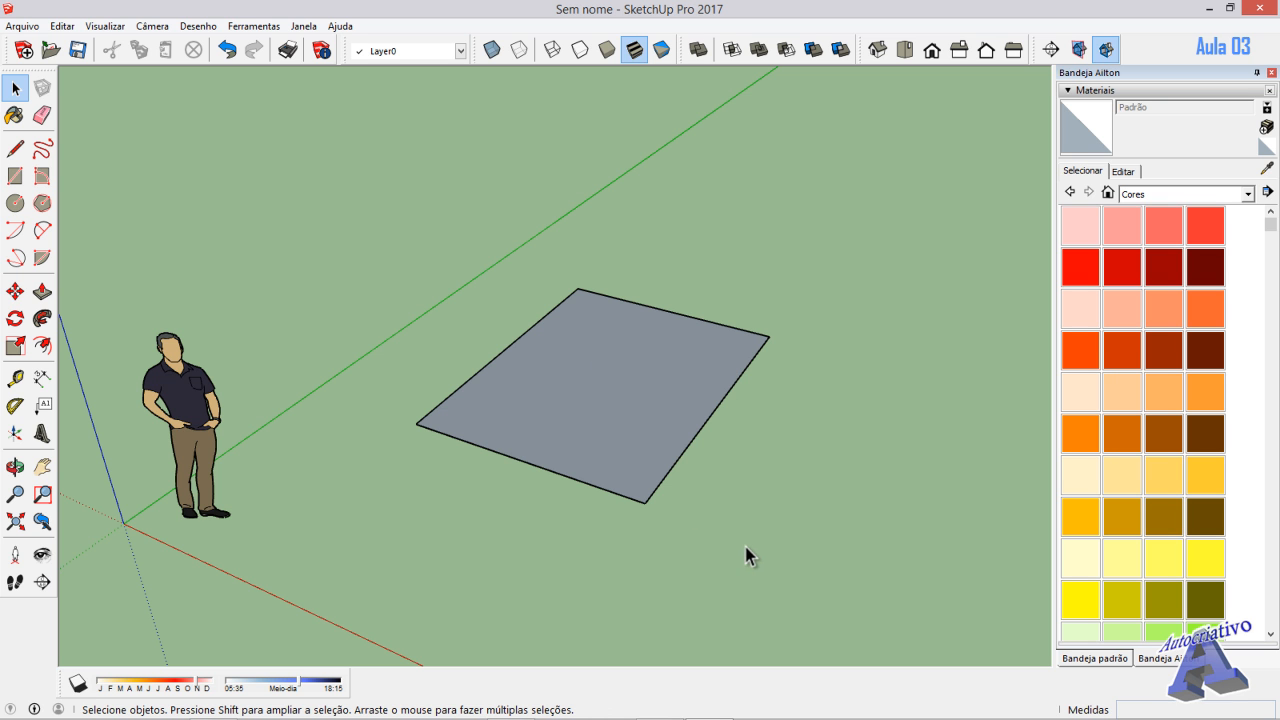
# - Examine the rectangle's face from underneath and from above to compare its two sides
pyautogui.moveTo(748, 553); pyautogui.dragTo(711, 206, button='middle')
pyautogui.moveTo(660, 440); pyautogui.dragTo(644, 251, button='middle')
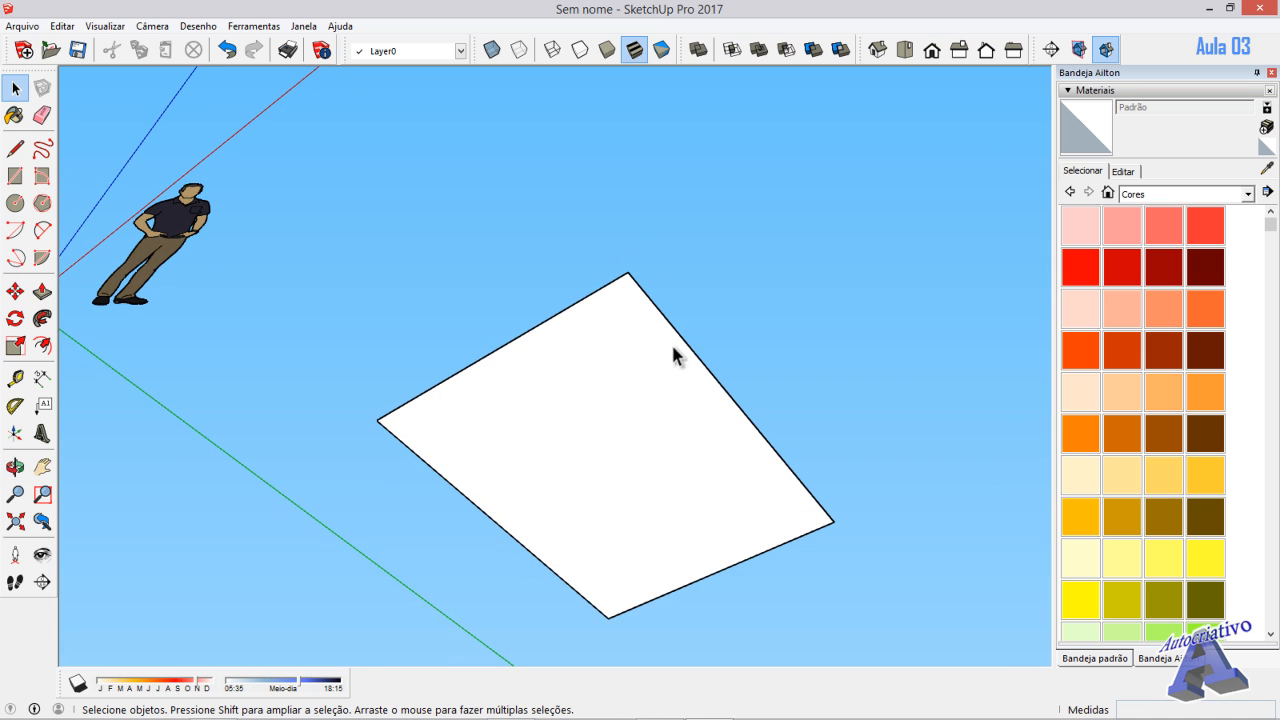
pyautogui.moveTo(641, 305); pyautogui.dragTo(629, 569, button='middle')
pyautogui.scroll(1, 629, 569)
pyautogui.moveTo(640, 359); pyautogui.dragTo(657, 531, button='middle')
pyautogui.scroll(-1, 657, 531)
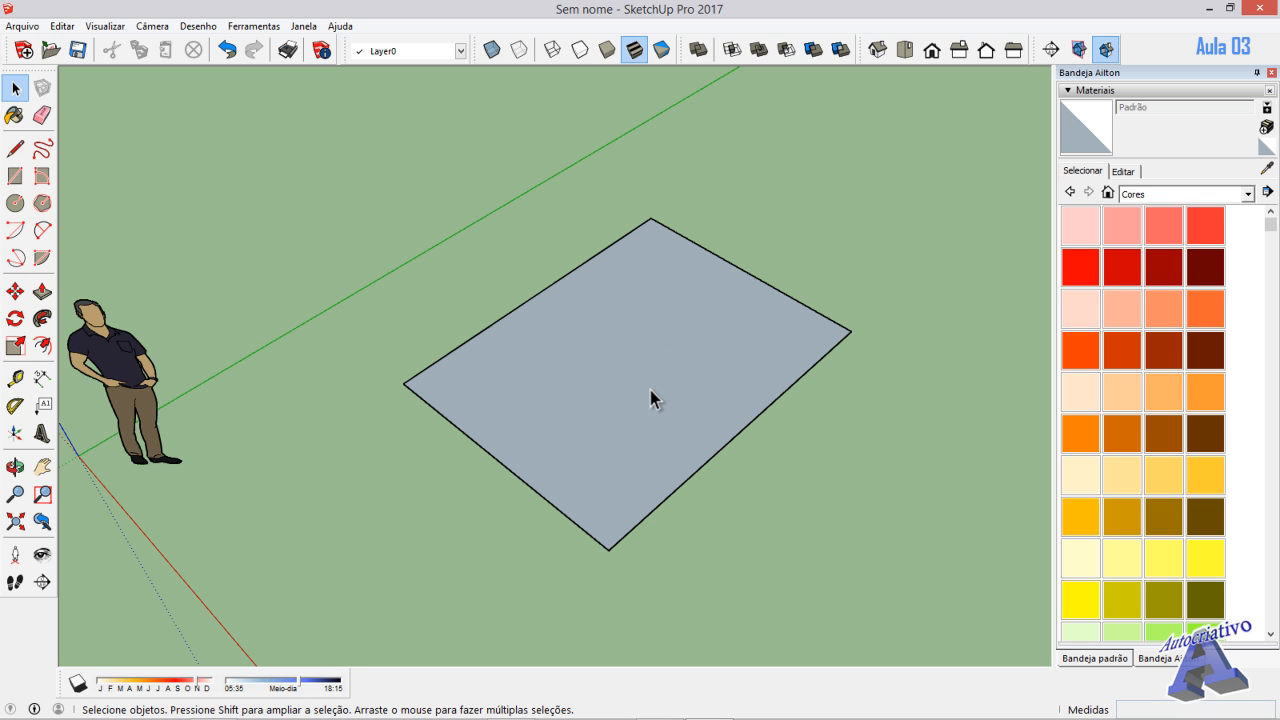
# - Reverse the face of the rectangle on the ground so its front side points upward
pyautogui.click(620, 377)
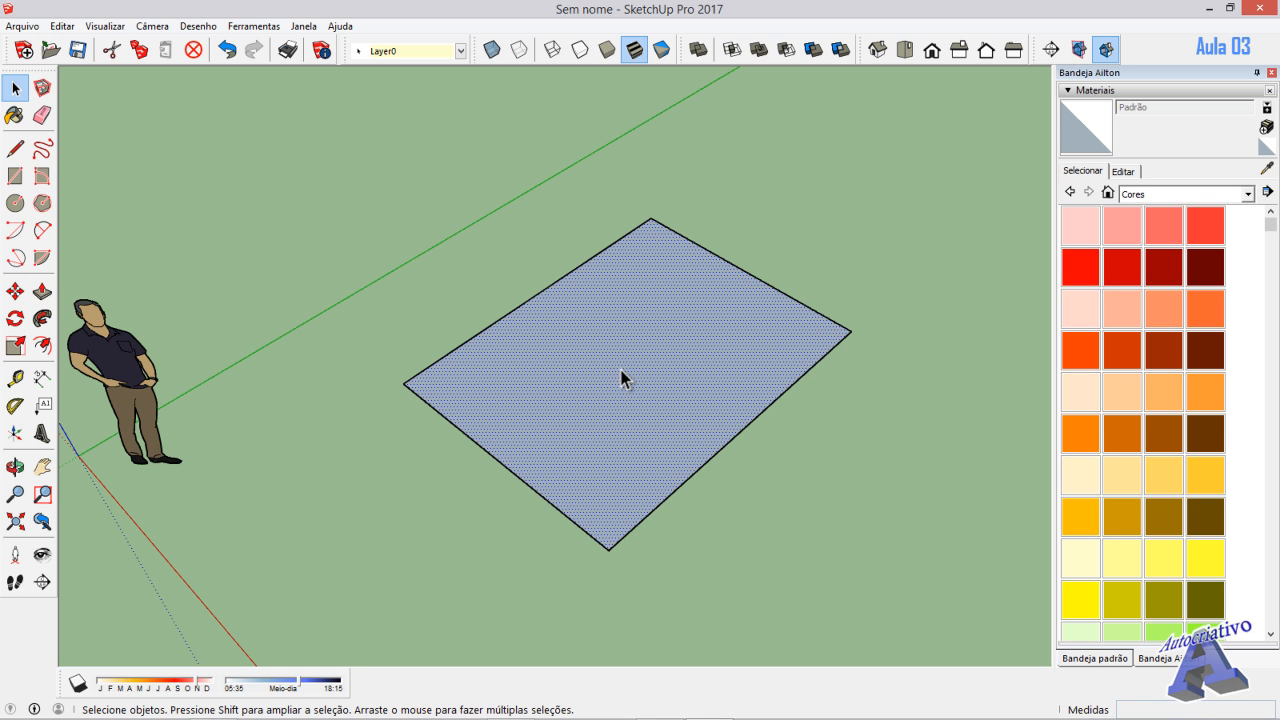
pyautogui.rightClick(621, 377)
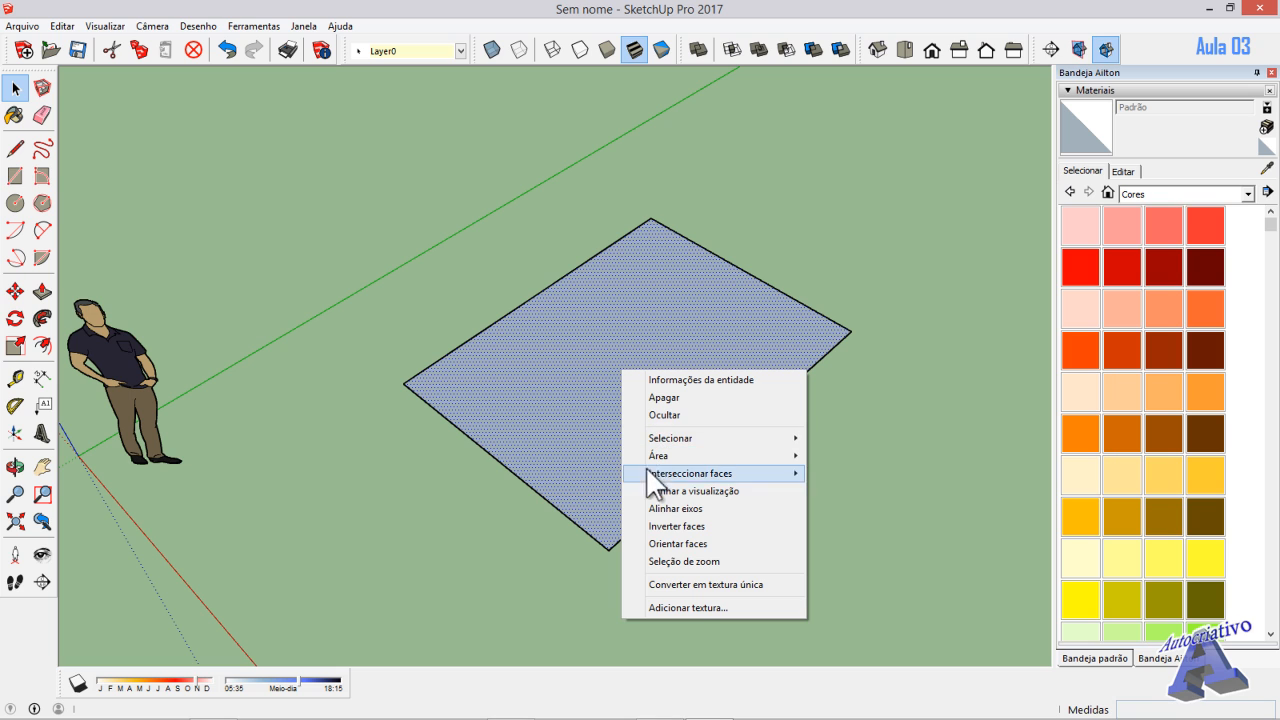
pyautogui.click(685, 527)
pyautogui.click(734, 539)
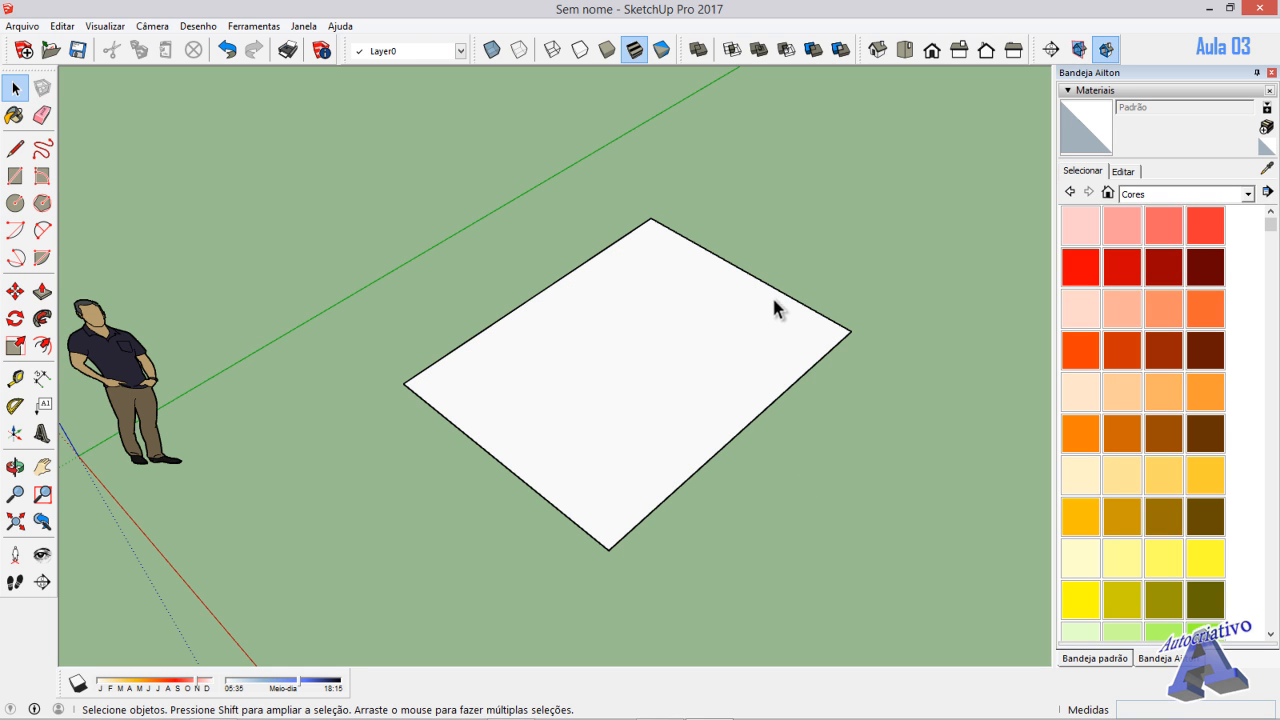
# - Push/Pull the rectangle's face upward into a tall box and clear the selection
pyautogui.moveTo(746, 557); pyautogui.dragTo(716, 516, button='middle')
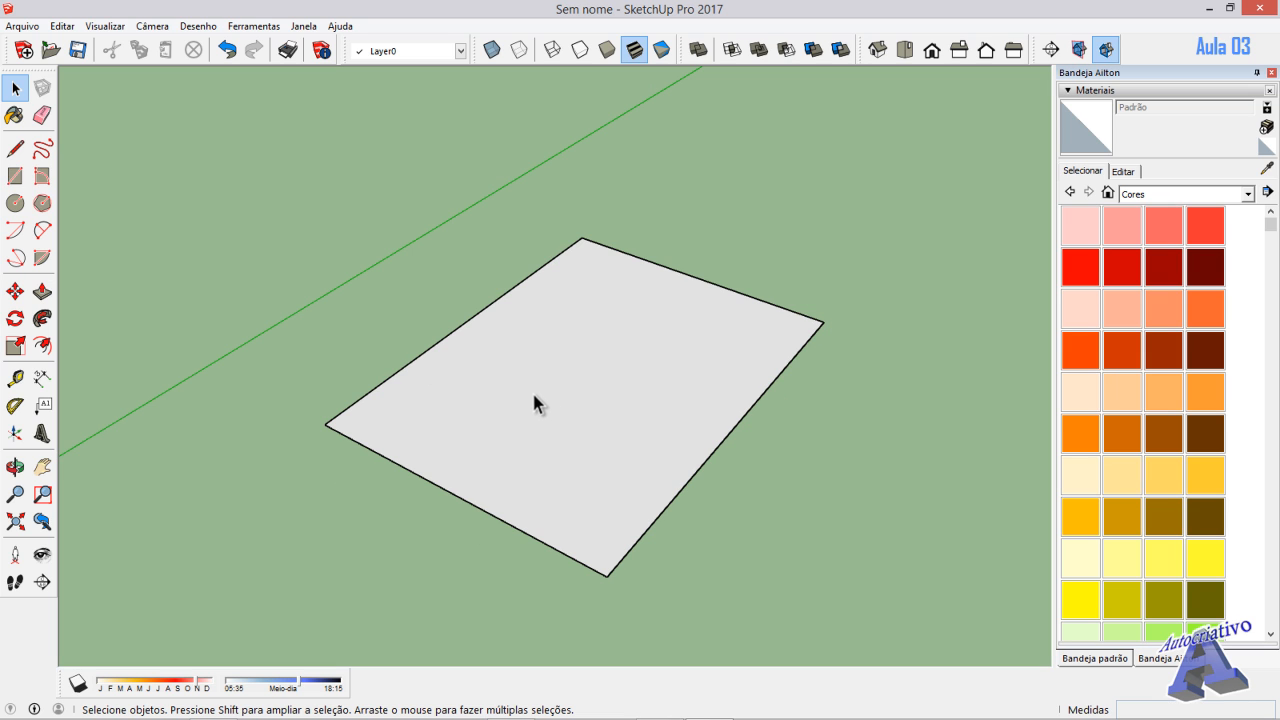
pyautogui.moveTo(532, 388); pyautogui.dragTo(517, 418, button='middle')
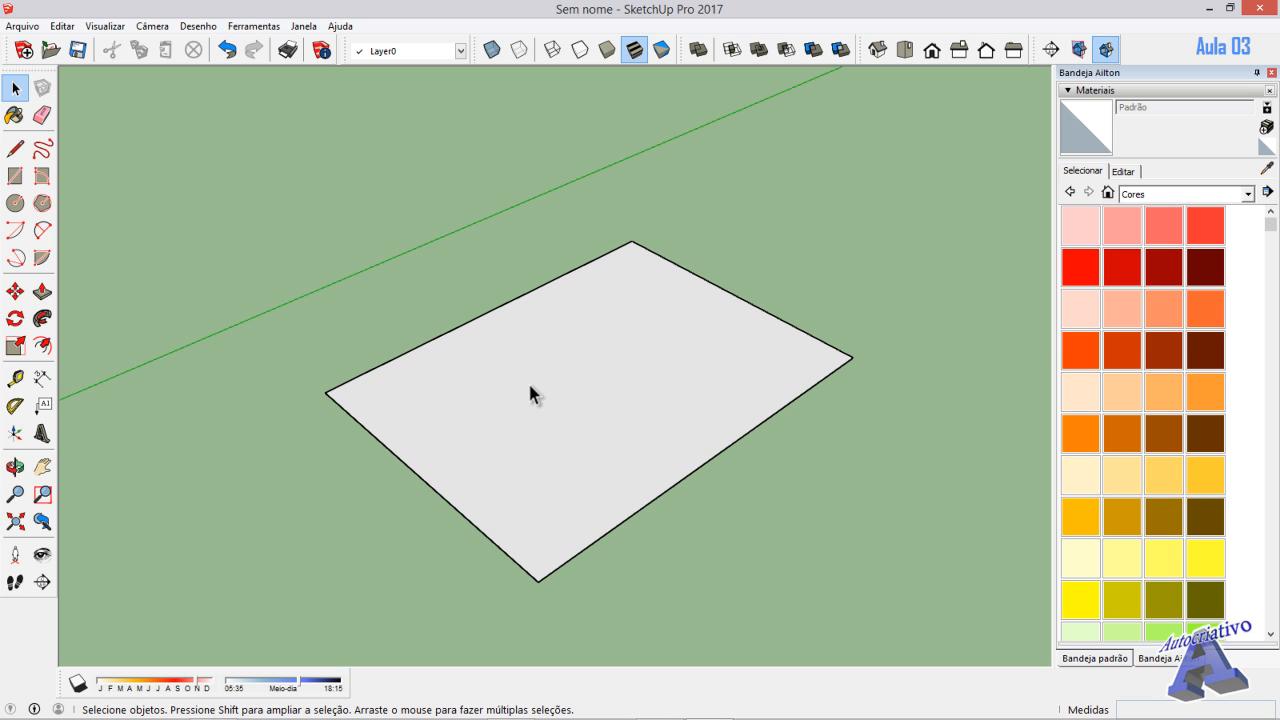
pyautogui.click(523, 386)
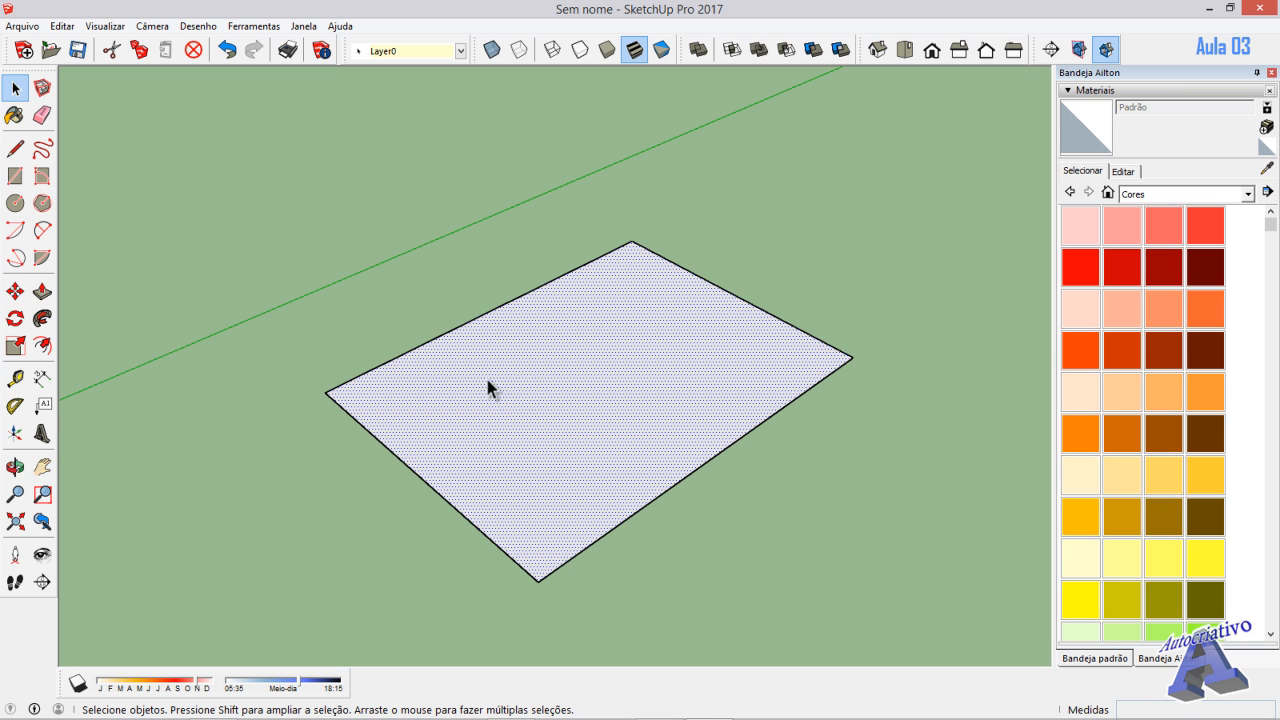
pyautogui.click(42, 292)
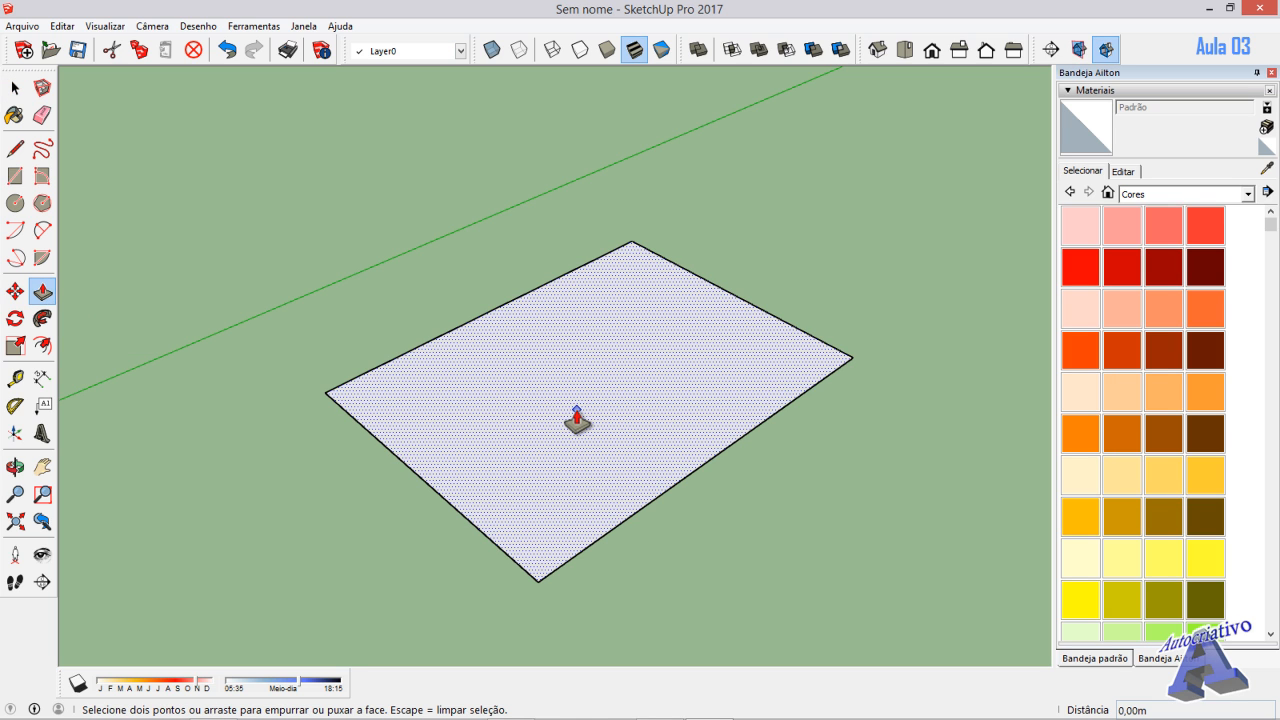
pyautogui.moveTo(577, 419); pyautogui.dragTo(574, 400)
pyautogui.moveTo(572, 393); pyautogui.dragTo(572, 338, button='middle')
pyautogui.press('p')
pyautogui.moveTo(572, 338); pyautogui.dragTo(562, 197)
pyautogui.press('space')
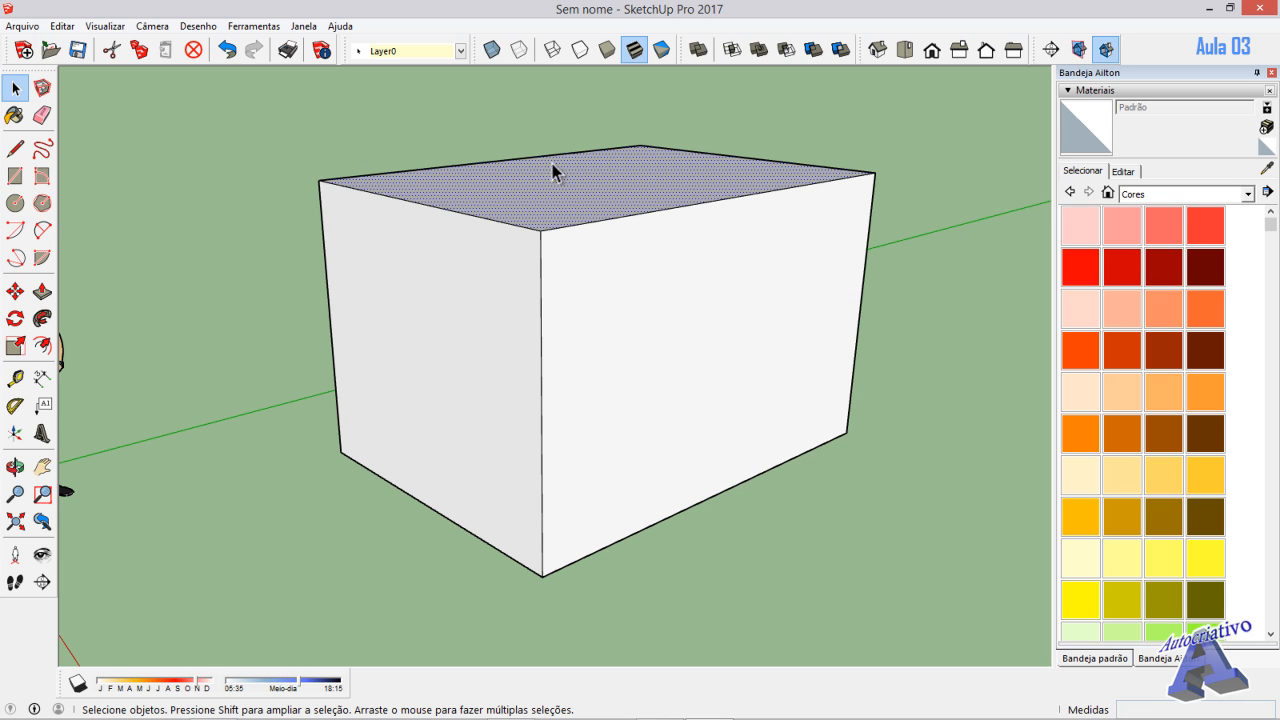
pyautogui.click(928, 432)
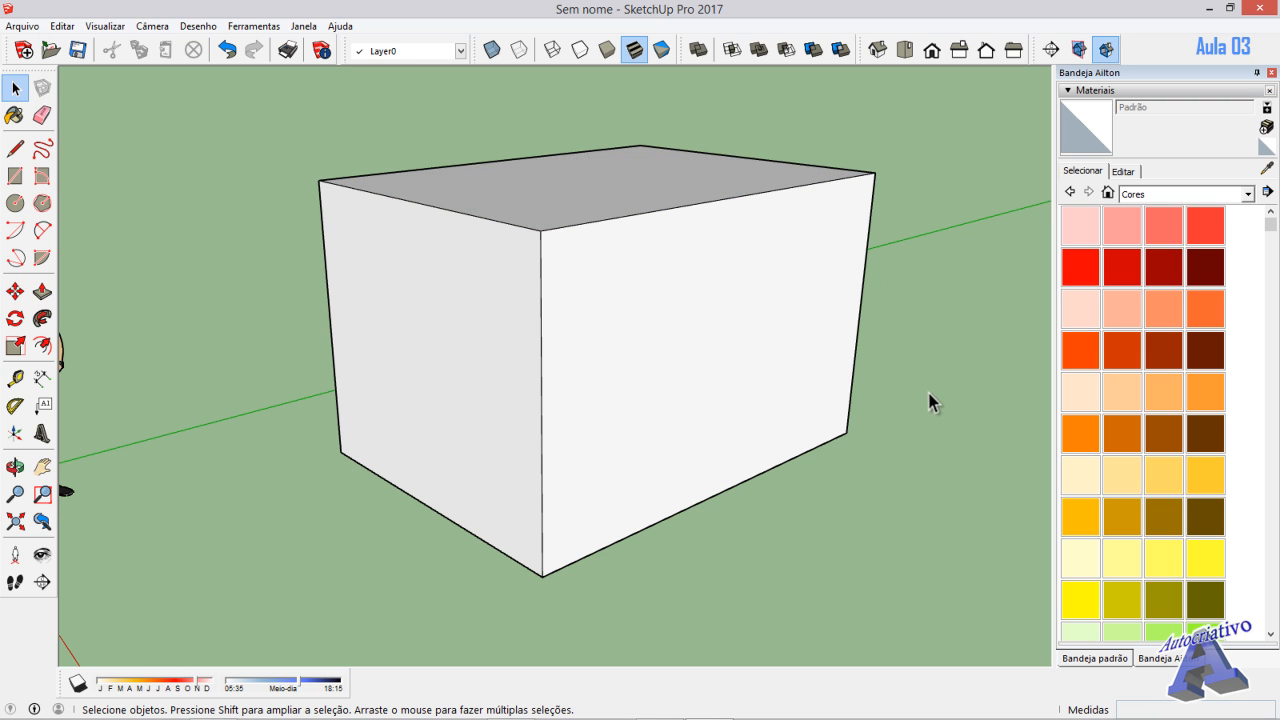
# - Draw a 24-sided circle on the ground in front of the box's long side
pyautogui.moveTo(952, 541); pyautogui.dragTo(430, 505, button='middle')
pyautogui.moveTo(858, 392); pyautogui.dragTo(337, 423, button='middle')
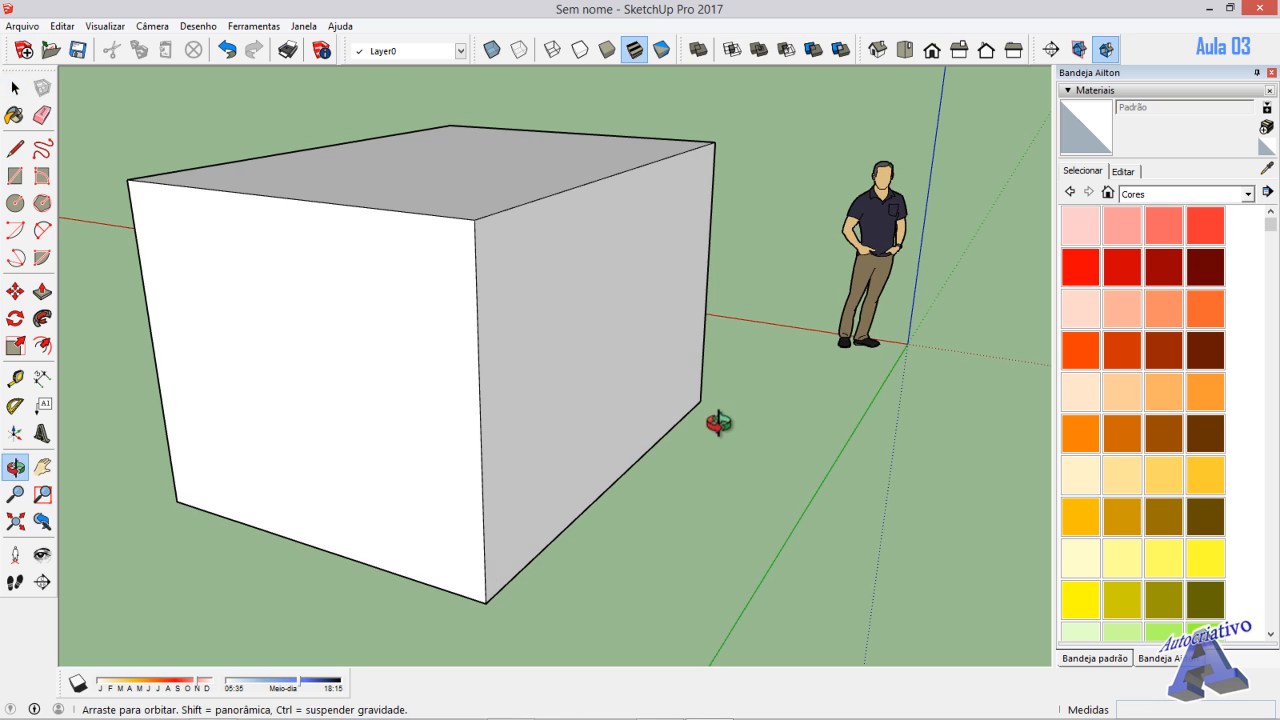
pyautogui.moveTo(717, 423); pyautogui.dragTo(578, 342, button='middle')
pyautogui.moveTo(571, 523); pyautogui.dragTo(517, 430, button='middle')
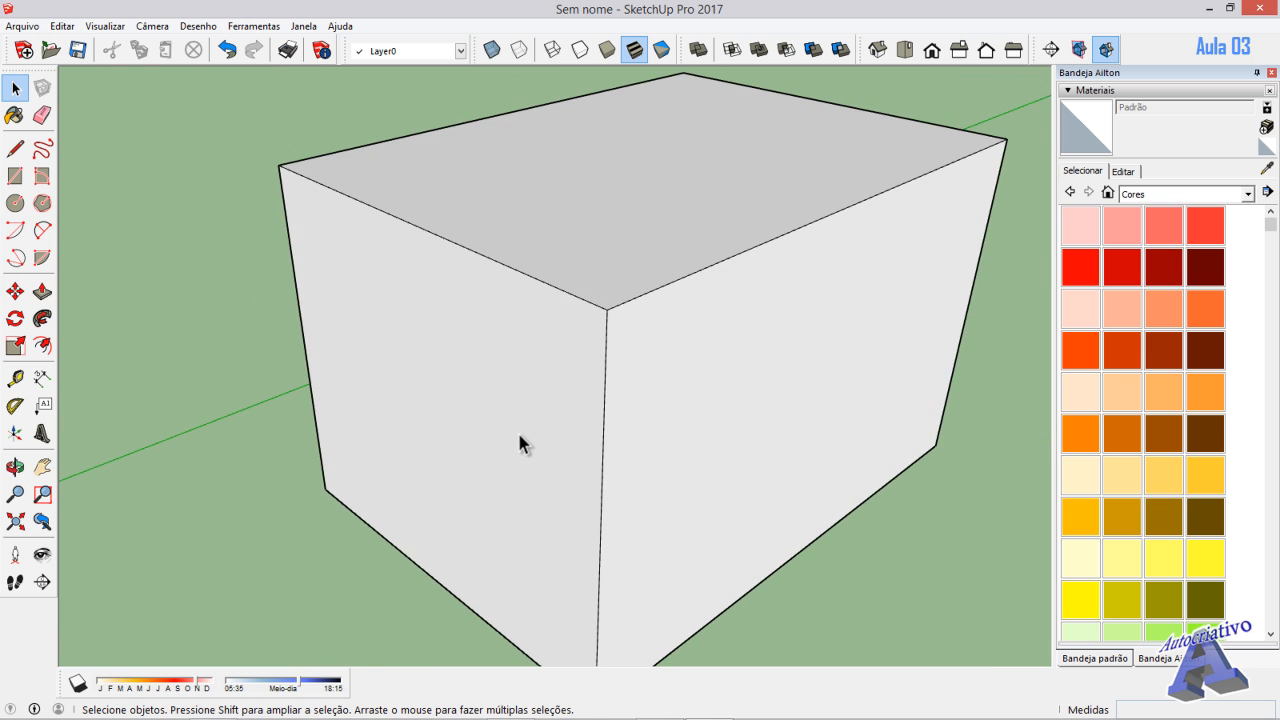
pyautogui.scroll(-3, 627, 482)
pyautogui.moveTo(627, 482); pyautogui.dragTo(414, 378, button='middle')
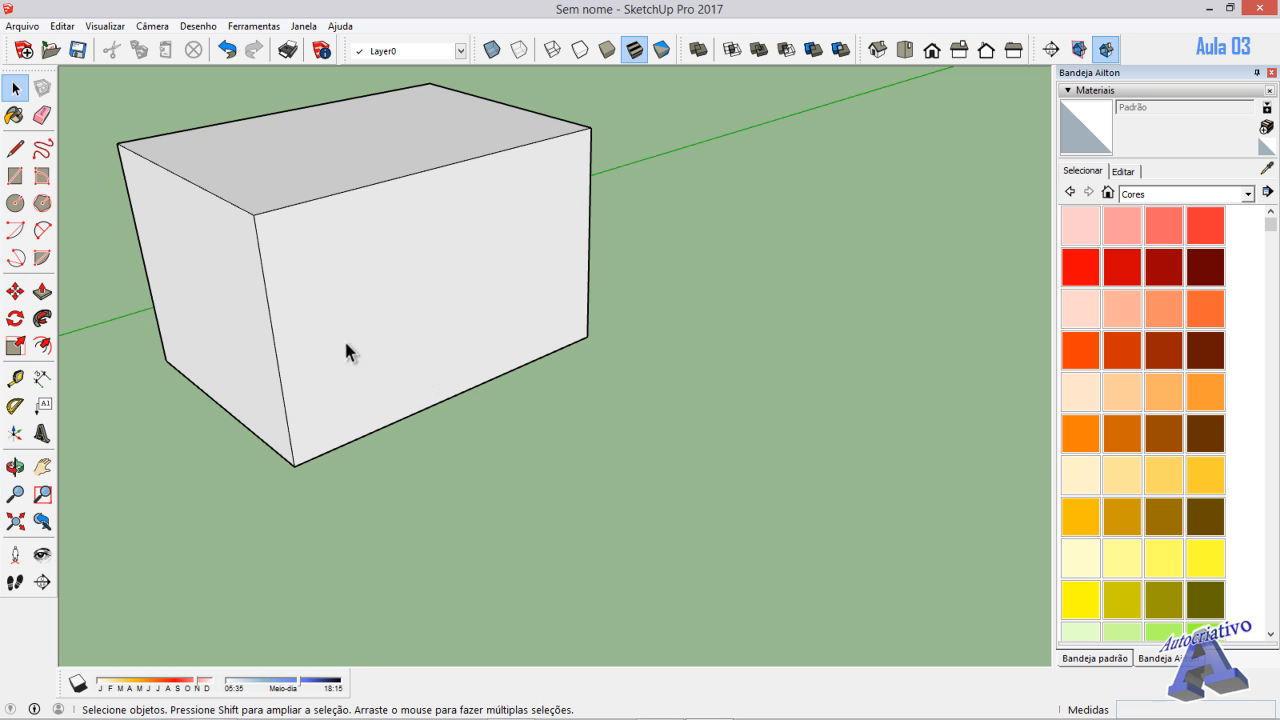
pyautogui.click(15, 203)
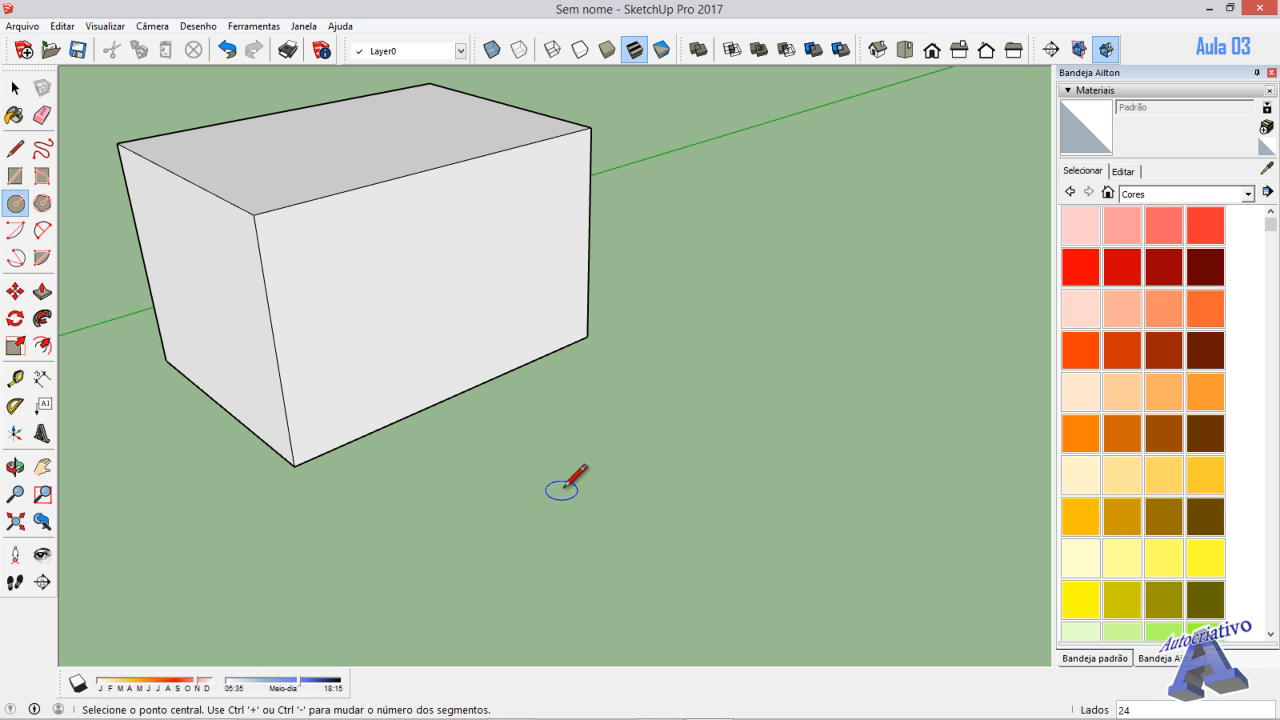
pyautogui.click(664, 500)
pyautogui.press('space')
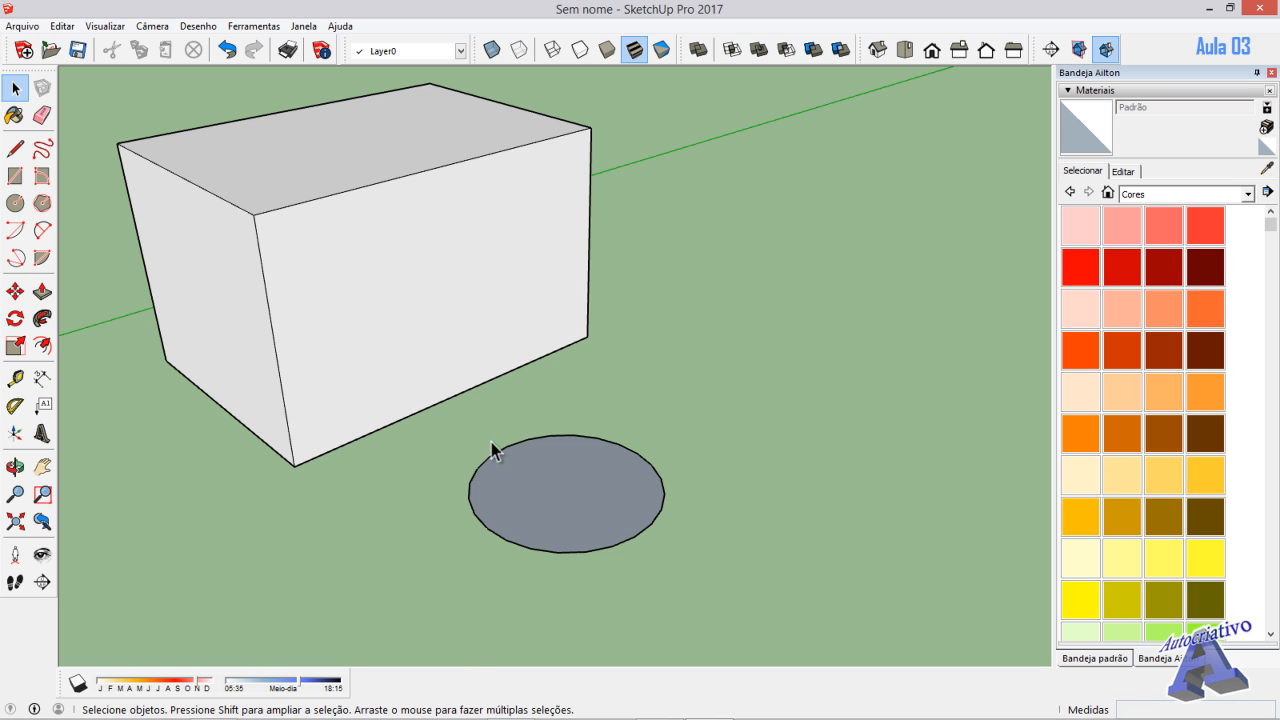
# - Reverse the circle's face so its front side points upward
pyautogui.click(561, 491)
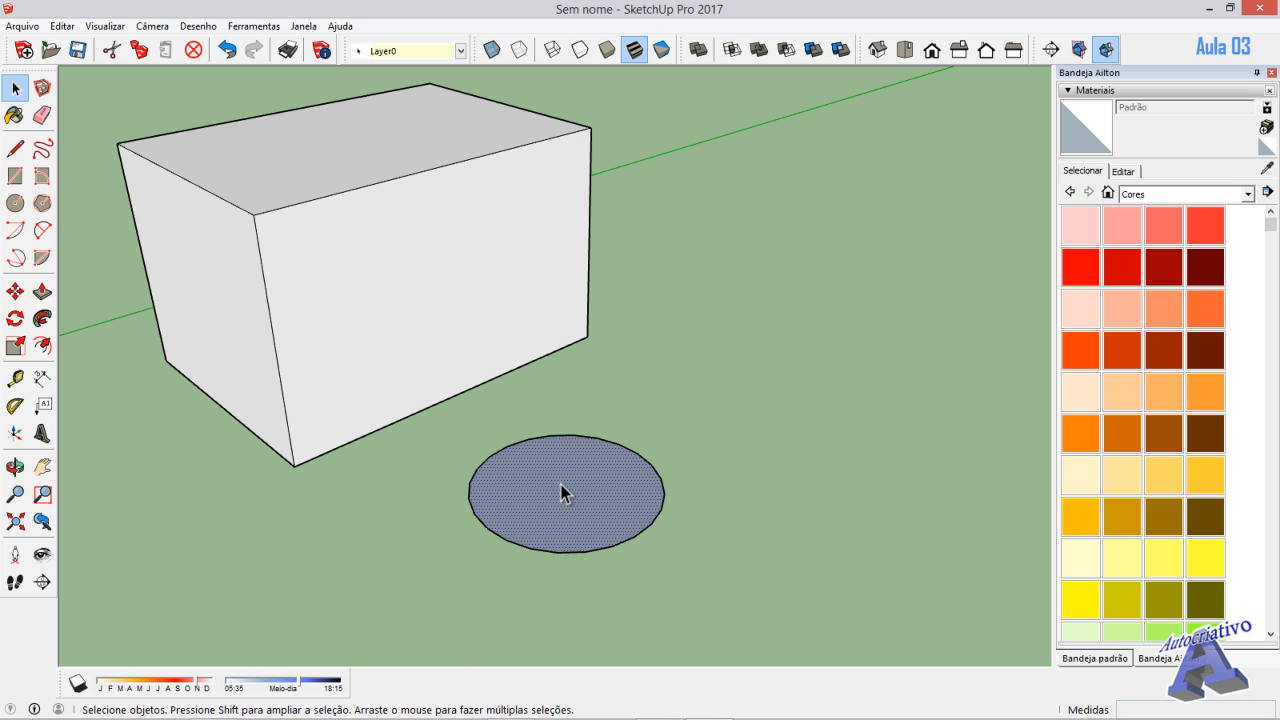
pyautogui.rightClick(561, 485)
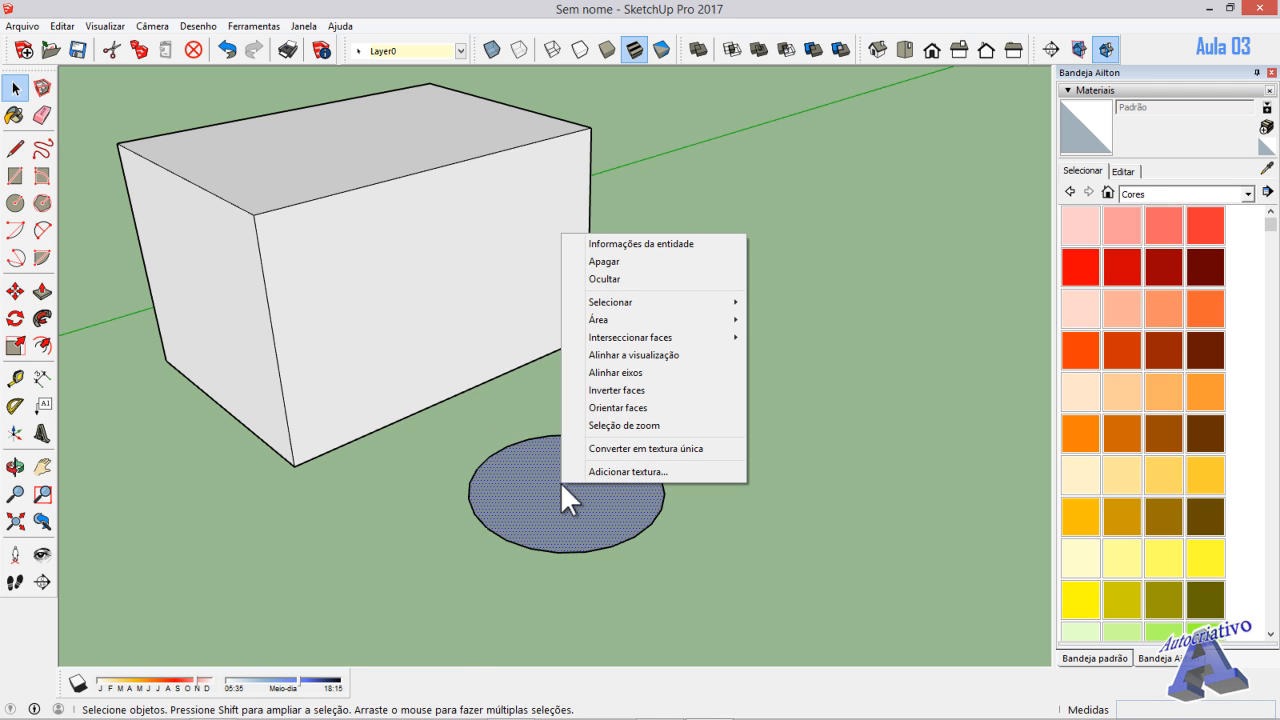
pyautogui.click(620, 392)
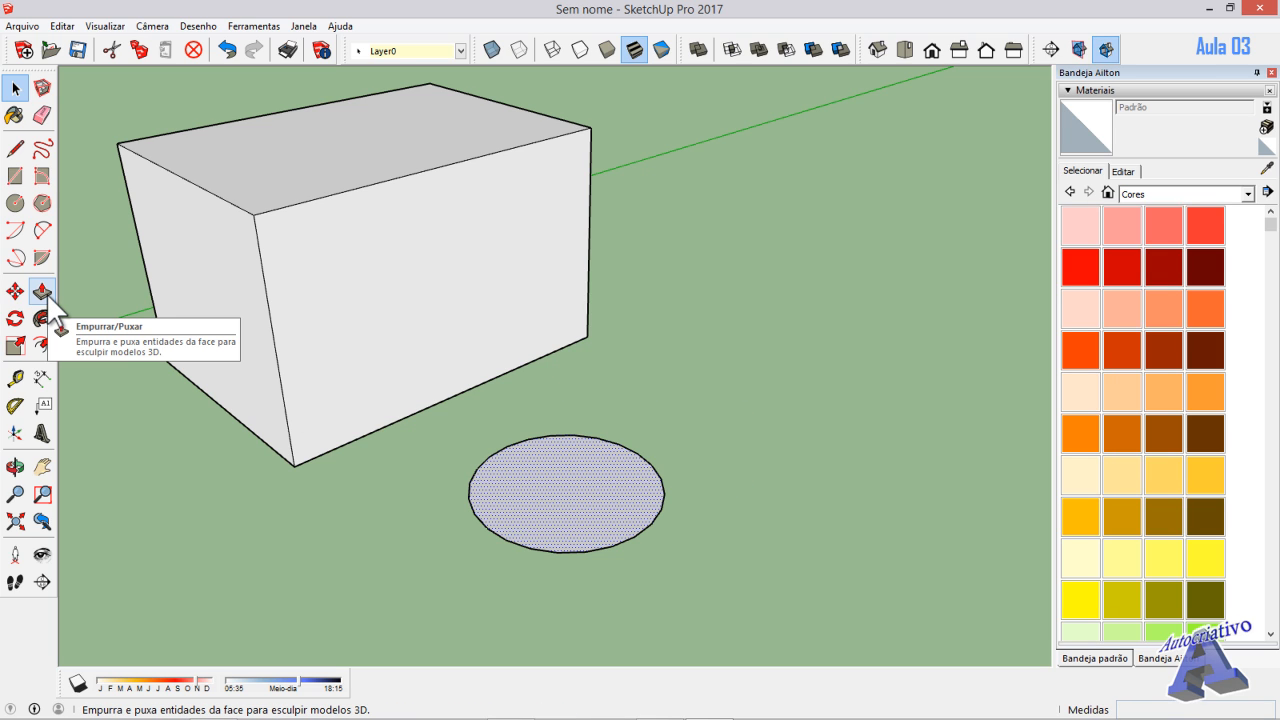
# - Push/Pull the circle's face upward by about 1.59 m to form a cylinder
pyautogui.press('p')
pyautogui.click(544, 500)
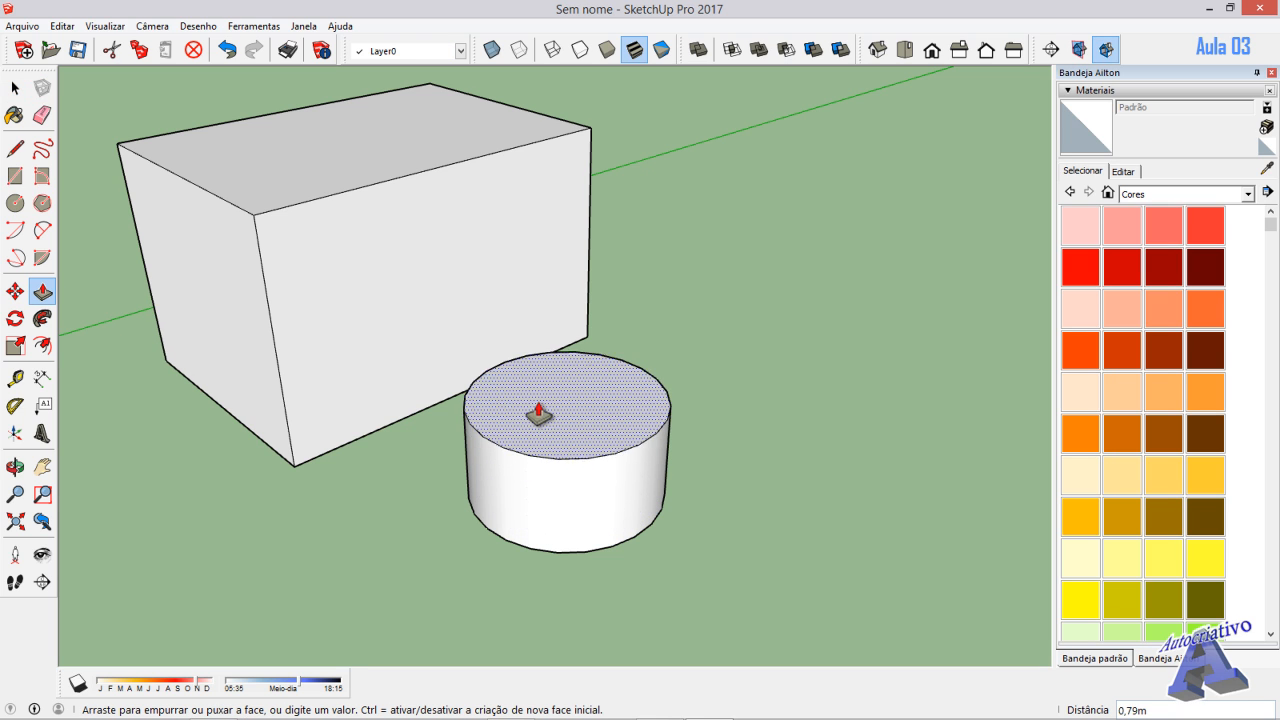
pyautogui.click(525, 310)
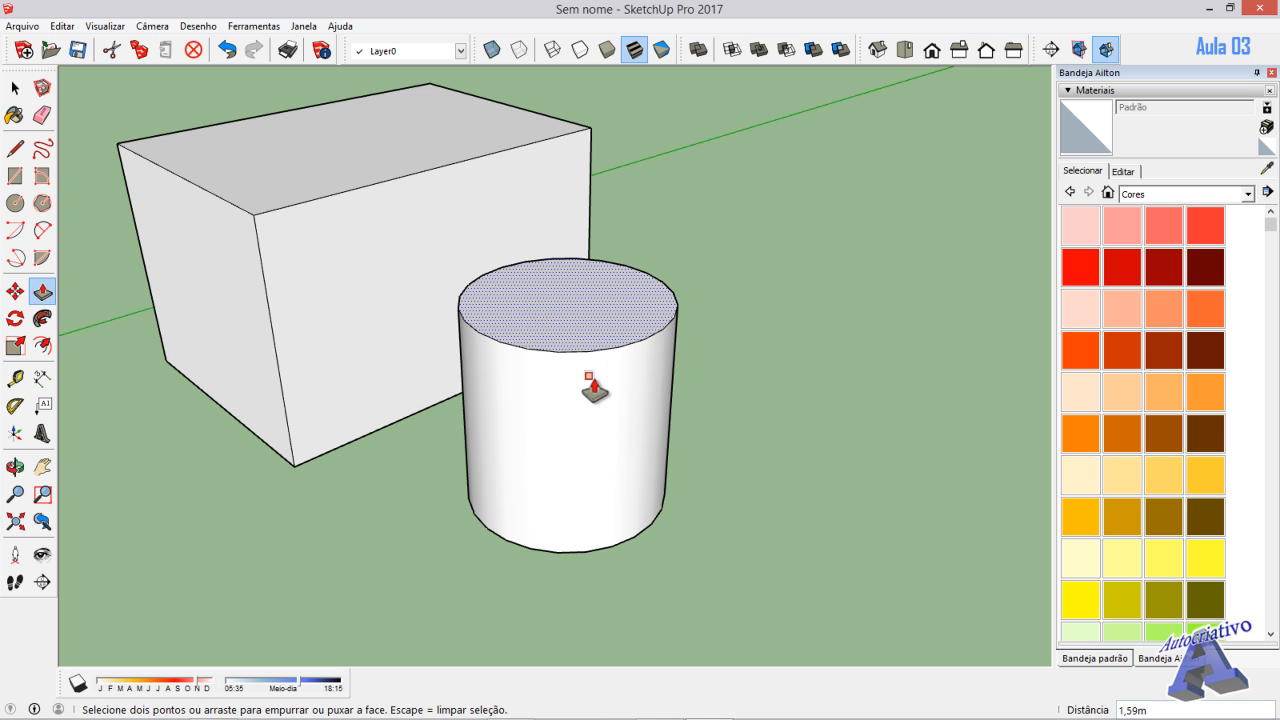
pyautogui.press('space')
# - Draw the first five connected edges of a Z-shaped outline on the ground in front of the cylinder
pyautogui.press('o')
pyautogui.moveTo(780, 491); pyautogui.dragTo(810, 515)
pyautogui.moveTo(810, 515); pyautogui.dragTo(817, 540, button='middle')
pyautogui.scroll(-4, 778, 507)
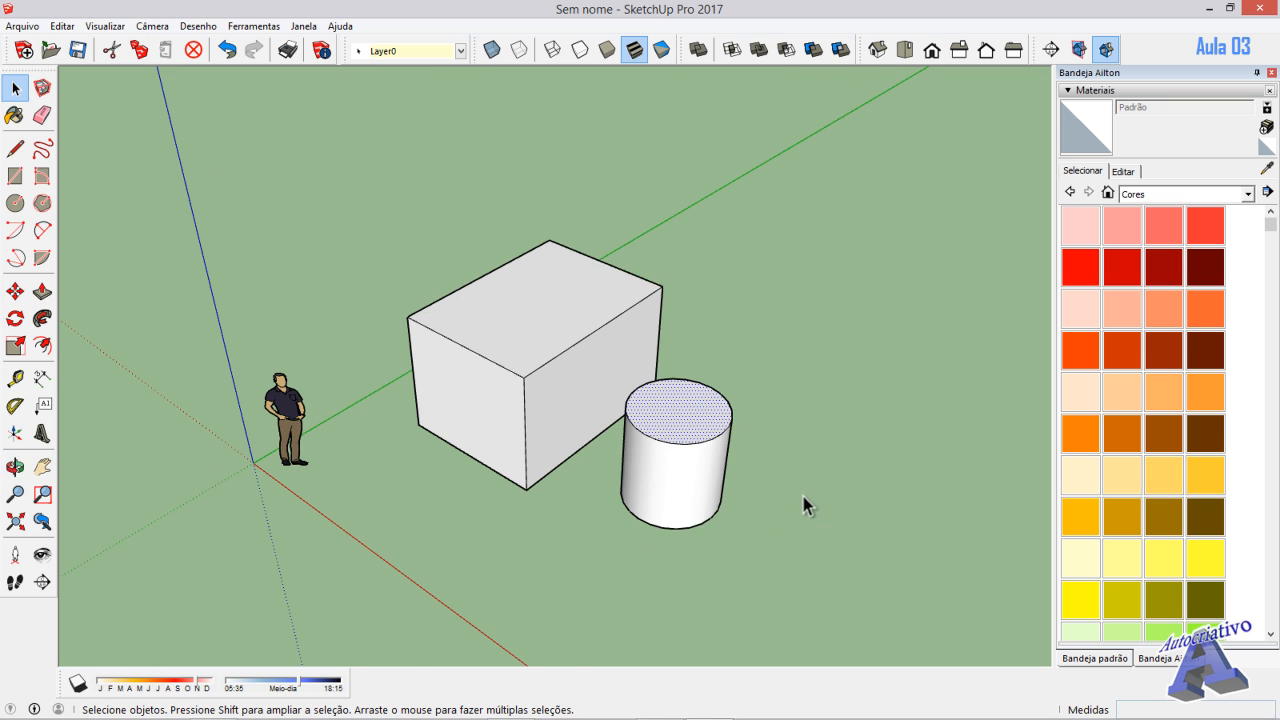
pyautogui.moveTo(803, 496)
pyautogui.keyDown('shift'); pyautogui.mouseDown(button='middle')
pyautogui.moveTo(488, 451)
pyautogui.moveTo(453, 458)
pyautogui.moveTo(555, 470)
pyautogui.mouseUp(button='middle'); pyautogui.keyUp('shift')
pyautogui.scroll(-3, 450, 457)
pyautogui.scroll(1, 556, 471)
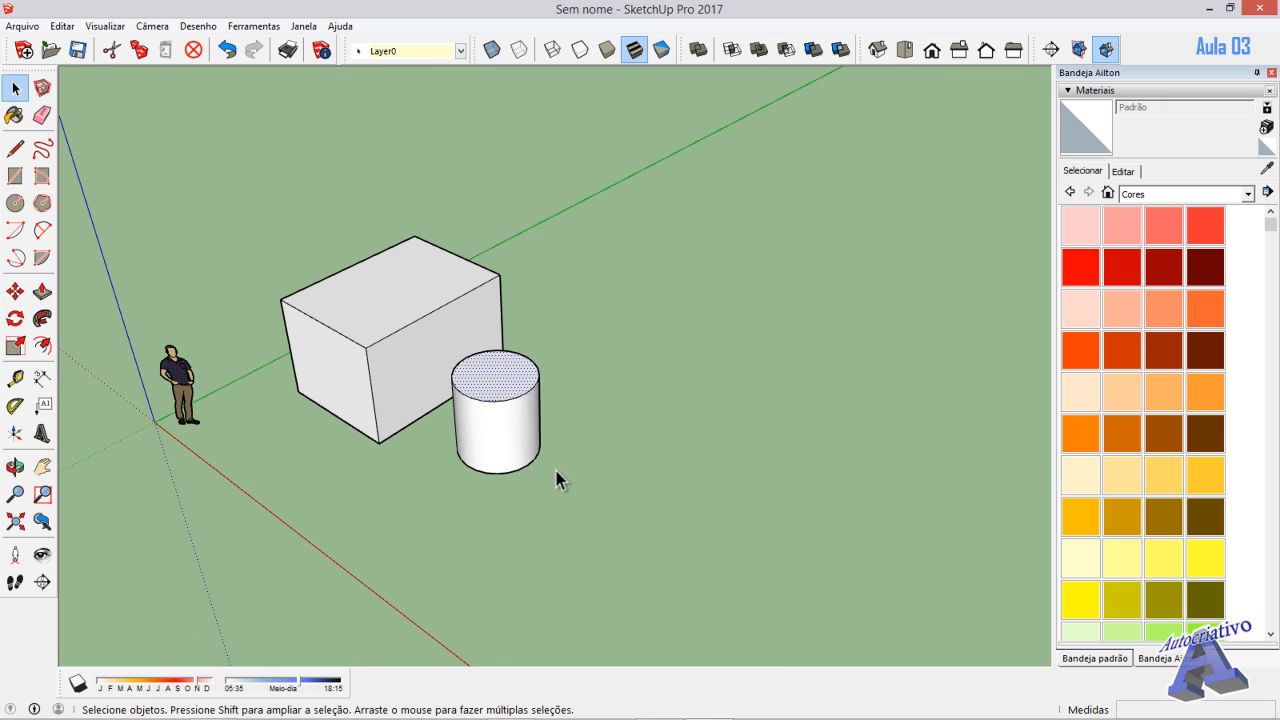
pyautogui.press('l')
pyautogui.click(553, 535)
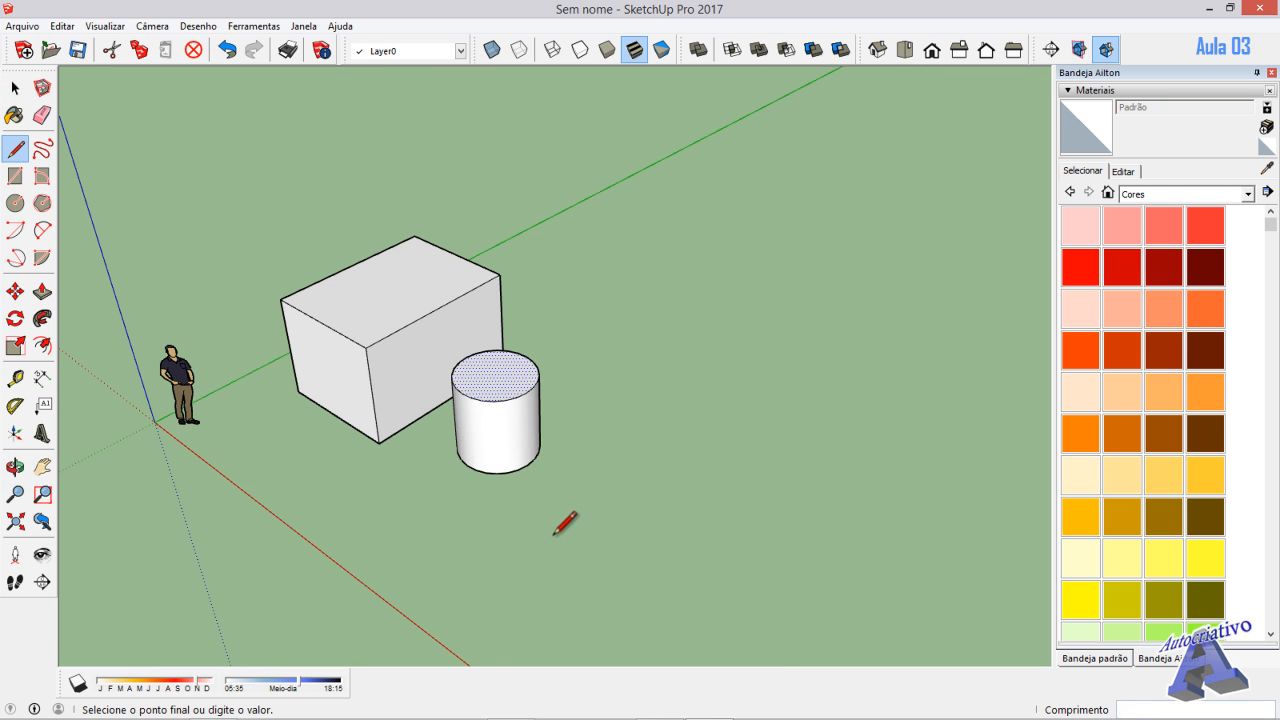
pyautogui.click(611, 486)
pyautogui.click(586, 472)
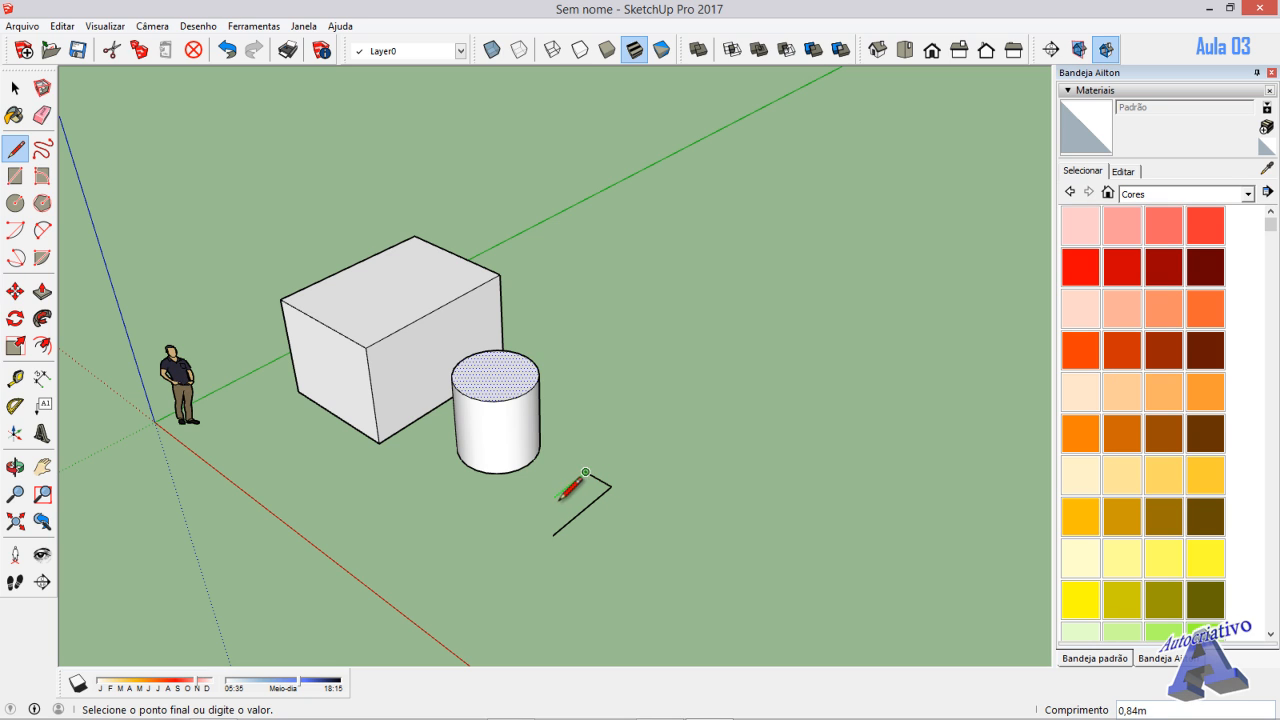
pyautogui.click(554, 496)
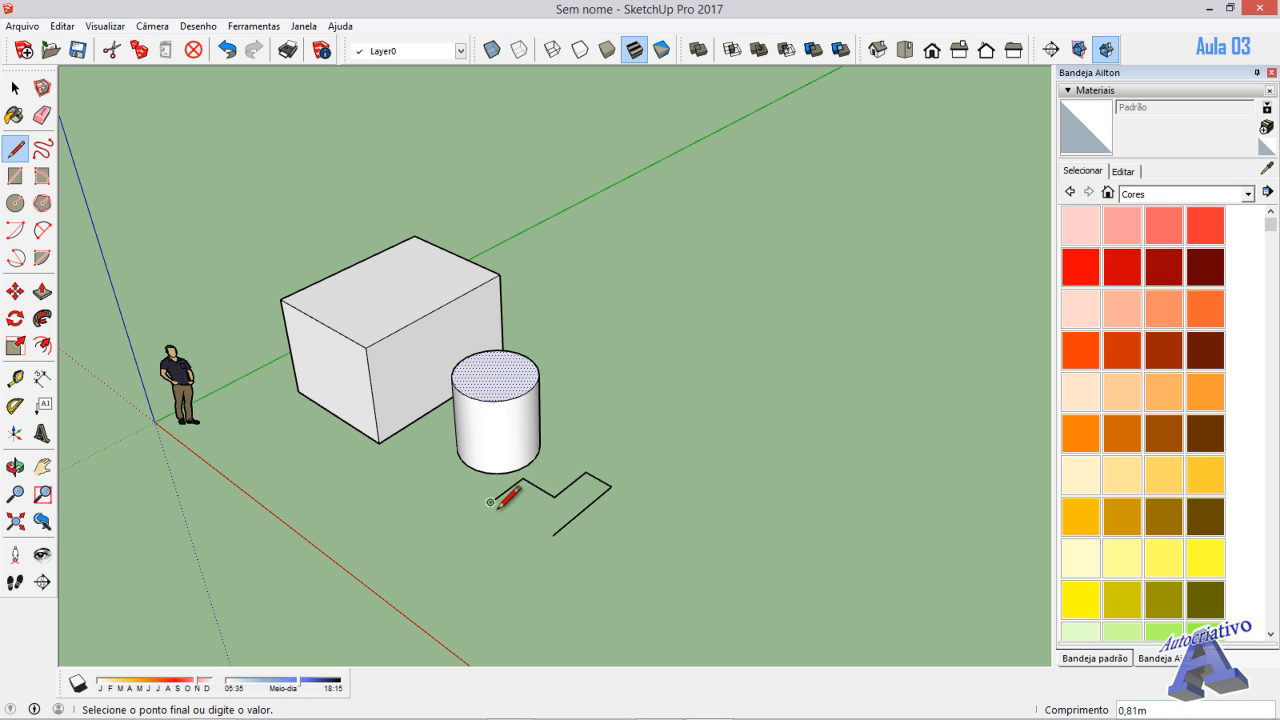
pyautogui.click(443, 537)
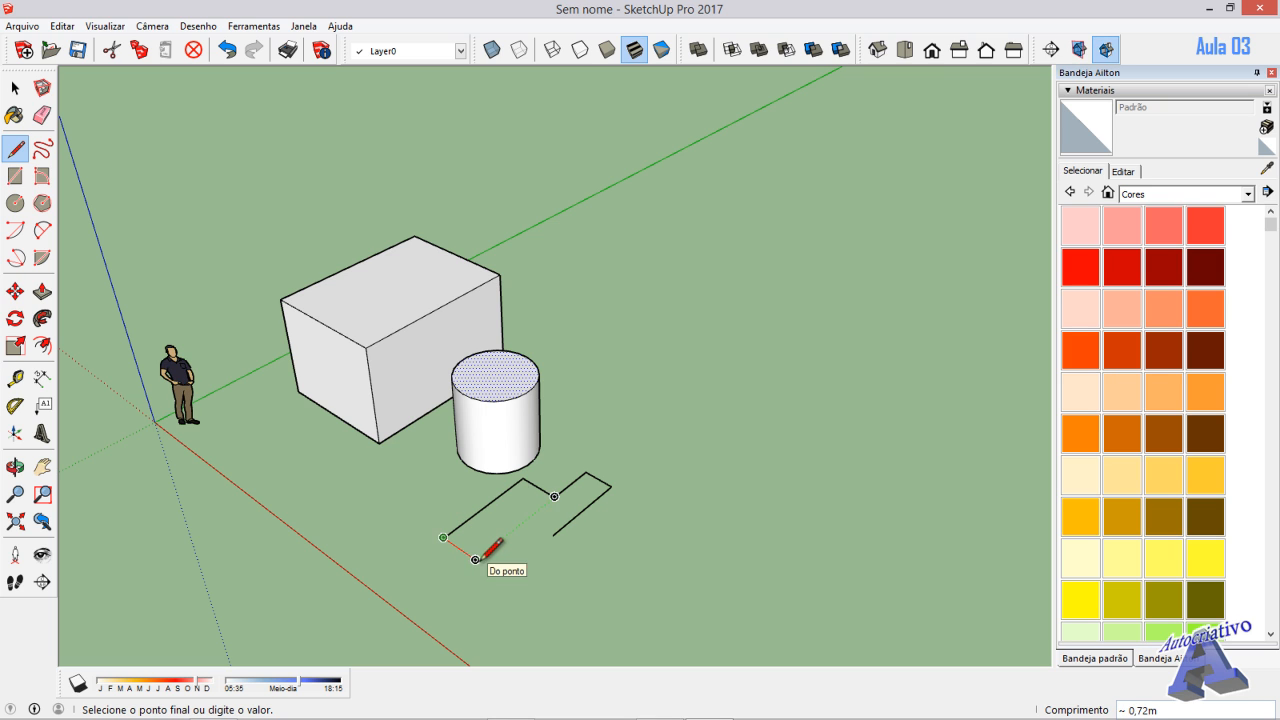
# - Add the four remaining edges to close the Z-shaped outline into a face
pyautogui.click(476, 558)
pyautogui.scroll(3, 517, 525)
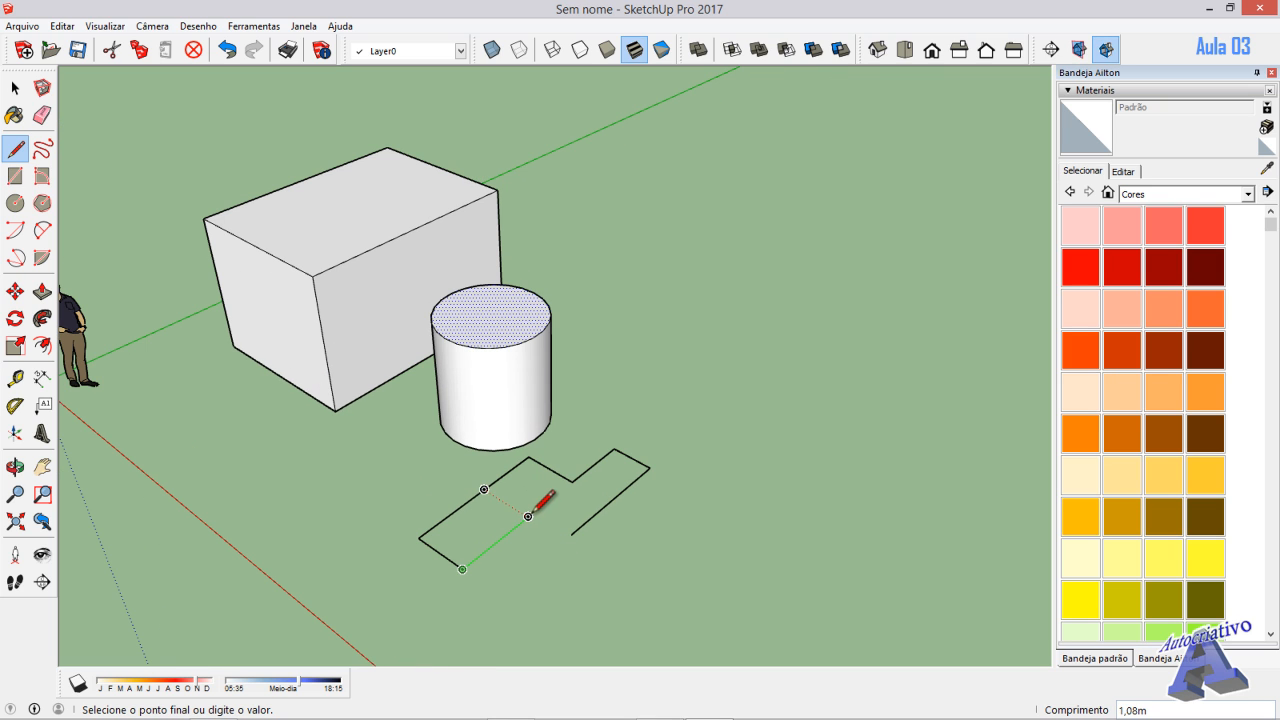
pyautogui.click(530, 516)
pyautogui.click(571, 541)
pyautogui.scroll(2, 577, 536)
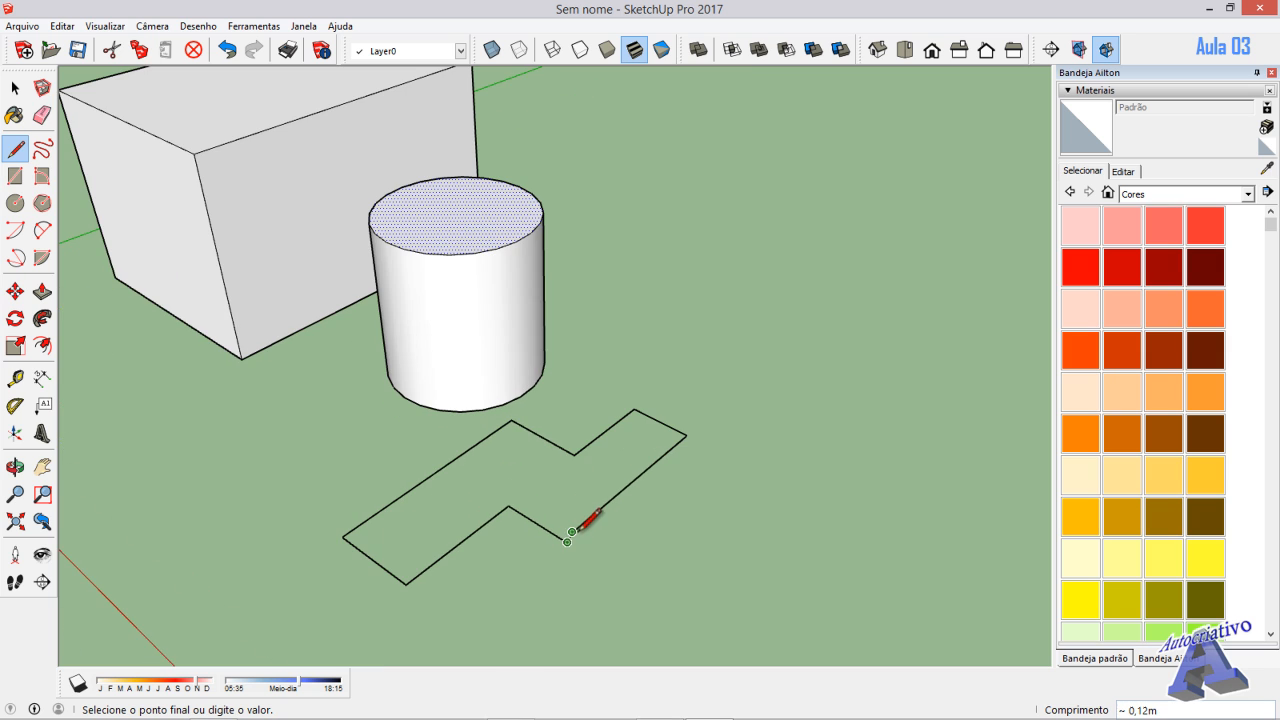
pyautogui.click(572, 532)
pyautogui.press('space')
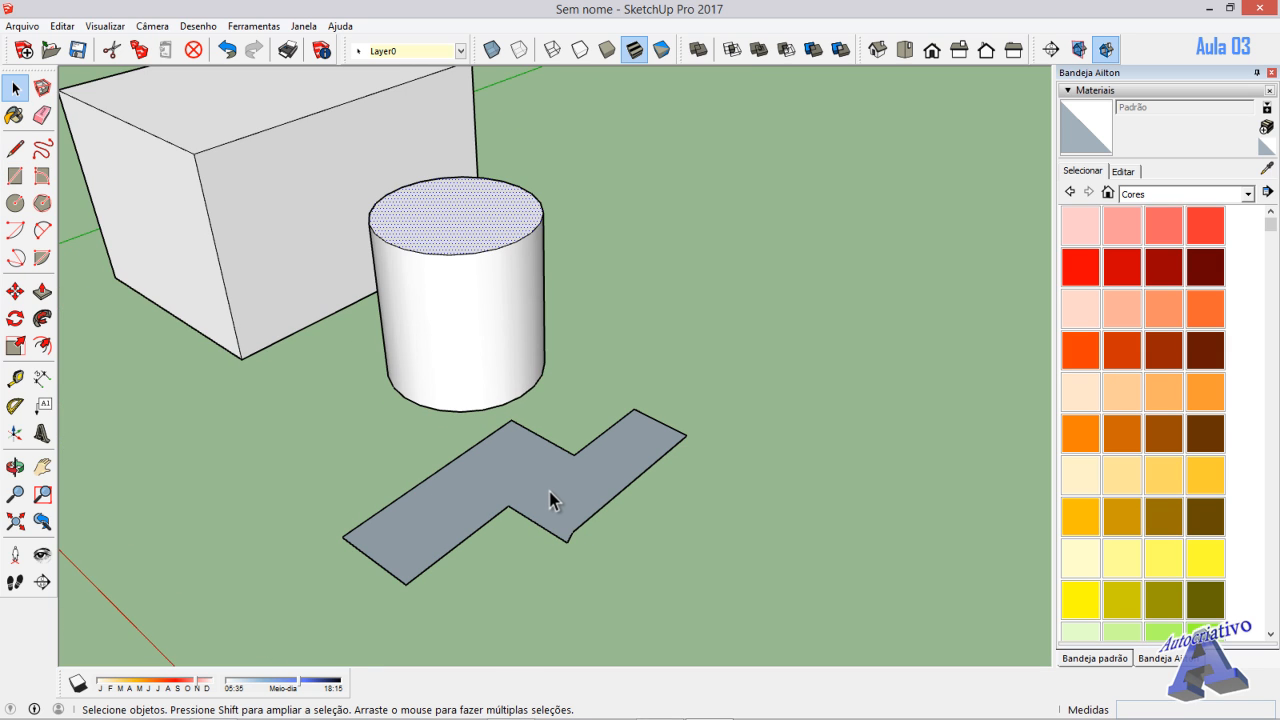
# - Reverse the Z-shaped face so its front side points upward
pyautogui.click(549, 491)
pyautogui.rightClick(549, 490)
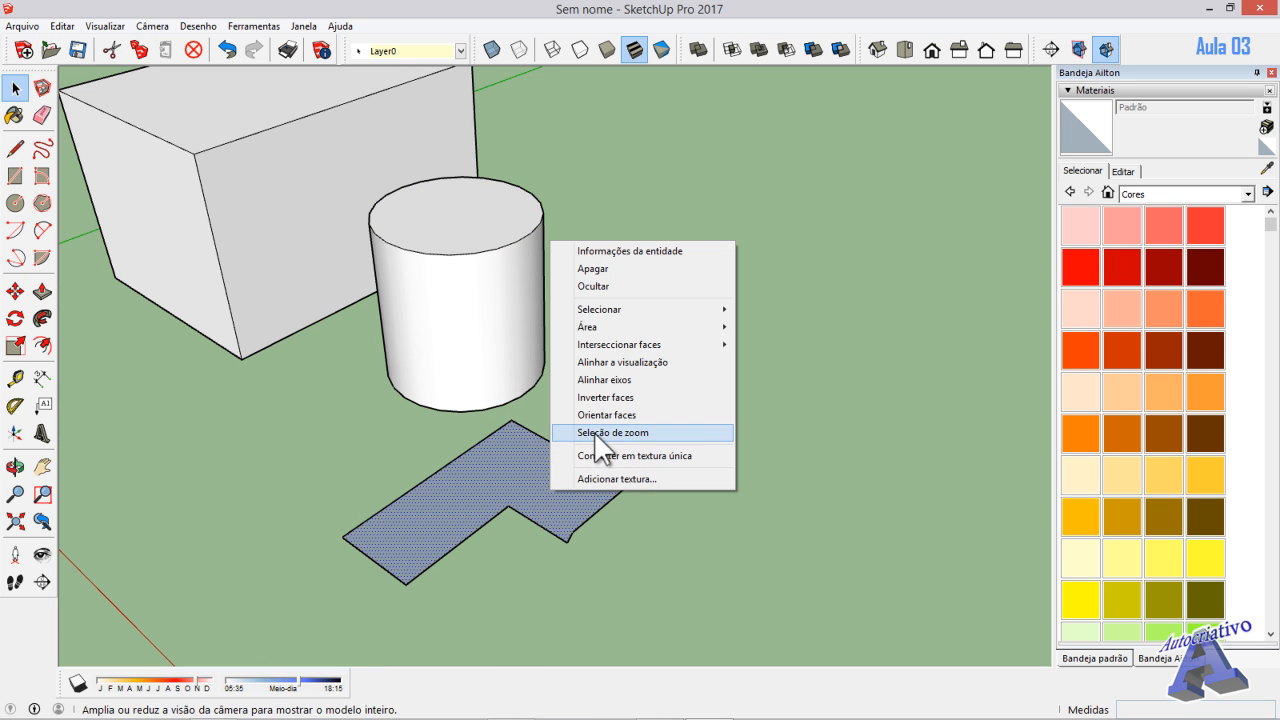
pyautogui.click(614, 398)
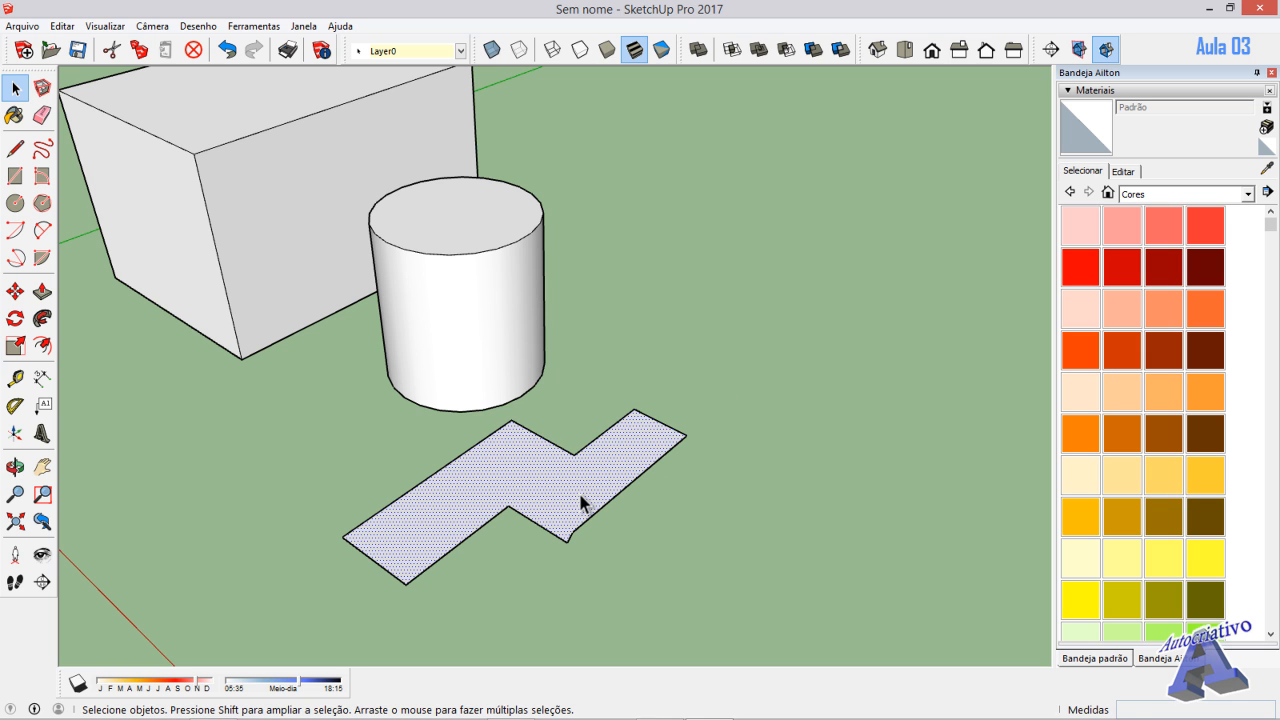
# - Push/Pull the Z-shaped face upward by about 2.41 m into a solid
pyautogui.press('p')
pyautogui.moveTo(581, 503); pyautogui.dragTo(565, 234)
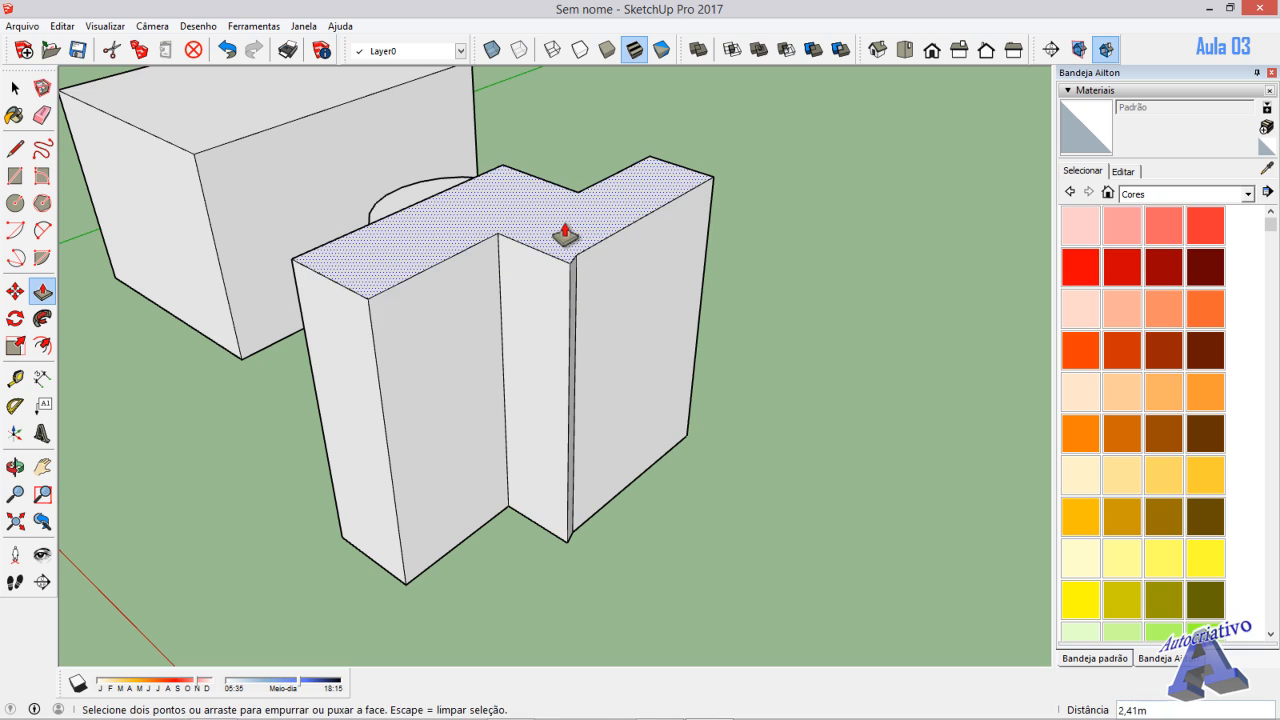
pyautogui.press('space')
# - Examine the box, the cylinder and the Z-shaped solid from several sides and from above
pyautogui.moveTo(758, 338); pyautogui.dragTo(289, 440, button='middle')
pyautogui.moveTo(655, 398); pyautogui.dragTo(895, 515, button='middle')
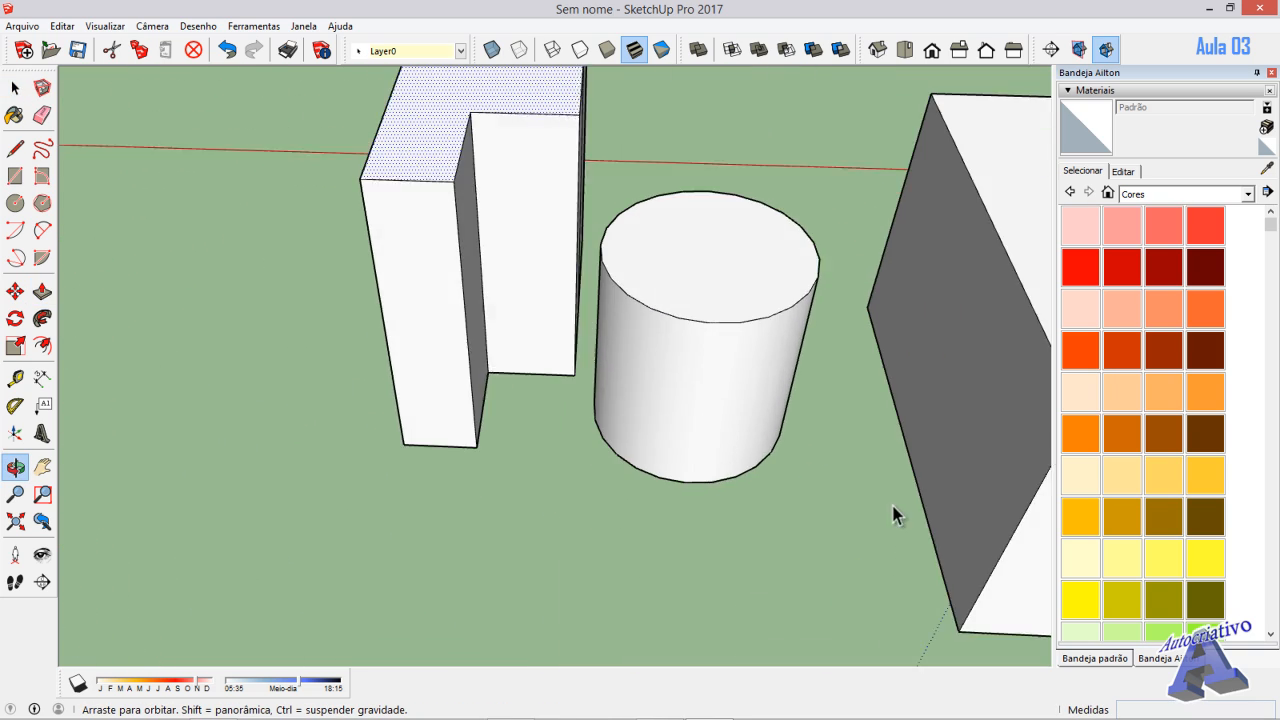
pyautogui.moveTo(520, 420); pyautogui.dragTo(800, 428, button='middle')
pyautogui.scroll(-5, 479, 450)
pyautogui.keyDown('shift'); pyautogui.moveTo(421, 467); pyautogui.dragTo(895, 470, button='middle'); pyautogui.keyUp('shift')
pyautogui.moveTo(677, 437); pyautogui.dragTo(417, 538, button='middle')
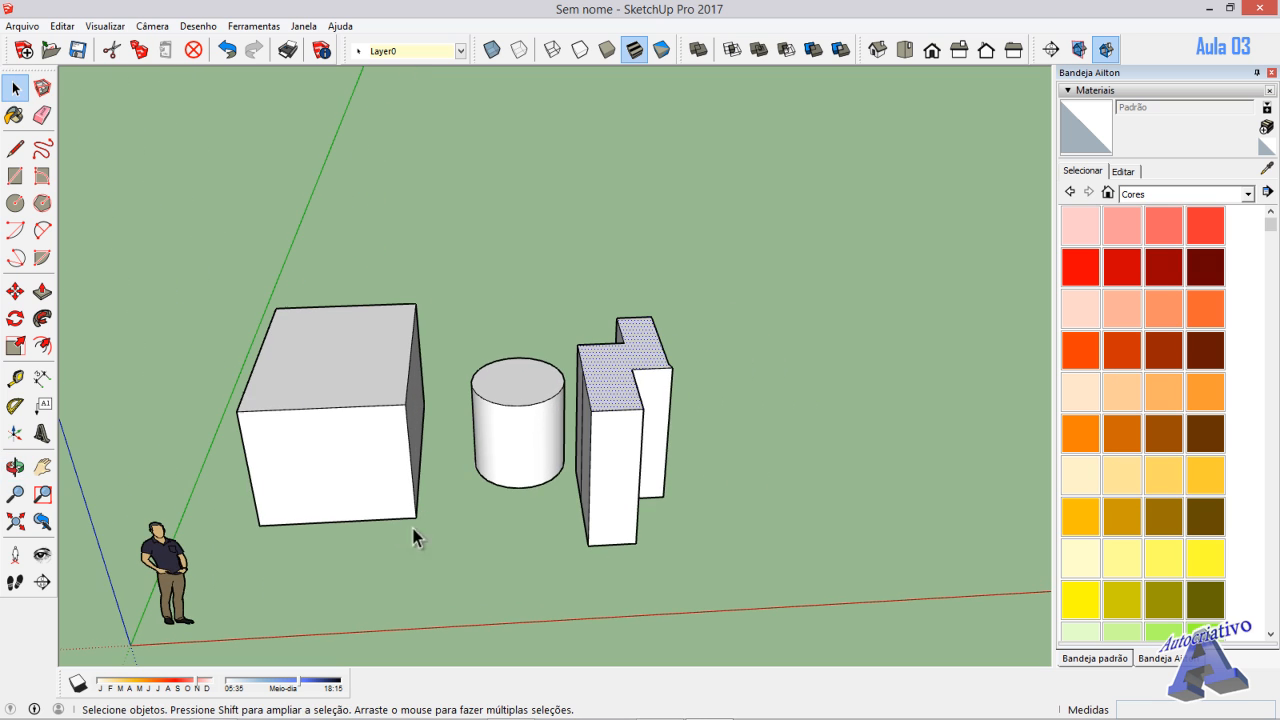
pyautogui.moveTo(741, 481); pyautogui.dragTo(566, 462, button='middle')
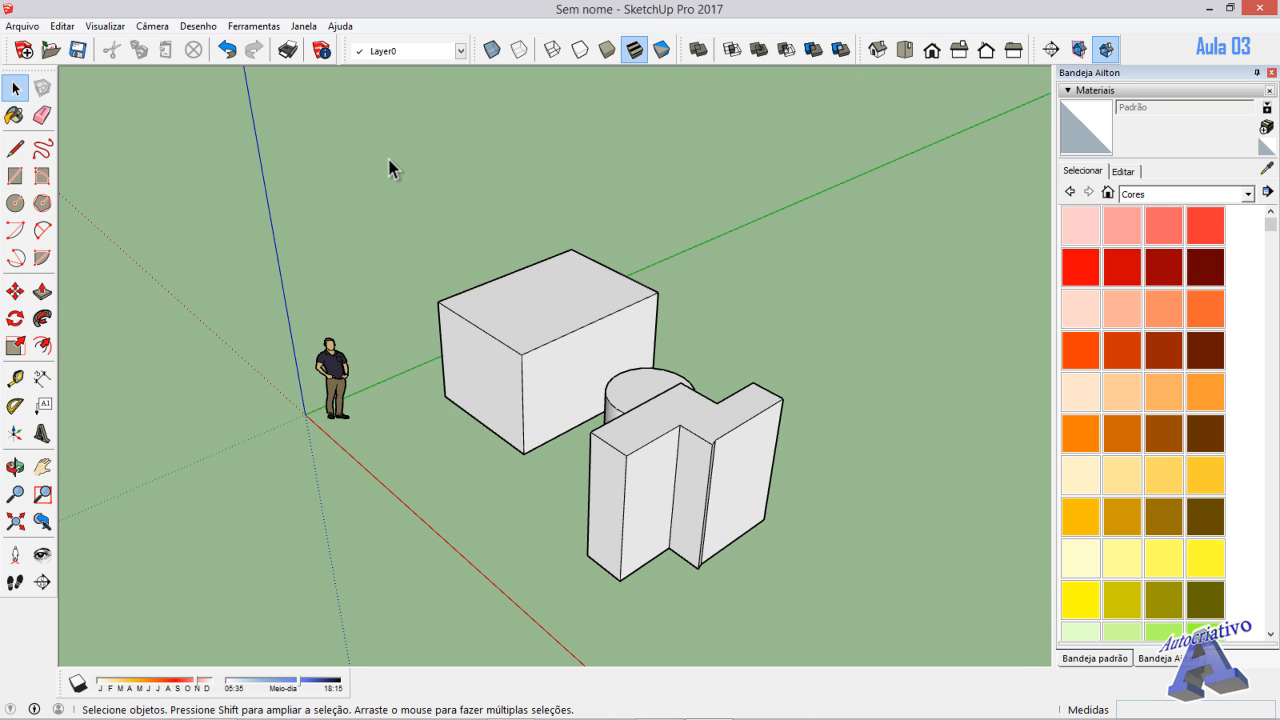
pyautogui.moveTo(389, 158); pyautogui.dragTo(428, 236)
pyautogui.moveTo(428, 236); pyautogui.dragTo(728, 534, button='middle')
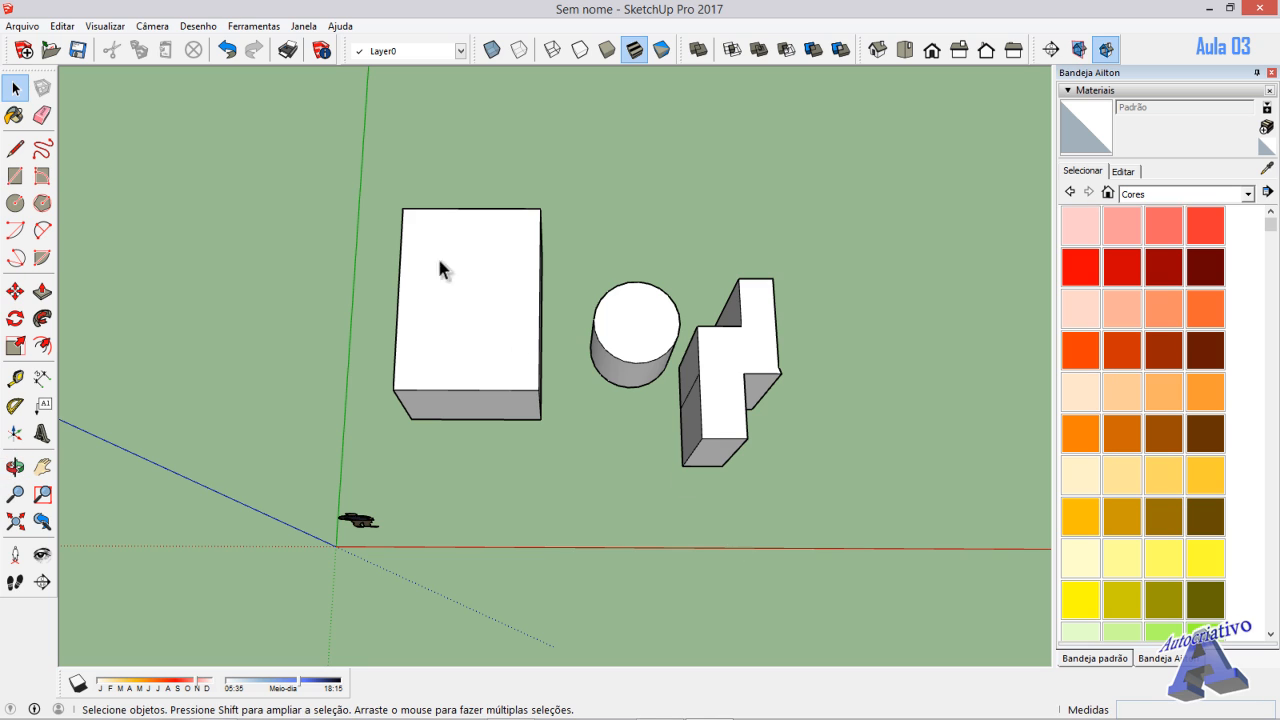
# - Try enclosing selections around the box and then the cylinder as well, and a crossing selection over the Z-shaped solid, clearing each one
pyautogui.moveTo(320, 134); pyautogui.dragTo(638, 483)
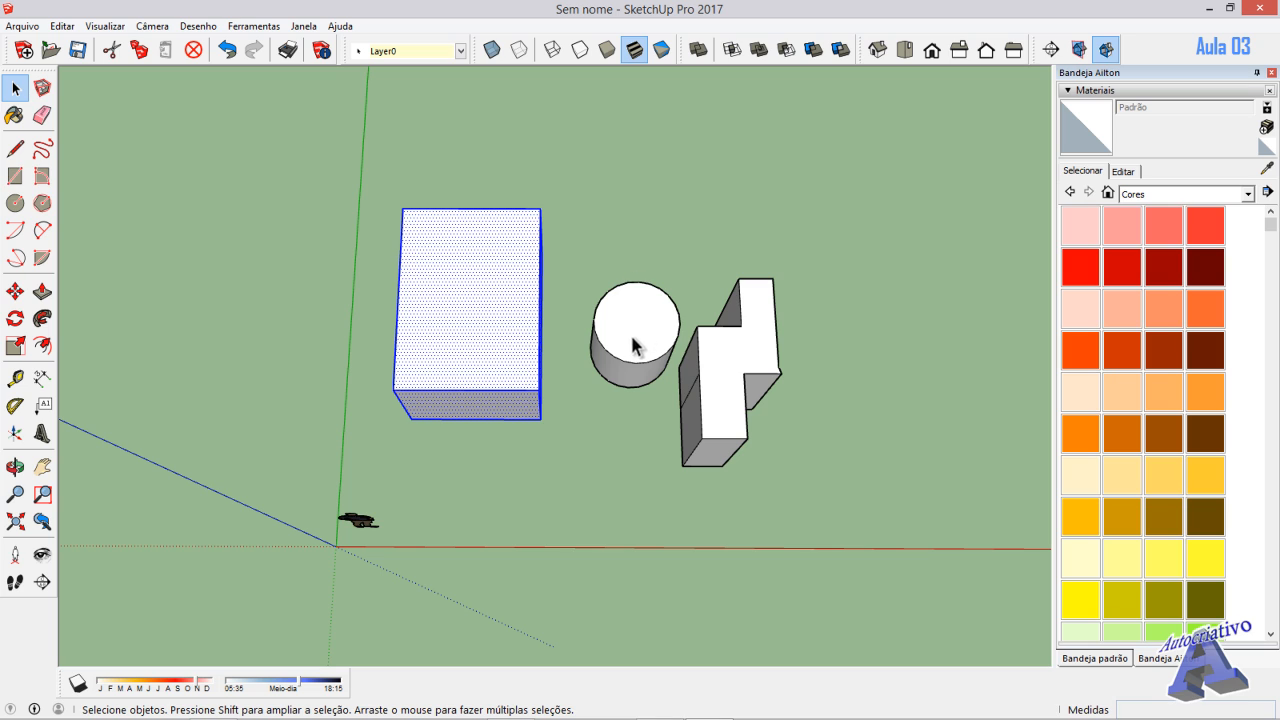
pyautogui.click(597, 471)
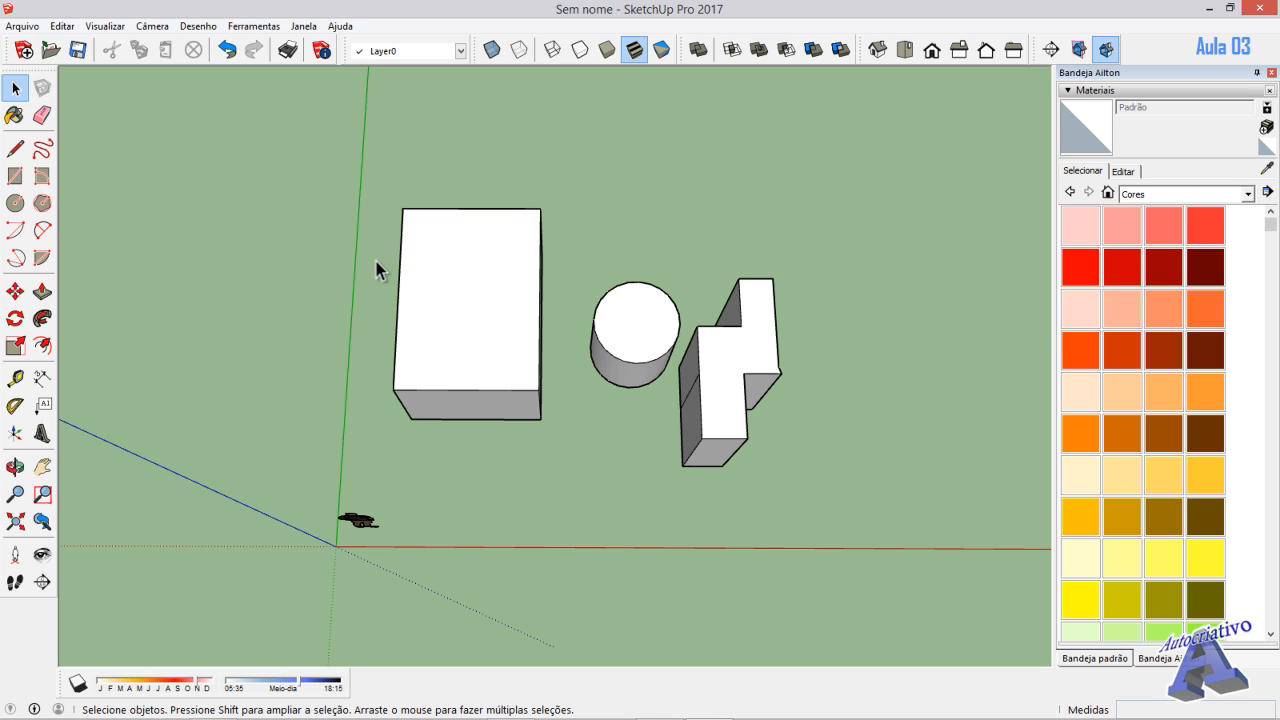
pyautogui.moveTo(330, 145); pyautogui.dragTo(686, 444)
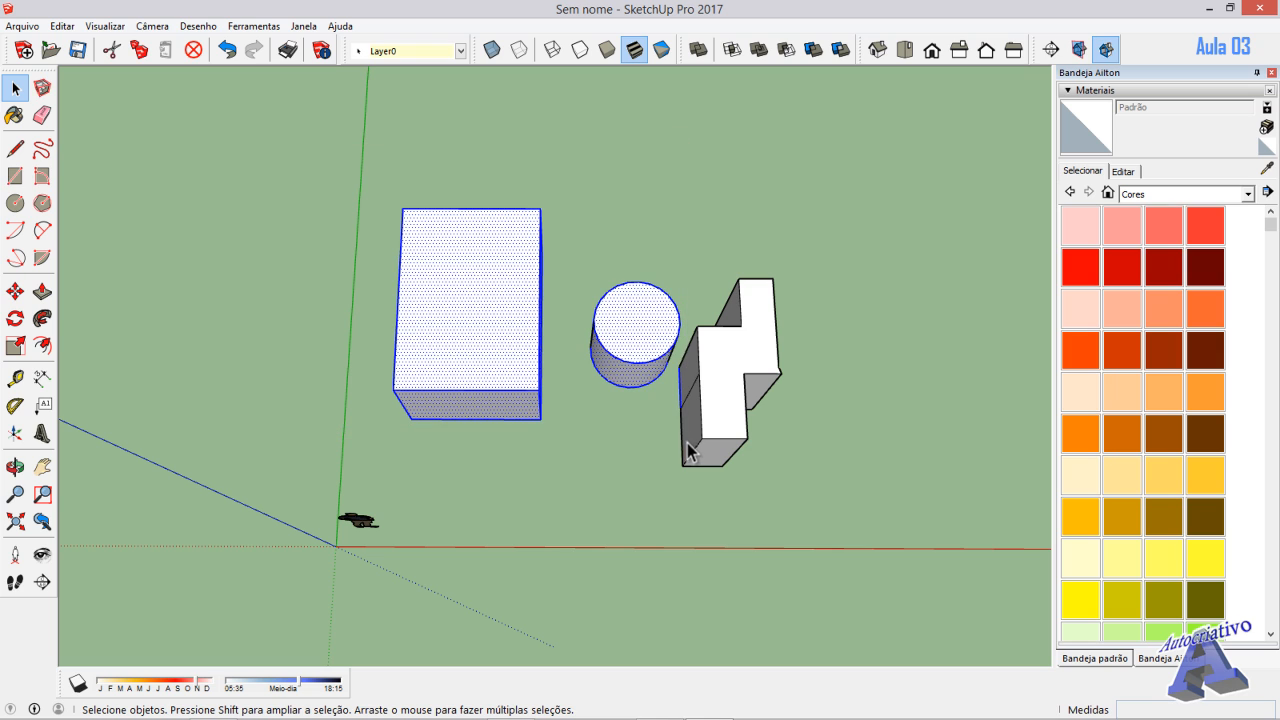
pyautogui.click(614, 477)
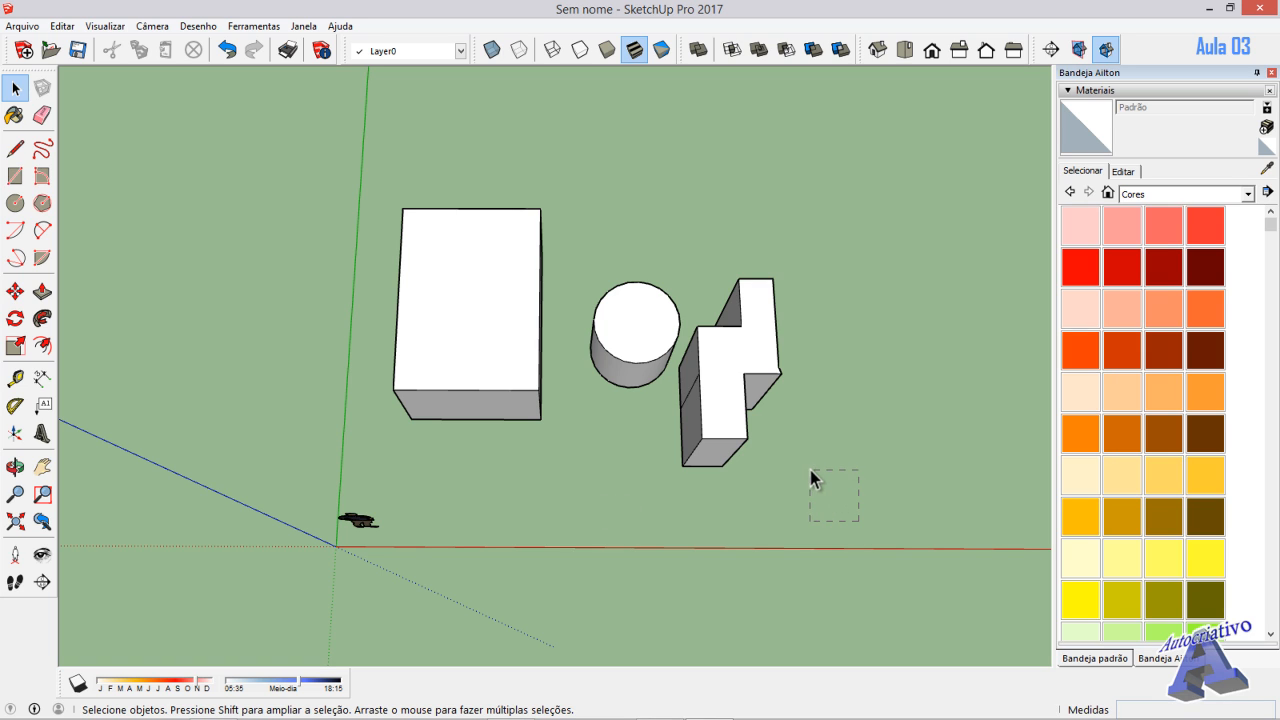
pyautogui.moveTo(810, 469); pyautogui.dragTo(717, 405)
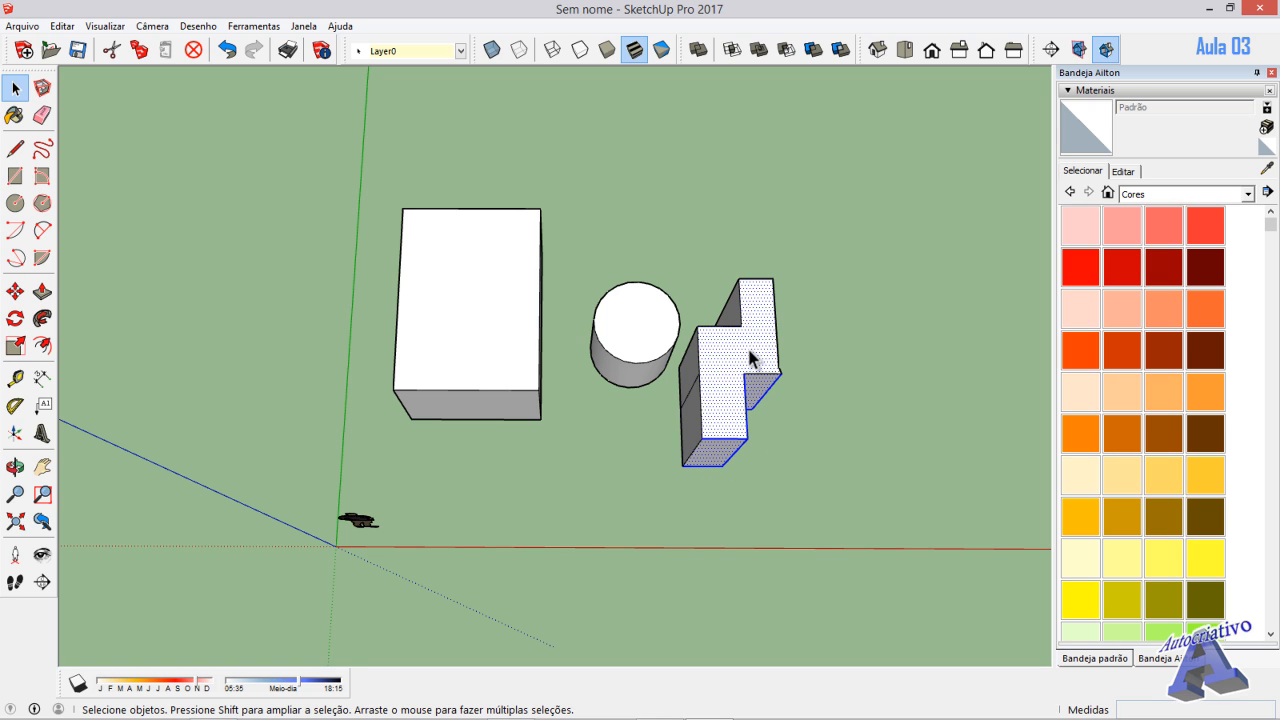
pyautogui.click(824, 468)
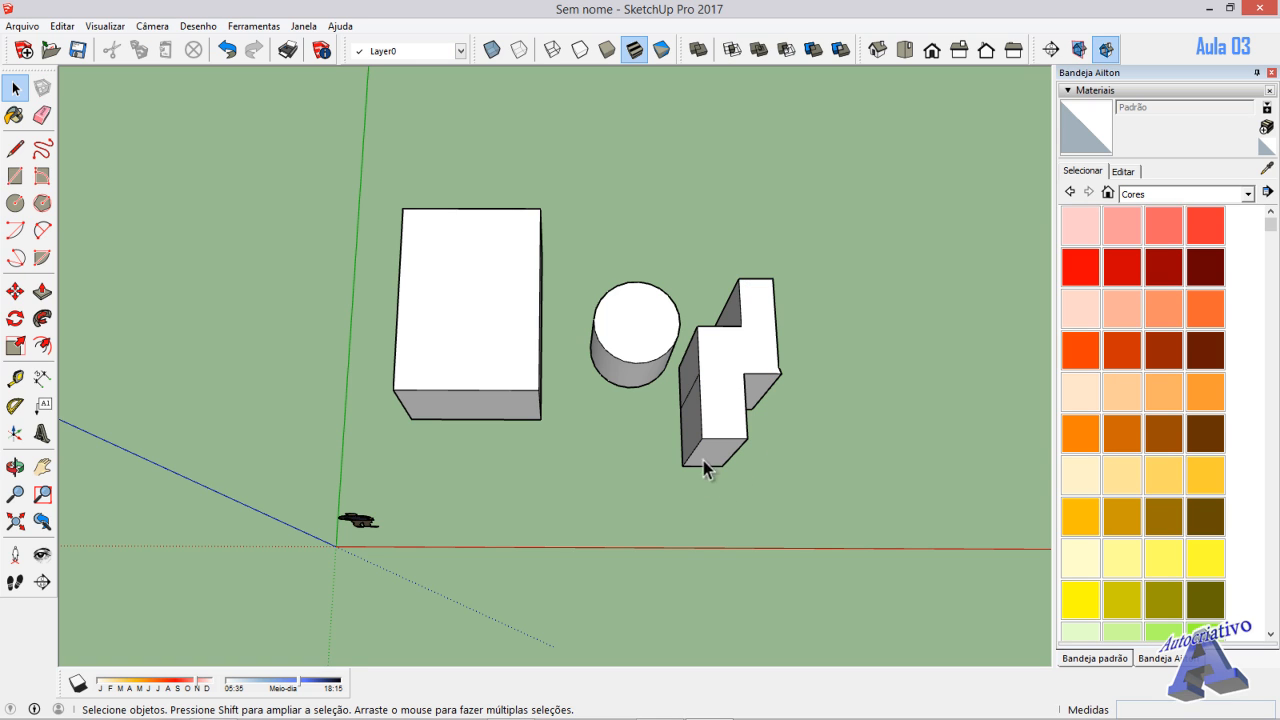
# - Delete the whole cylinder standing between the box and the Z-shaped solid
pyautogui.scroll(1, 703, 460)
pyautogui.keyDown('shift'); pyautogui.moveTo(686, 443); pyautogui.dragTo(666, 406, button='middle'); pyautogui.keyUp('shift')
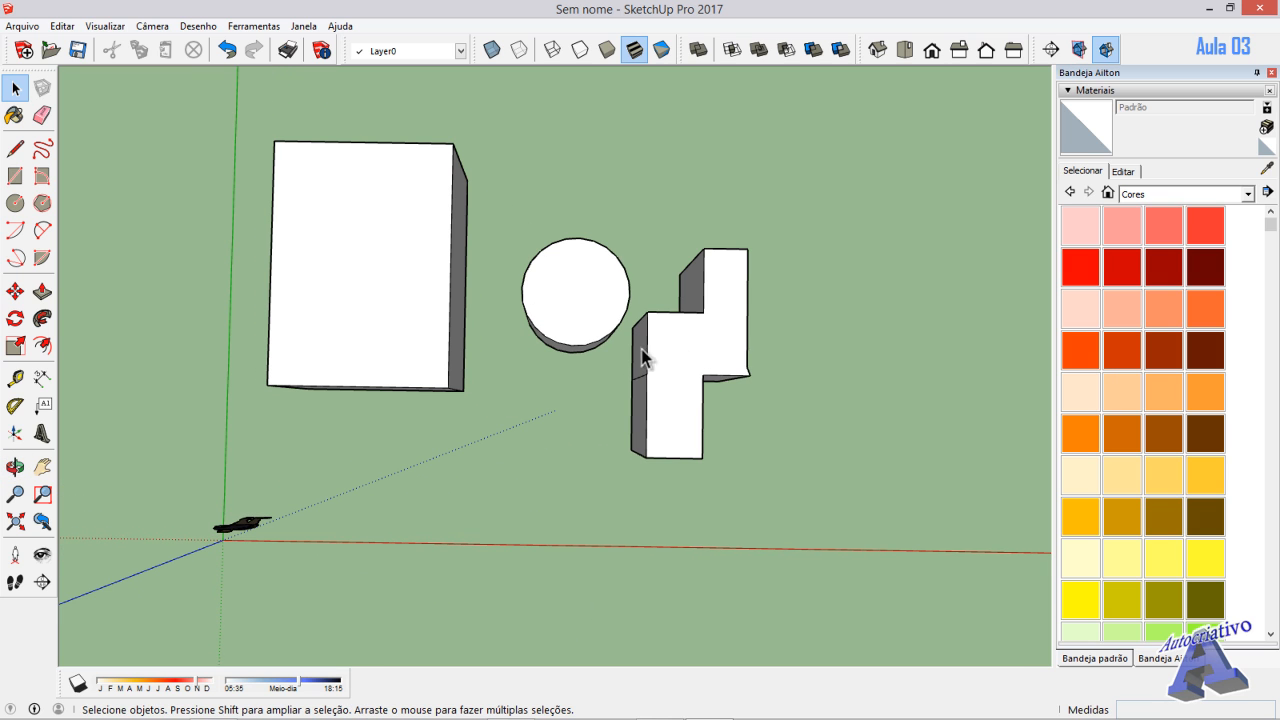
pyautogui.moveTo(489, 169); pyautogui.dragTo(638, 359)
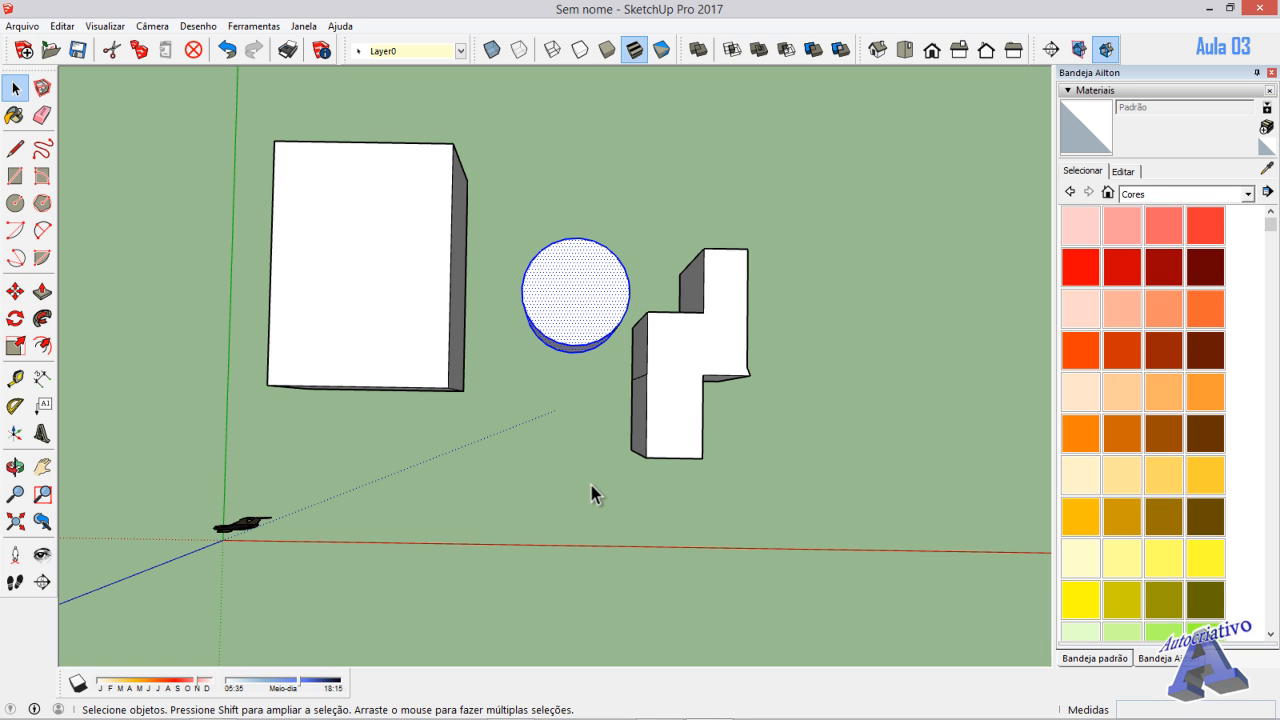
pyautogui.press('Delete')
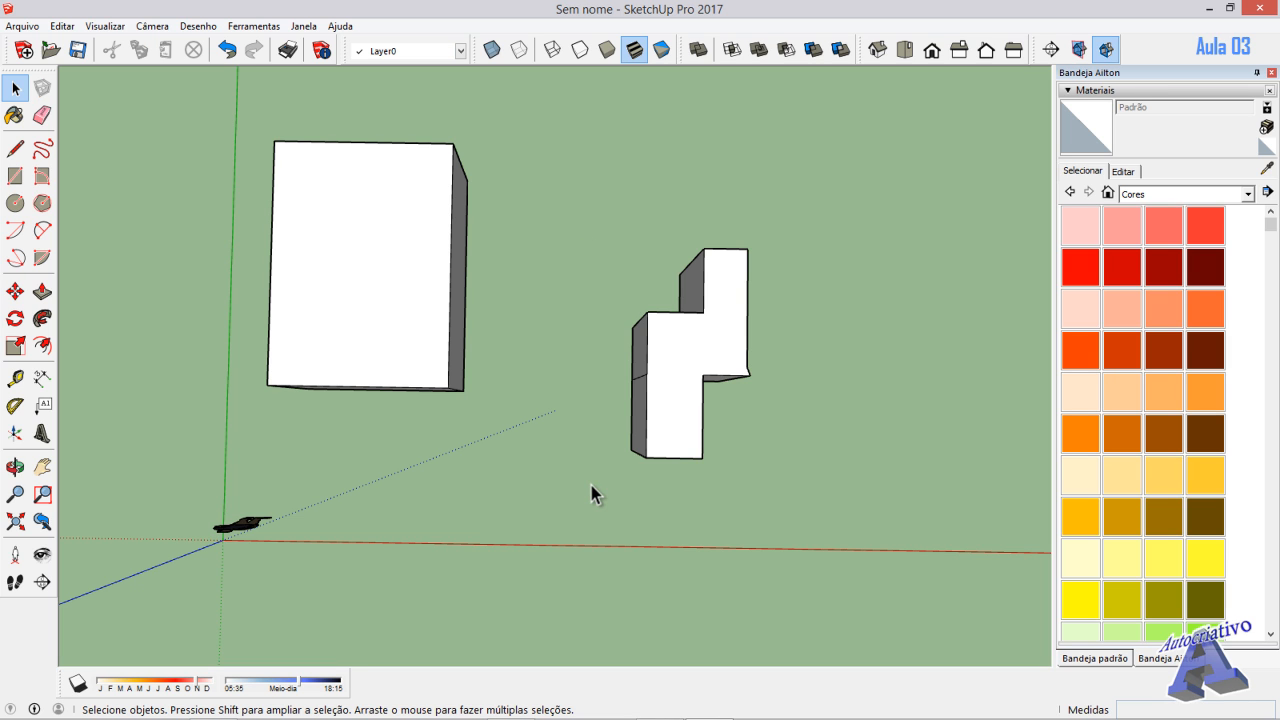
# - Delete the box and the Z-shaped solid together, leaving only the human figure in the model
pyautogui.scroll(-4, 591, 485)
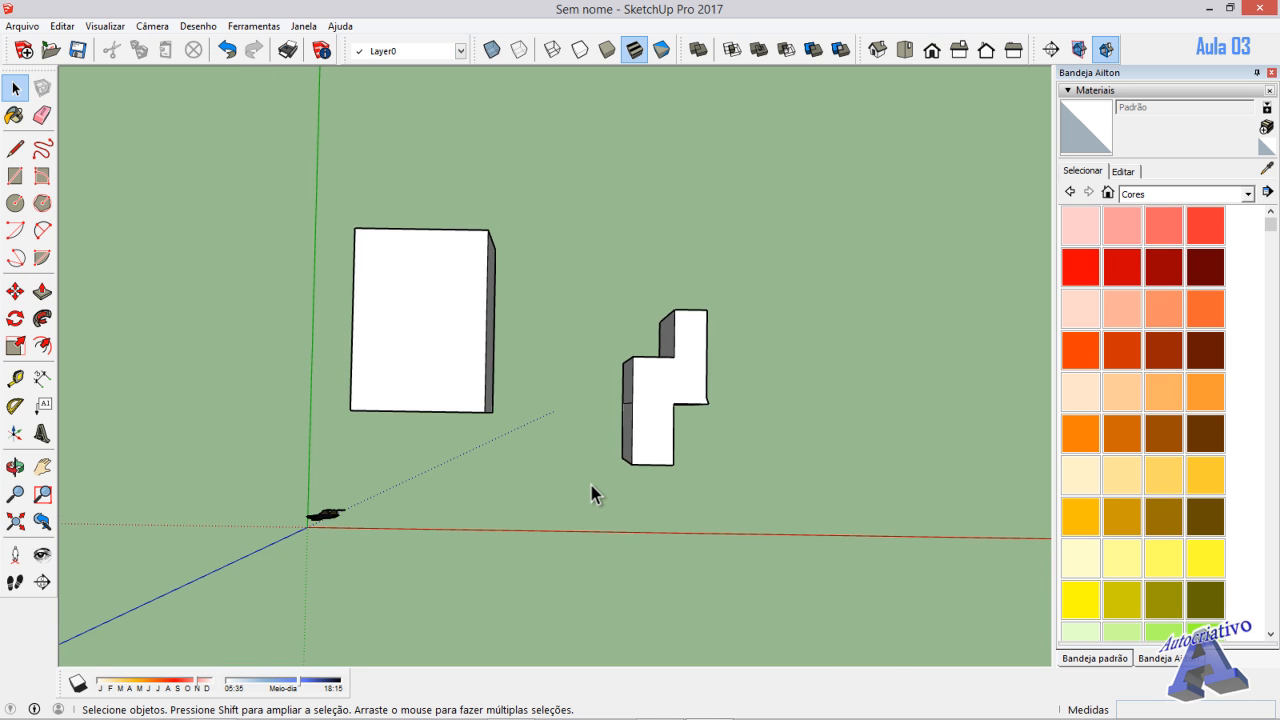
pyautogui.moveTo(591, 485)
pyautogui.mouseDown(button='middle')
pyautogui.moveTo(591, 523)
pyautogui.moveTo(641, 569)
pyautogui.moveTo(594, 471)
pyautogui.moveTo(549, 292)
pyautogui.mouseUp(button='middle')
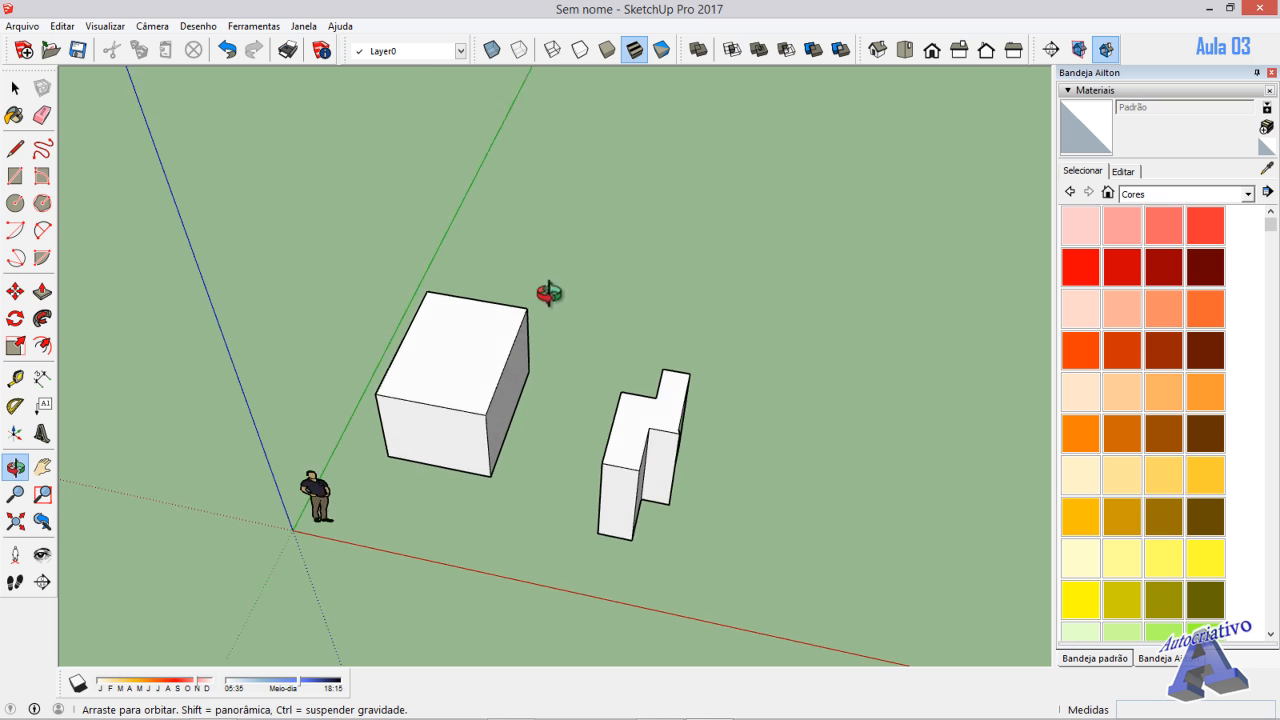
pyautogui.scroll(1, 549, 292)
pyautogui.keyDown('shift'); pyautogui.moveTo(556, 472); pyautogui.dragTo(554, 351, button='middle'); pyautogui.keyUp('shift')
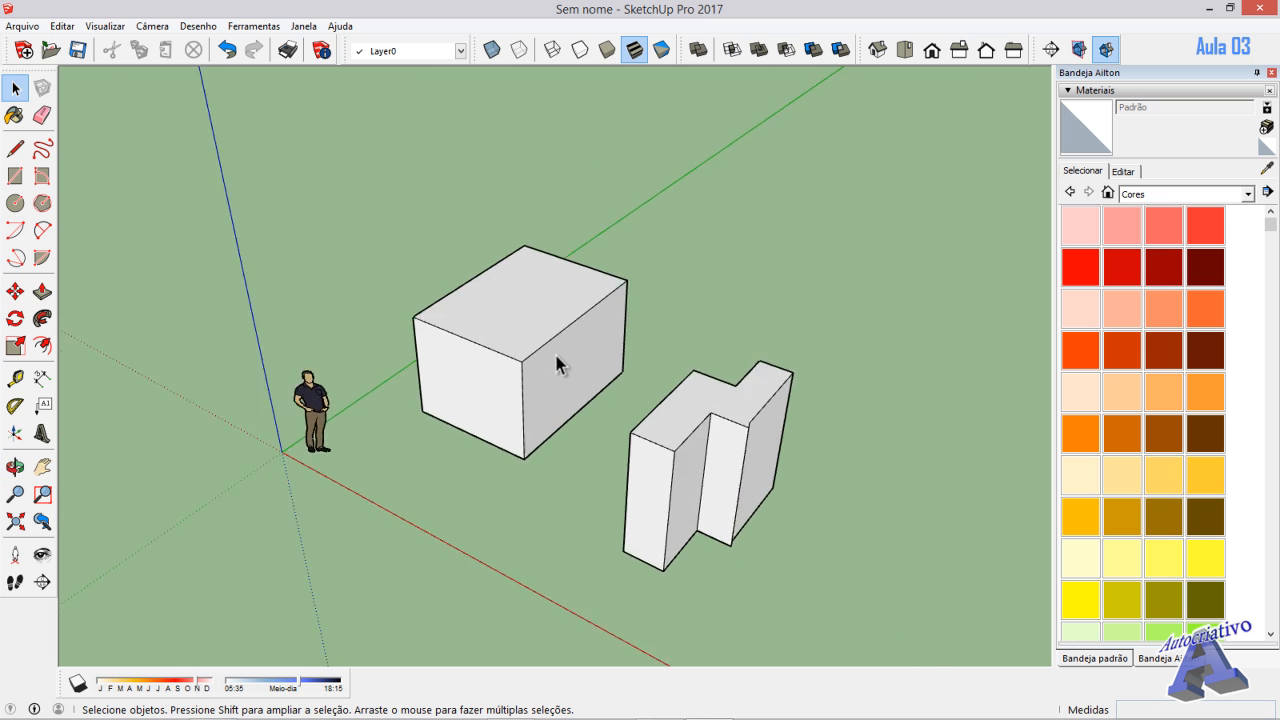
pyautogui.scroll(-2, 554, 351)
pyautogui.moveTo(419, 215); pyautogui.dragTo(749, 531)
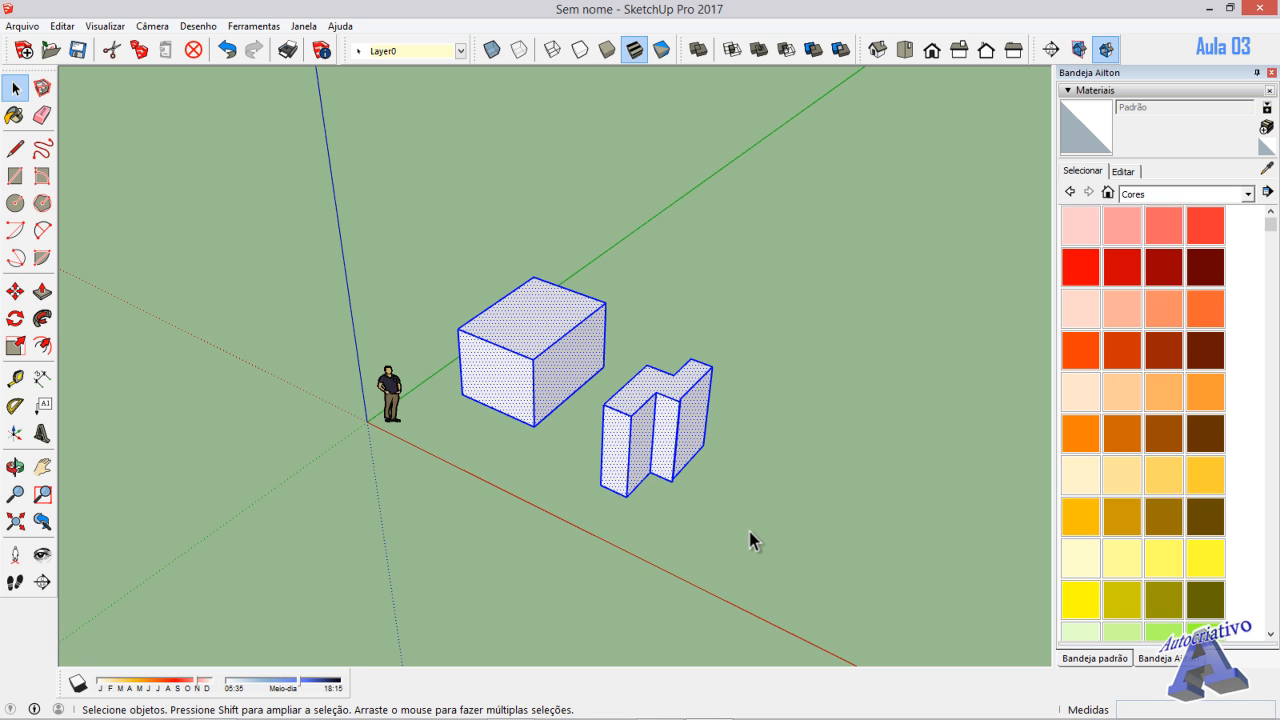
pyautogui.press('Delete')
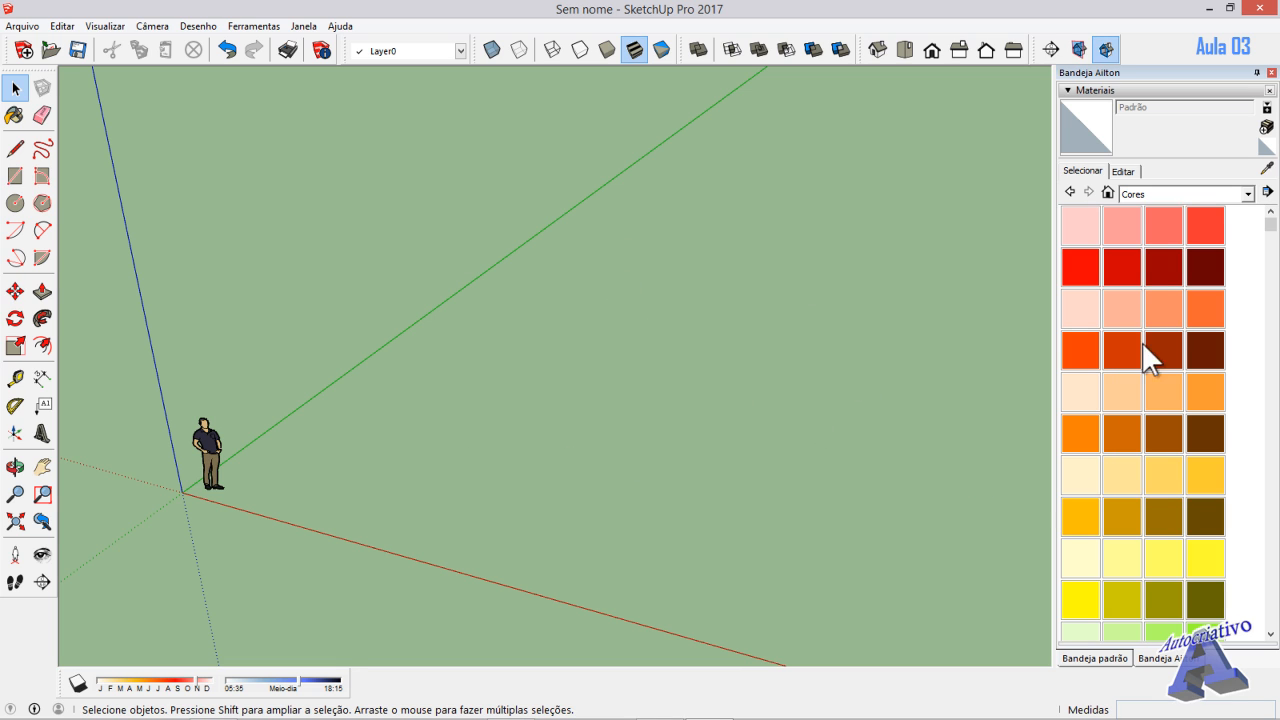
# - Switch to the Bandeja padrão tray and close SketchUp without saving the changes to the untitled model
pyautogui.click(1105, 660)
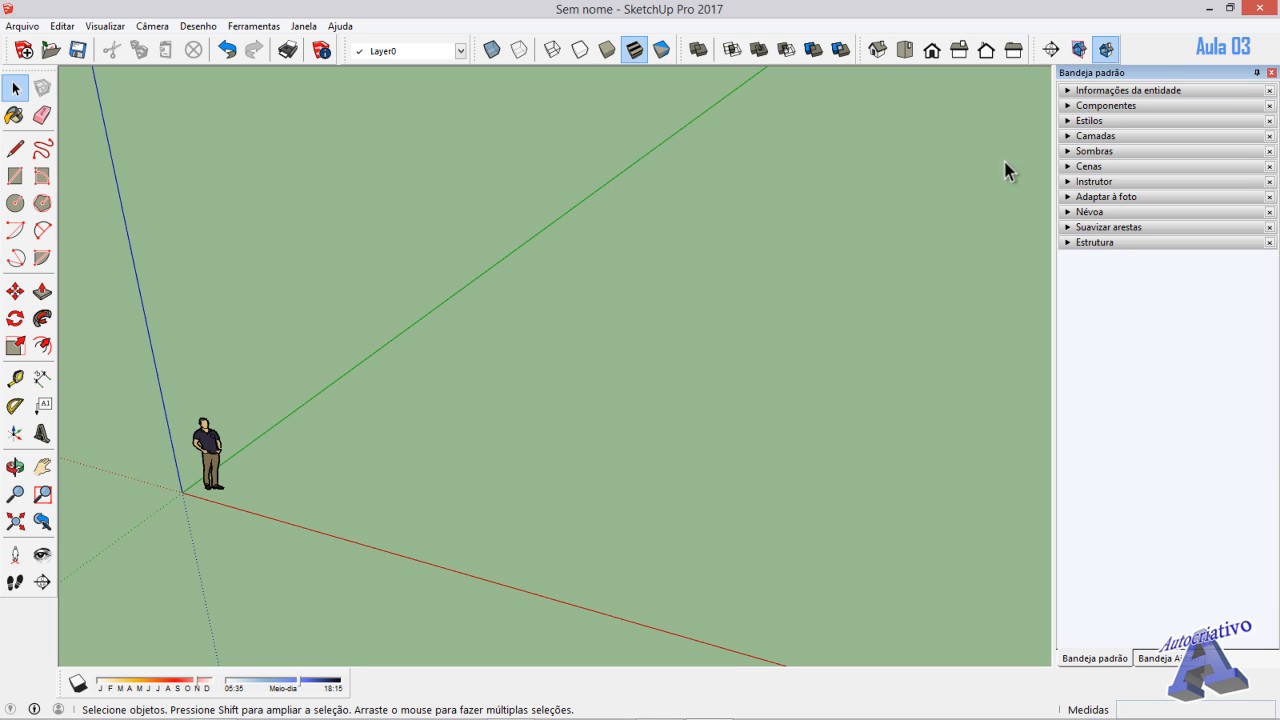
pyautogui.click(1257, 14)
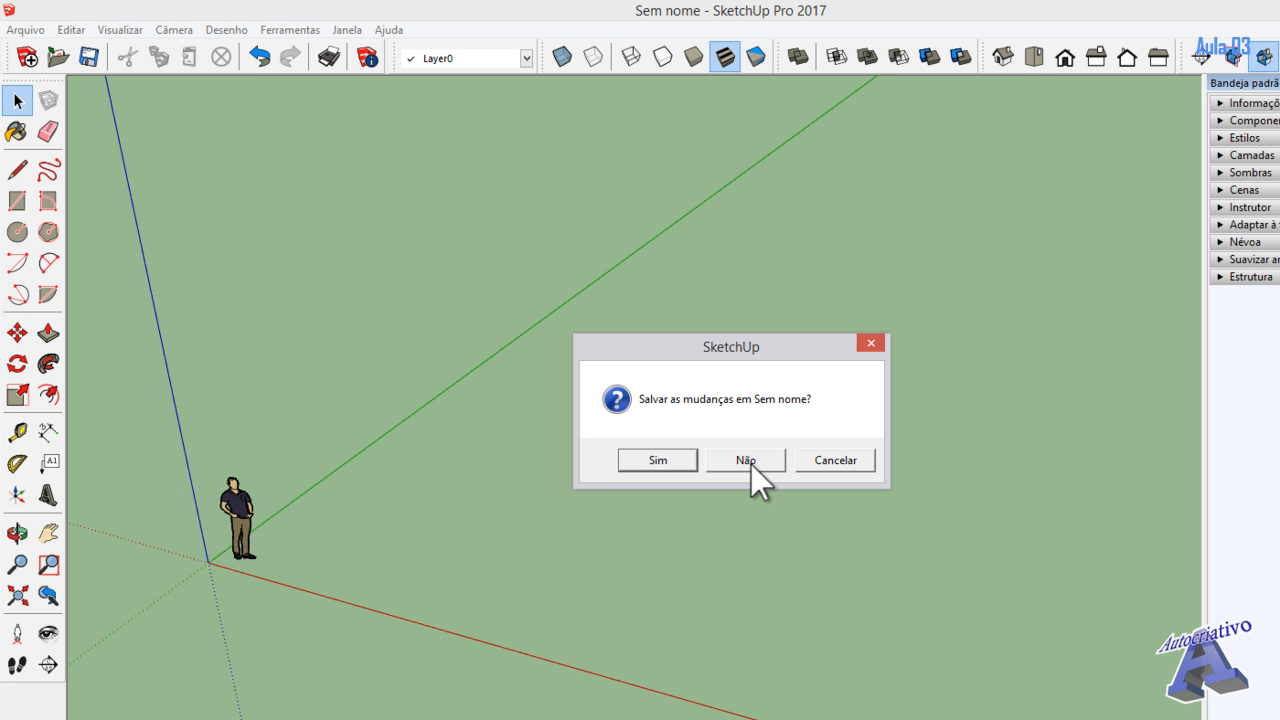
pyautogui.click(751, 465)
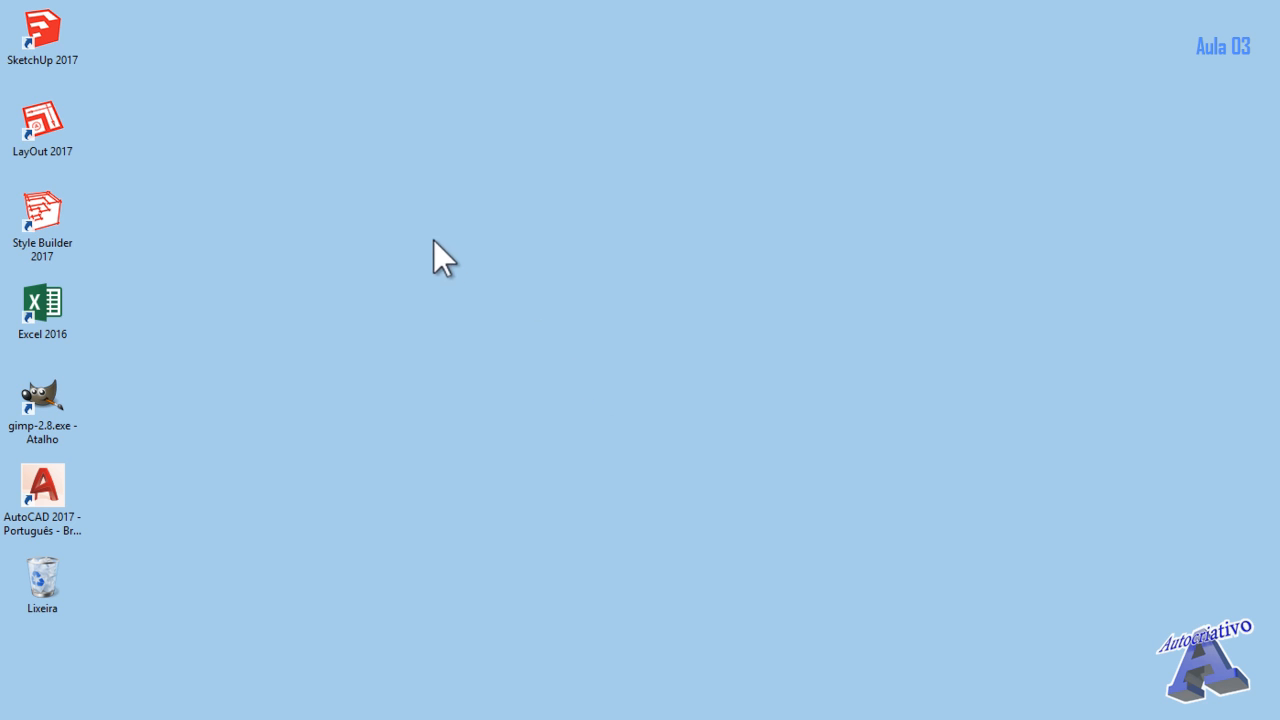
# - Relaunch SketchUp 2017 and start a new model with the Modelo Simples - metros template
pyautogui.doubleClick(62, 37)
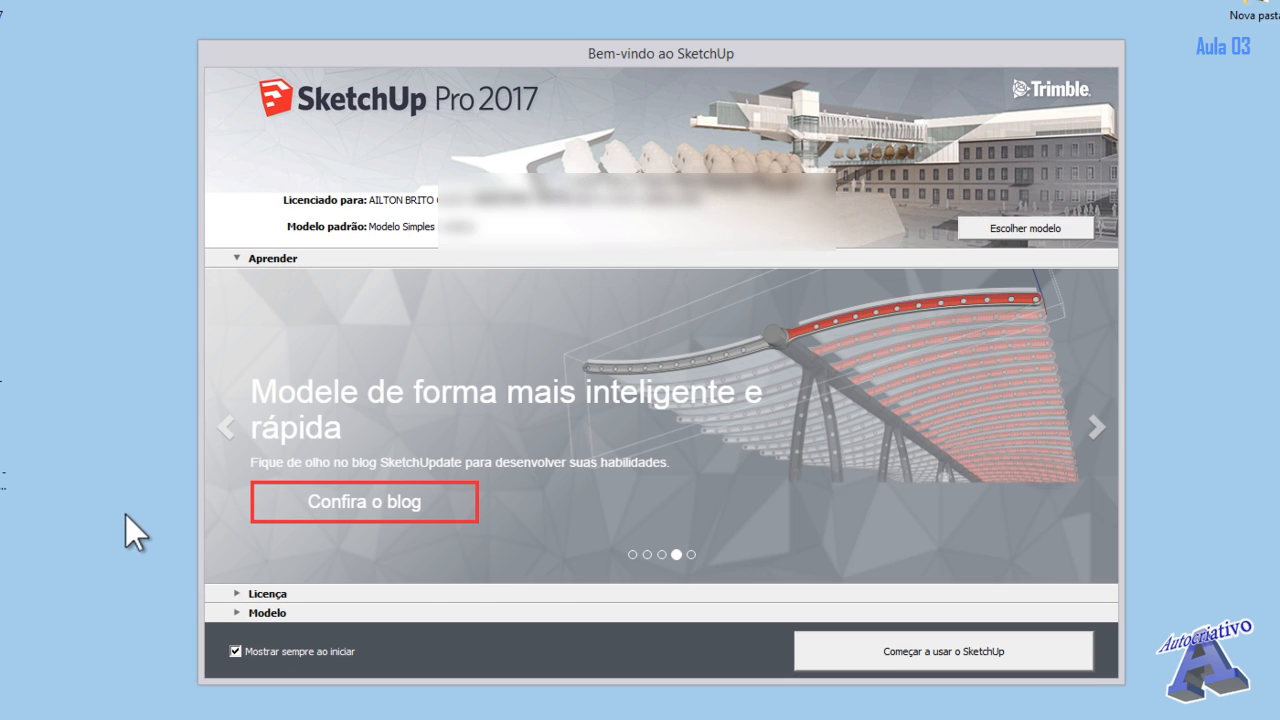
pyautogui.click(245, 612)
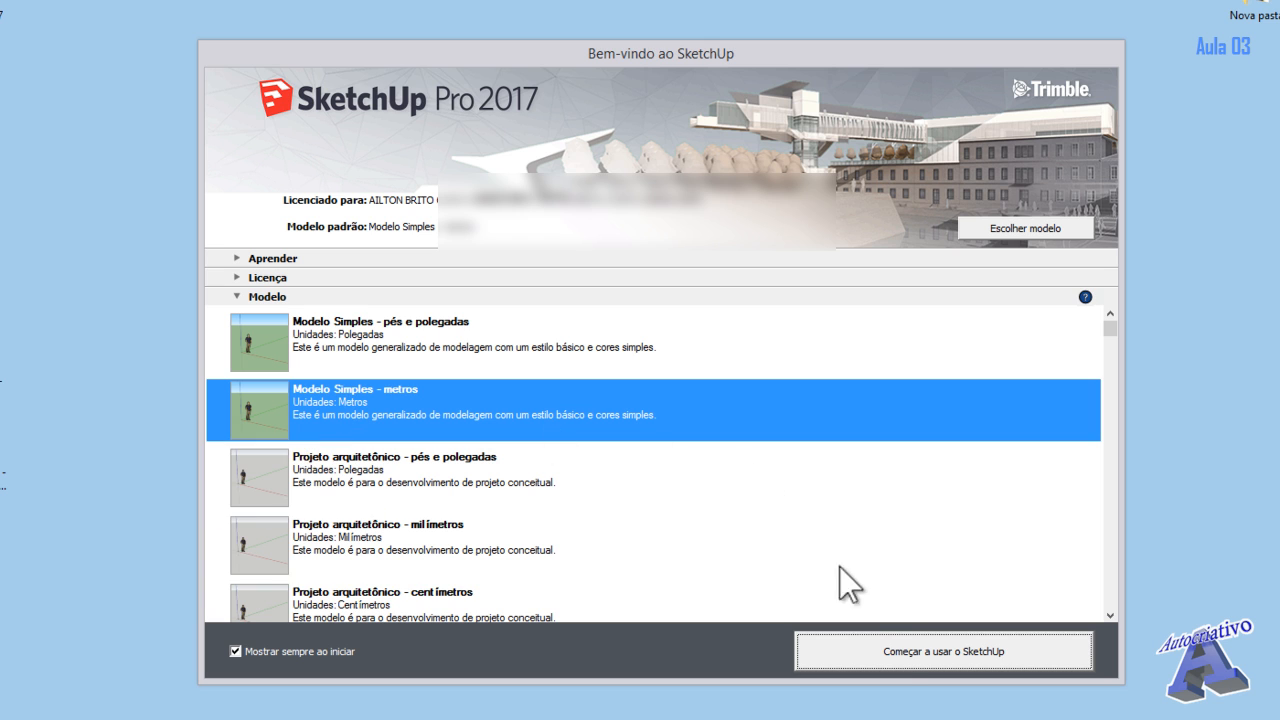
pyautogui.click(903, 648)
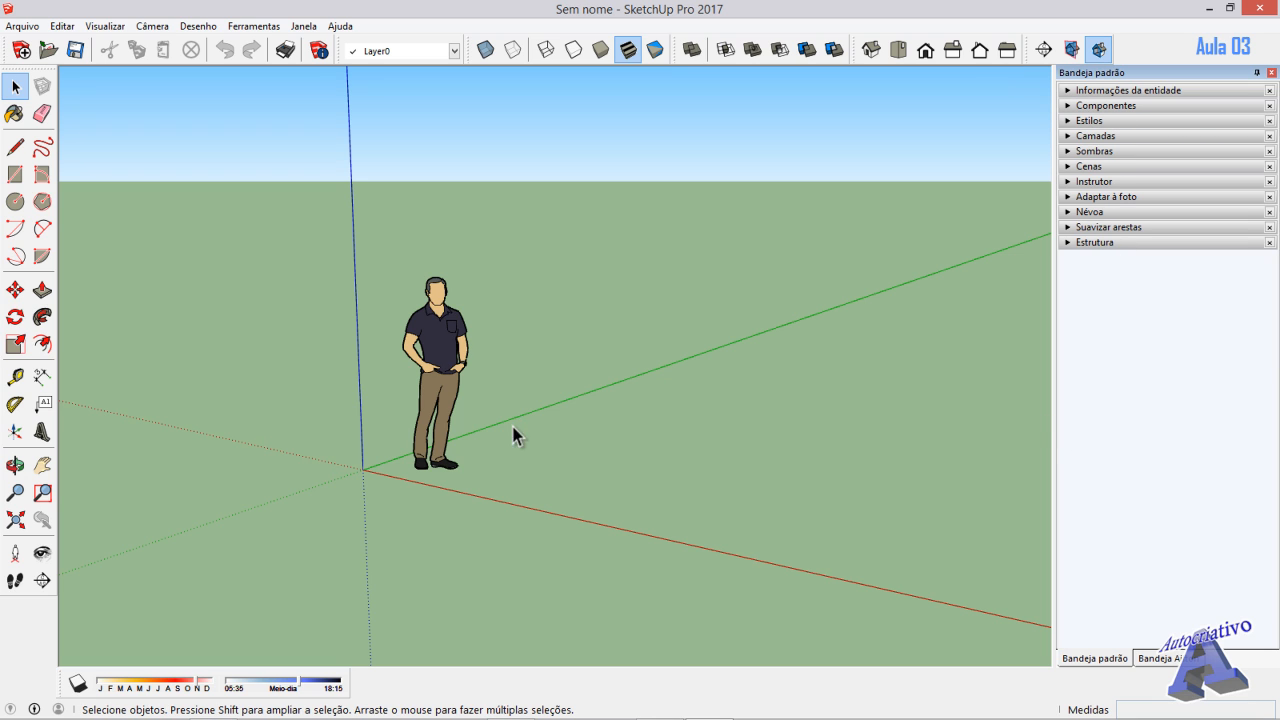
# - Bring forward the custom tray that holds the Materiais library and clear some working space beside the human figure
pyautogui.click(1158, 658)
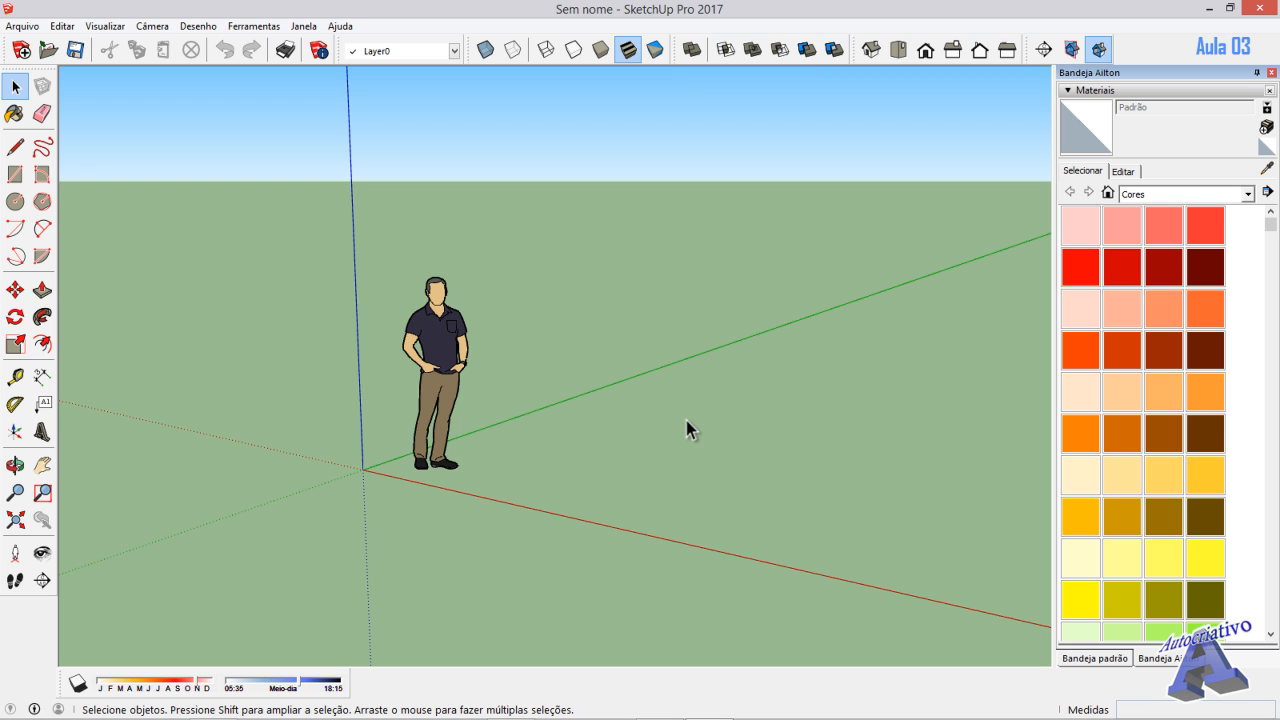
pyautogui.keyDown('shift'); pyautogui.moveTo(694, 409); pyautogui.dragTo(464, 509, button='middle'); pyautogui.keyUp('shift')
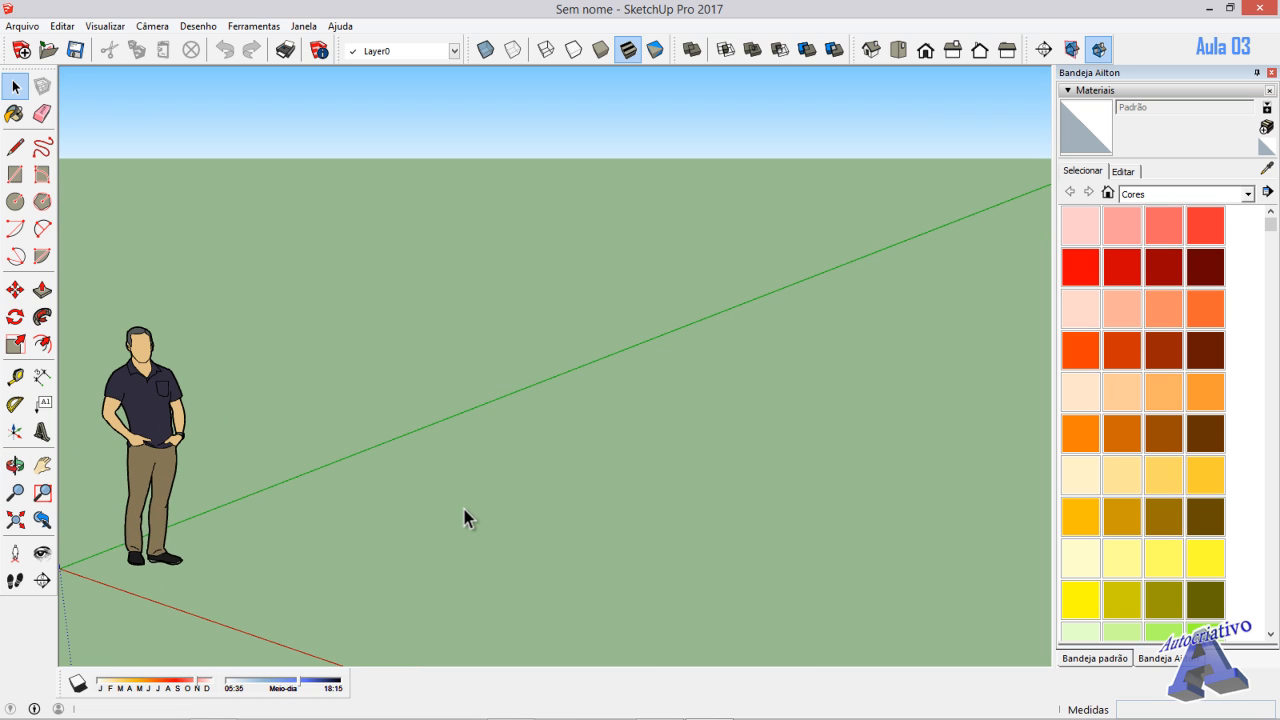